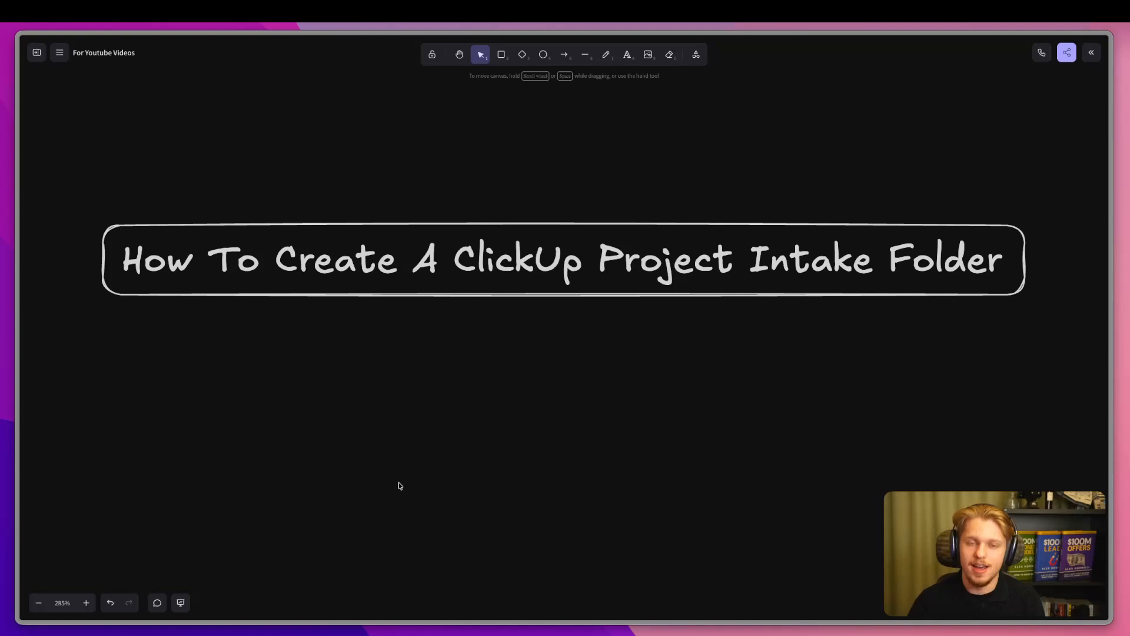
Zoom the Excalidraw canvas out to about 48% so both project-intake flowcharts are visible.
scroll(252, 474, down, 2)
scroll(265, 476, down, 3)
scroll(279, 480, down, 7)
scroll(280, 480, left, 5)
scroll(284, 478, down, 3)
scroll(465, 467, left, 3)
scroll(412, 436, down, 2)
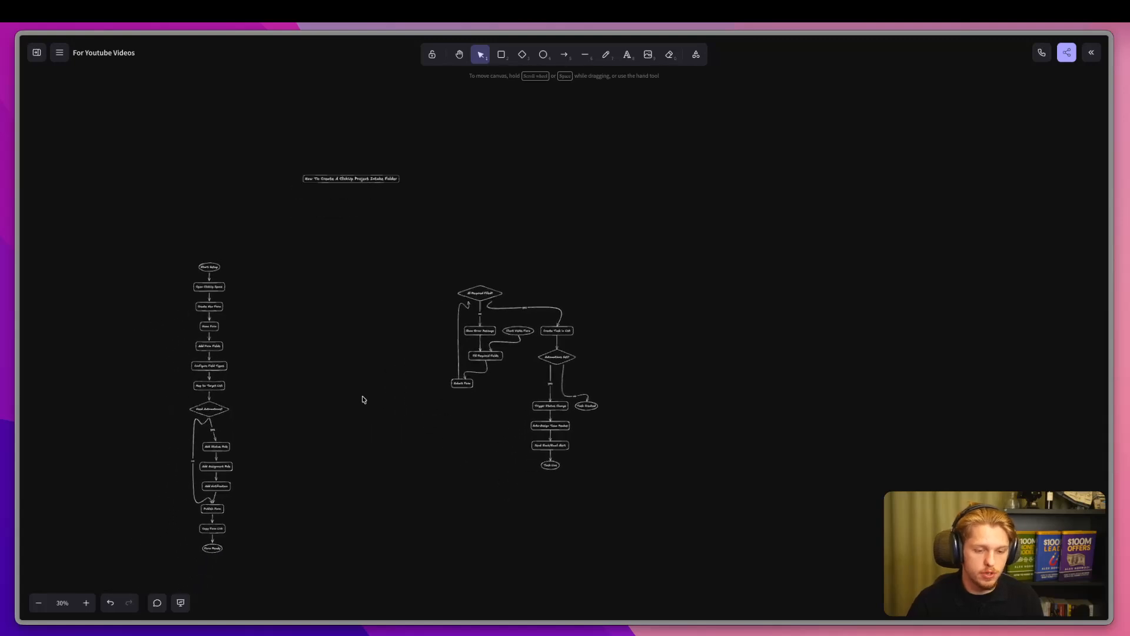
scroll(459, 396, up, 4)
scroll(560, 396, right, 2)
scroll(558, 396, down, 2)
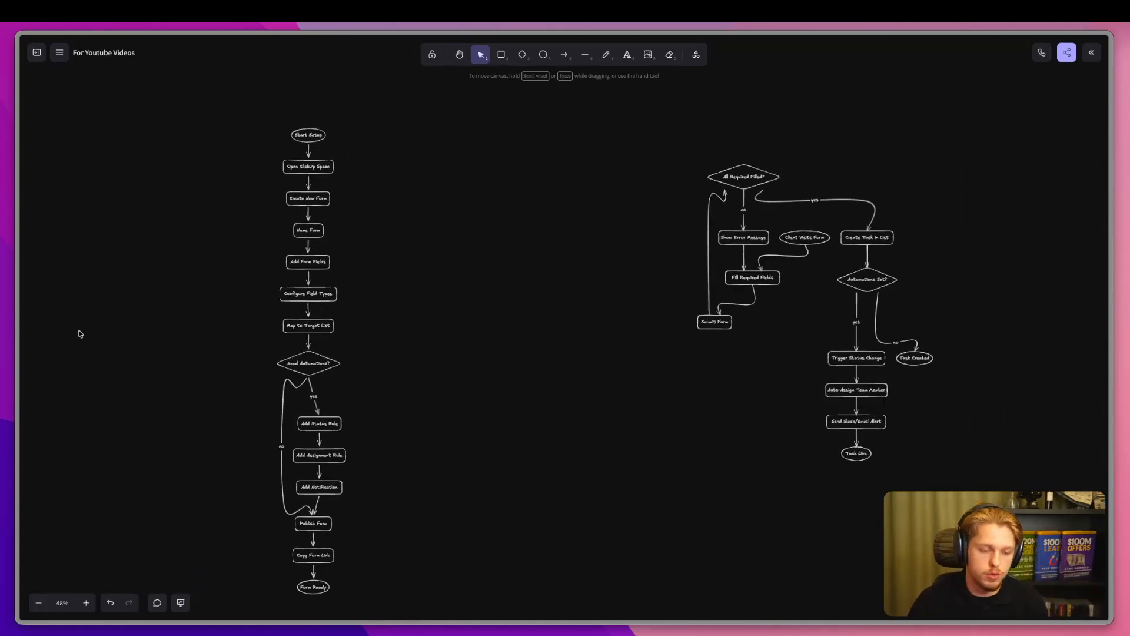
Switch to the Mindmap board, then on to the Floclick website.
mouse_move(9, 361)
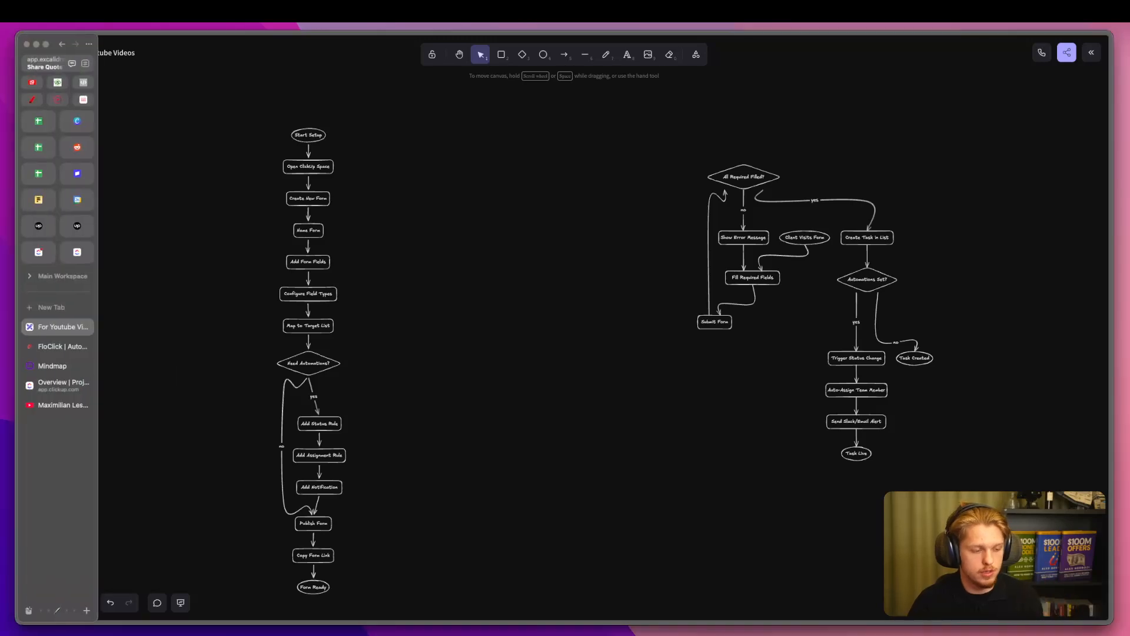
click(47, 366)
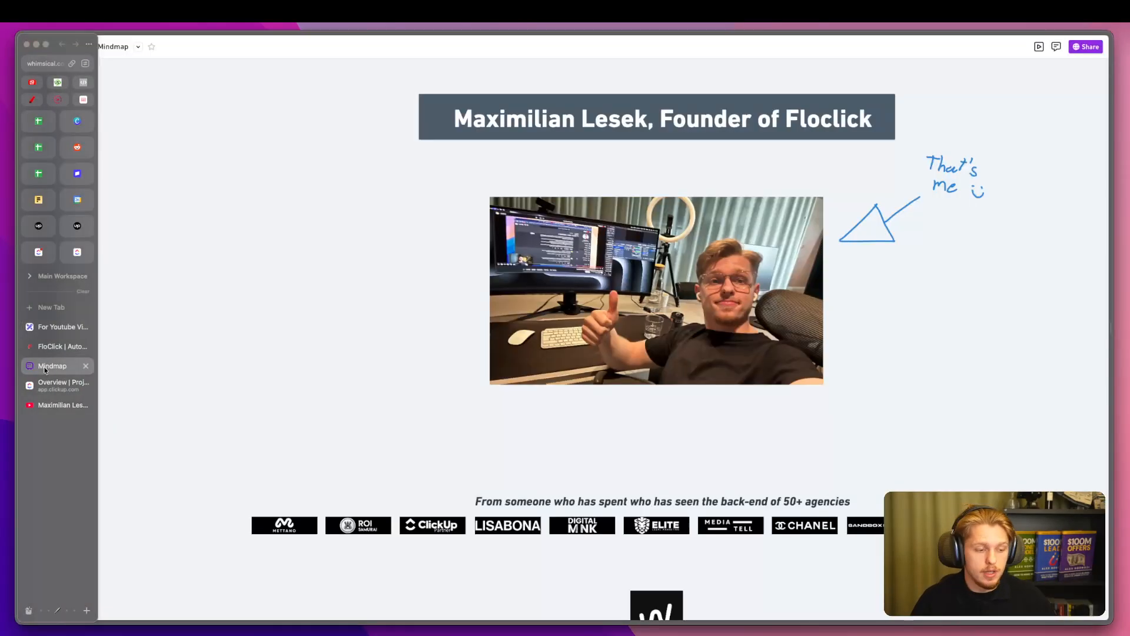
scroll(492, 379, right, 1)
scroll(492, 378, down, 1)
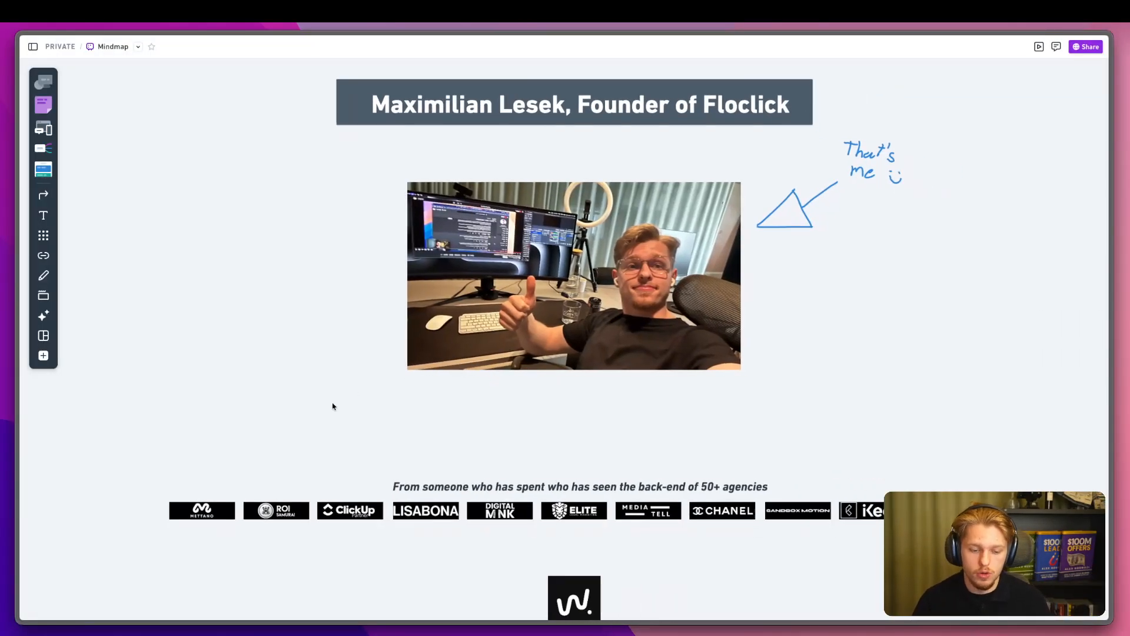
click(65, 352)
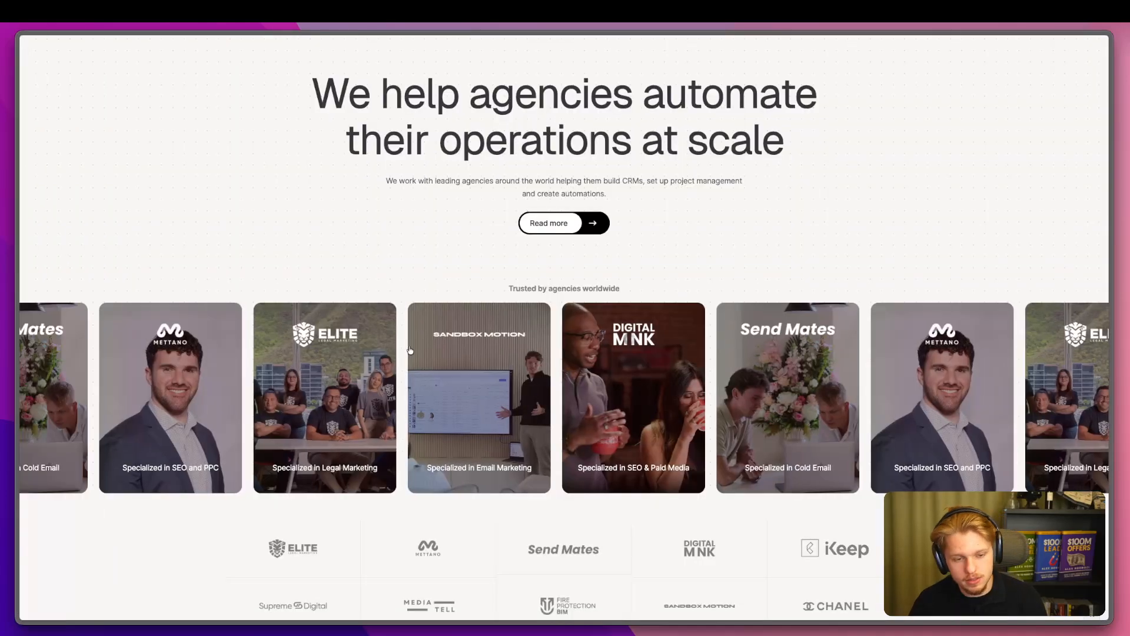
Scroll the Floclick page to the internal-systems services section, then go to the YouTube channel.
scroll(388, 359, up, 1)
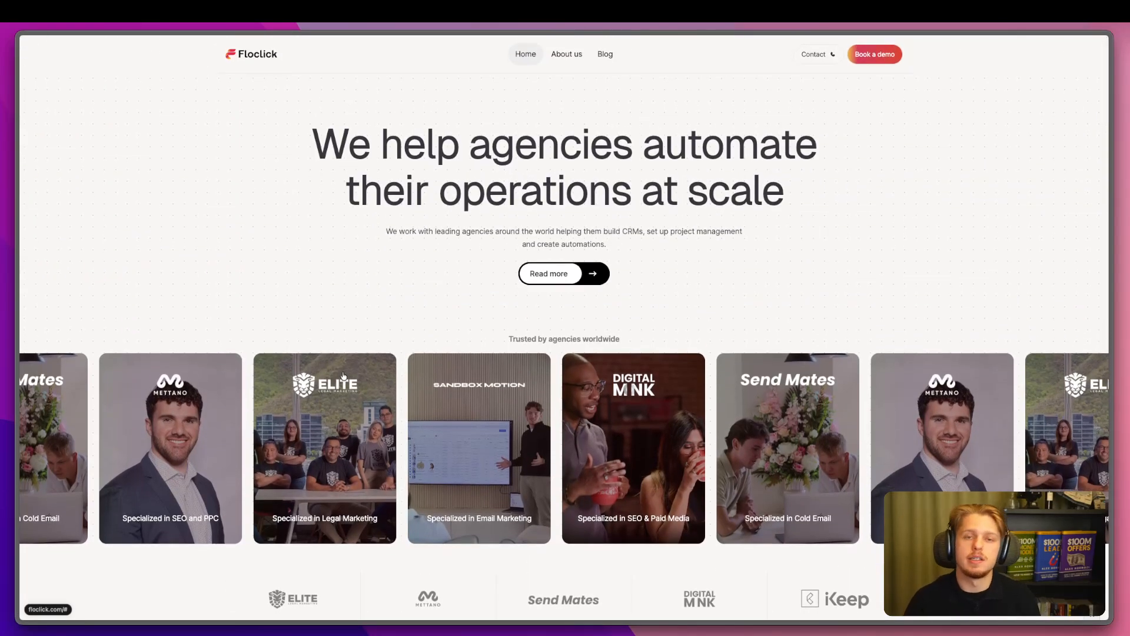
scroll(319, 372, down, 10)
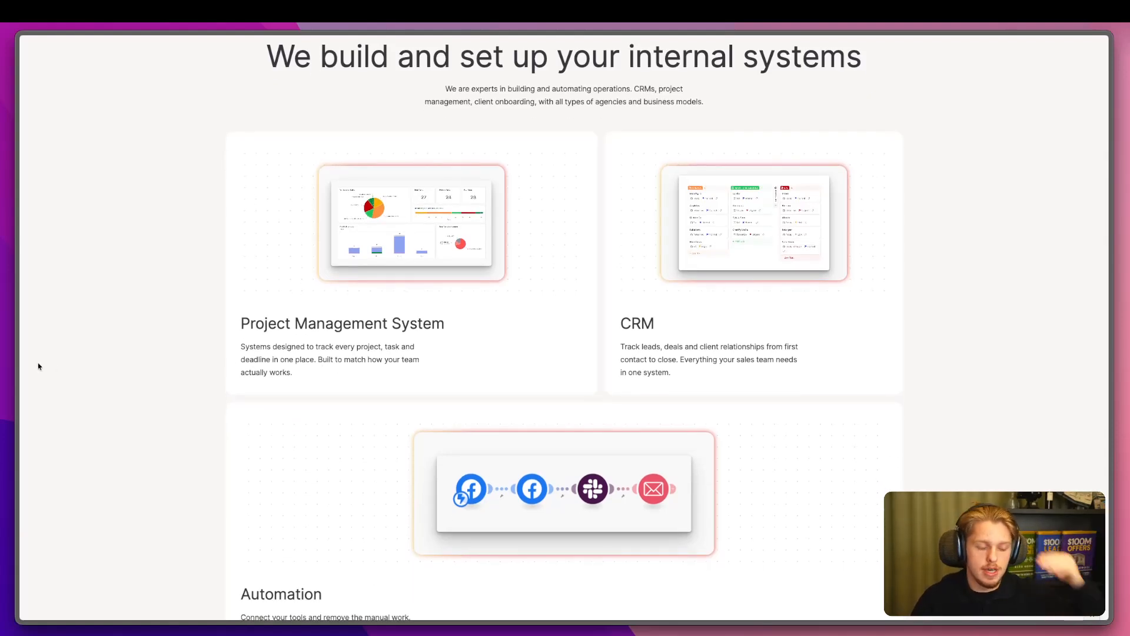
mouse_move(11, 376)
click(47, 404)
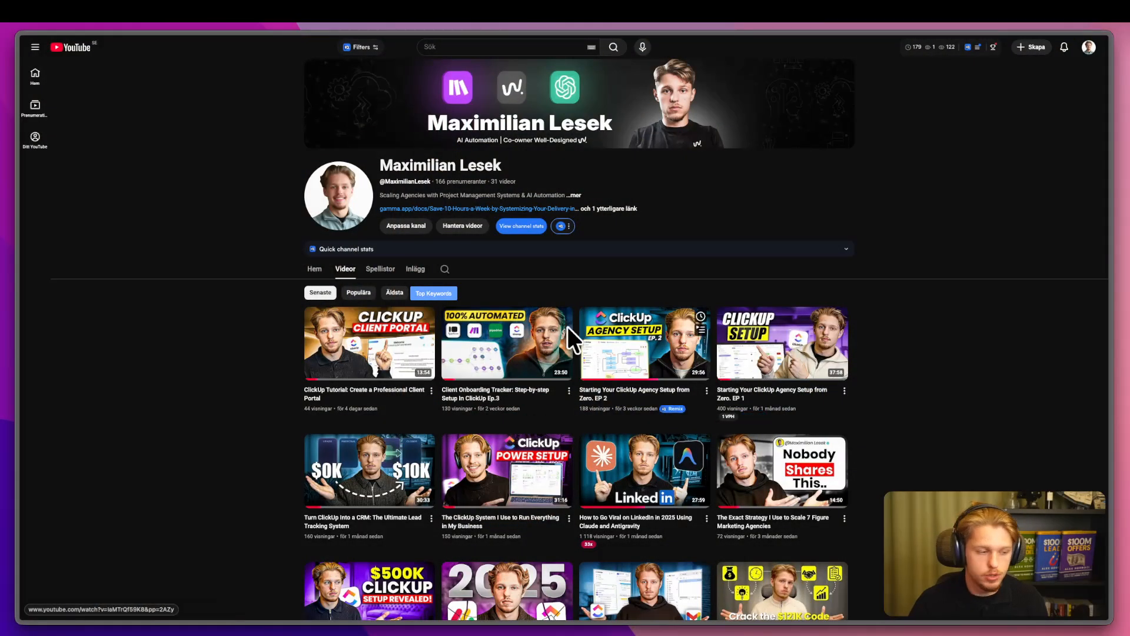
Switch to the ClickUp Project Management Overview.
mouse_move(522, 329)
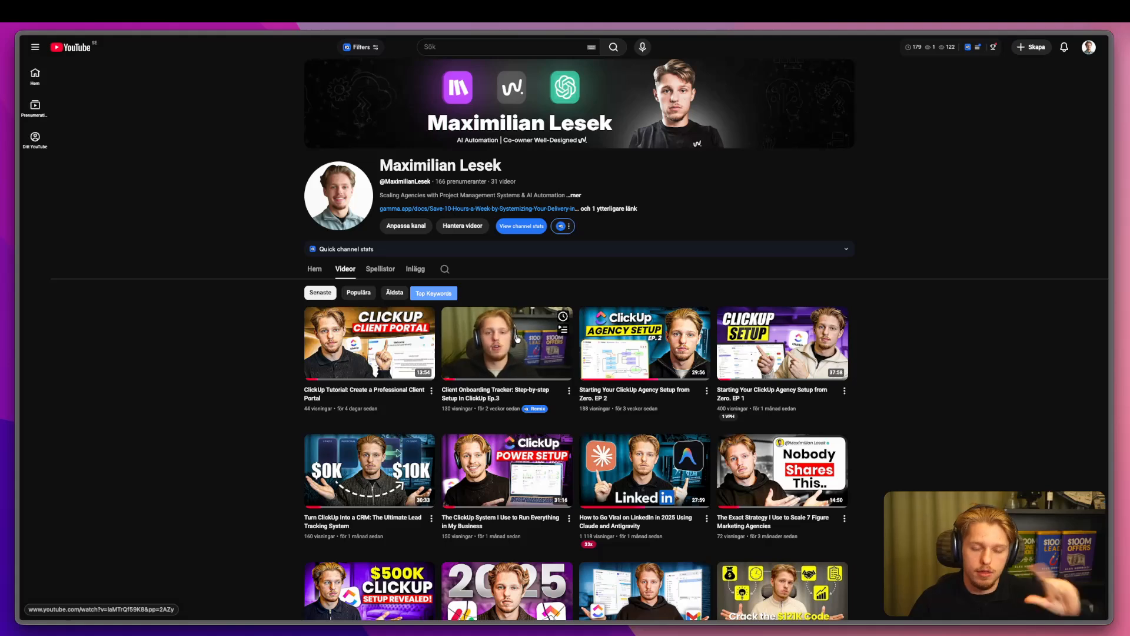
mouse_move(18, 356)
click(49, 388)
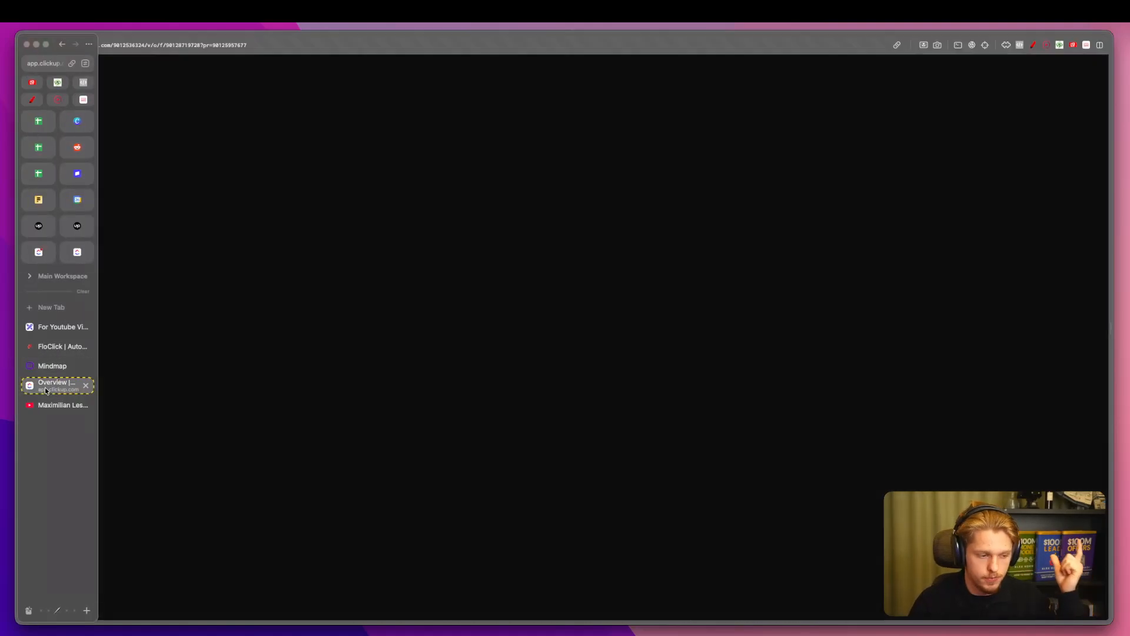
Point out the Project Management folder, then expand the CRM folder to reveal Active Client.
scroll(104, 412, down, 2)
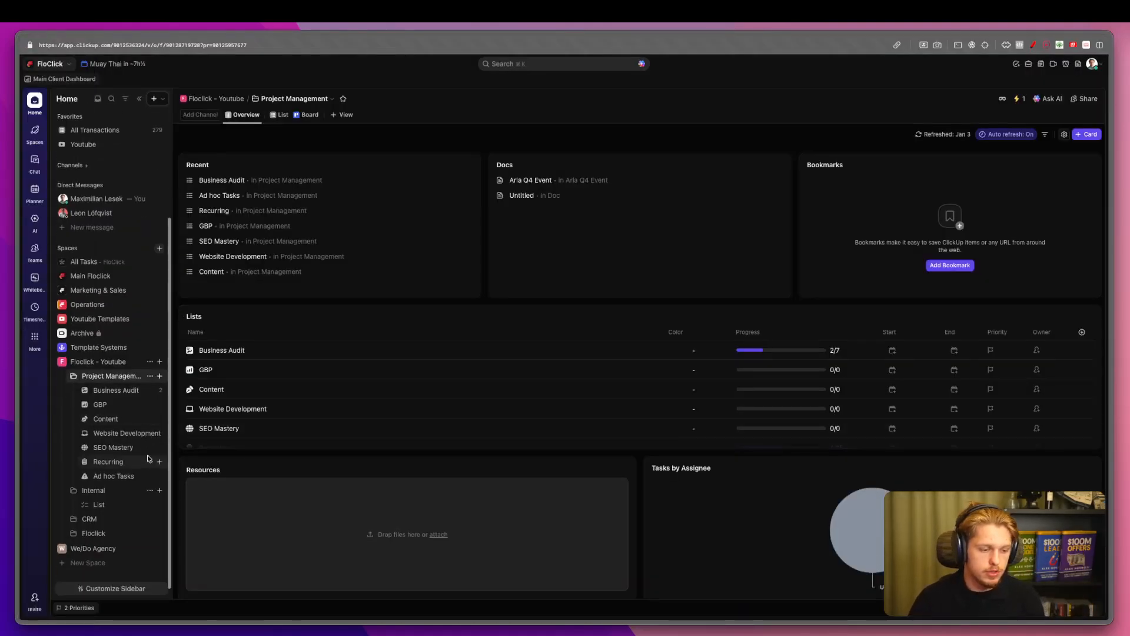
key(ctrl+a)
drag(75, 372, 118, 372)
key(Escape)
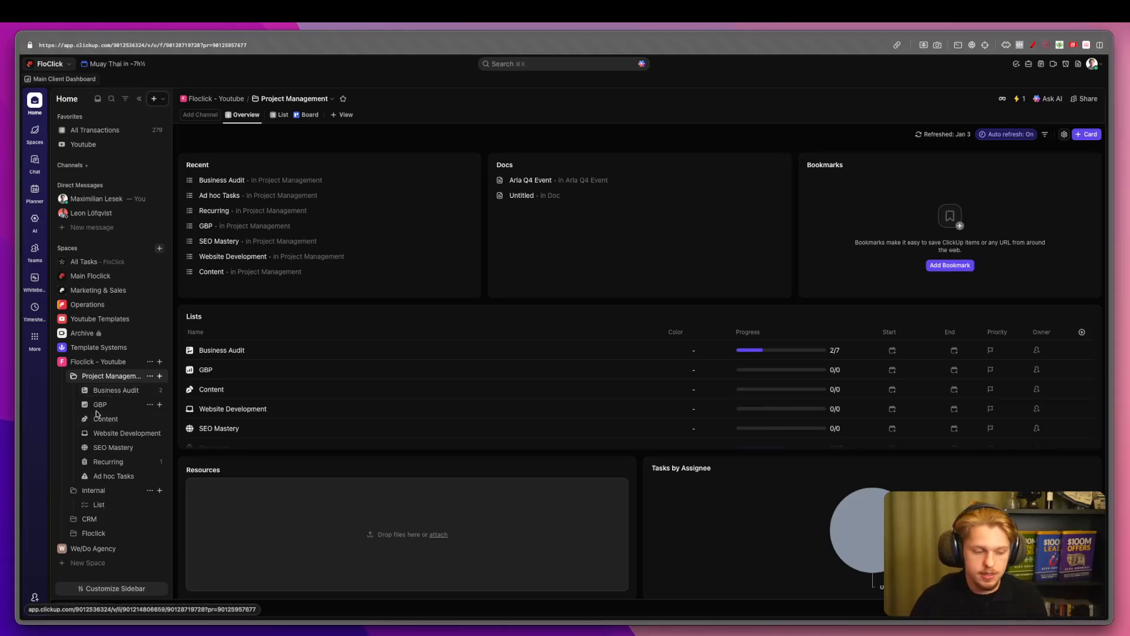
click(73, 518)
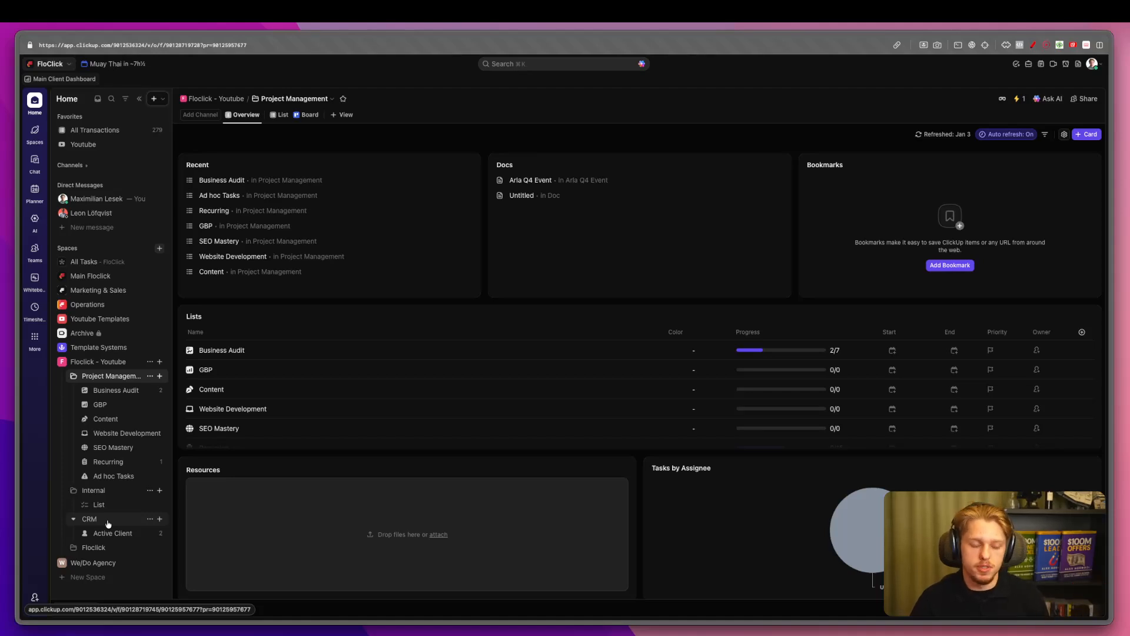
Open the Business Audit list, glance at the addable view types and highlight the list.
click(110, 396)
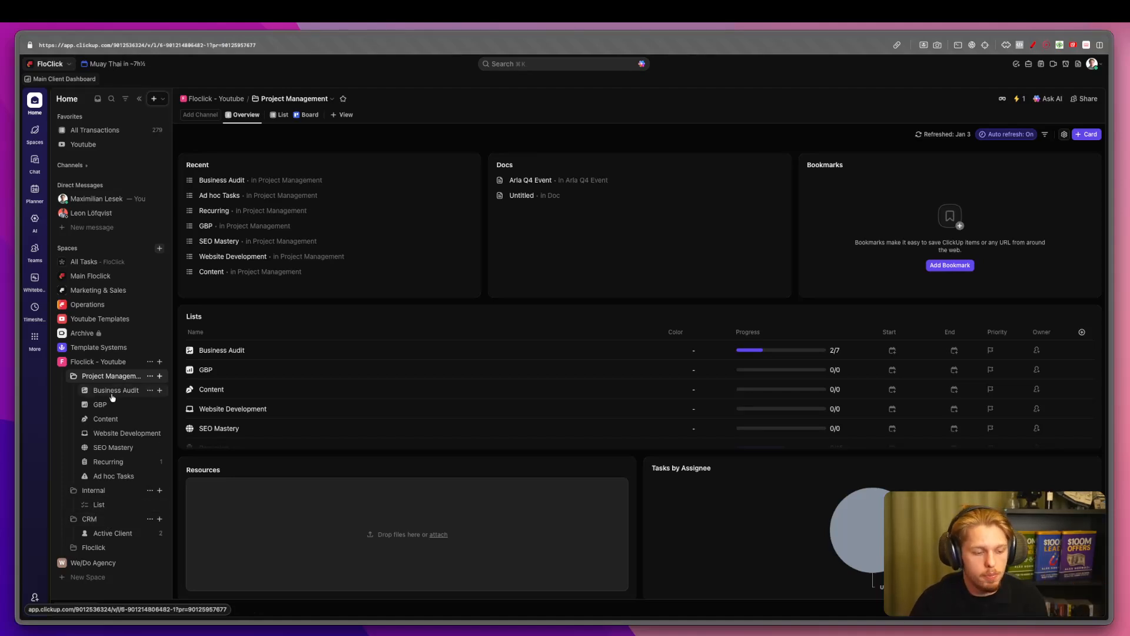
click(577, 115)
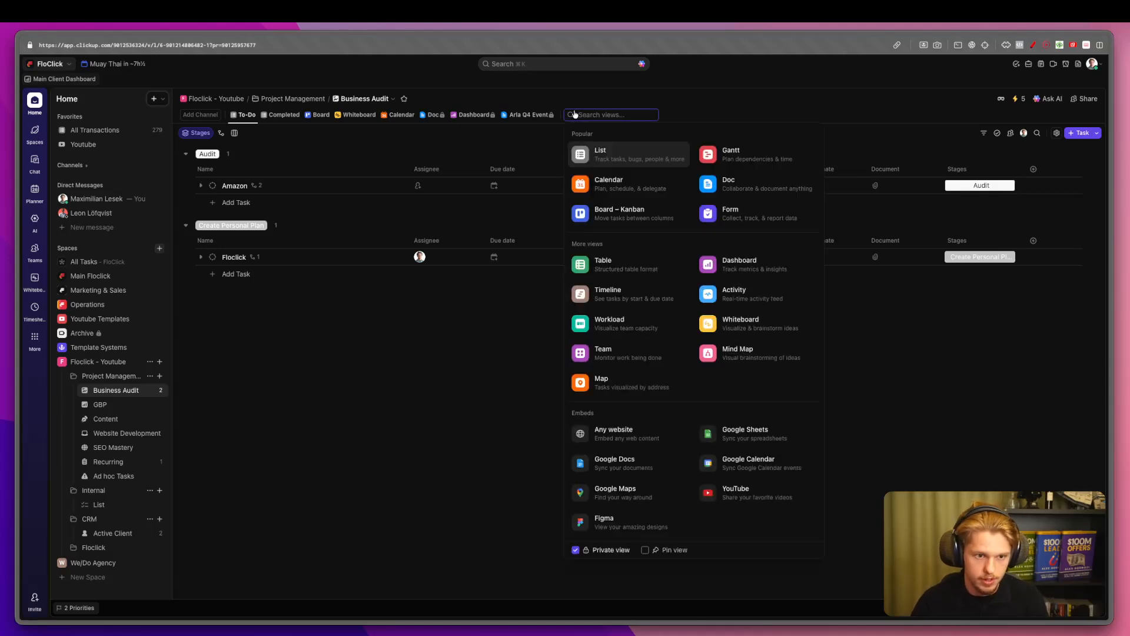
click(454, 297)
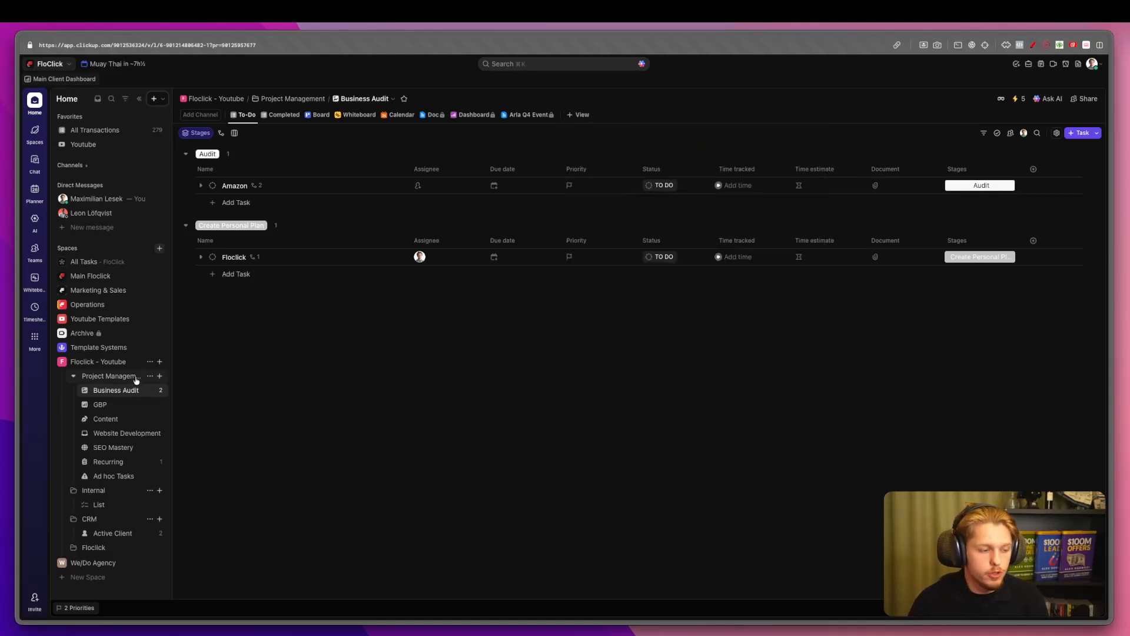
scroll(140, 381, down, 1)
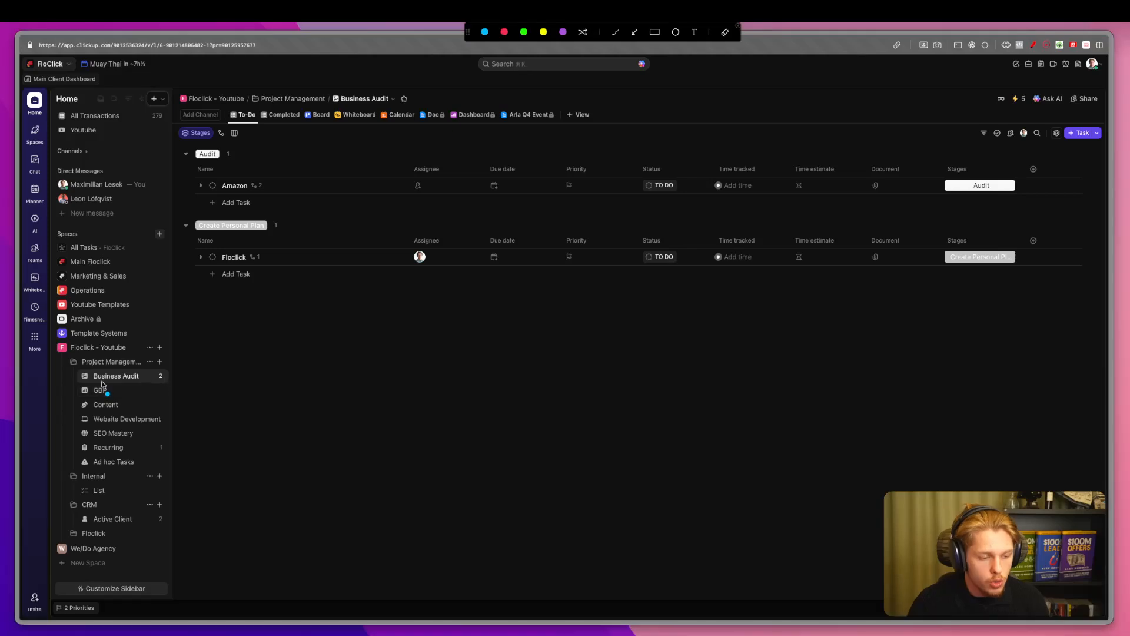
drag(92, 383, 117, 381)
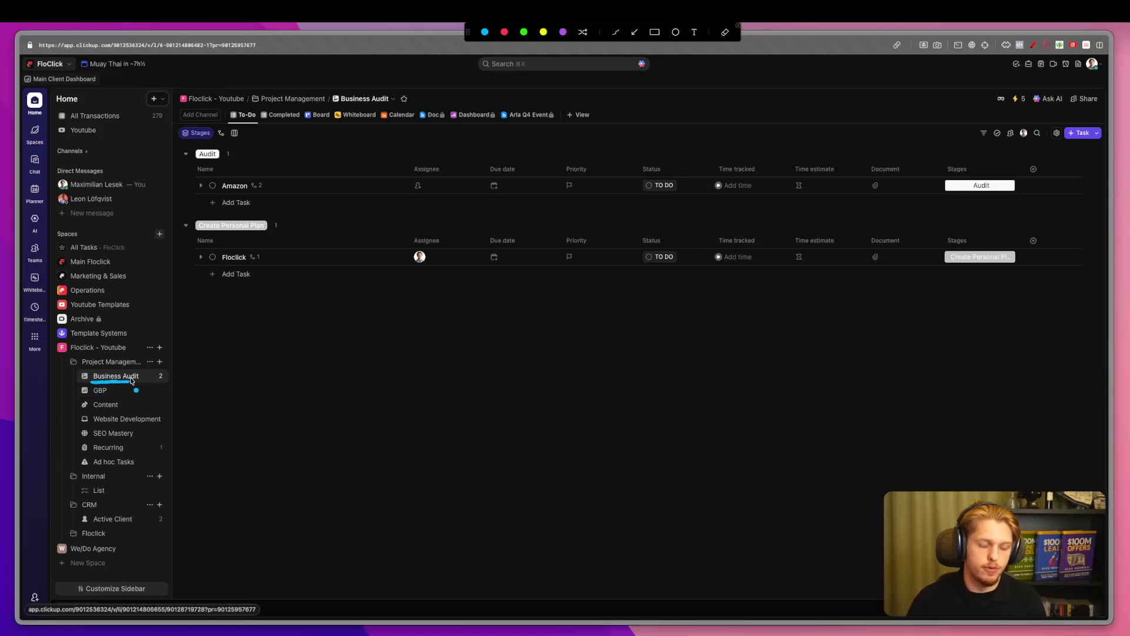
key(Escape)
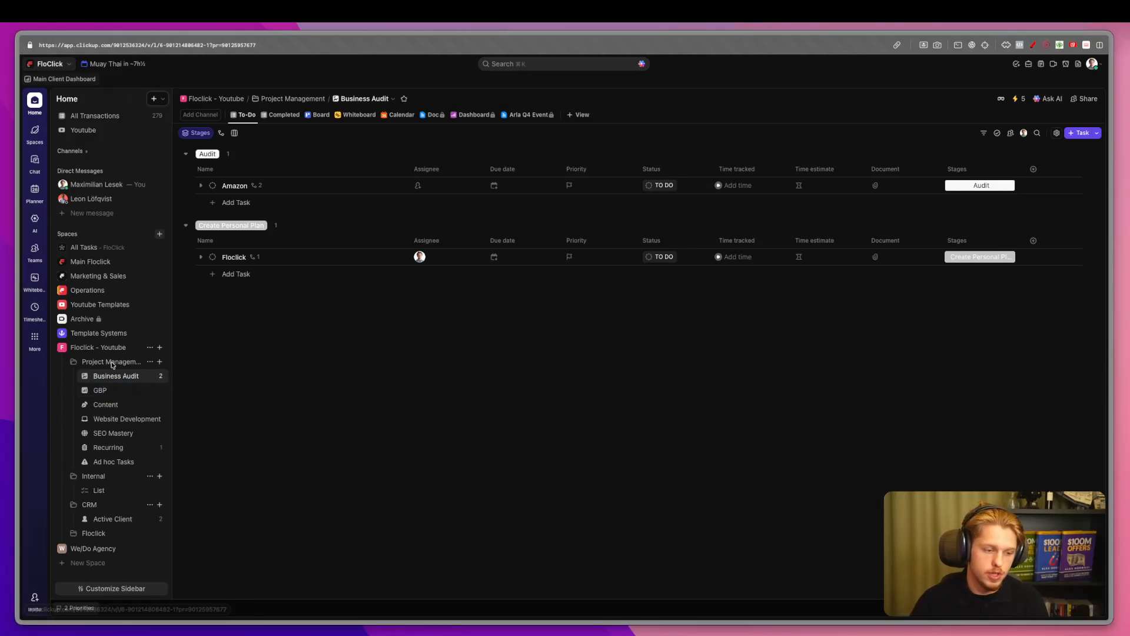
Point out the Project Management folder overview, then reopen the Business Audit list.
click(112, 363)
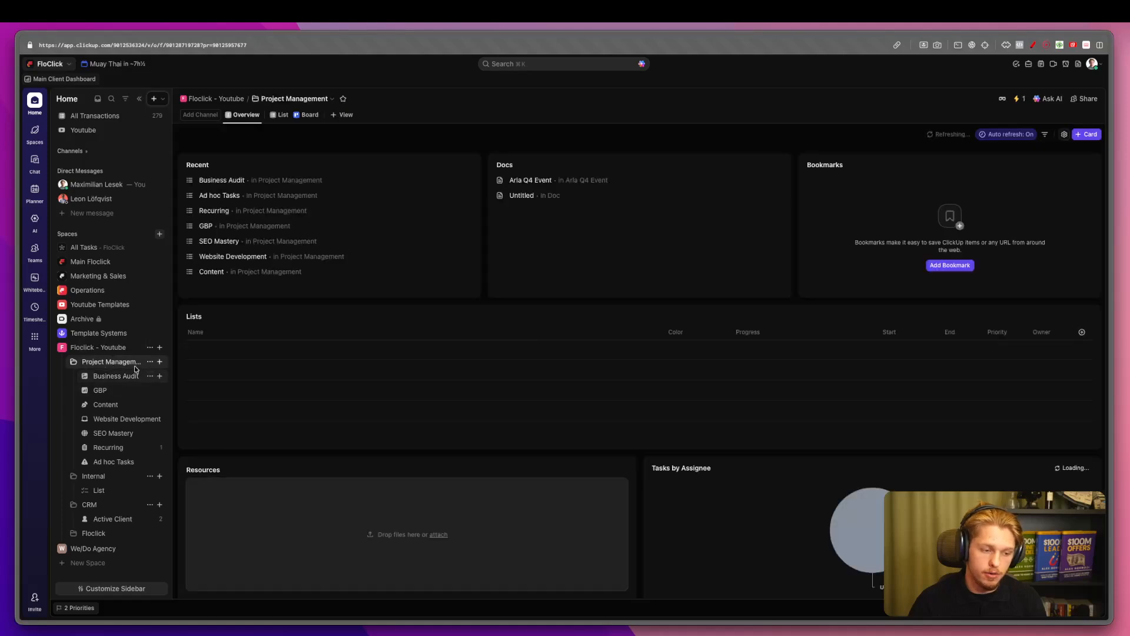
key(ctrl+a)
mouse_move(88, 369)
mouse_down()
mouse_move(116, 368)
mouse_move(131, 382)
mouse_up()
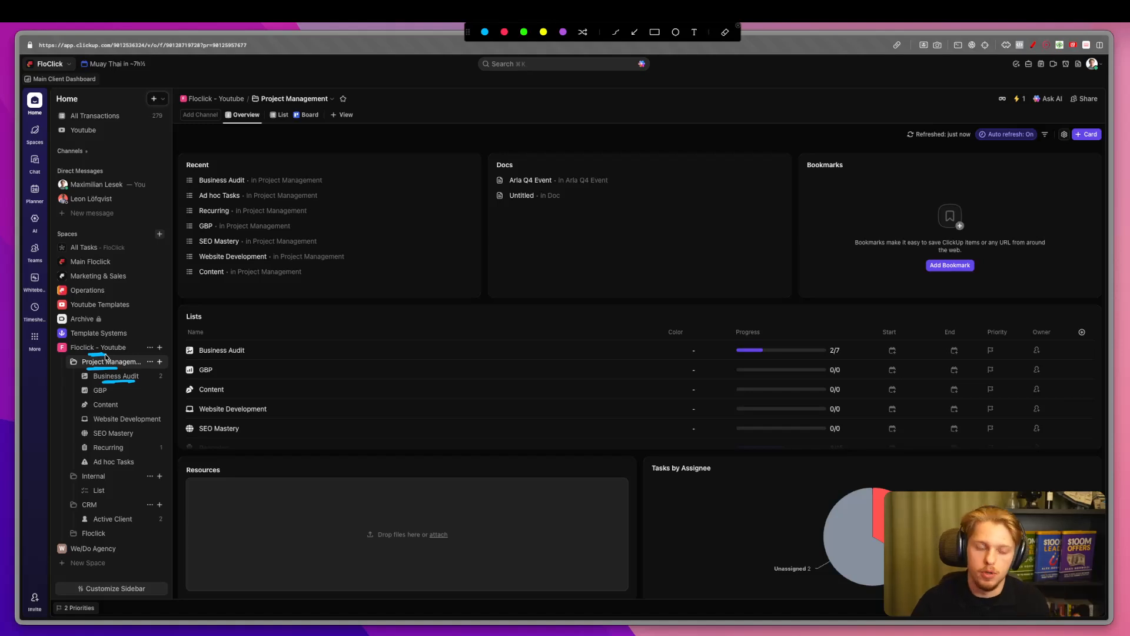
key(Escape)
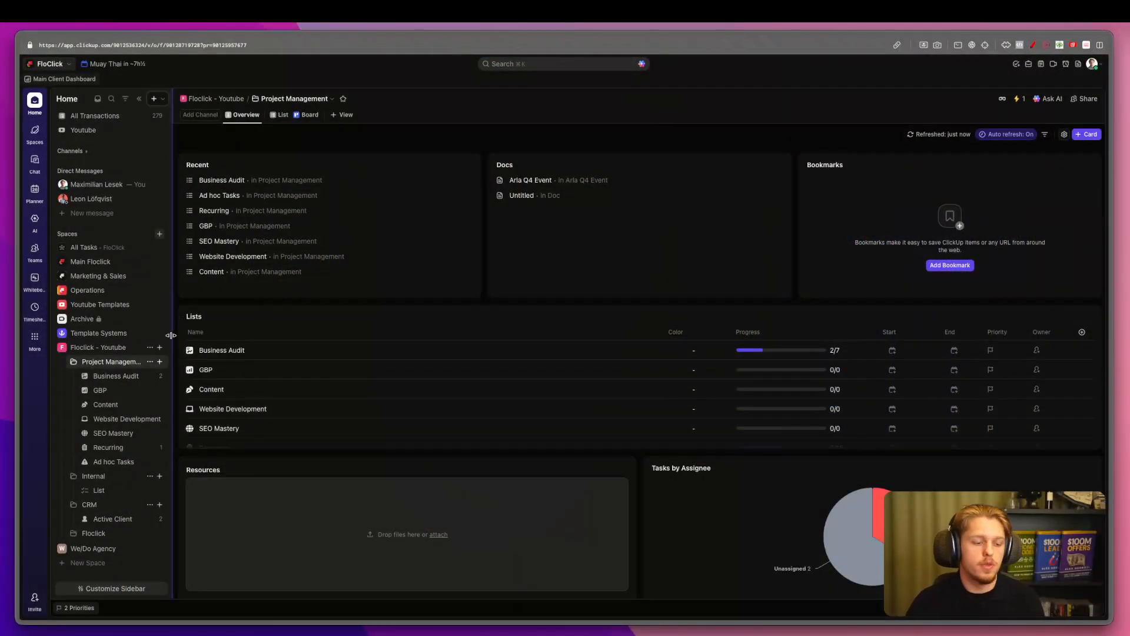
key(ctrl+shift+a)
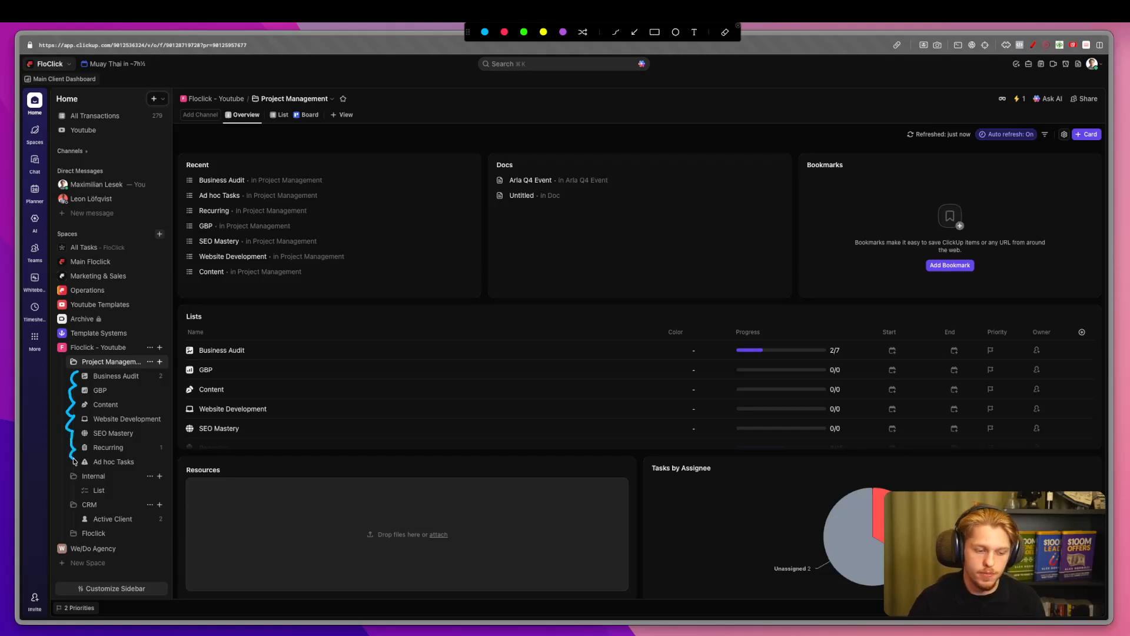
key(Escape)
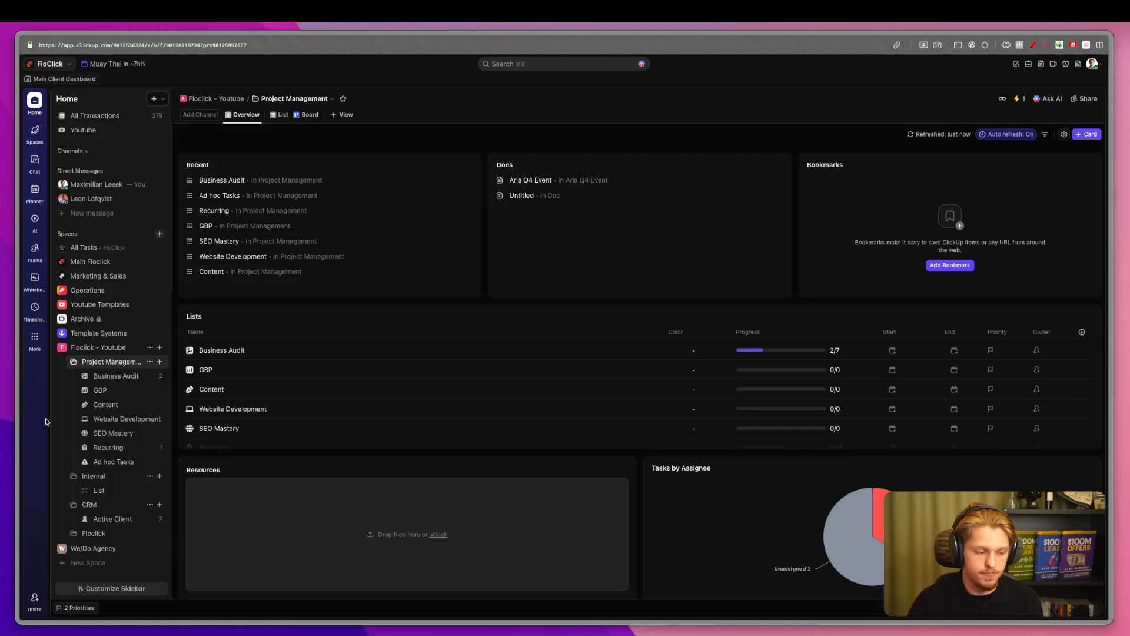
click(126, 376)
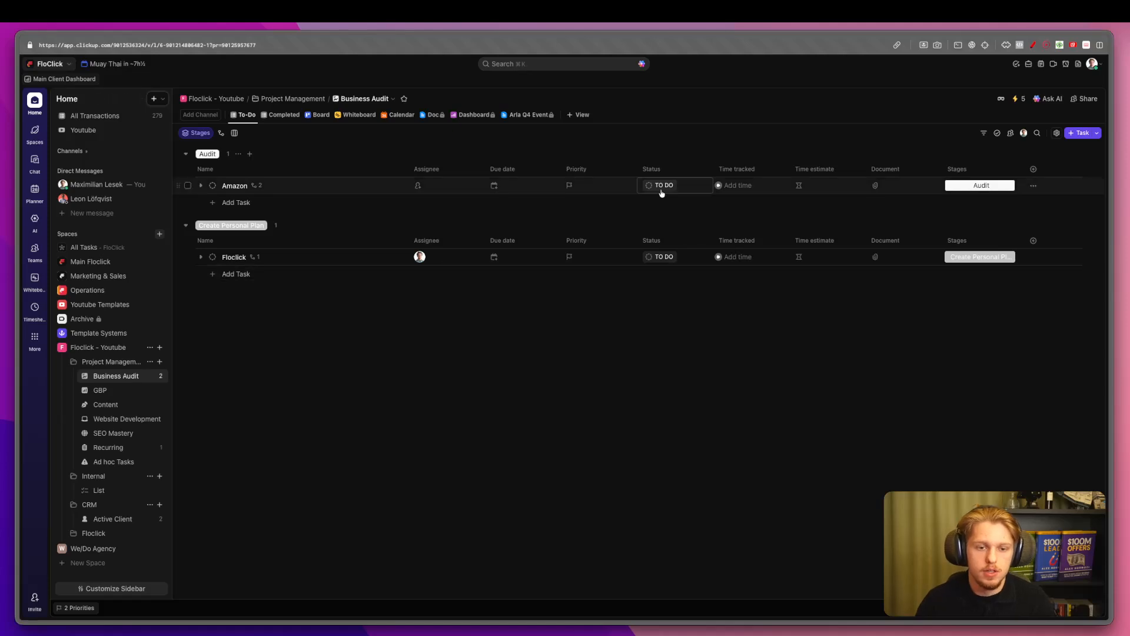
Choose Form from the + View menu, pointing out its description first.
click(578, 114)
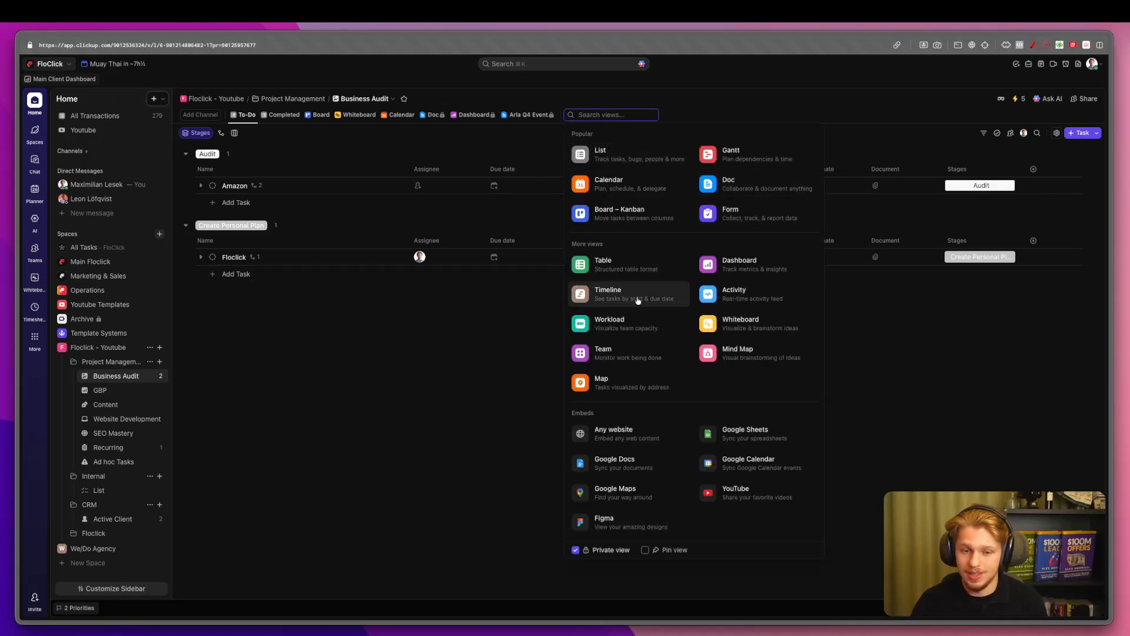
key(ctrl+alt+super+a)
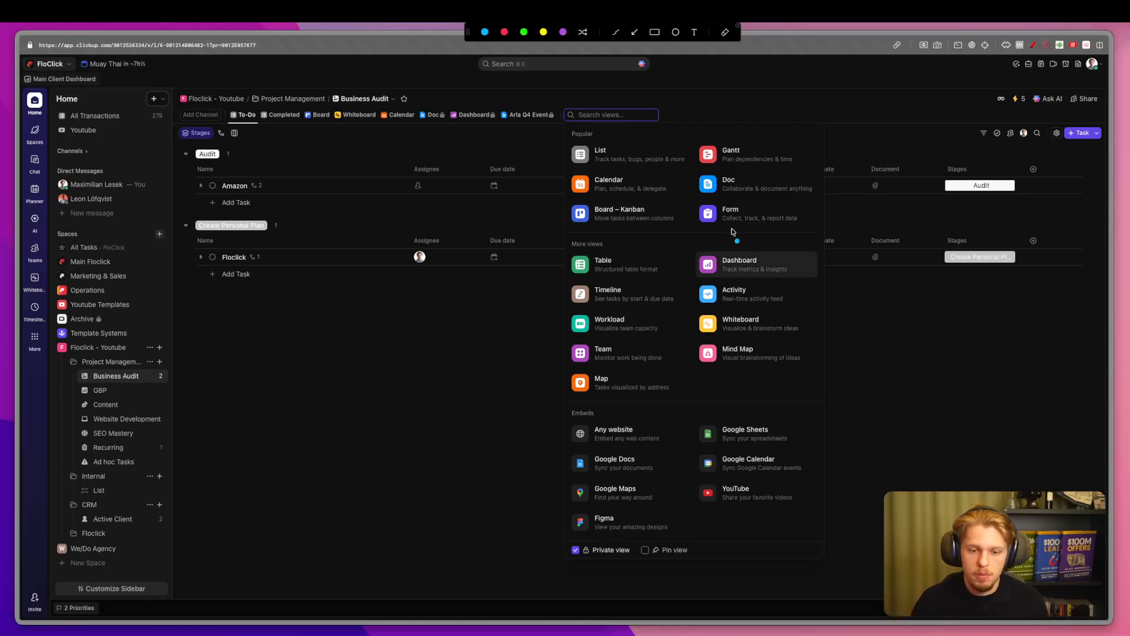
mouse_move(736, 232)
mouse_down()
mouse_move(750, 230)
mouse_move(727, 228)
mouse_move(744, 229)
mouse_up()
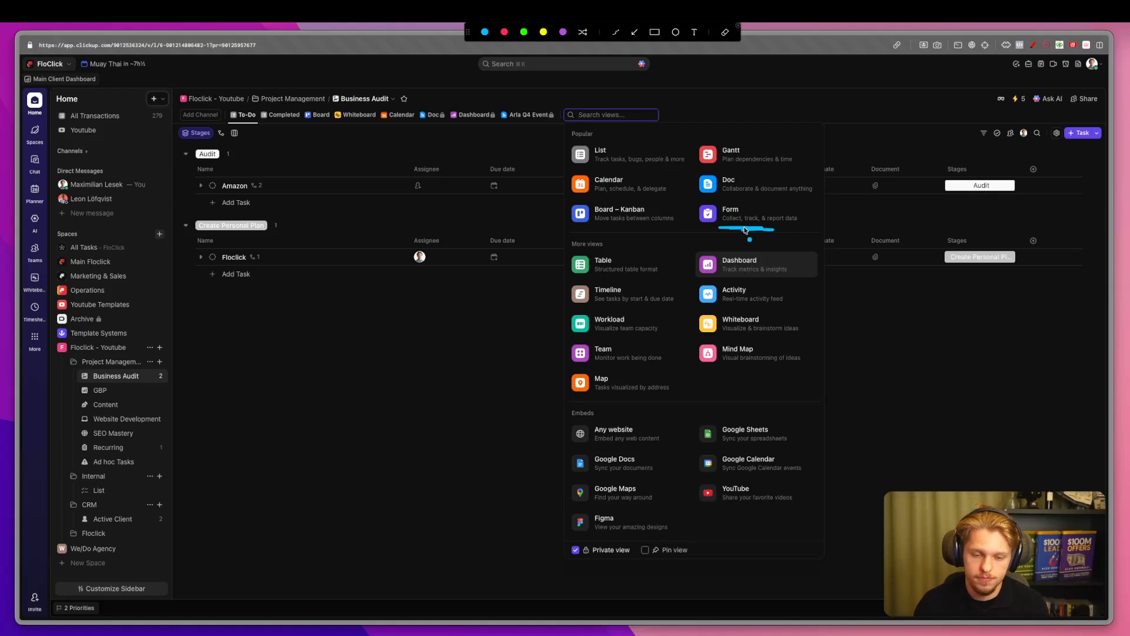
key(Escape)
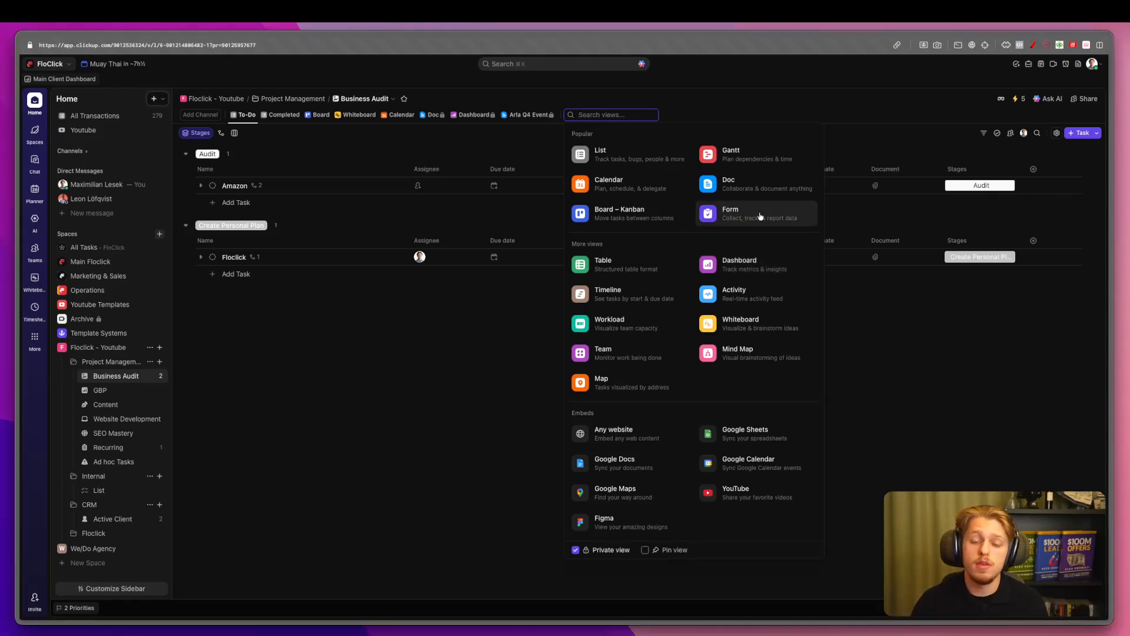
click(759, 216)
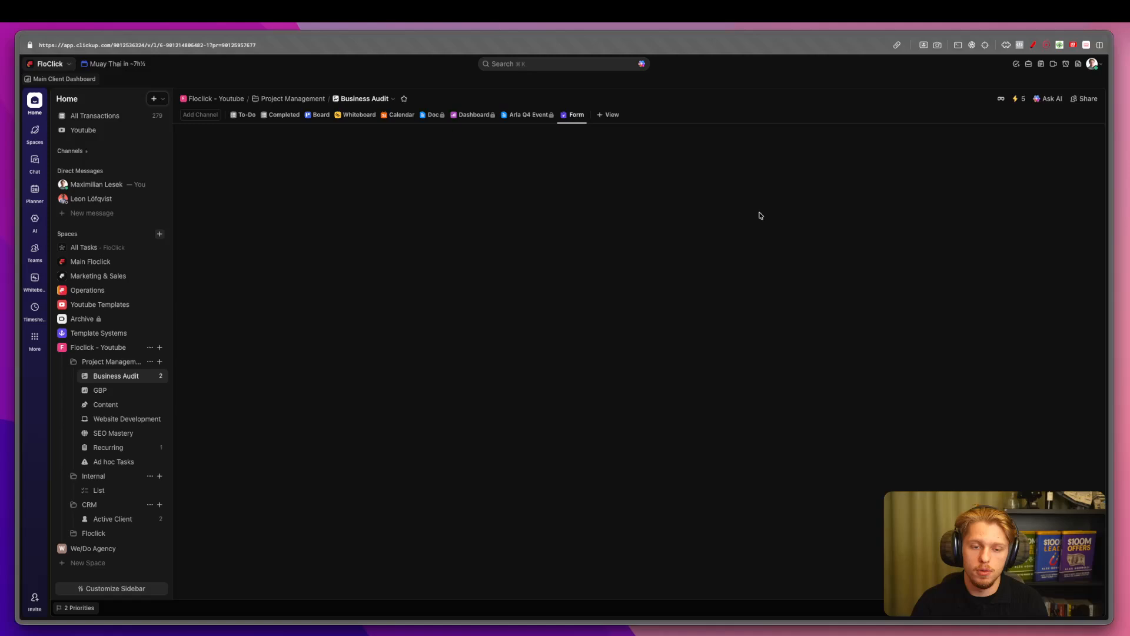
Rename the form view to 'Add Client Project In Here' and drag it to the first position.
click(576, 116)
click(589, 152)
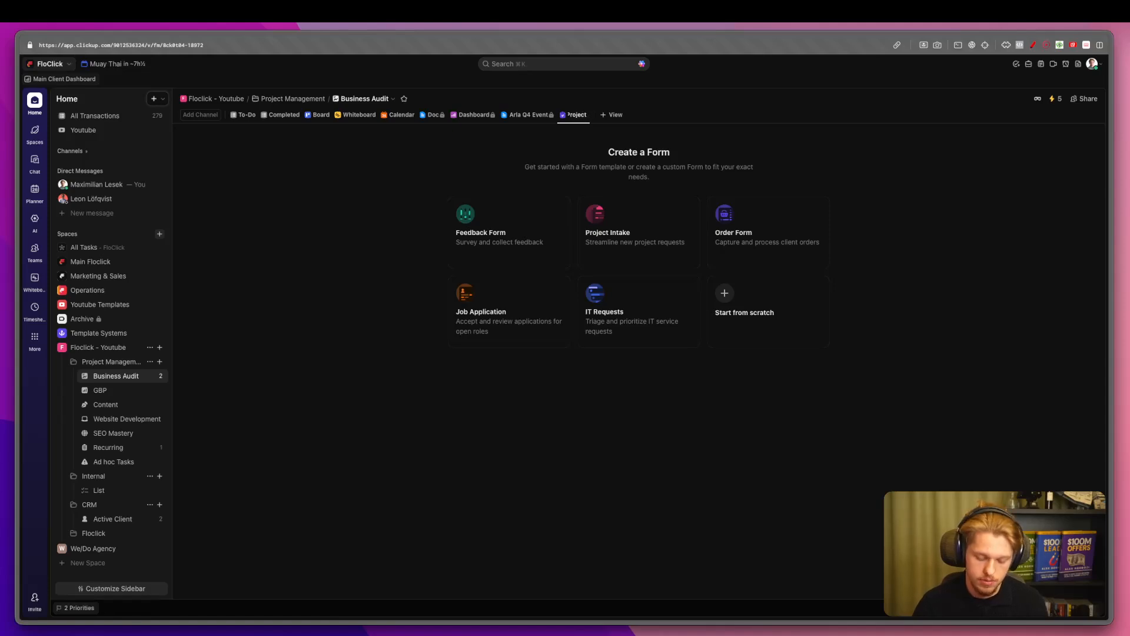
key(Return)
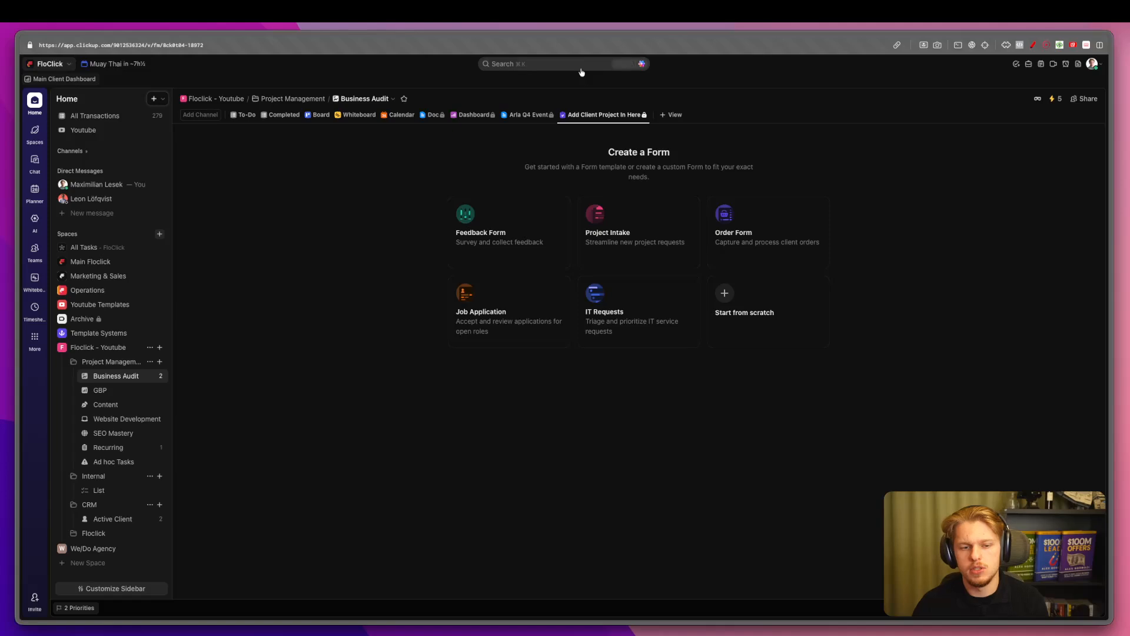
drag(594, 114, 240, 118)
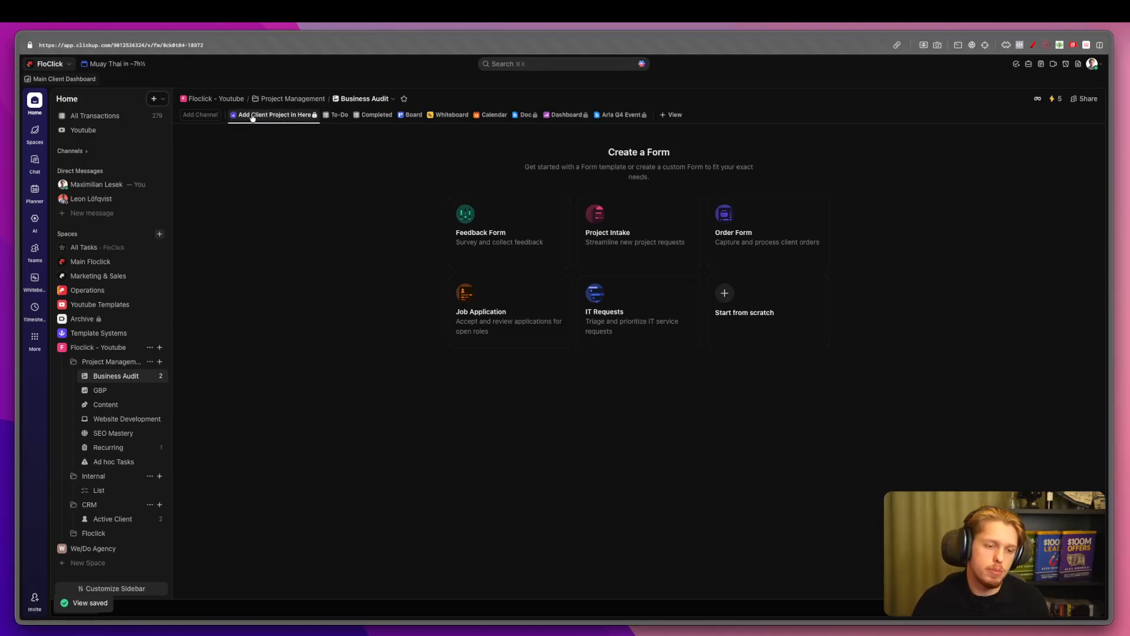
click(247, 115)
click(386, 140)
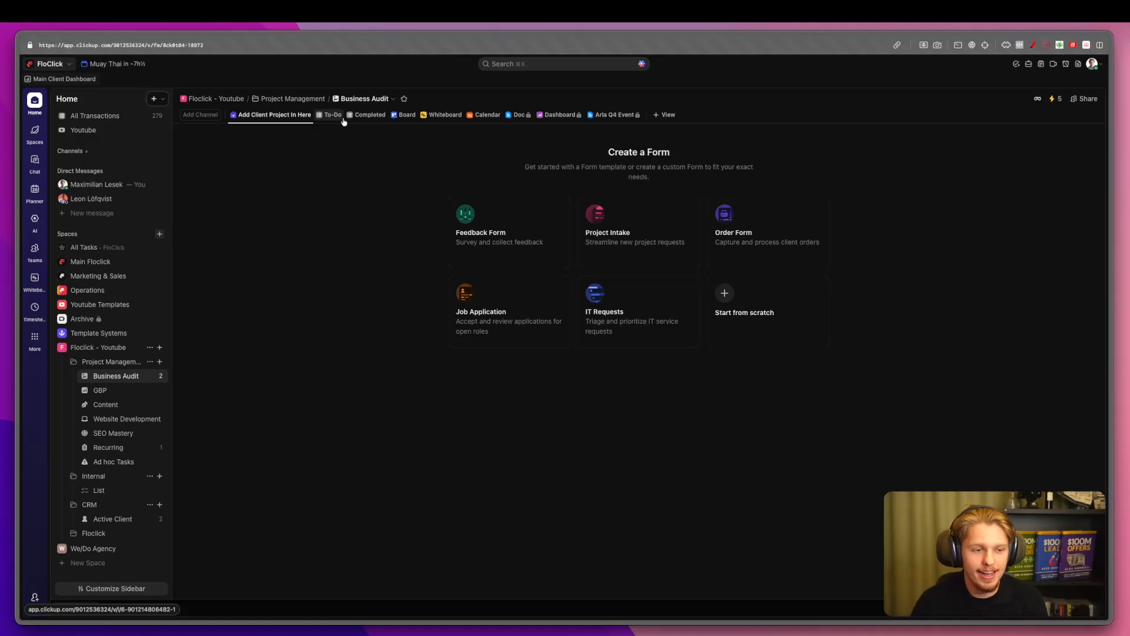
Highlight the form templates and start the form from the Project Intake template.
right_click(278, 113)
click(242, 131)
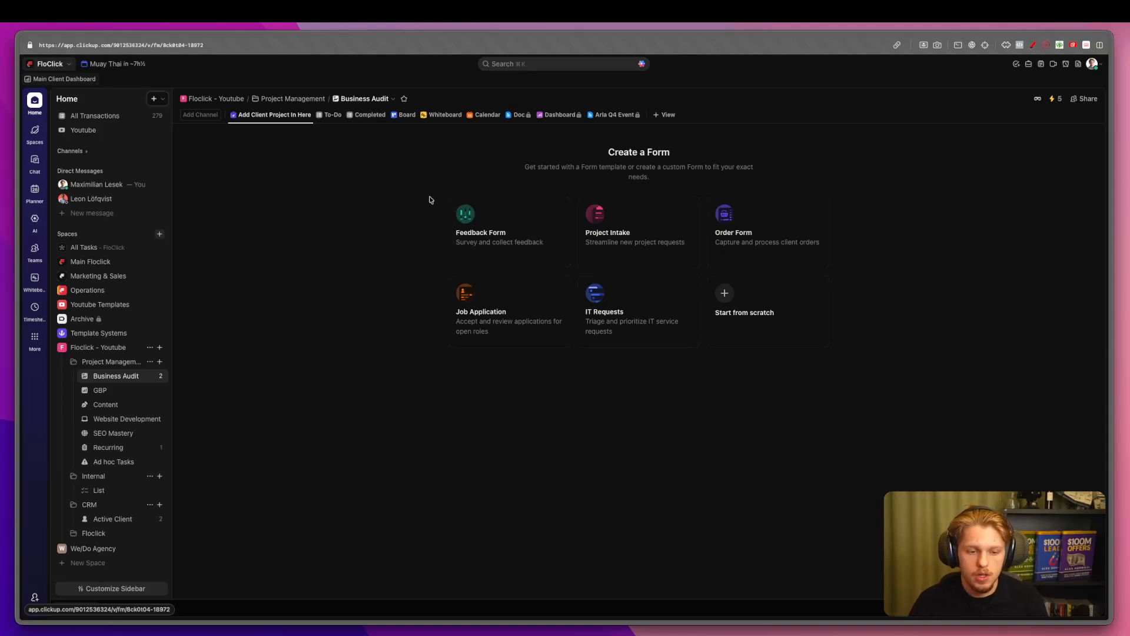
key(ctrl+a)
mouse_move(432, 202)
mouse_down()
mouse_move(458, 311)
mouse_move(506, 319)
mouse_up()
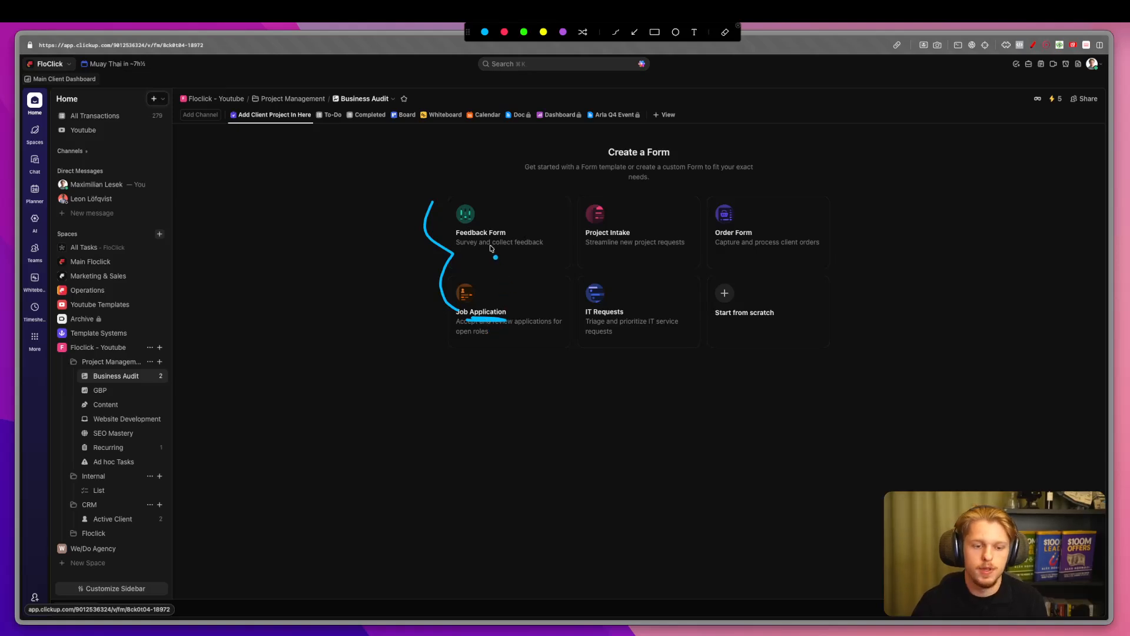
drag(457, 238, 489, 238)
drag(720, 239, 740, 238)
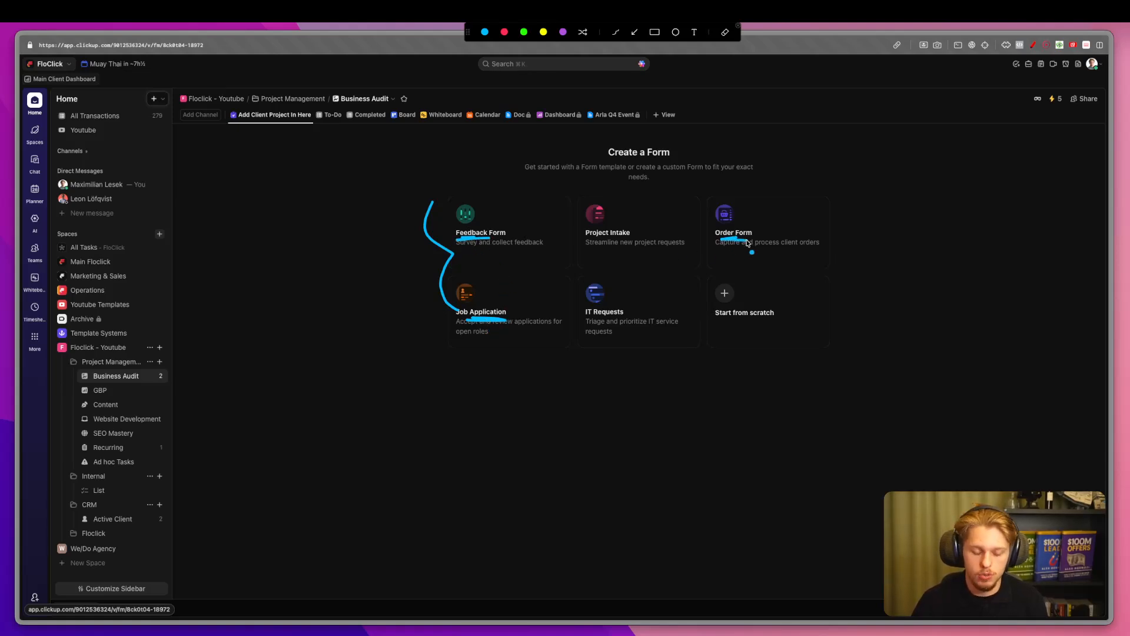
drag(588, 318, 614, 319)
key(Escape)
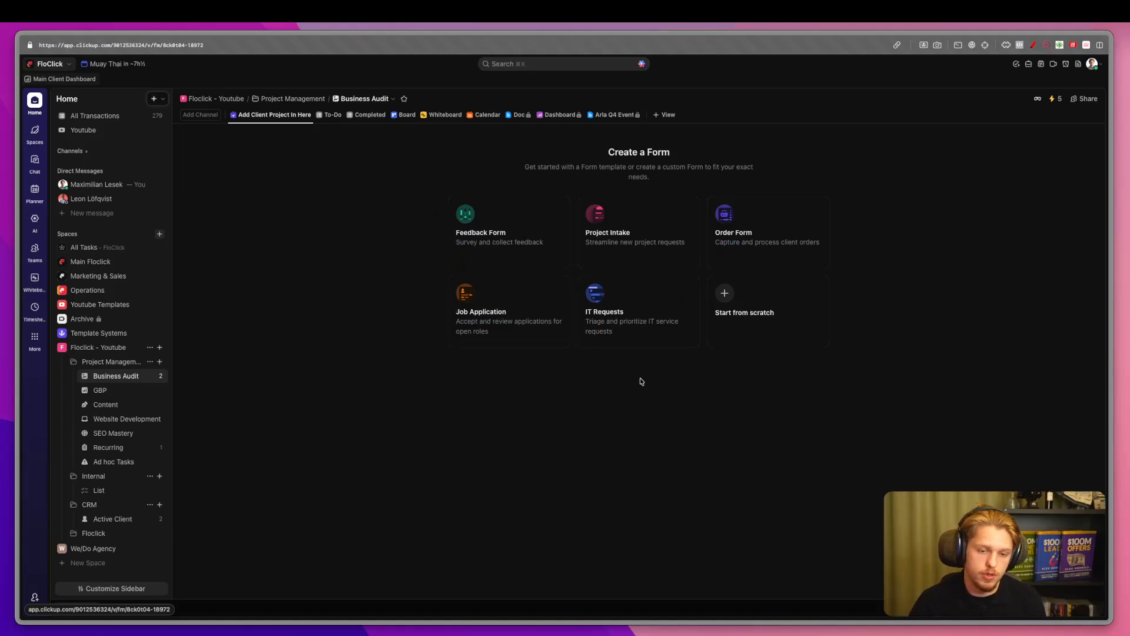
click(643, 230)
Look over the Project Intake Form's four template questions and open its settings.
scroll(641, 227, down, 2)
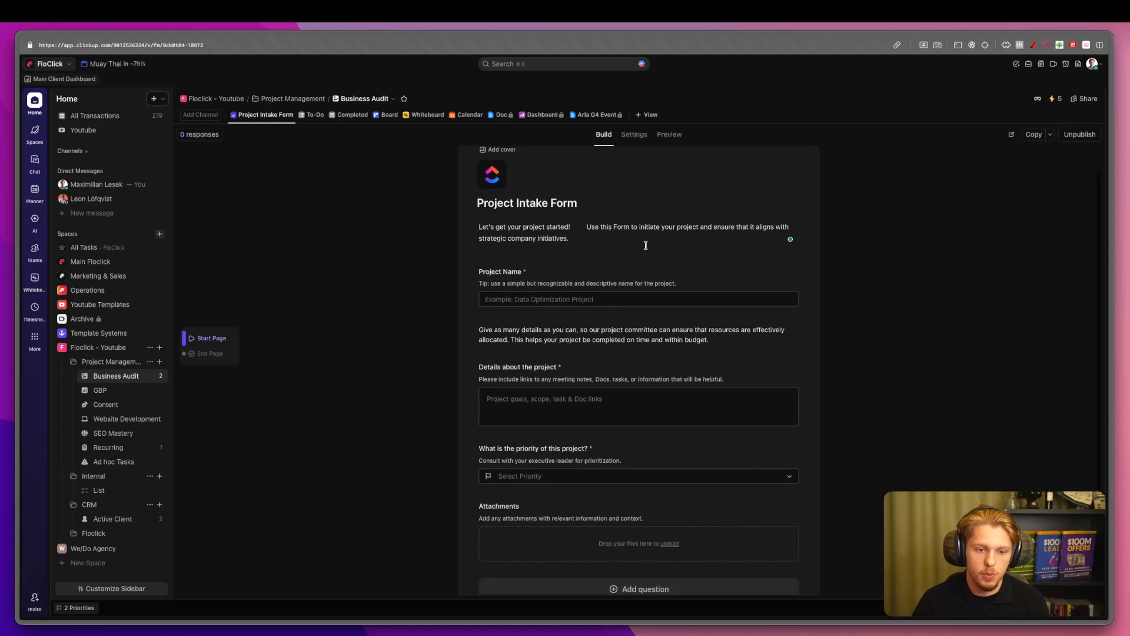
scroll(647, 249, up, 2)
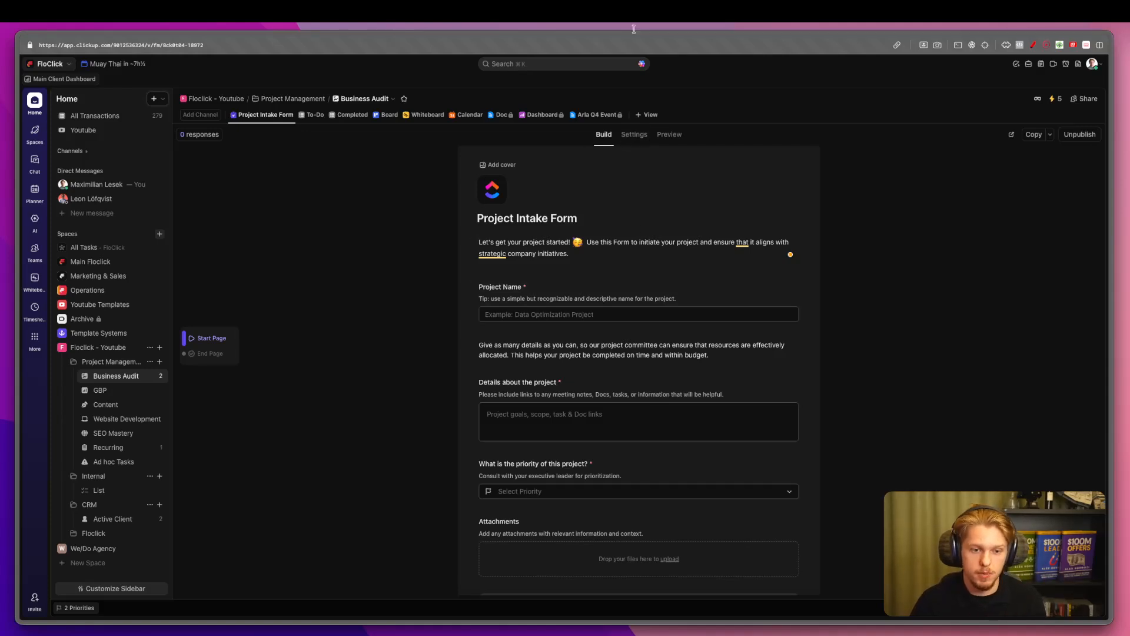
click(634, 135)
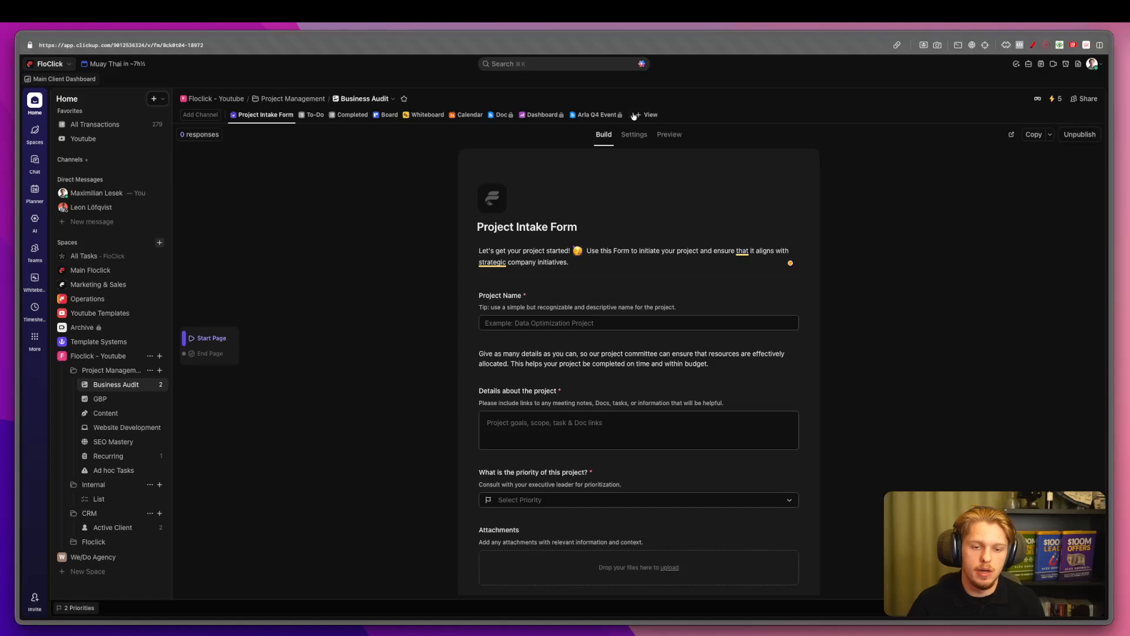
Open the form settings and briefly preview the form as respondents see it.
click(641, 134)
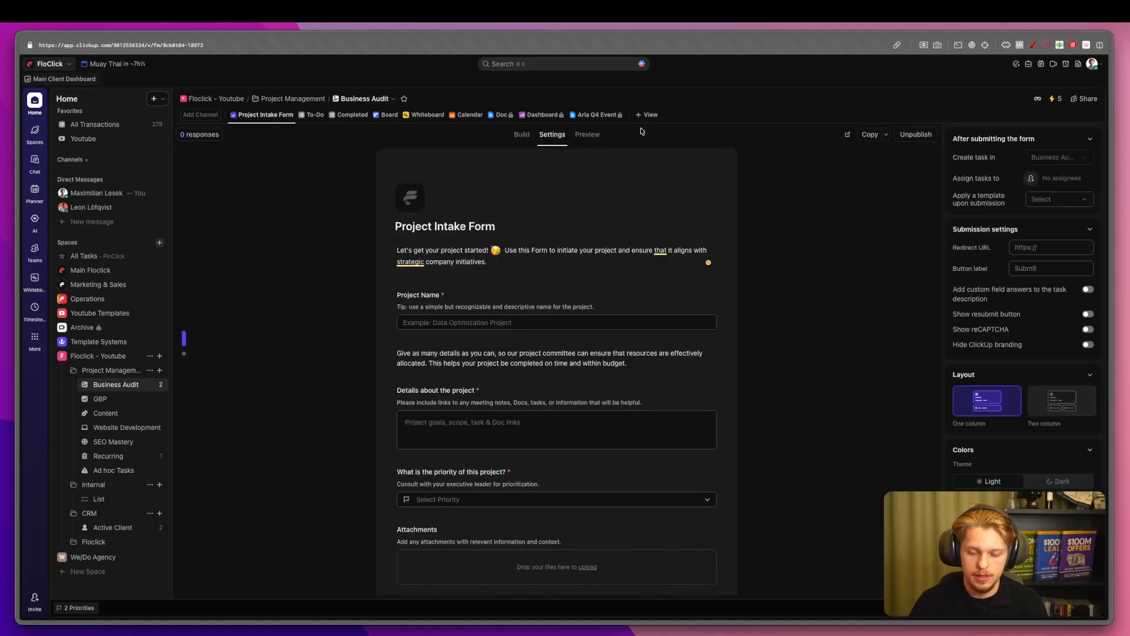
scroll(1051, 484, down, 2)
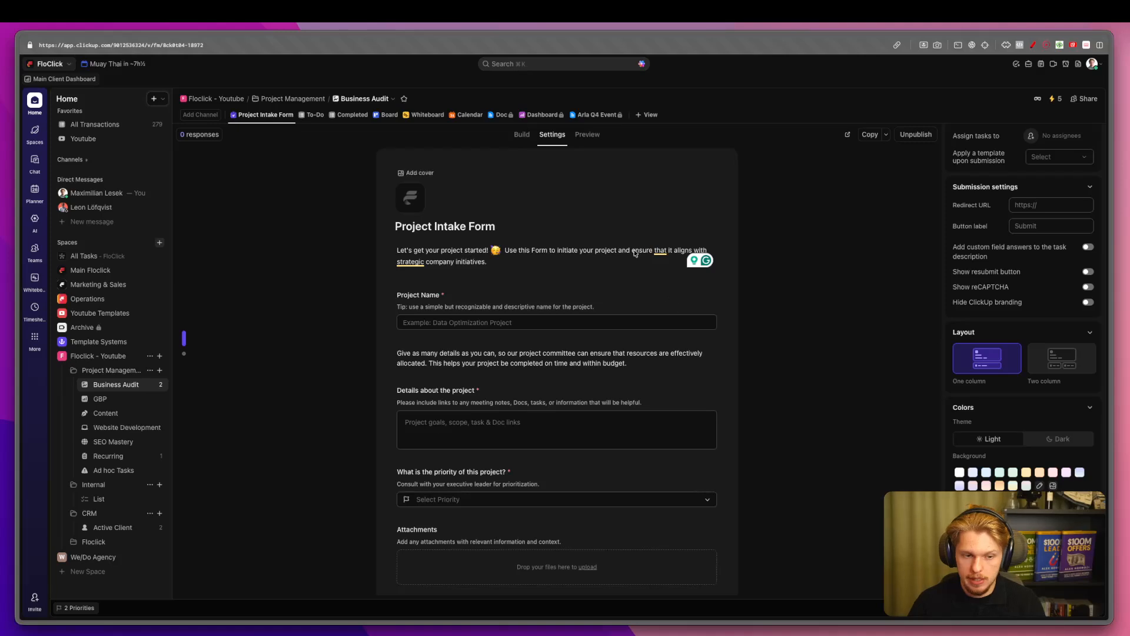
click(595, 136)
click(634, 134)
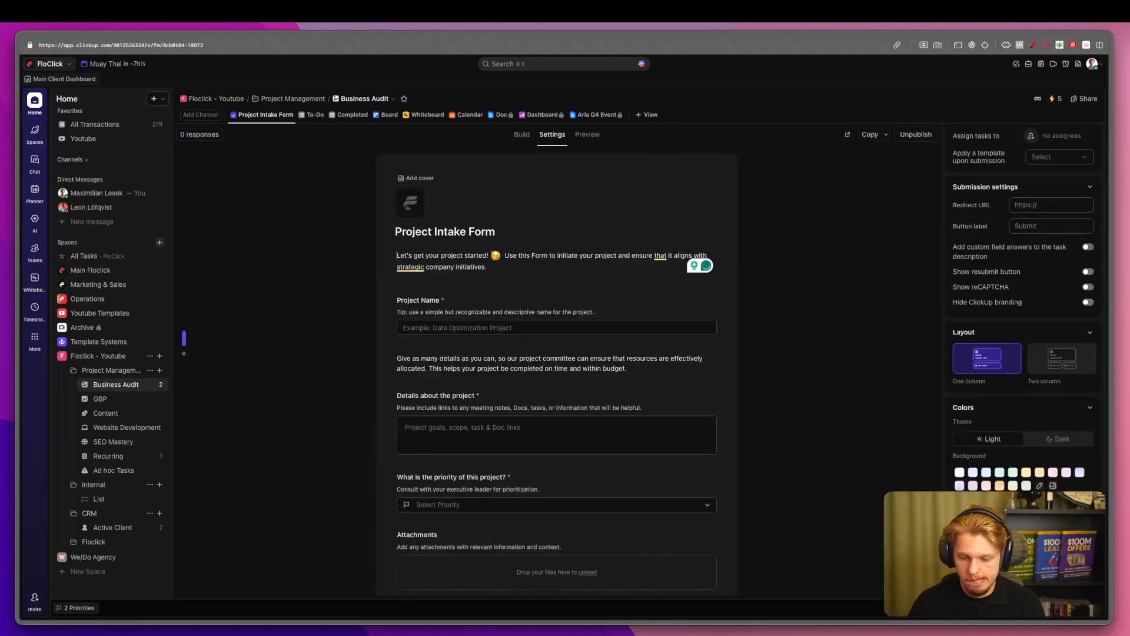
Set the form theme to Dark and apply a striped image found by searching 'pattern'.
click(1059, 439)
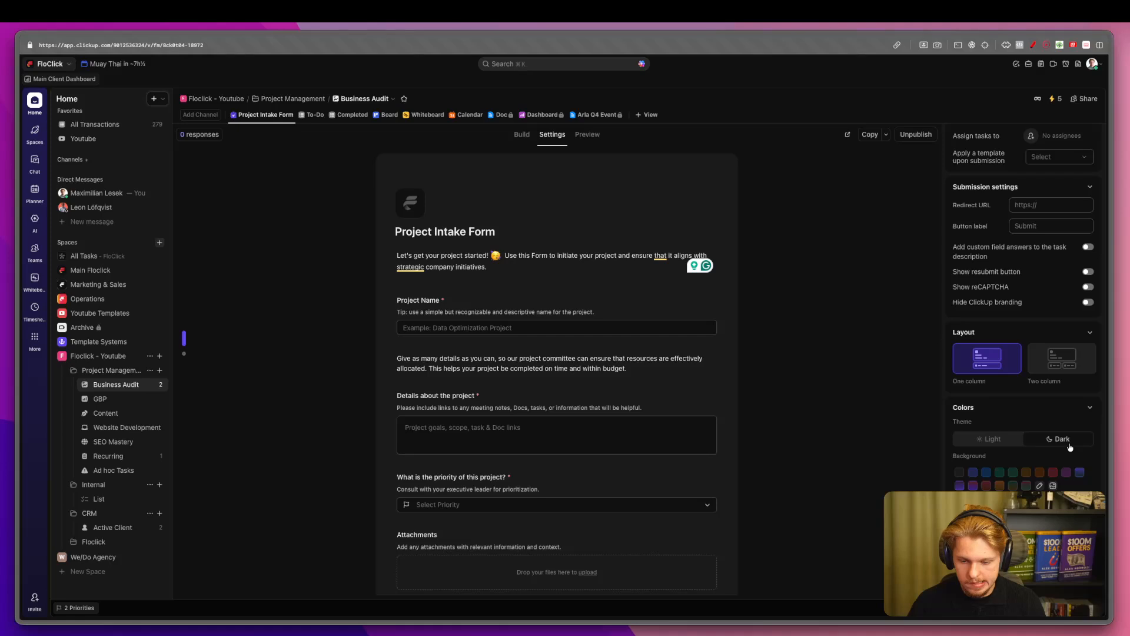
click(1053, 485)
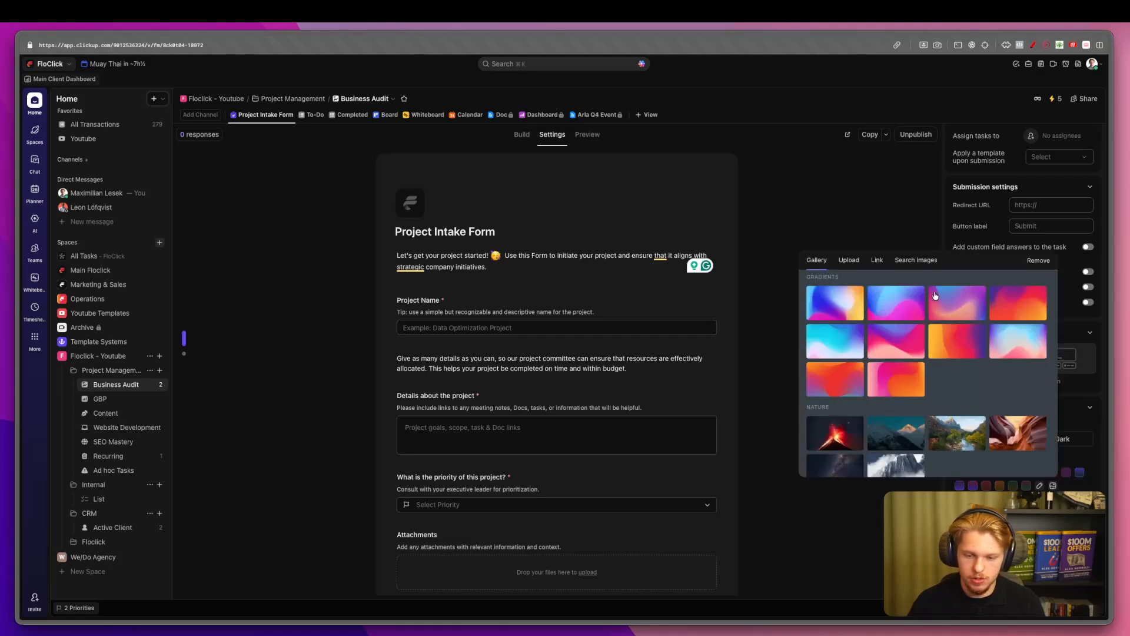
click(918, 259)
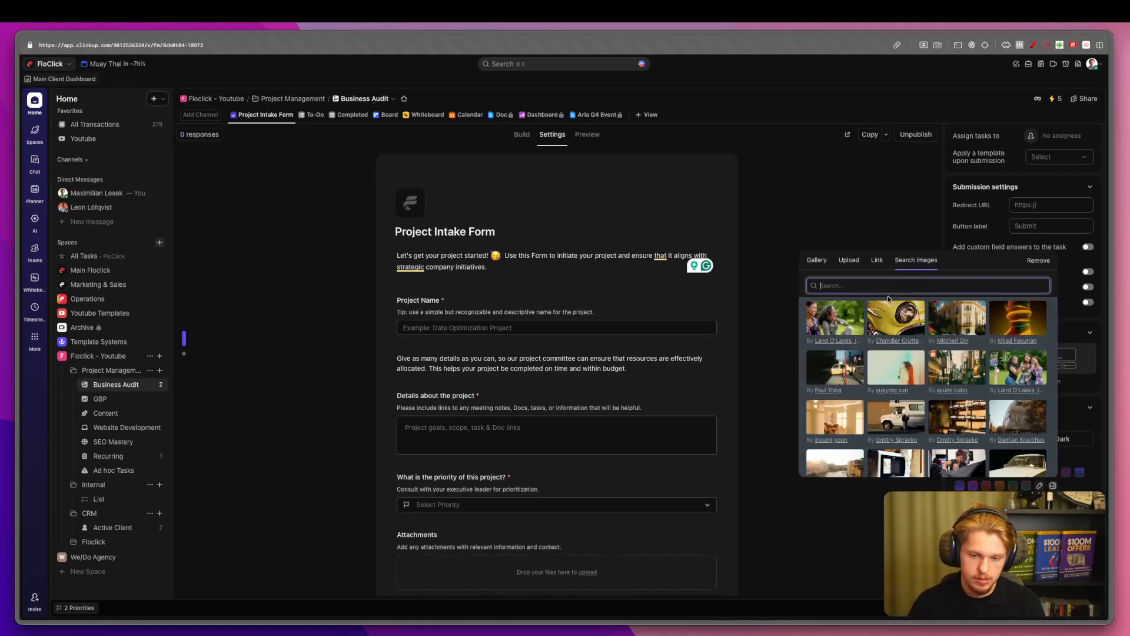
text(pattern)
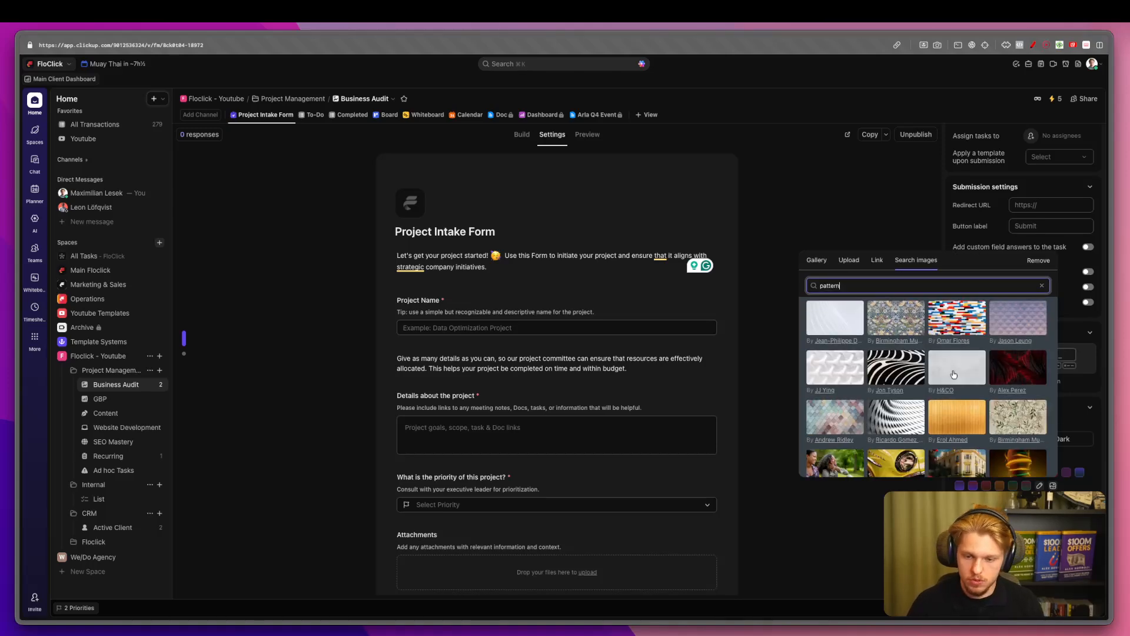
click(898, 372)
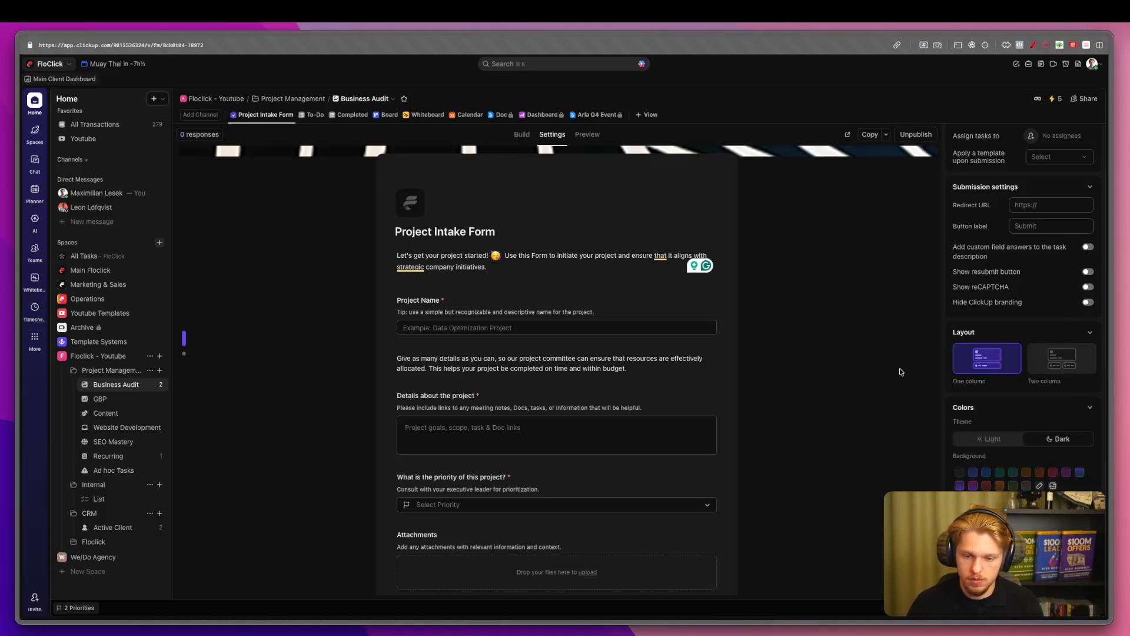
Preview the form with its new background, then return to editing its content.
click(586, 135)
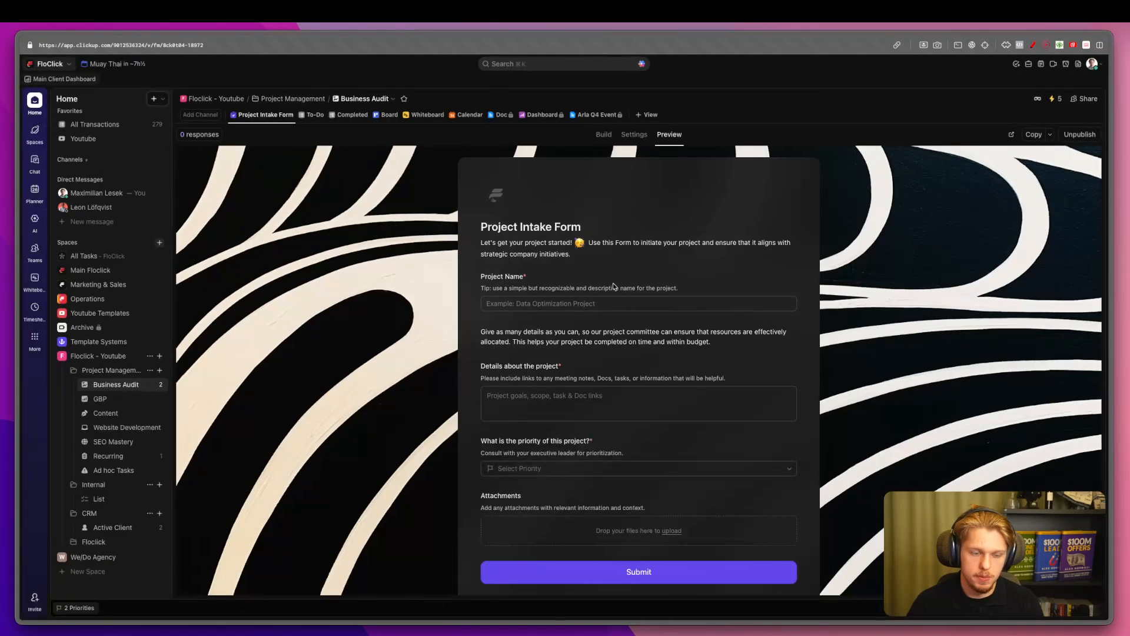
click(634, 134)
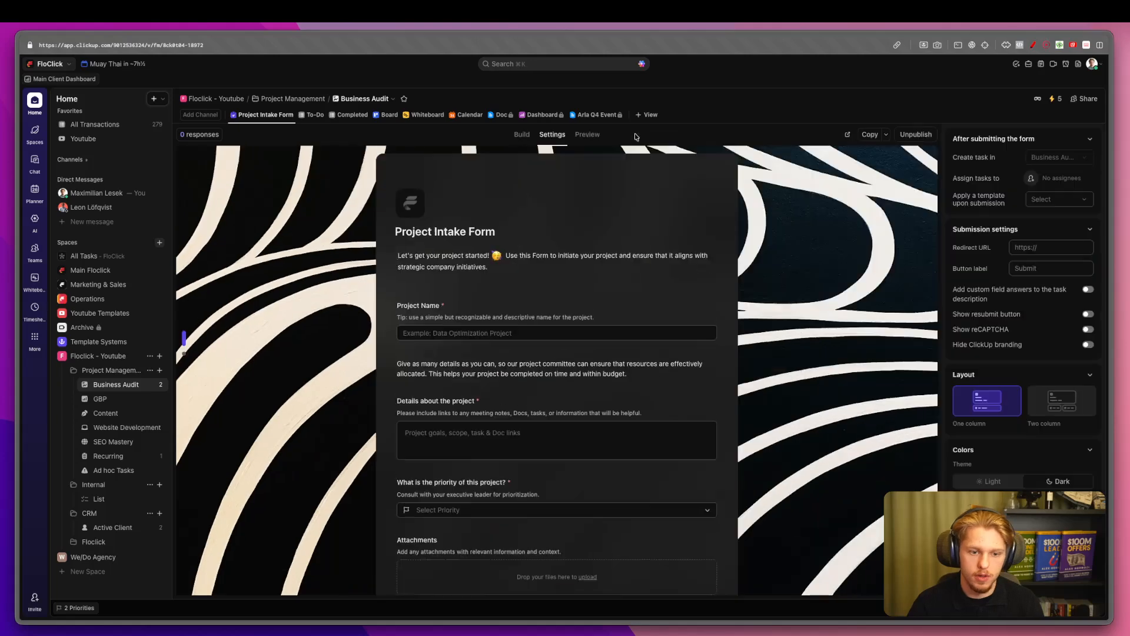
click(472, 232)
Replace the form title with 'Start Project Intakes In This Form'.
double_click(552, 233)
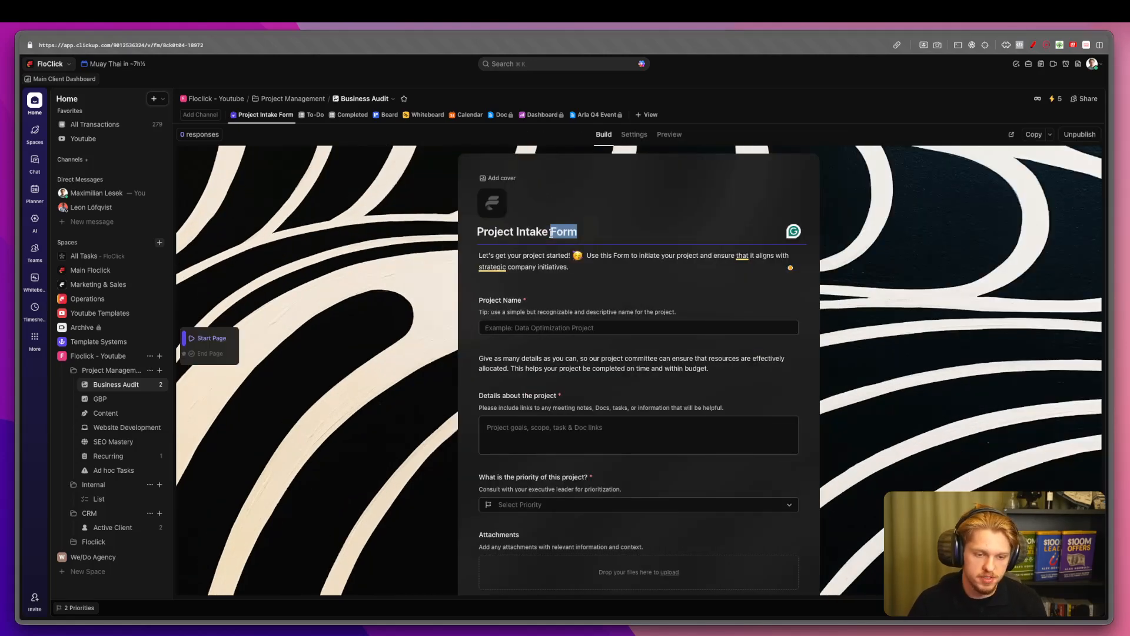
triple_click(551, 233)
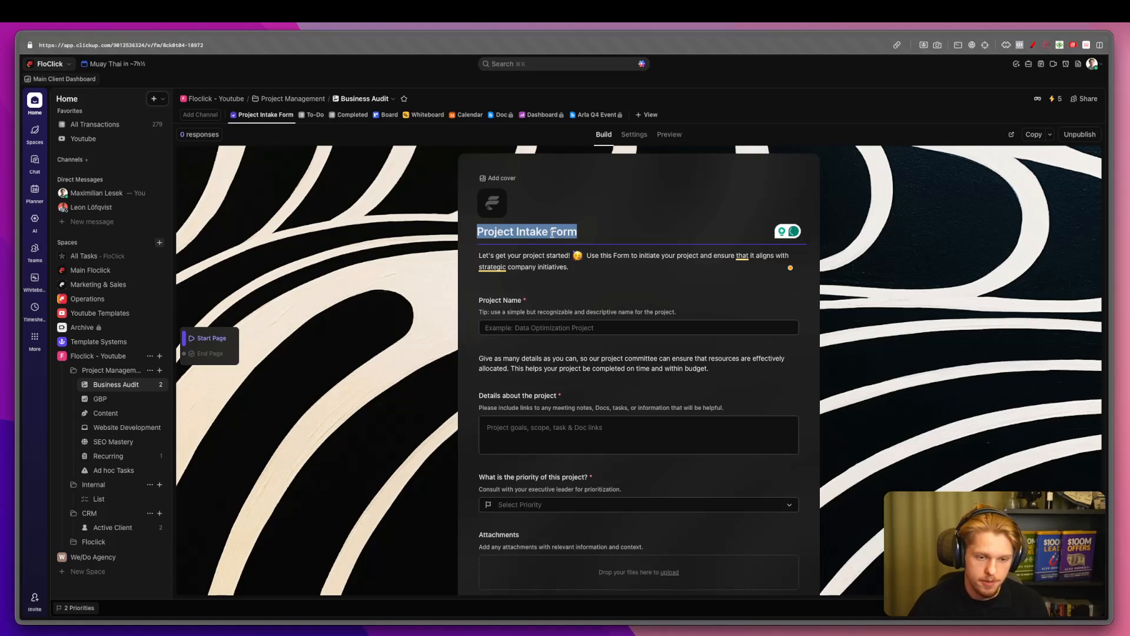
key(BackSpace)
text(Add CLie)
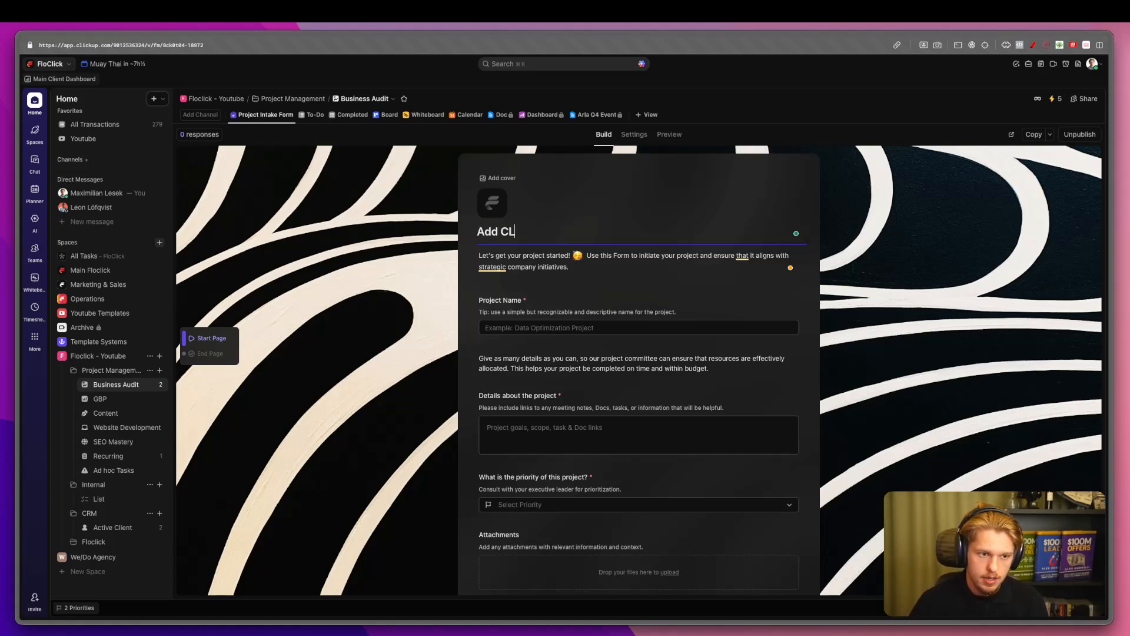
key(super+BackSpace)
text(Start Project INtak)
key(BackSpace)
key(BackSpace)
key(BackSpace)
key(BackSpace)
text(ntakes )
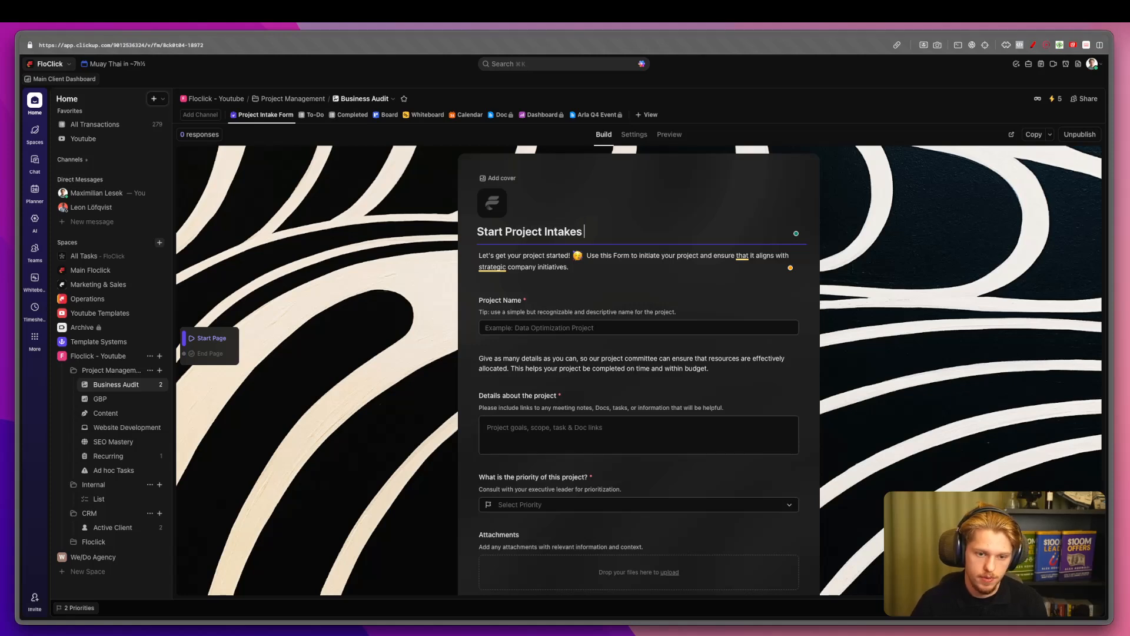
text(In This Form)
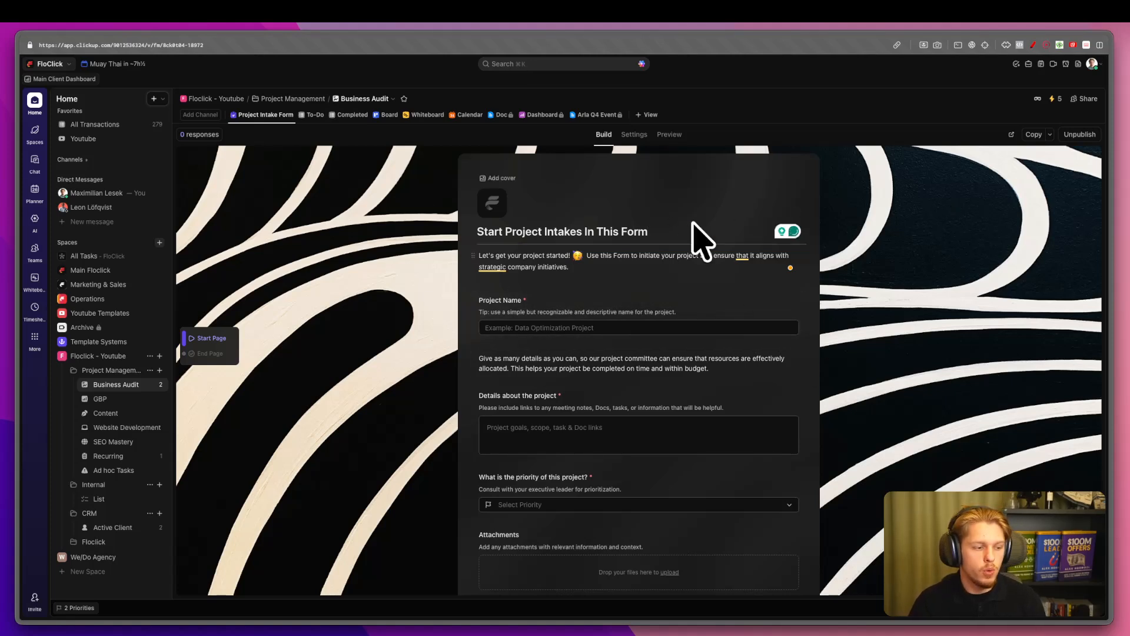
Try the live public form's Project Name and details fields in a new tab, then return.
click(1010, 135)
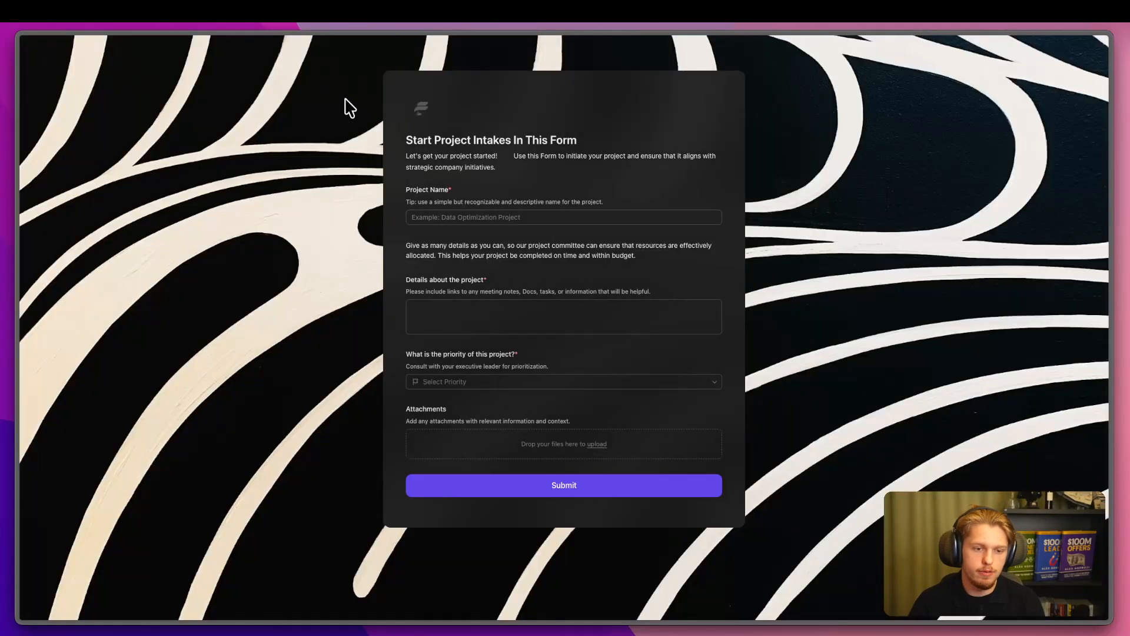
click(471, 218)
click(504, 327)
mouse_move(20, 347)
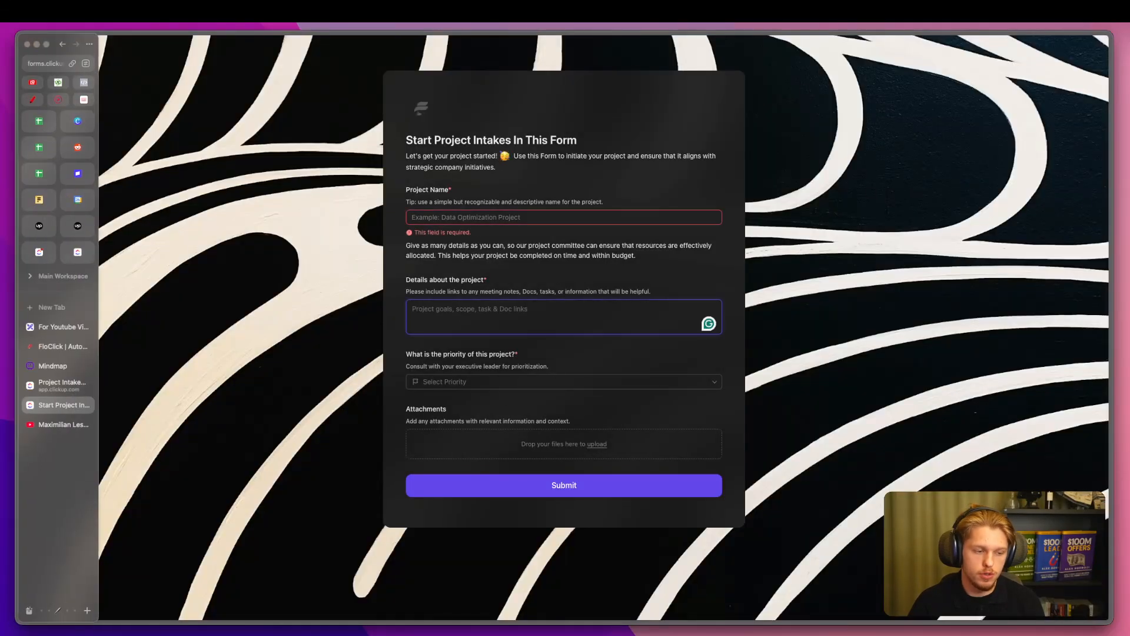
click(50, 386)
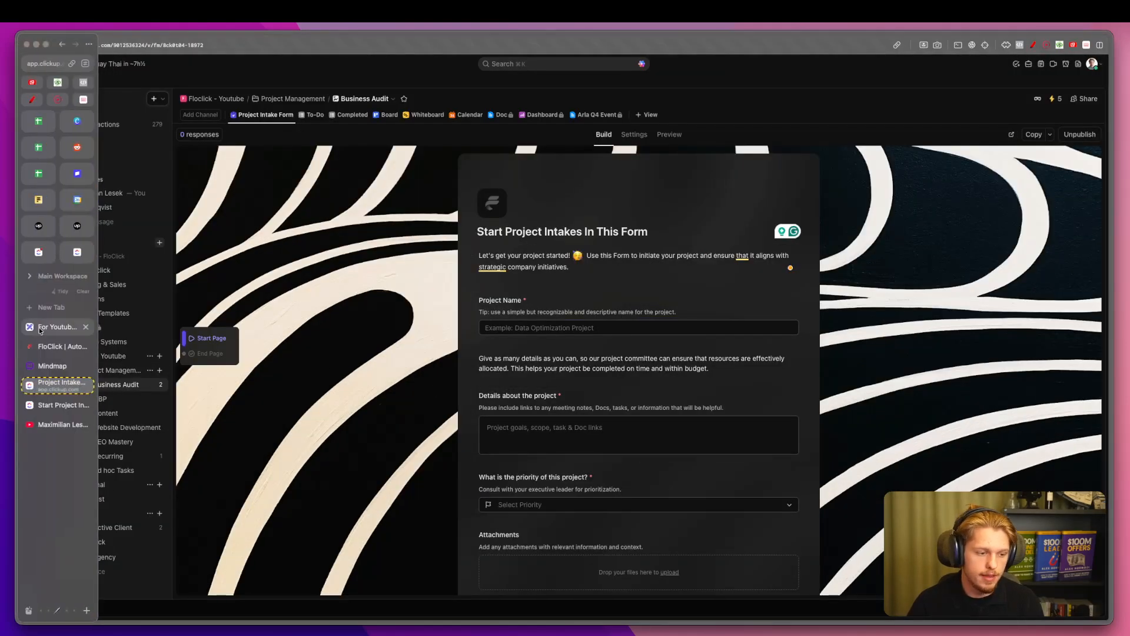
click(39, 327)
scroll(341, 167, up, 5)
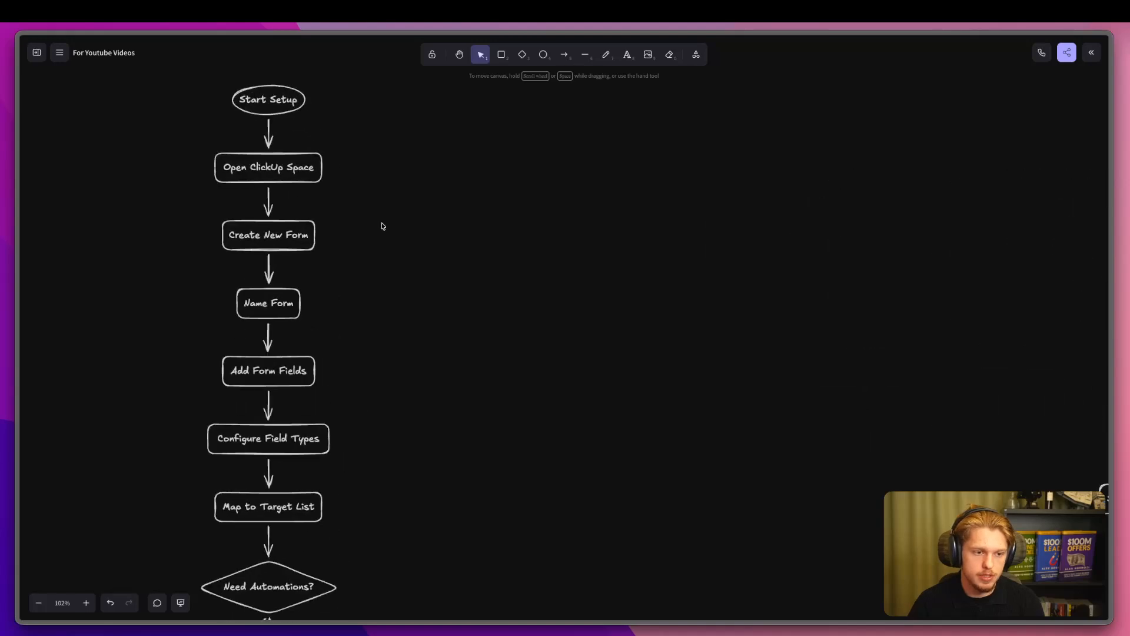
drag(330, 174, 366, 178)
drag(333, 222, 381, 240)
mouse_move(330, 295)
mouse_down()
mouse_move(321, 304)
mouse_move(366, 301)
mouse_up()
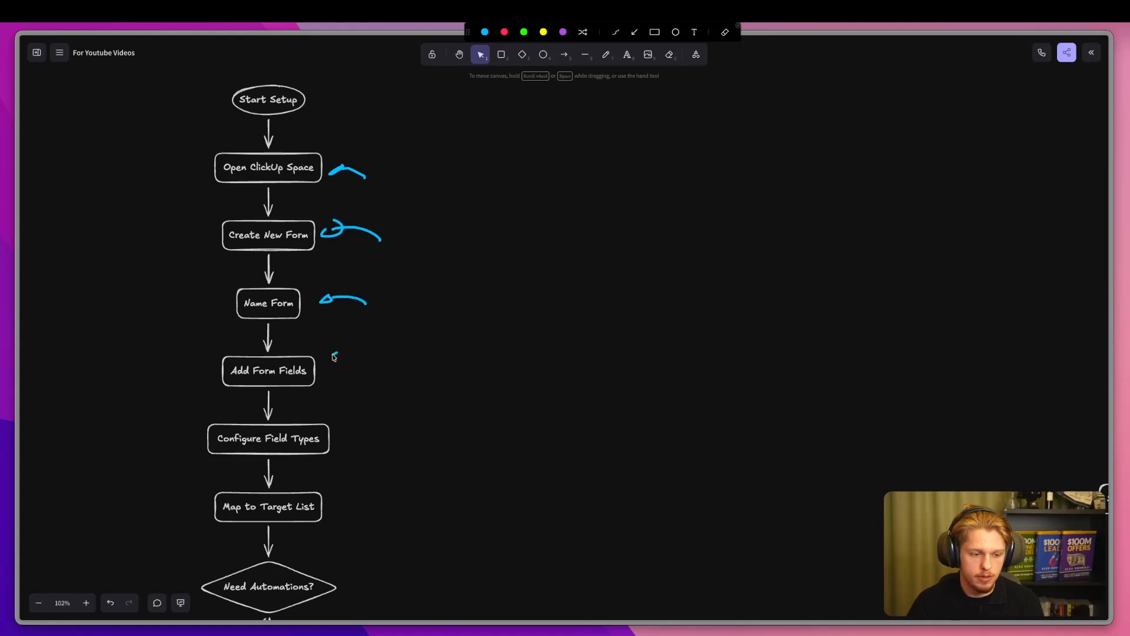
key(Escape)
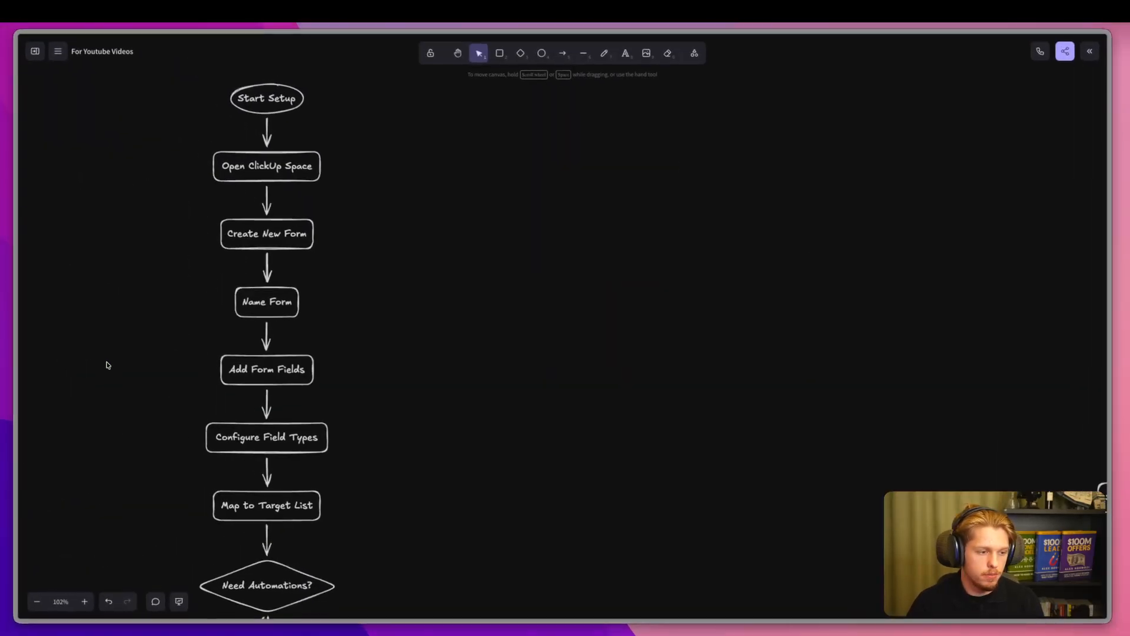
mouse_move(18, 353)
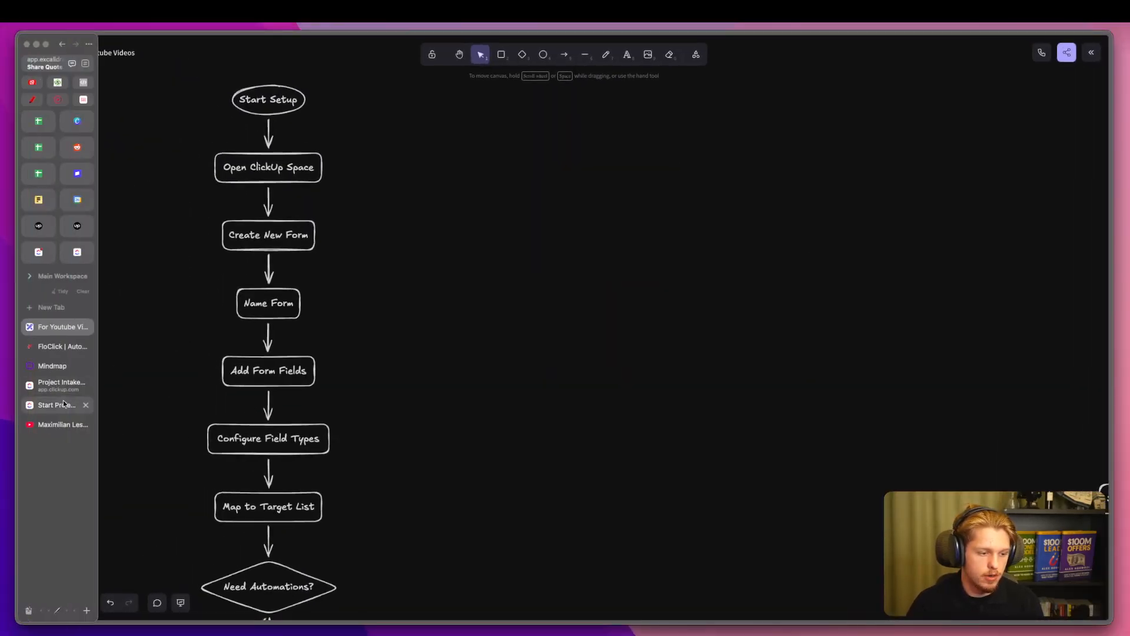
click(57, 383)
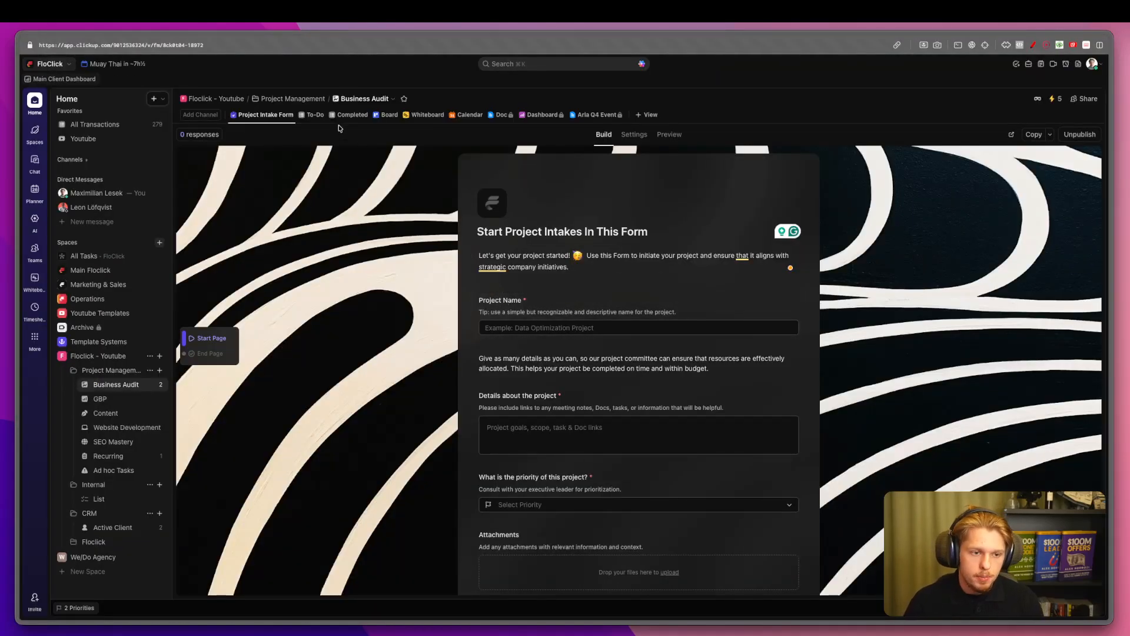
Show the Business Audit To-Do list and point out the Amazon task.
click(316, 115)
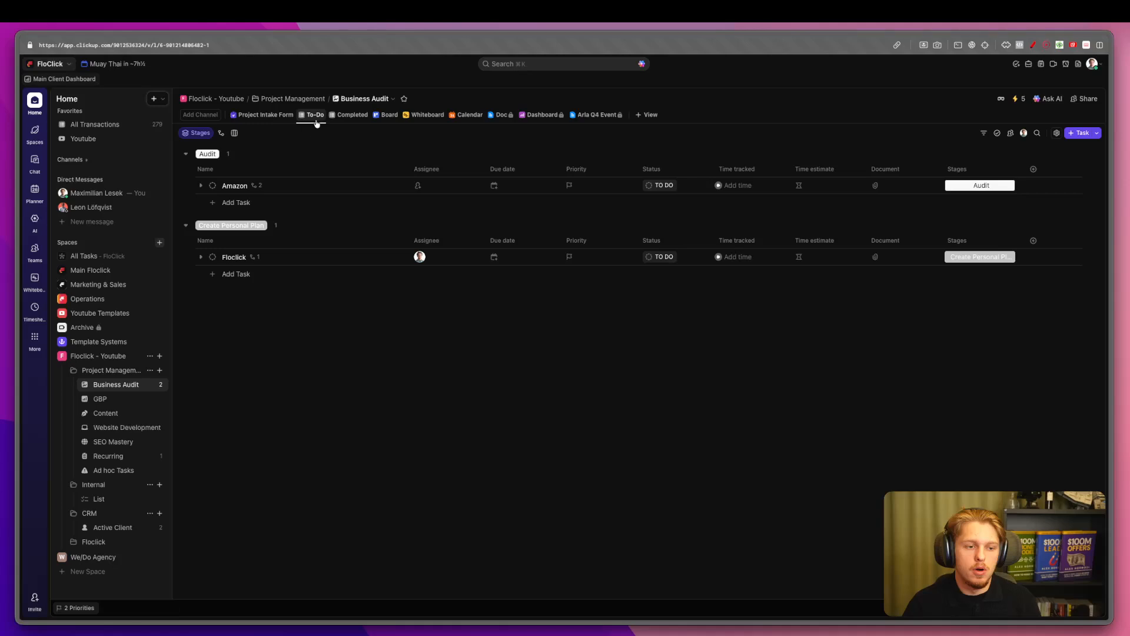
key(ctrl+a)
drag(220, 193, 259, 195)
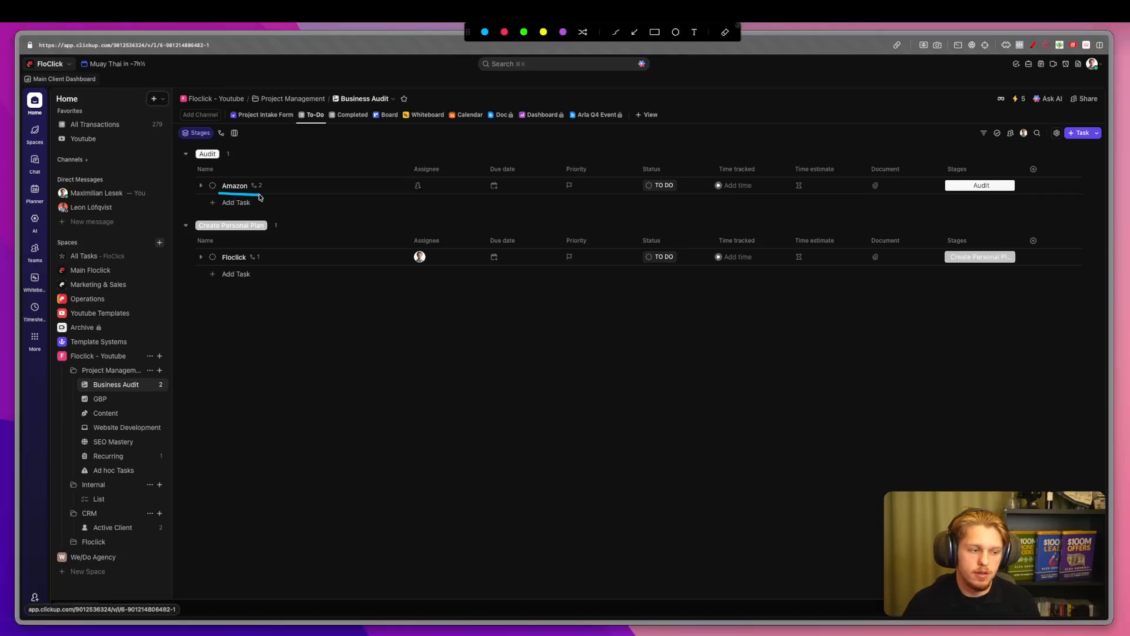
key(Escape)
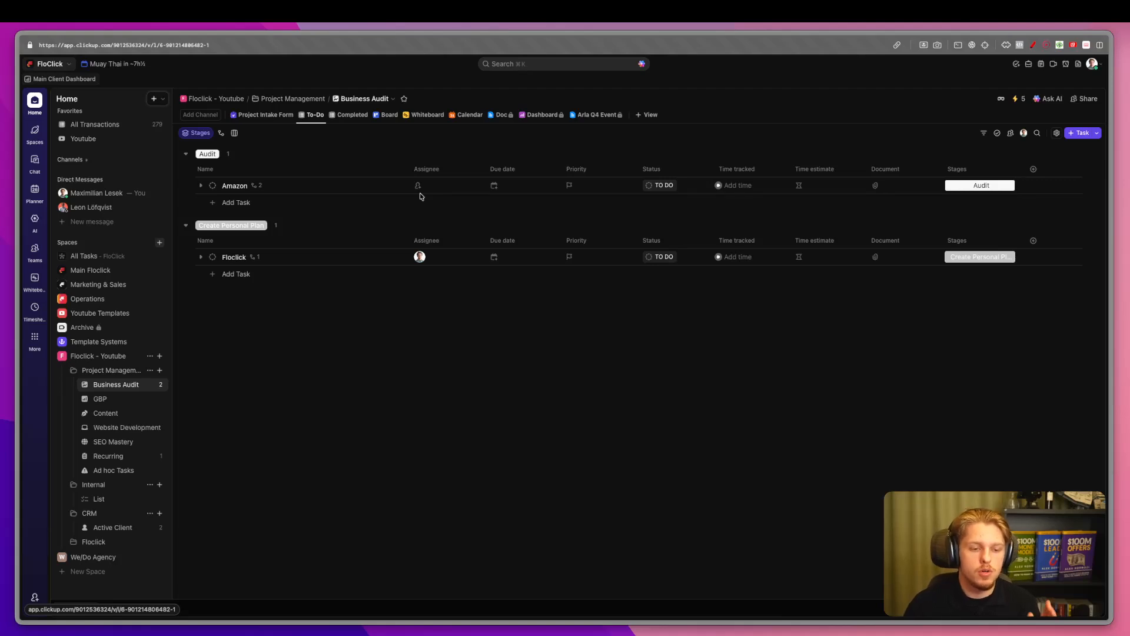
Toggle between the form and To-Do views, then try the Project Name field in preview.
click(270, 115)
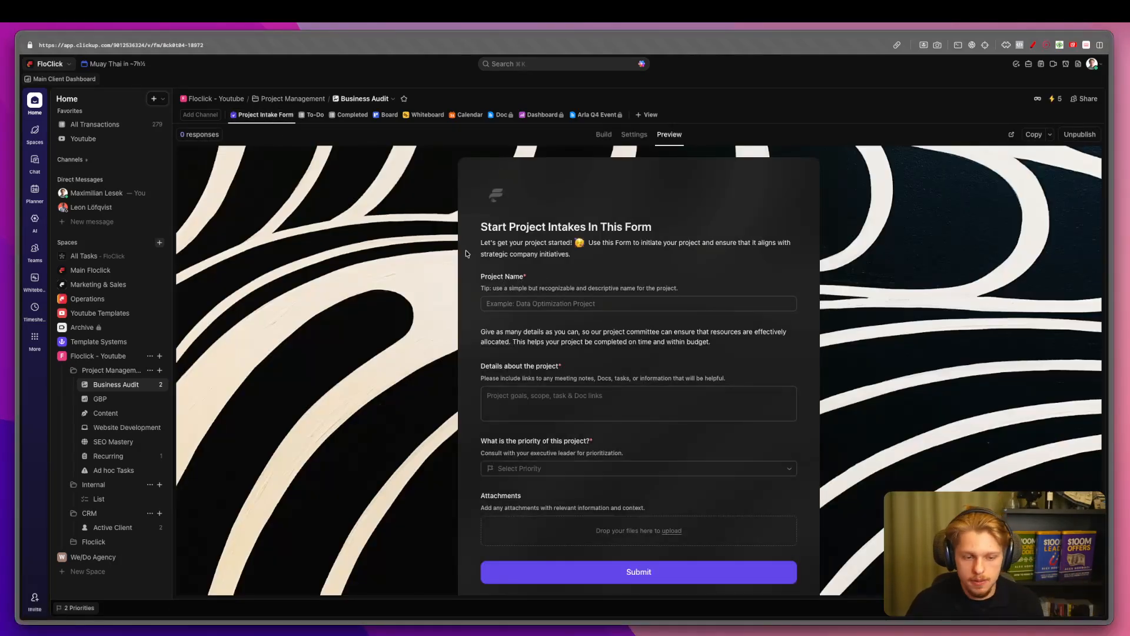
click(313, 115)
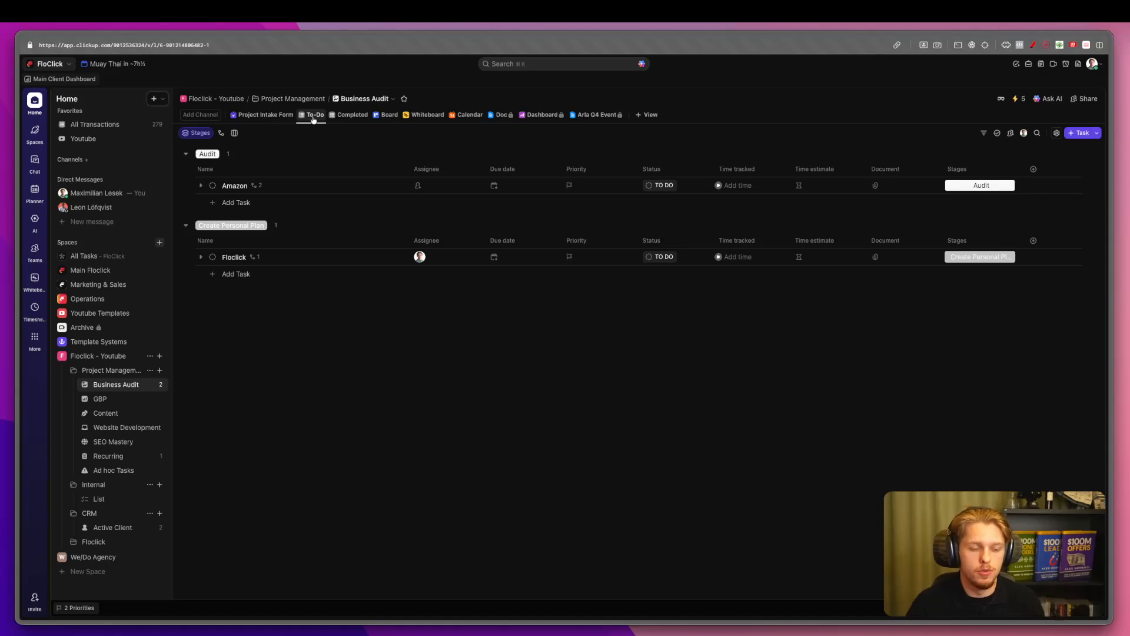
click(253, 115)
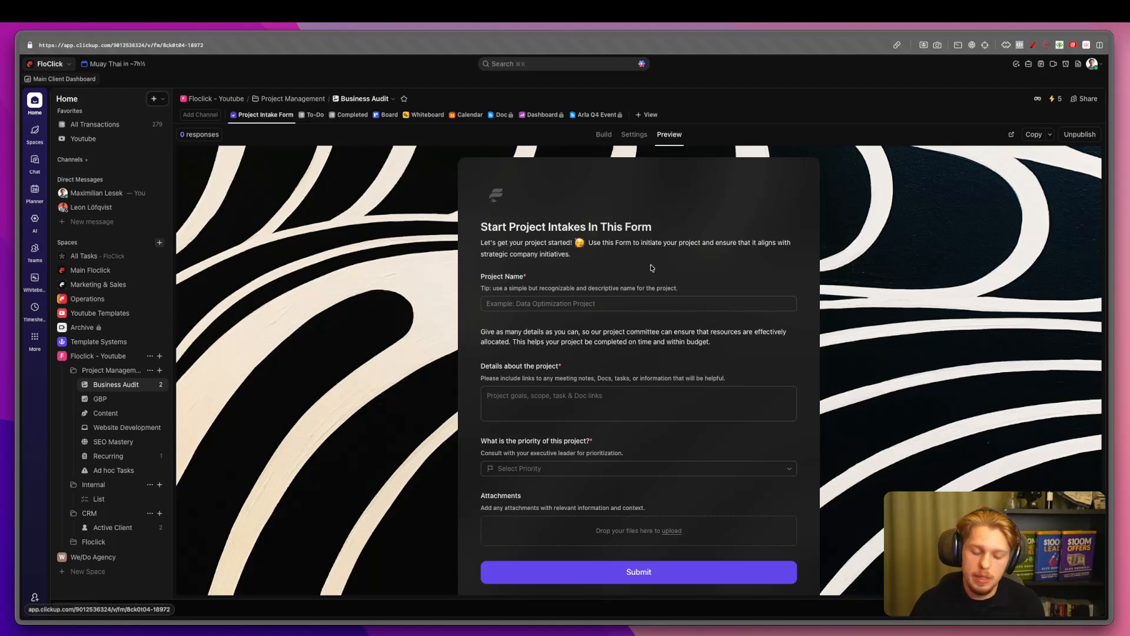
click(317, 118)
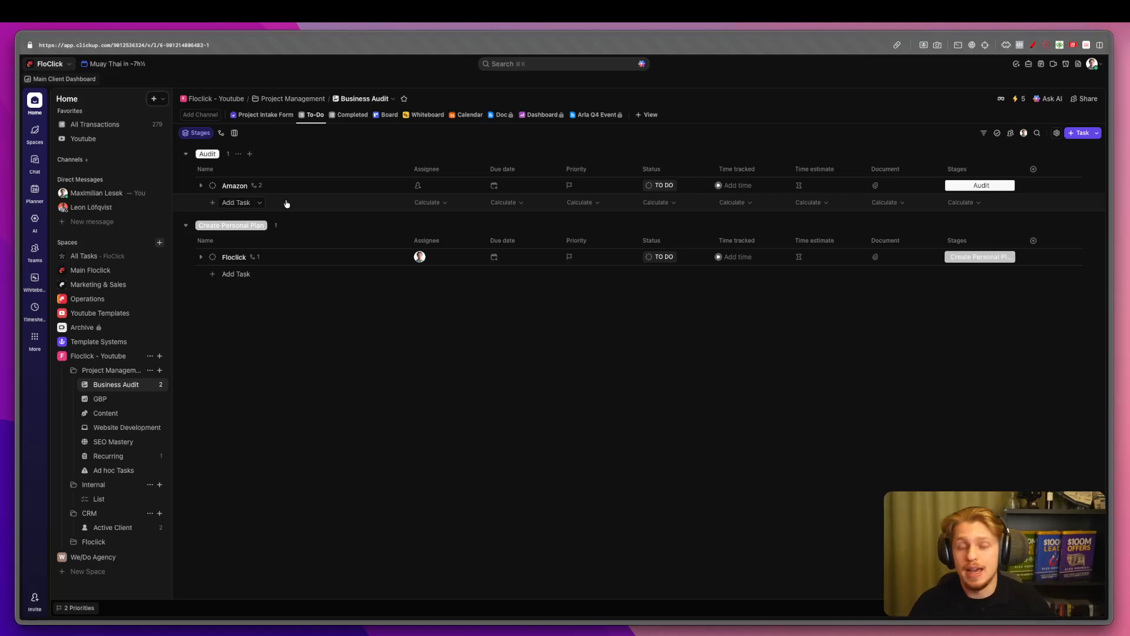
click(266, 116)
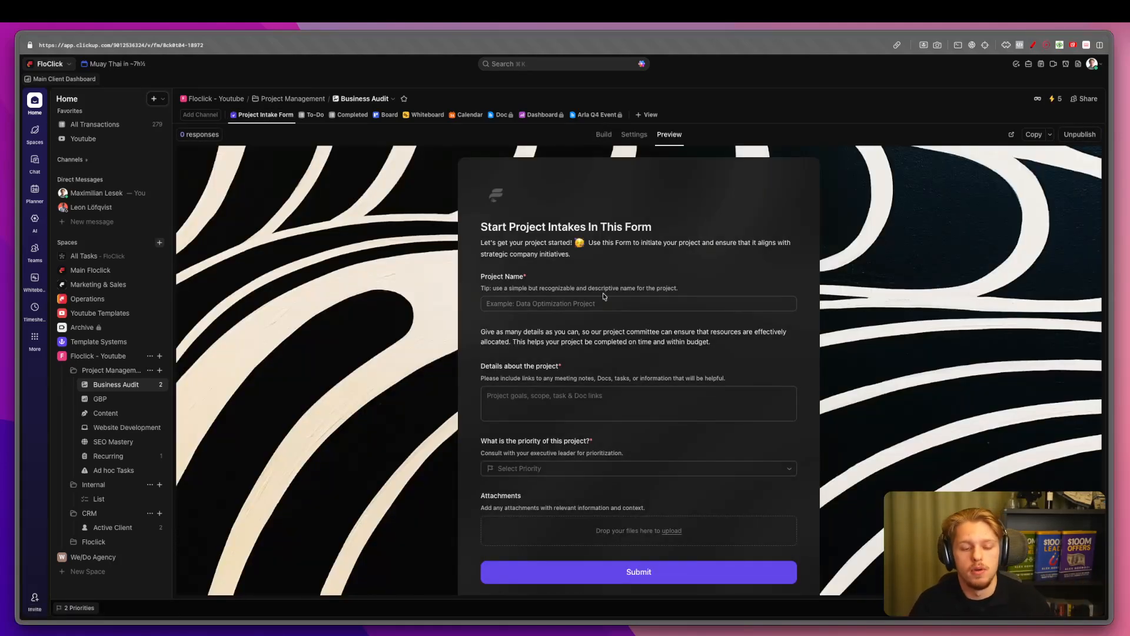
click(511, 279)
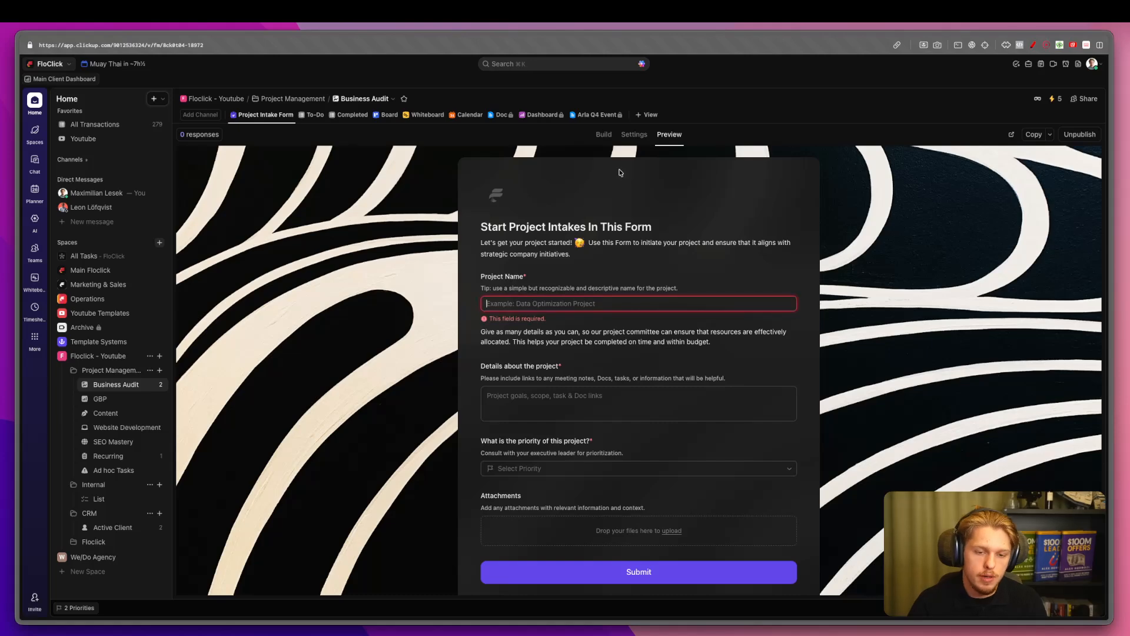
Rename the first question's label to 'What Is The Client/Project Name?'.
click(633, 135)
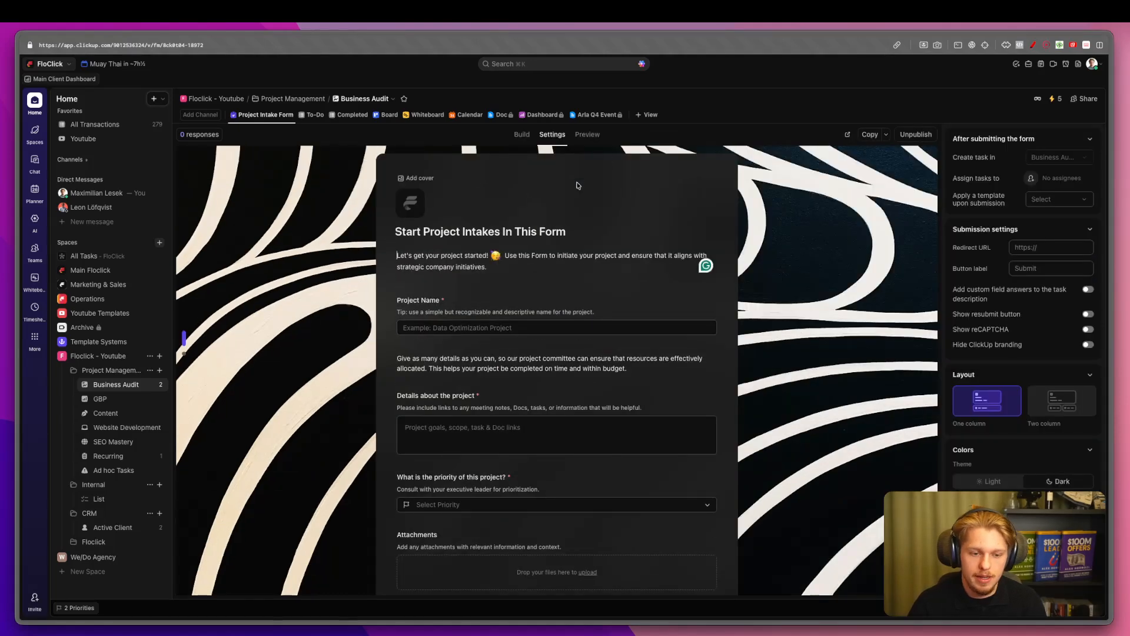
click(433, 304)
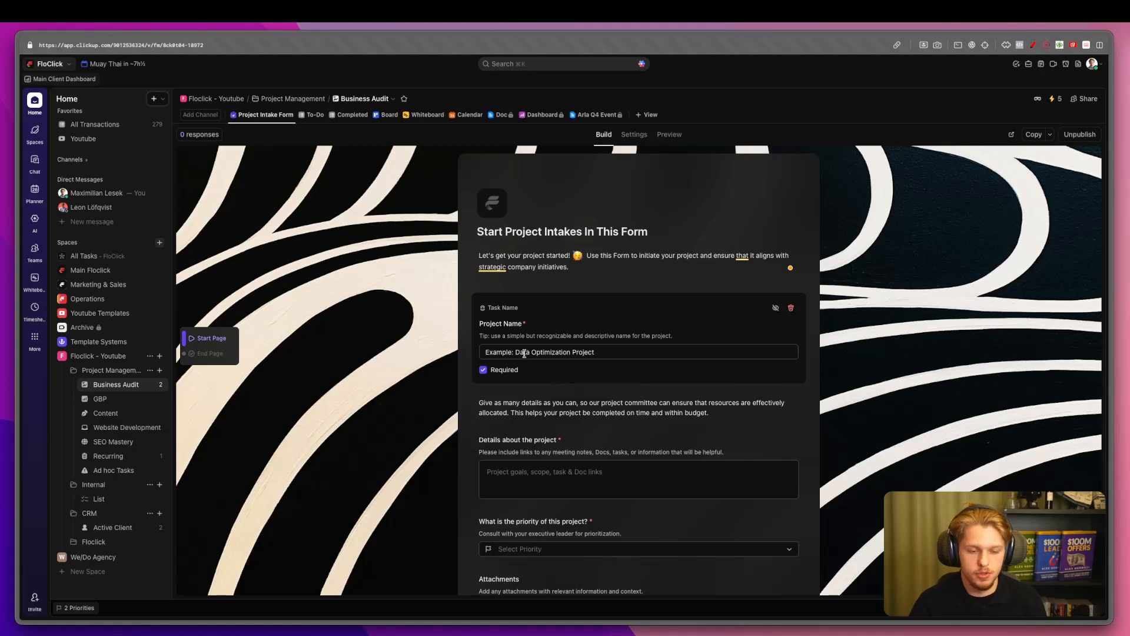
triple_click(510, 324)
text(What Is T)
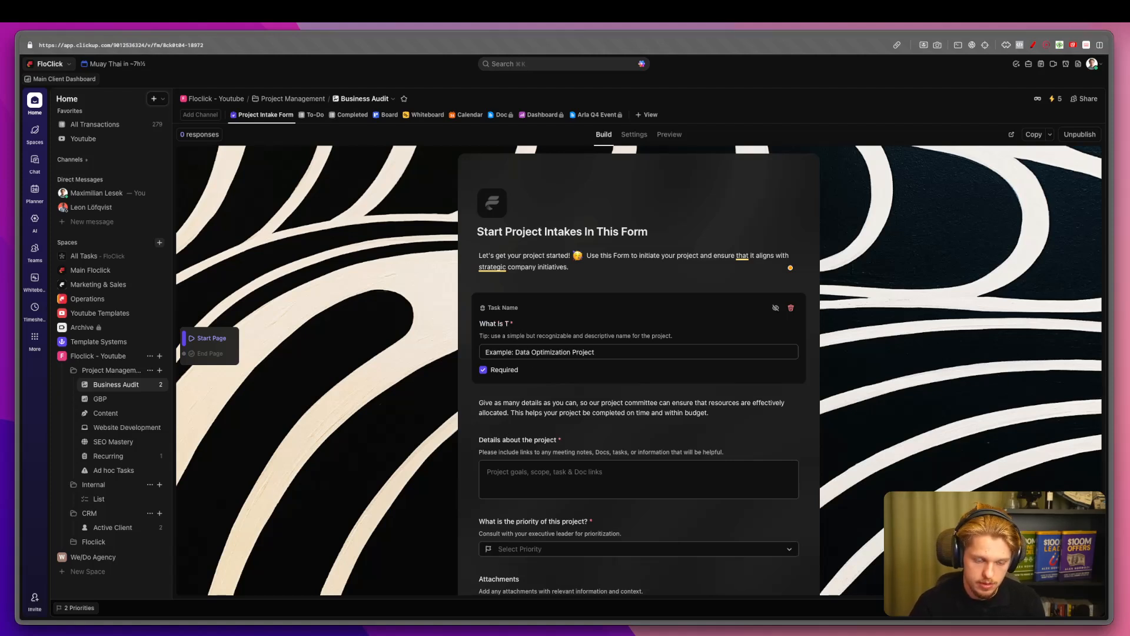
text(he Client Name?)
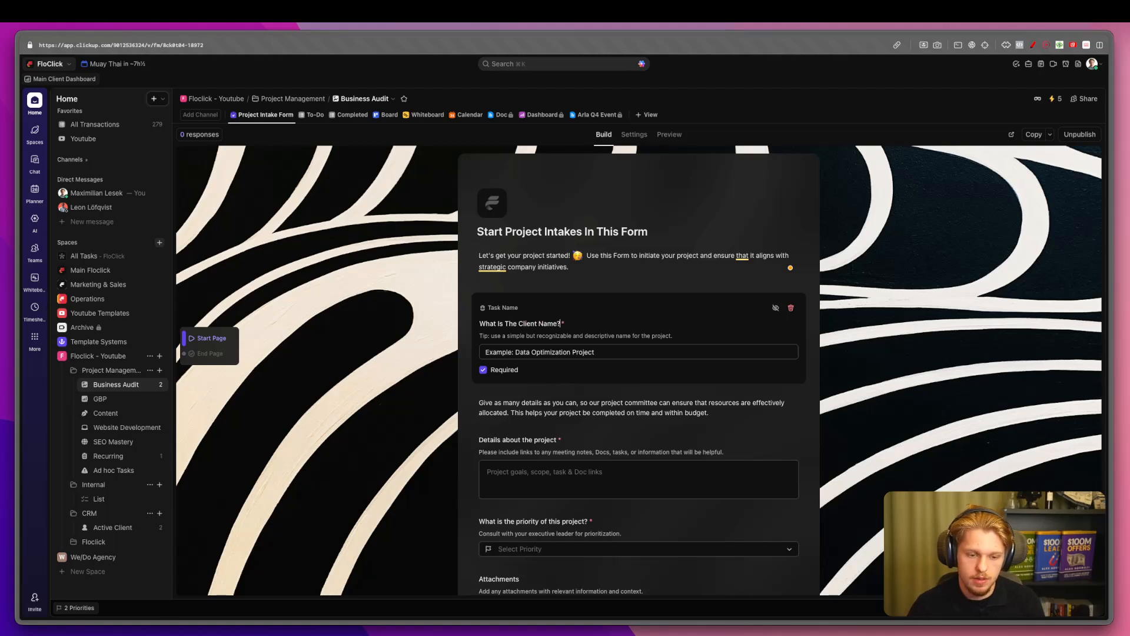
text(/pro)
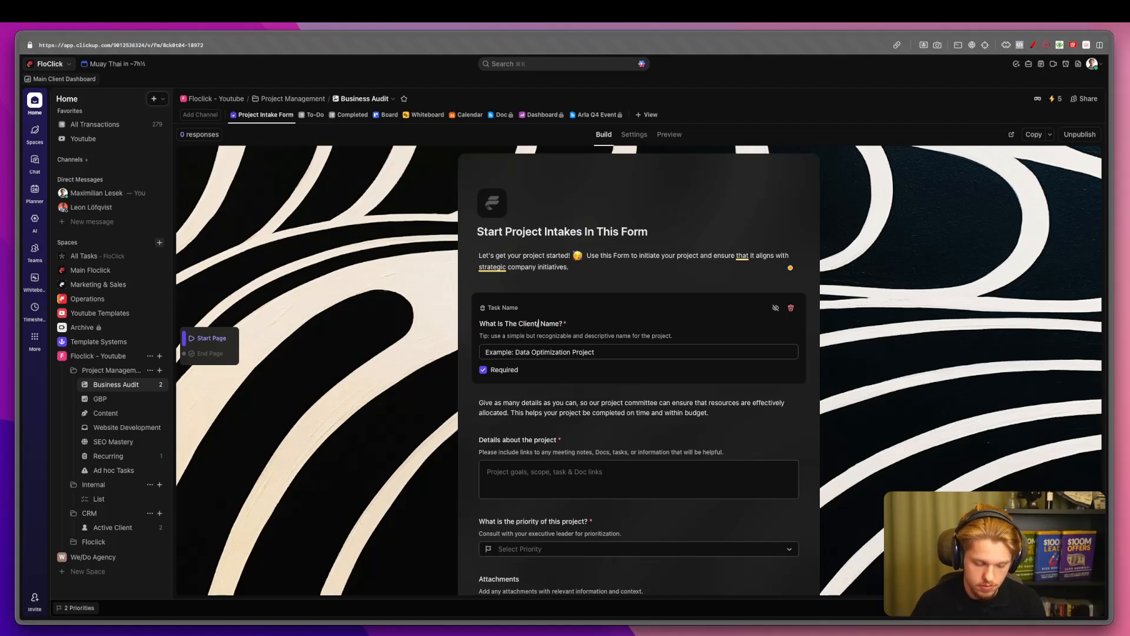
key(BackSpace)
key(BackSpace)
key(BackSpace)
key(BackSpace)
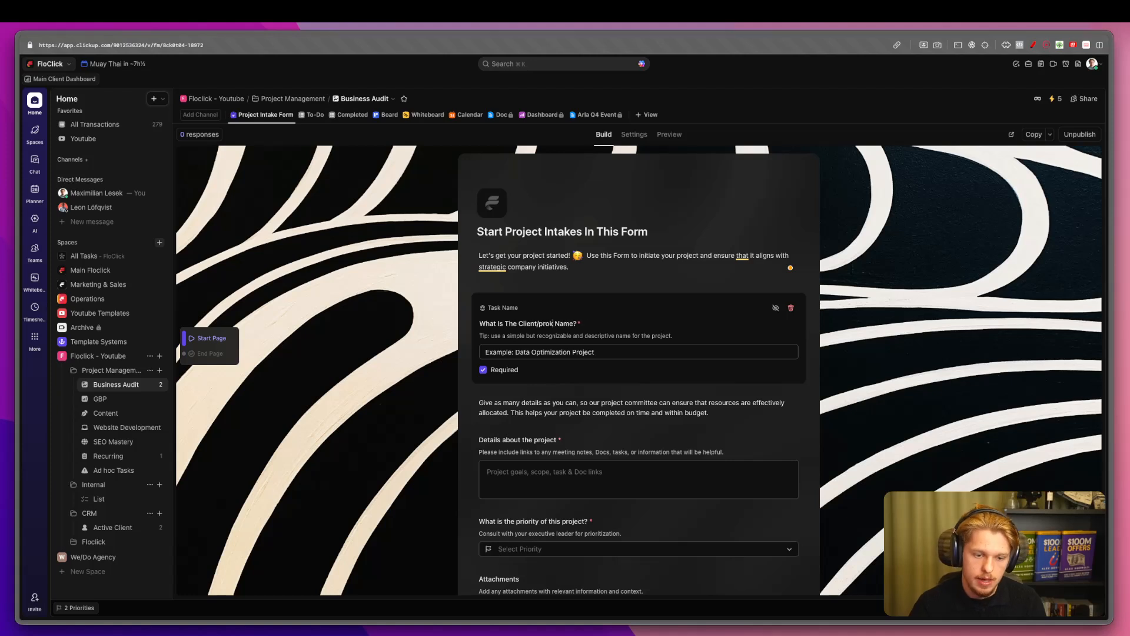
text(/Pro)
text(ject)
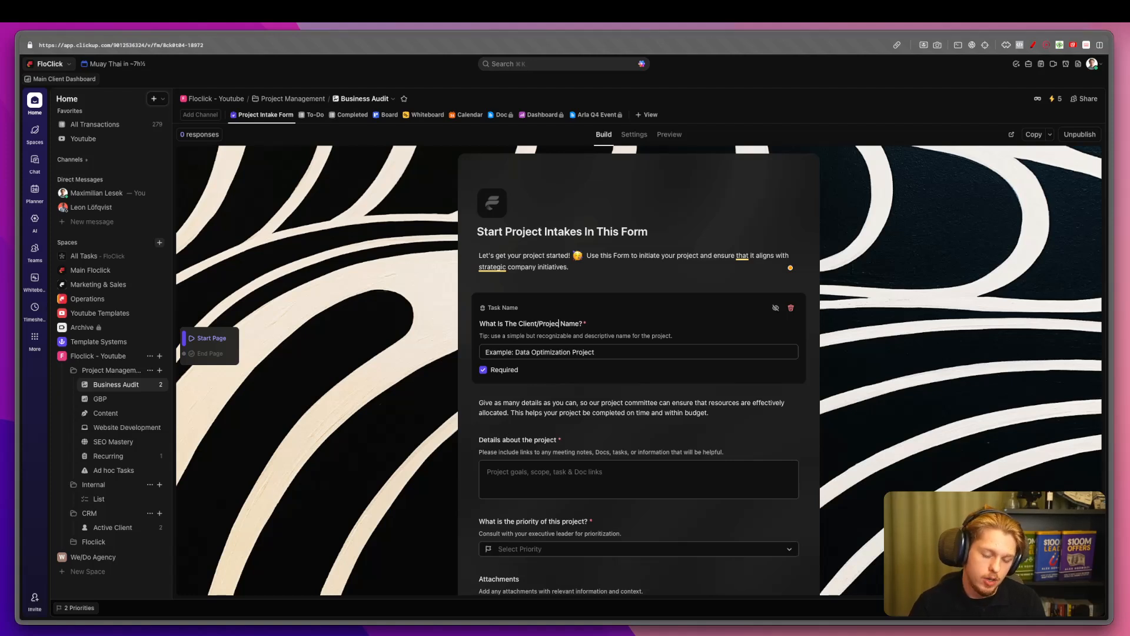
click(393, 283)
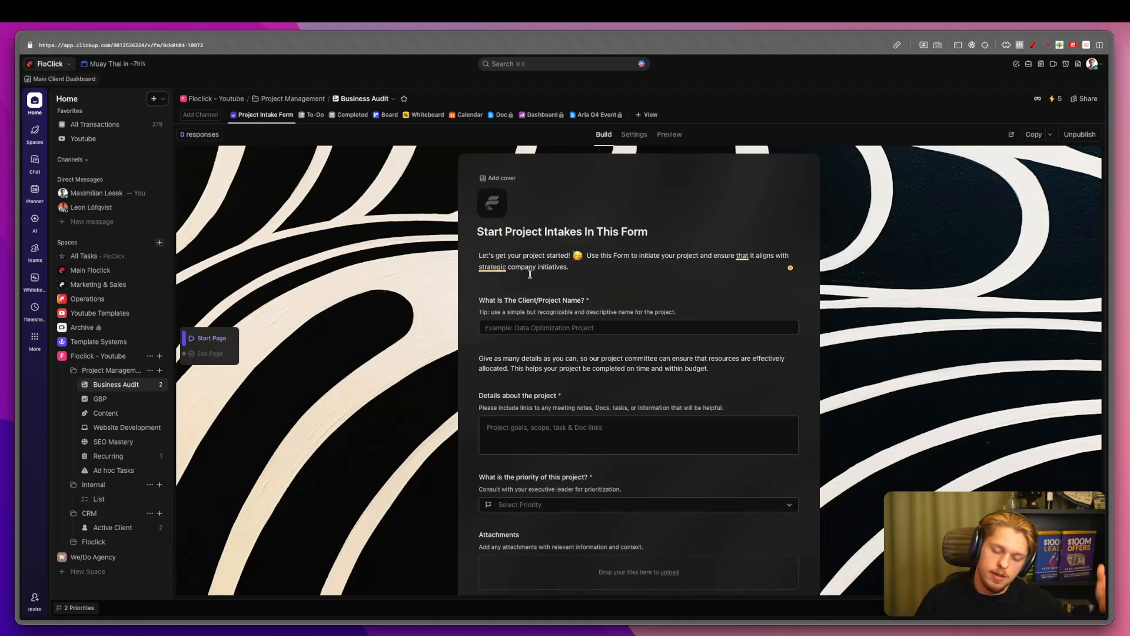
Change the question's placeholder to 'Example: Floclick' and delete its tip line.
click(546, 330)
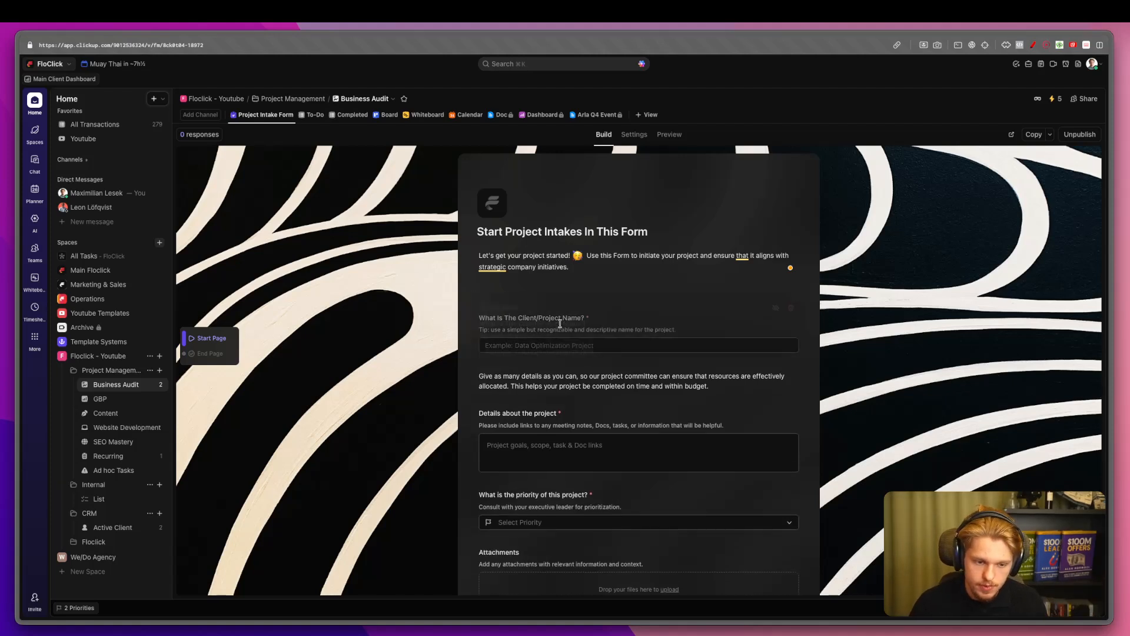
click(515, 352)
drag(516, 352, 641, 352)
text(Floclick)
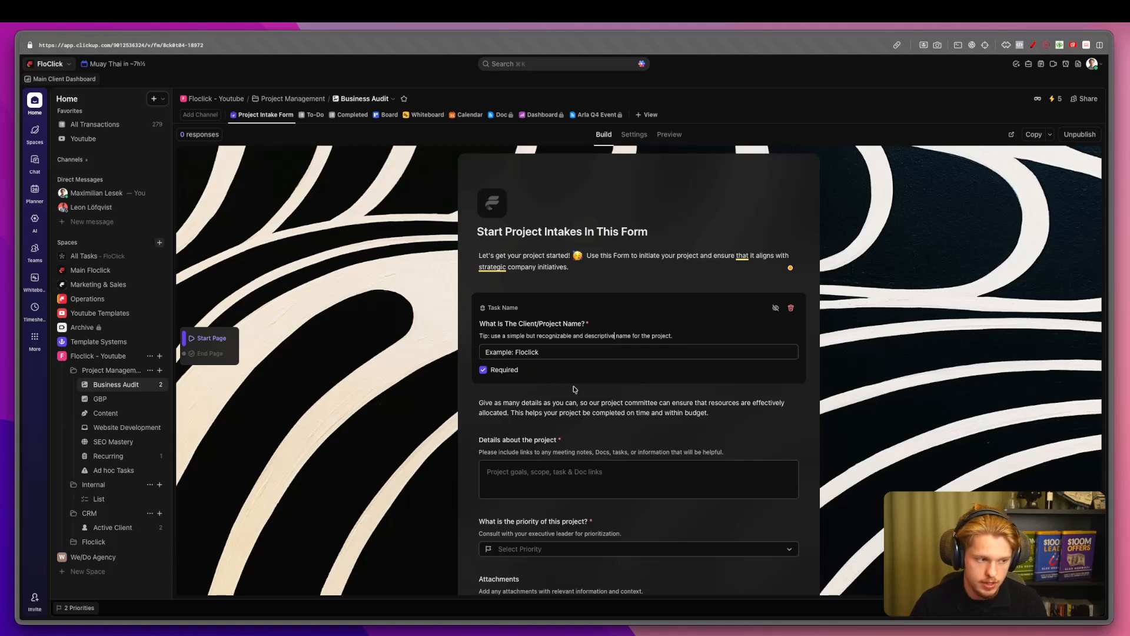
drag(479, 337, 671, 335)
click(705, 337)
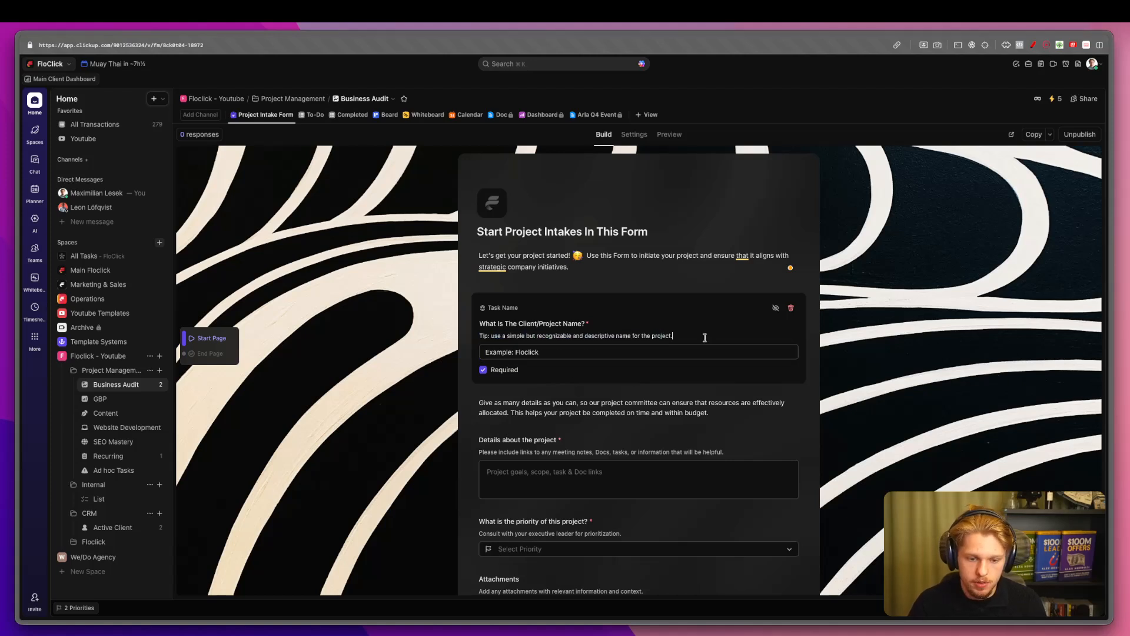
triple_click(505, 336)
key(BackSpace)
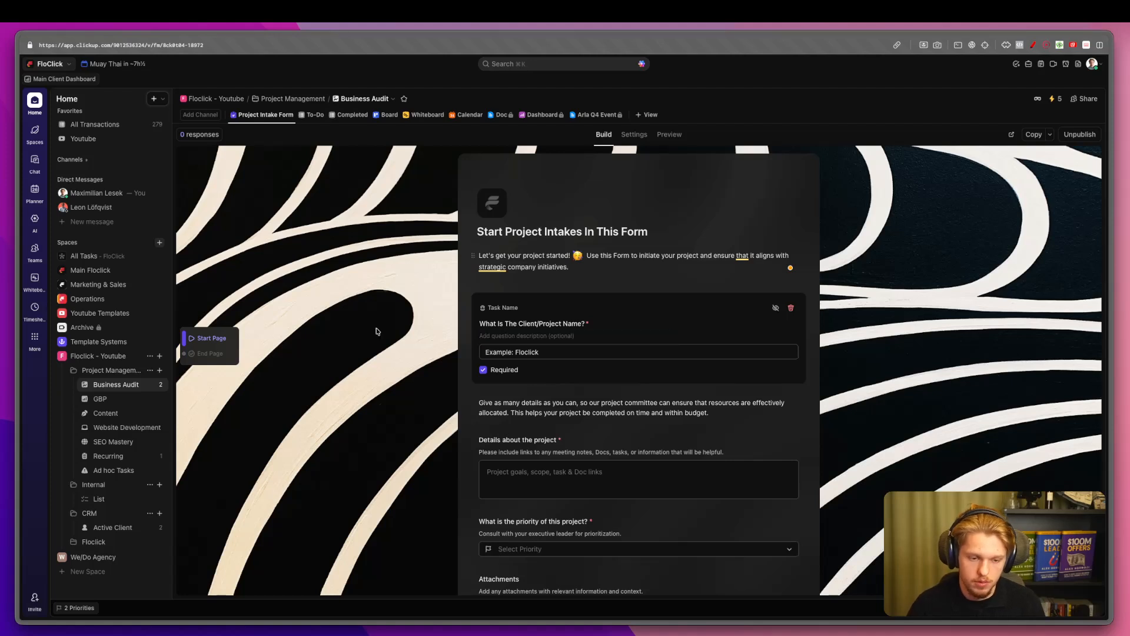
Delete the Details question, the explanatory text block, and the Priority and Attachments questions.
click(337, 325)
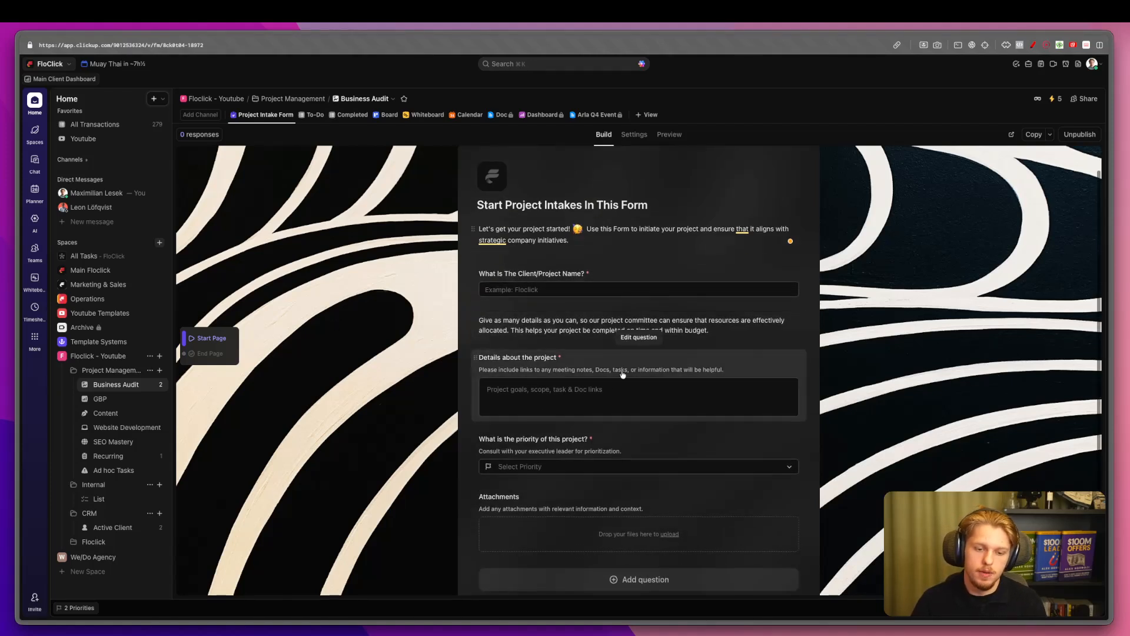
click(798, 380)
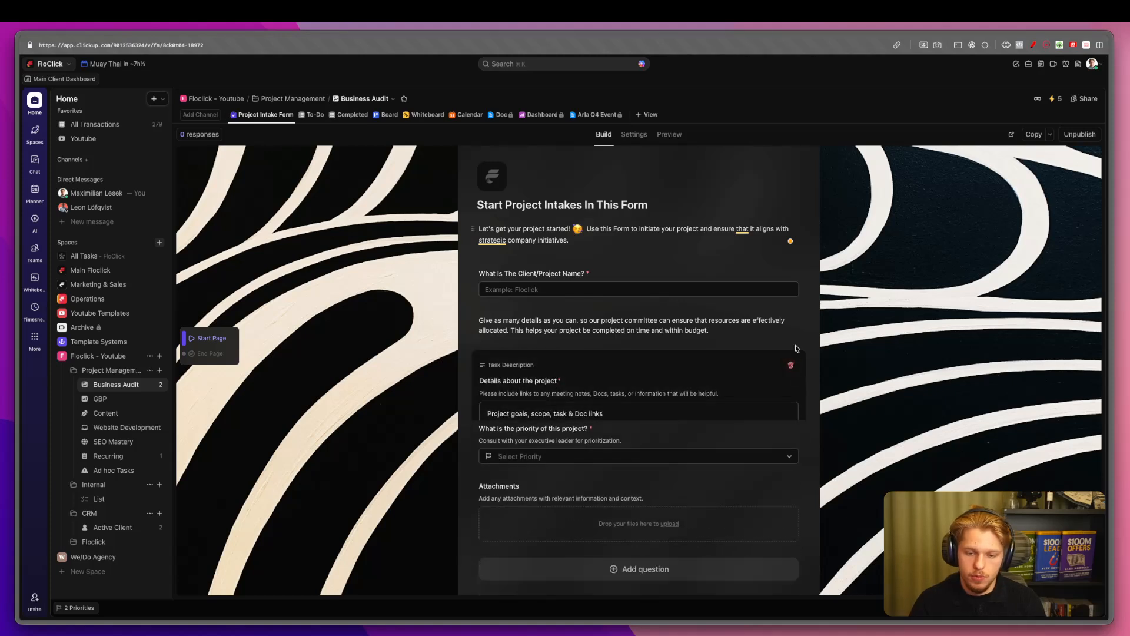
click(791, 365)
click(787, 353)
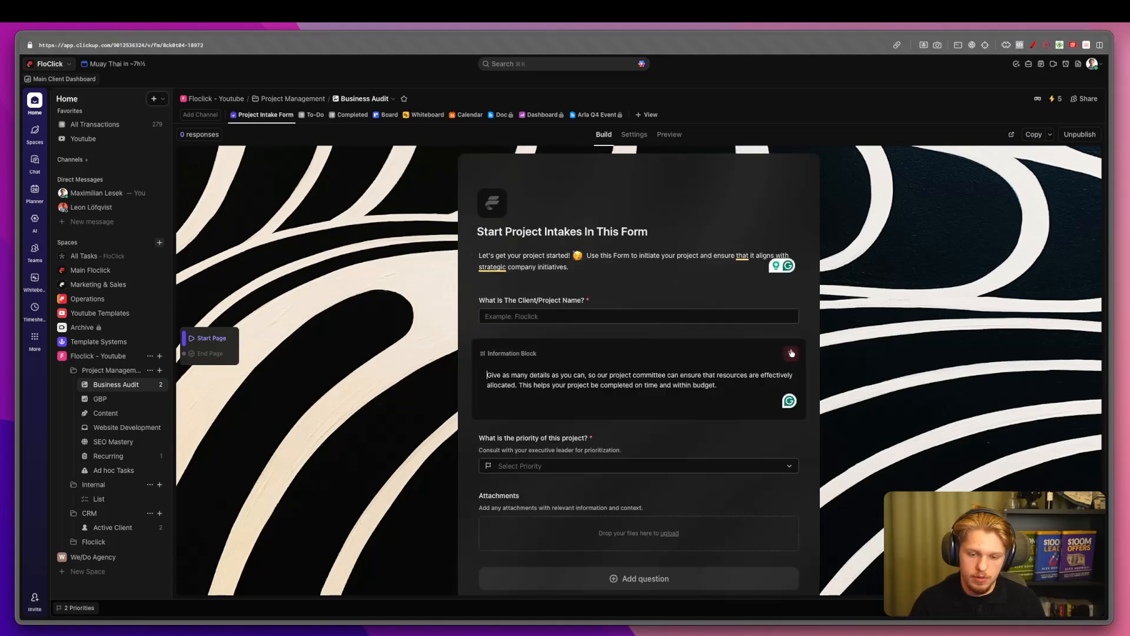
click(790, 354)
click(789, 360)
click(790, 351)
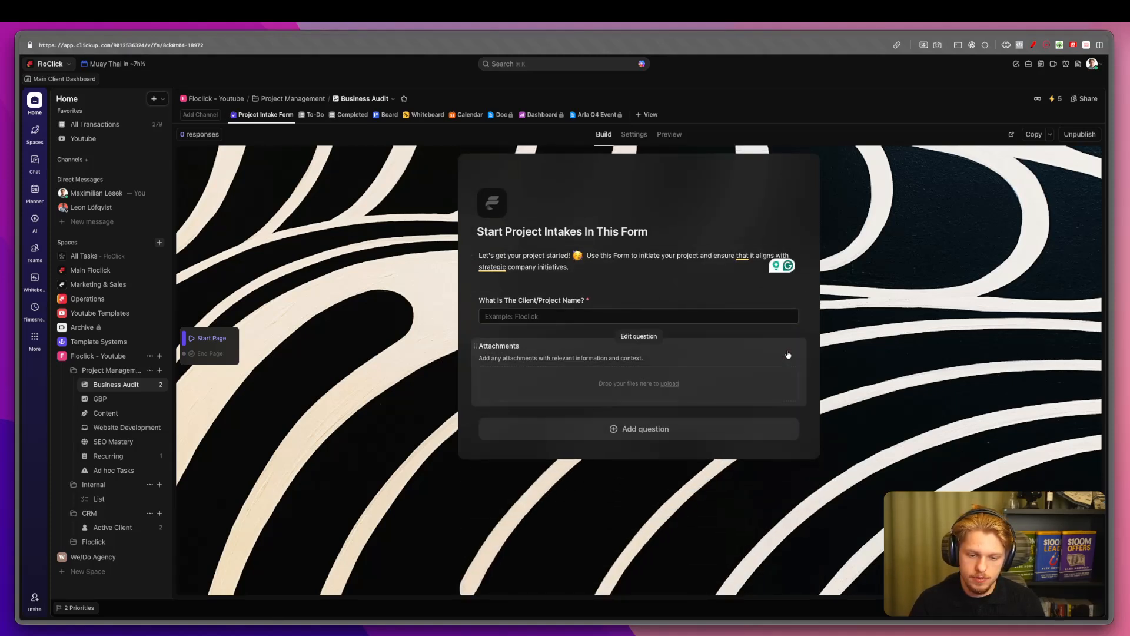
click(789, 360)
click(790, 353)
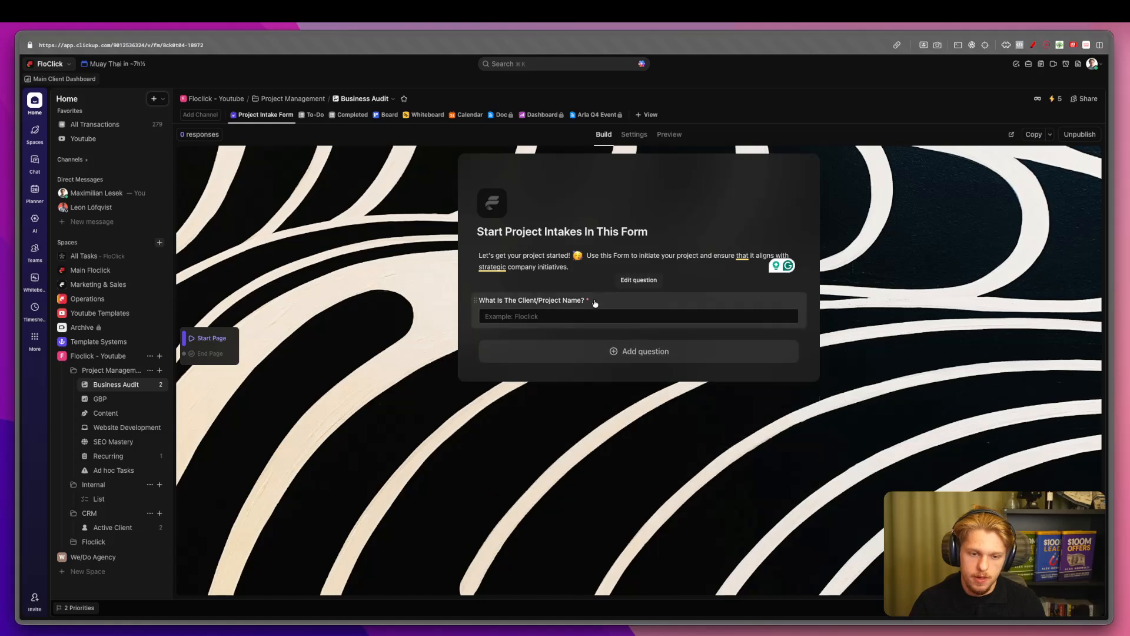
triple_click(533, 258)
Rewrite the form description as 'Fill this document out when the client has signed the agreement'.
key(BackSpace)
text(In)
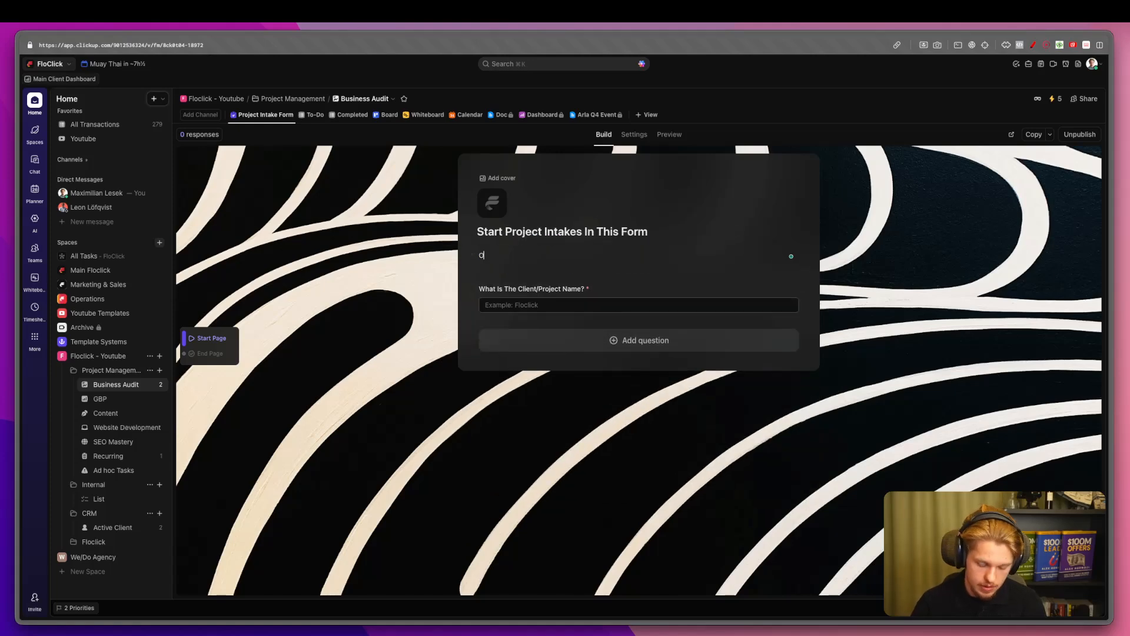
text( This document you add)
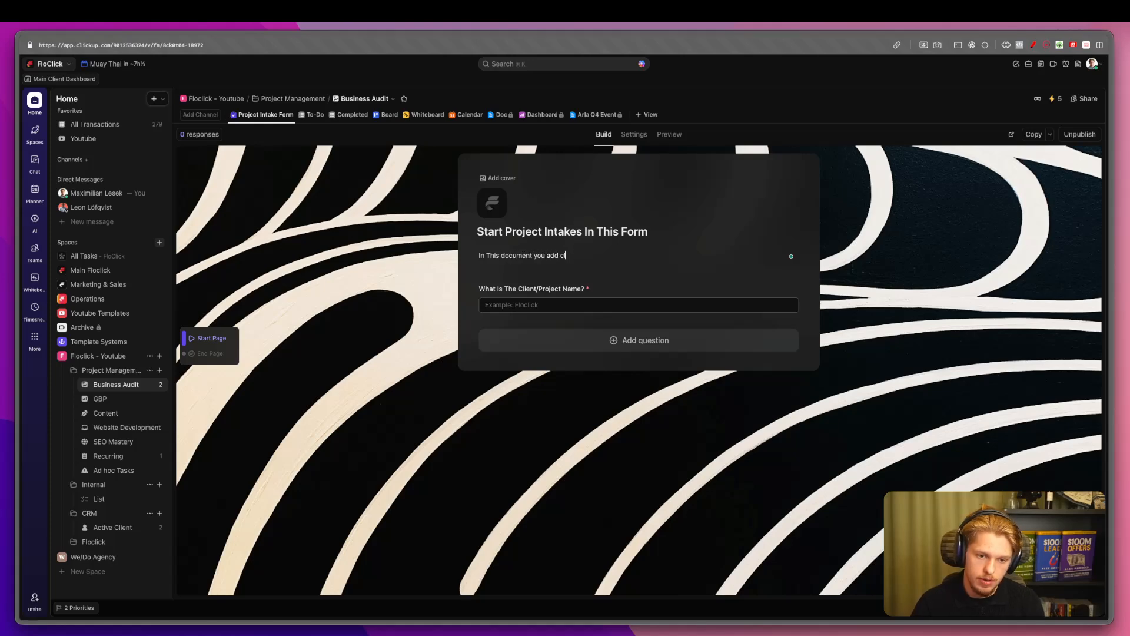
key(super+BackSpace)
text(Fill)
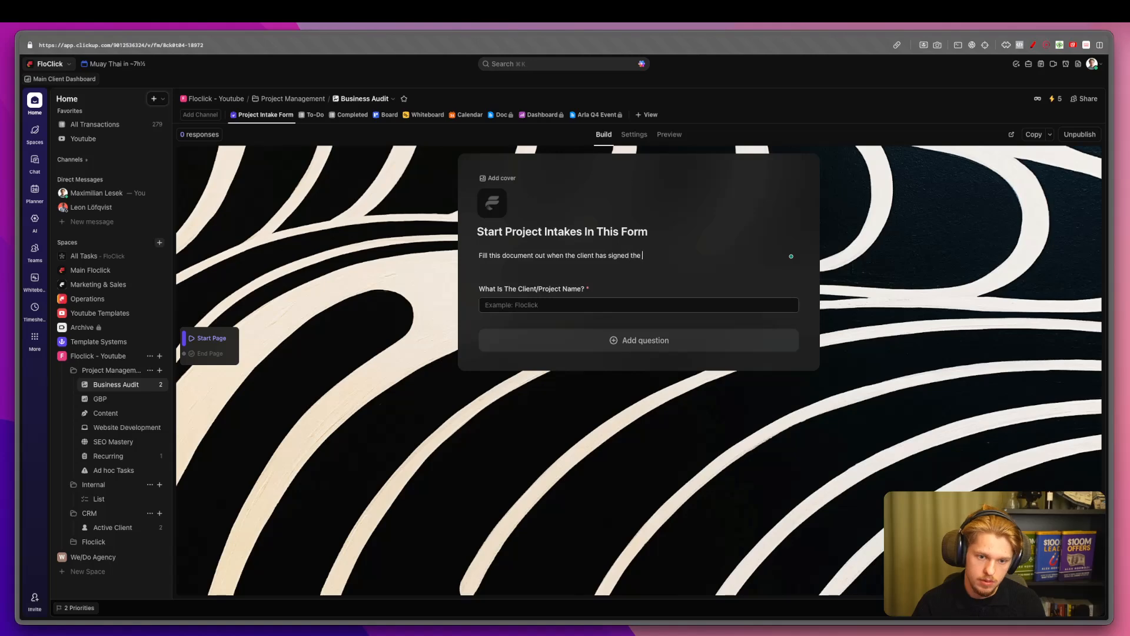
text(ement)
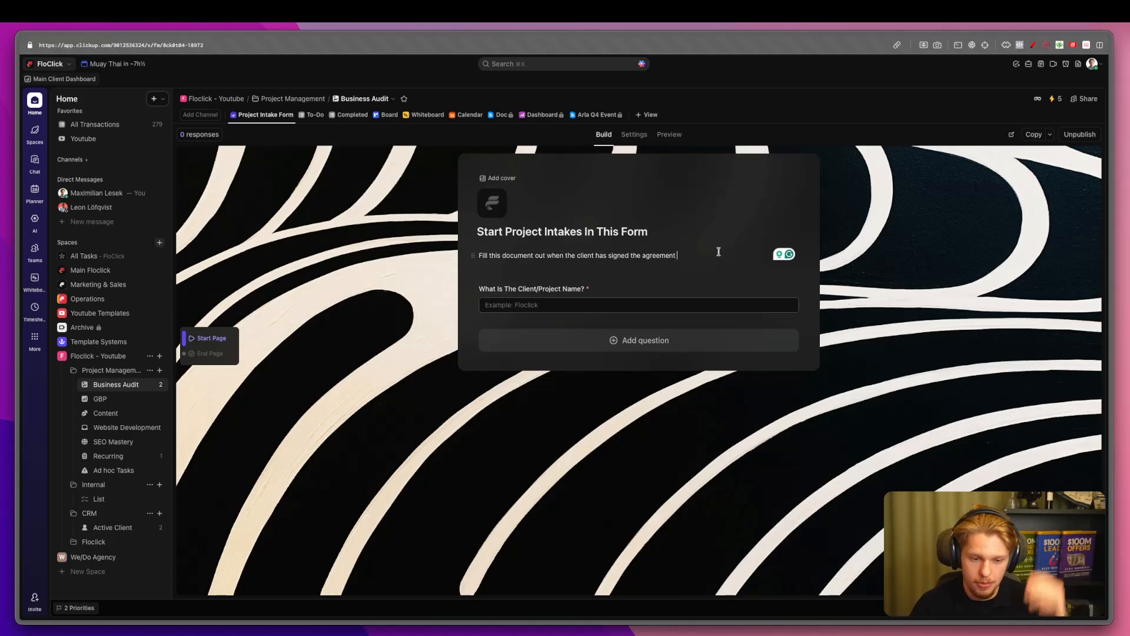
click(640, 136)
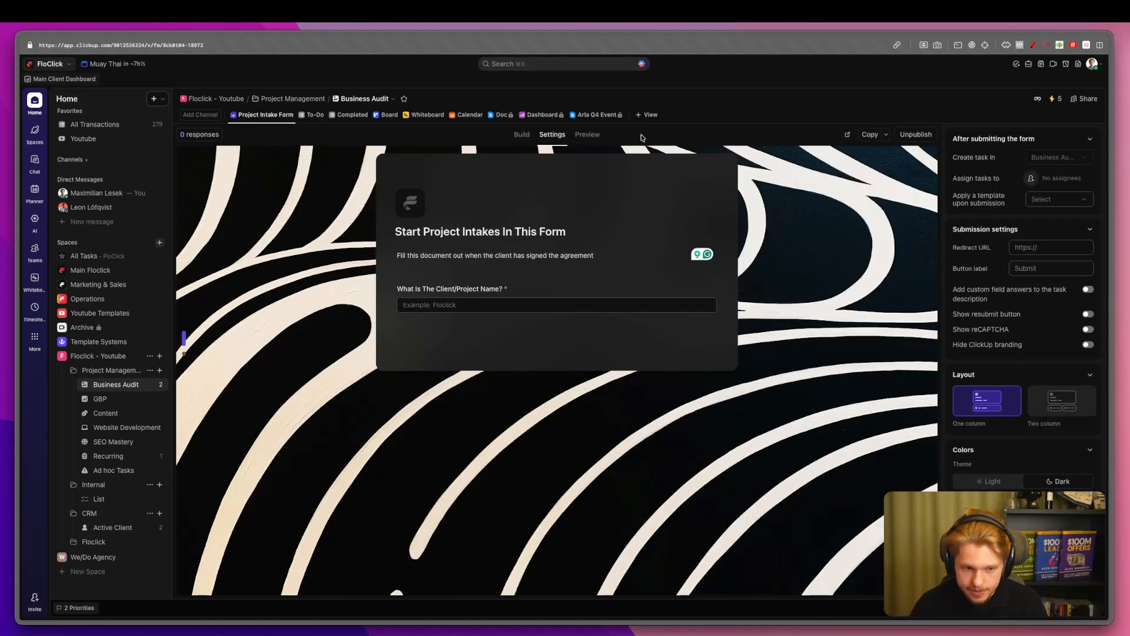
Review the To-Do list and the Floclick client's assignee options in the Active Client list.
click(312, 114)
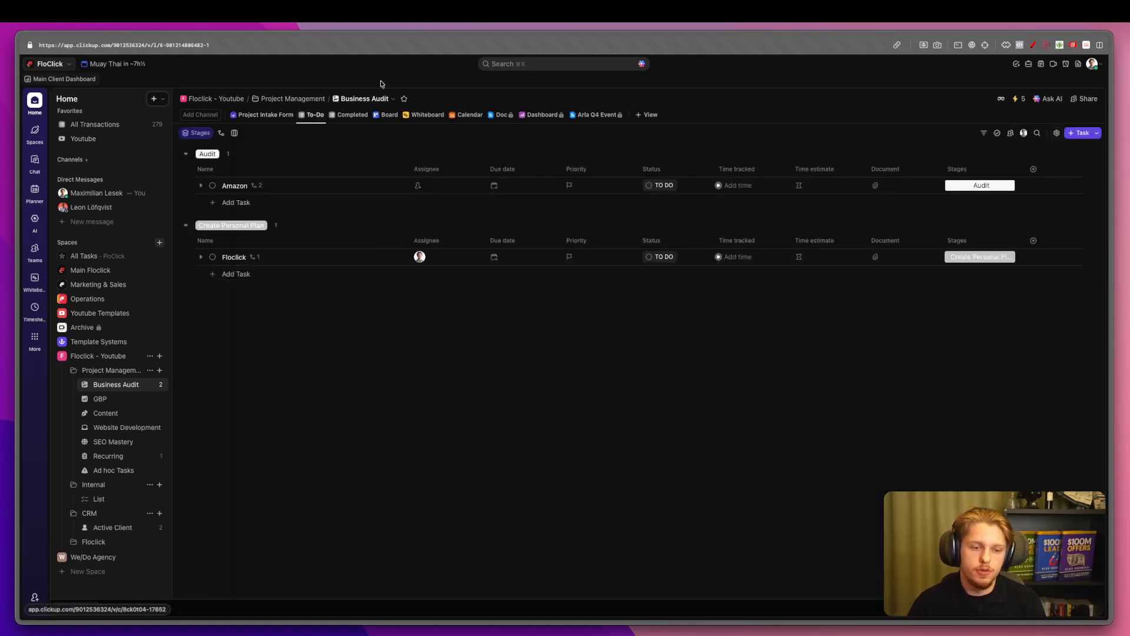
click(266, 116)
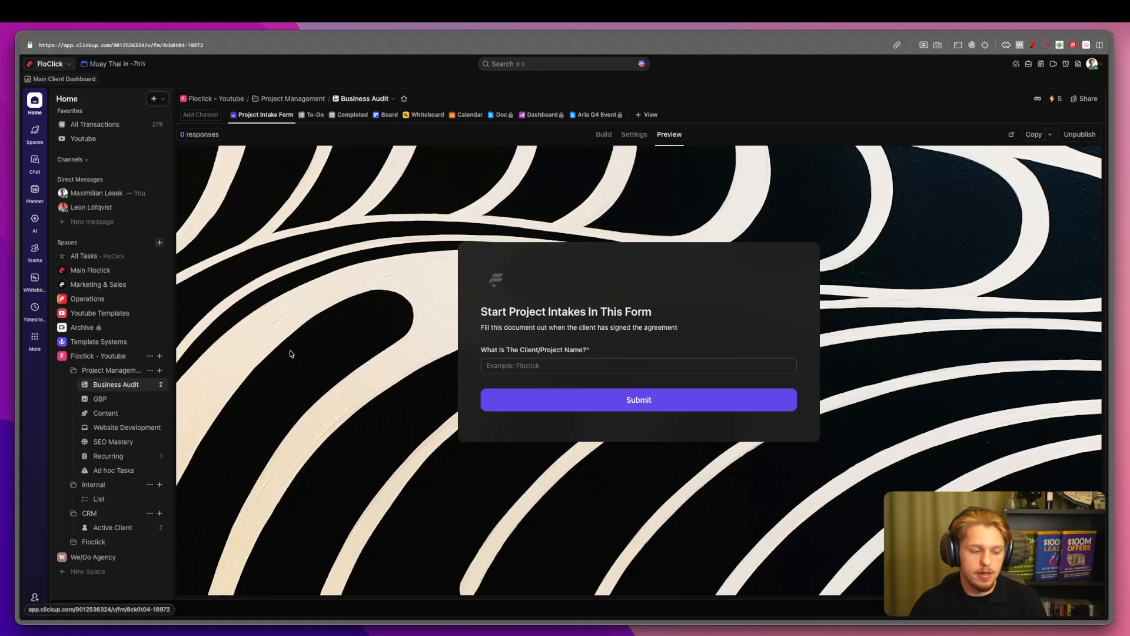
click(120, 529)
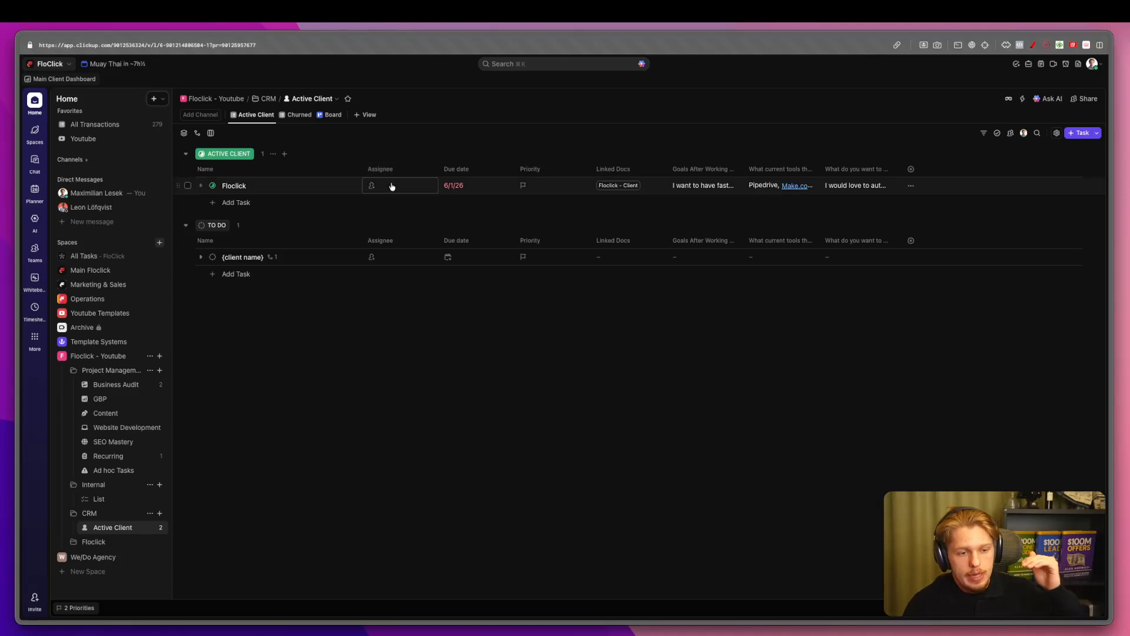
click(373, 185)
click(411, 156)
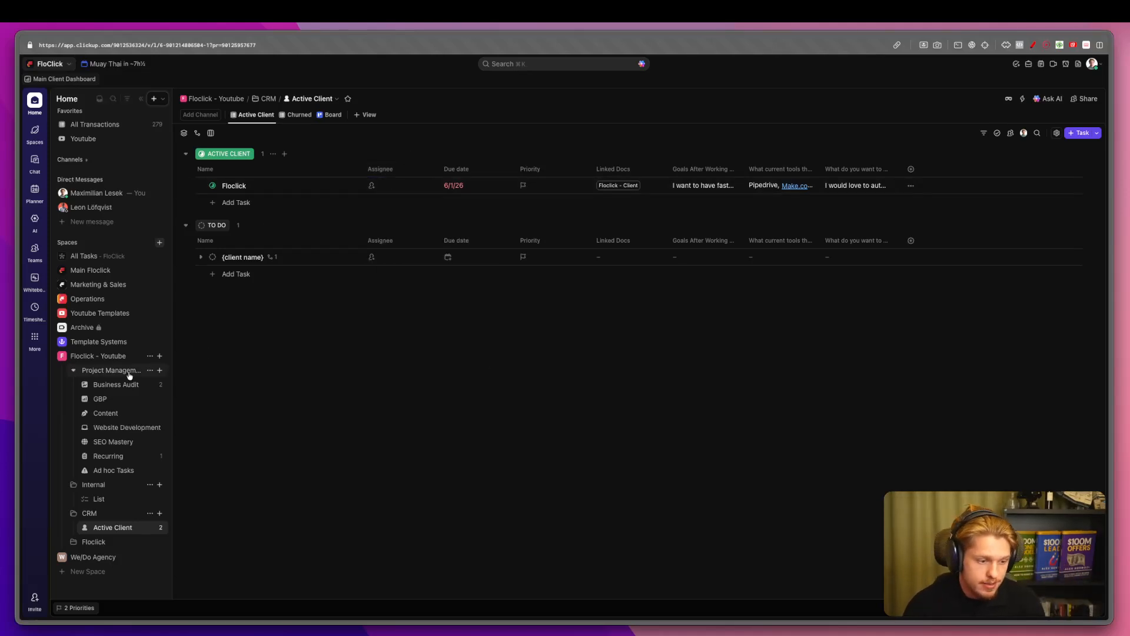
click(123, 391)
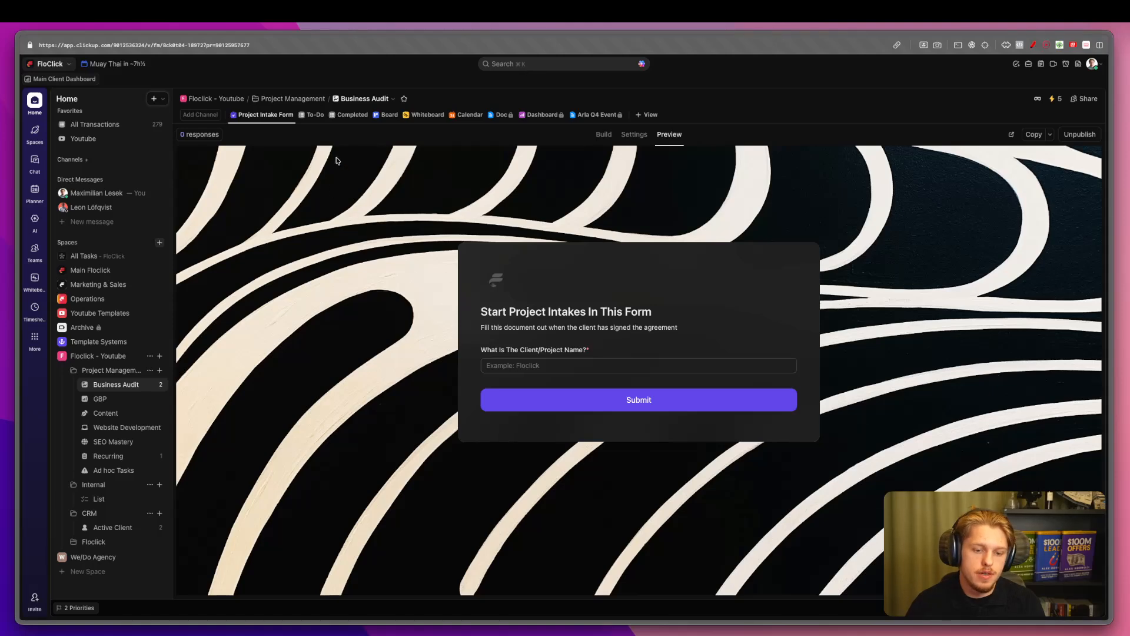
Look over the addable question types and Amazon's subtasks, then return to the form builder.
click(635, 134)
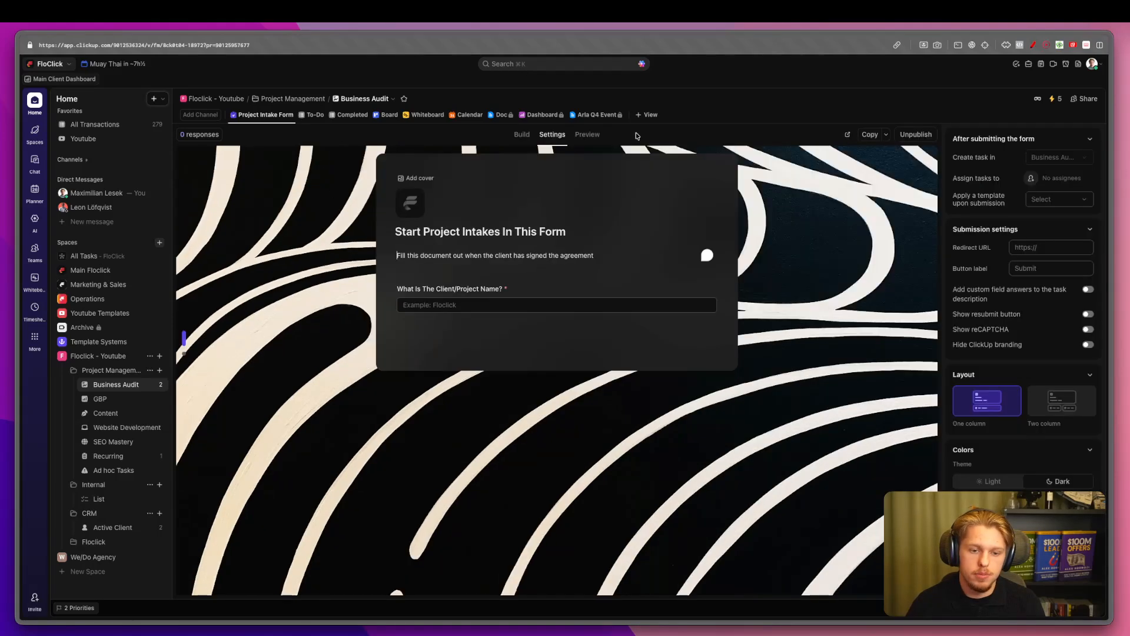
click(429, 322)
click(553, 340)
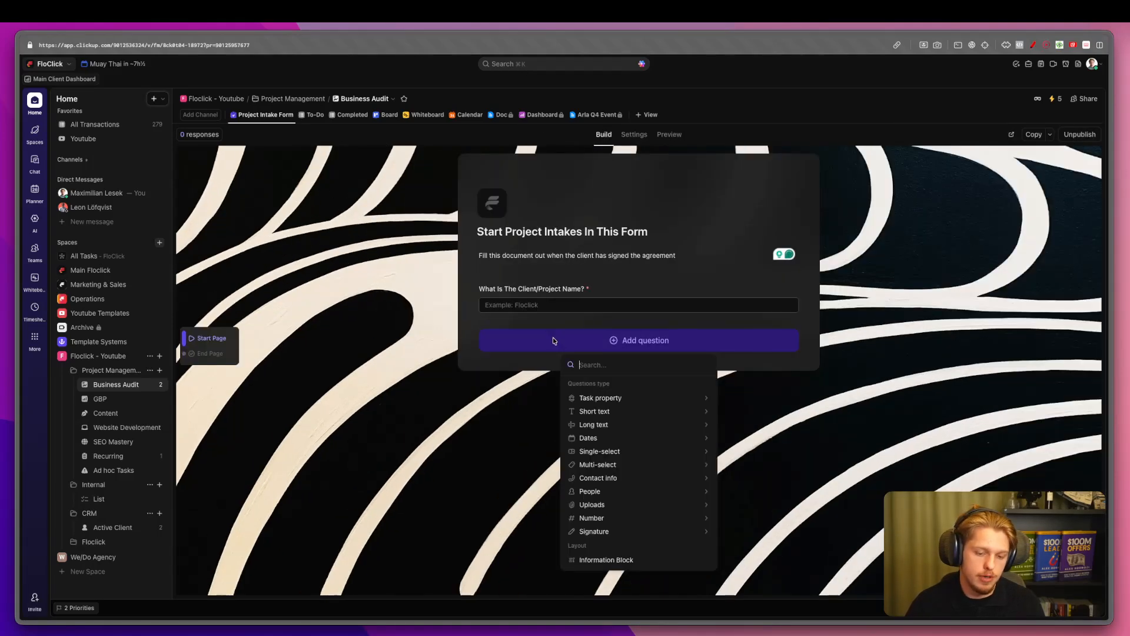
click(316, 115)
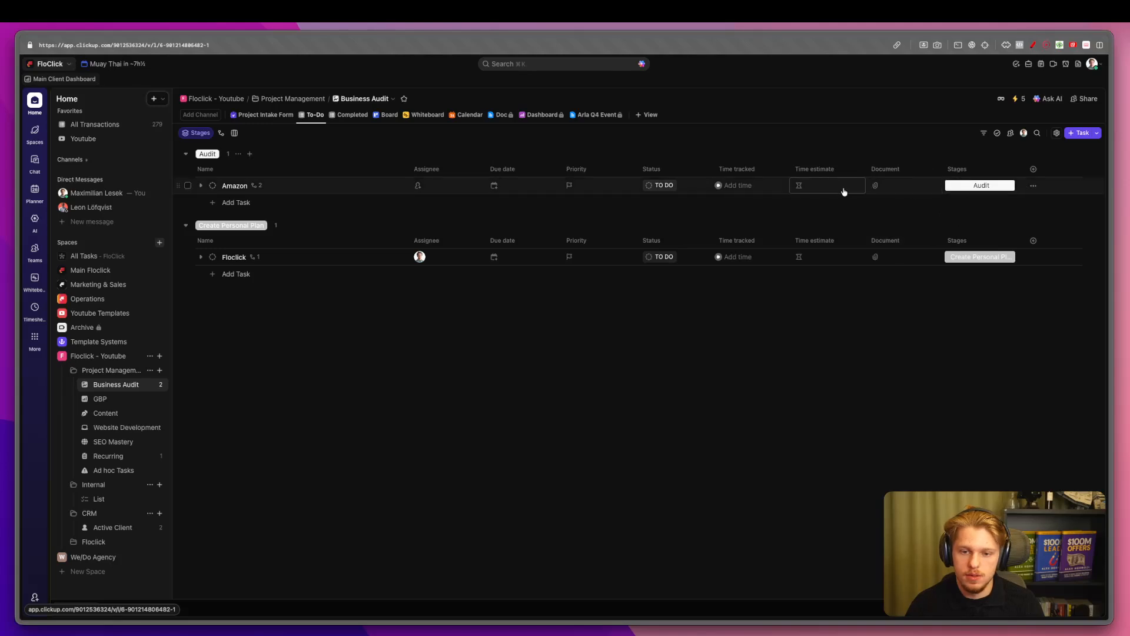
click(200, 186)
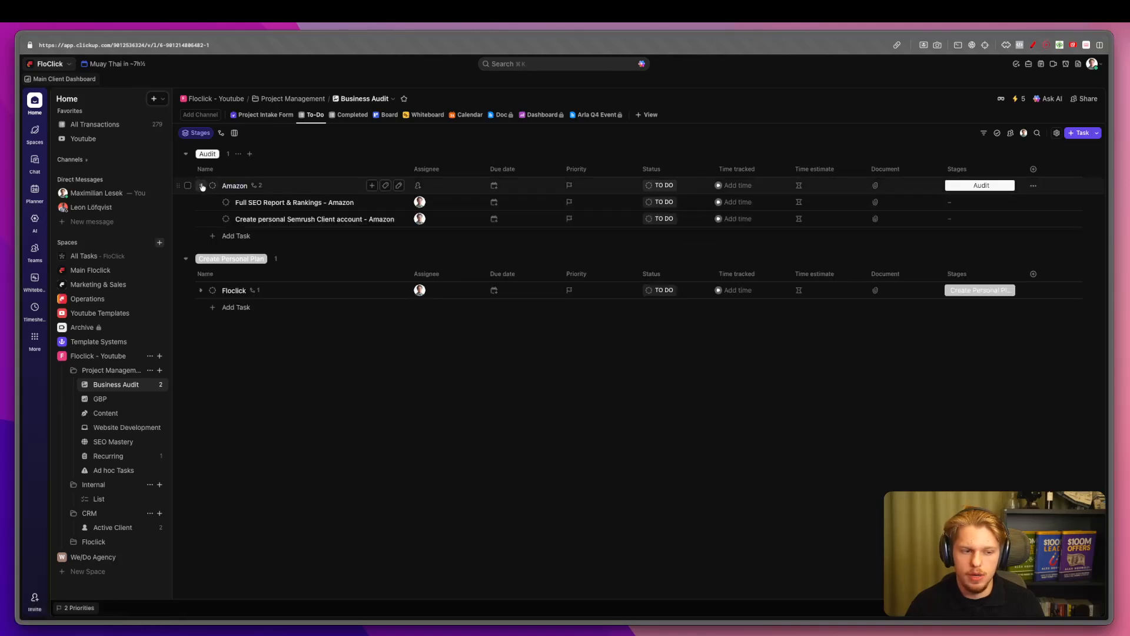
click(201, 186)
click(265, 115)
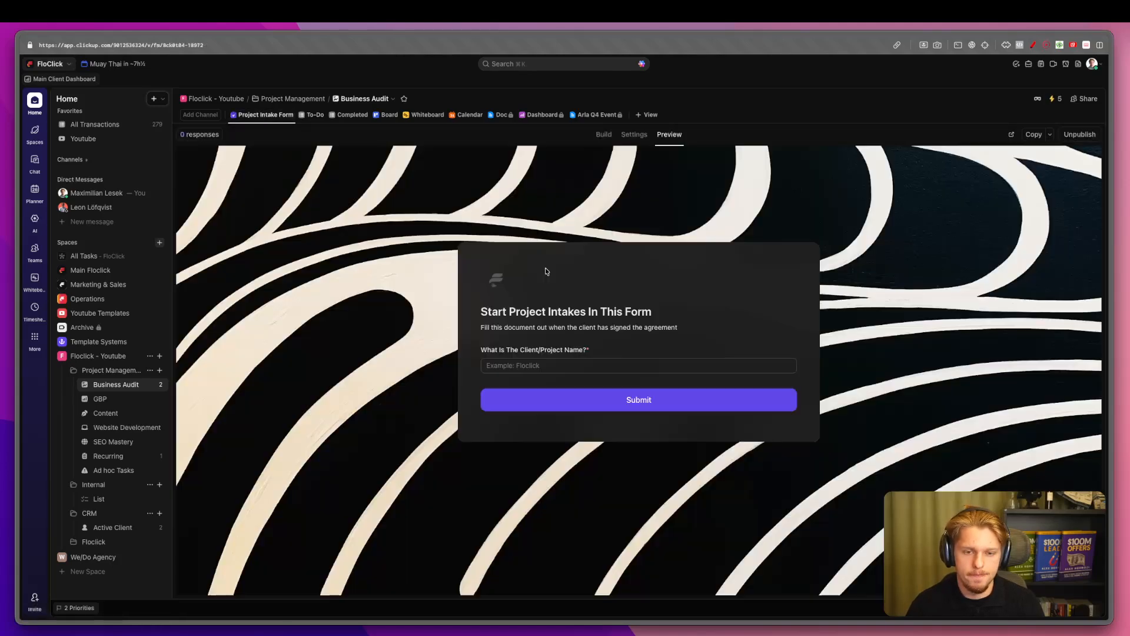
click(633, 134)
click(604, 134)
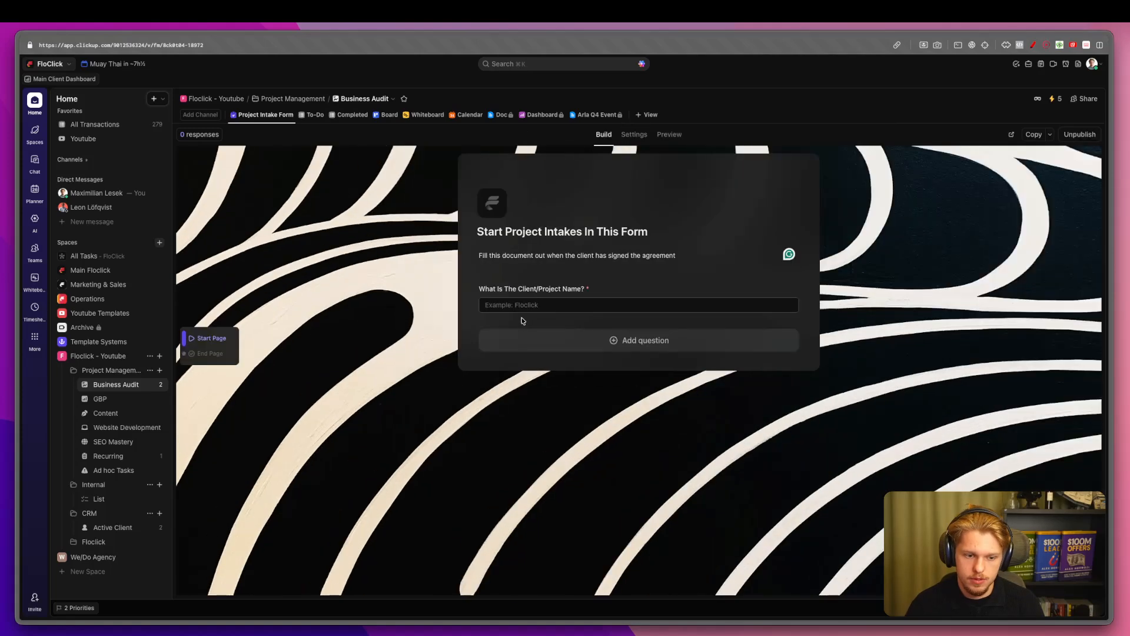
Add a required Task Description question and start retitling it 'Additional Client Information'.
click(628, 338)
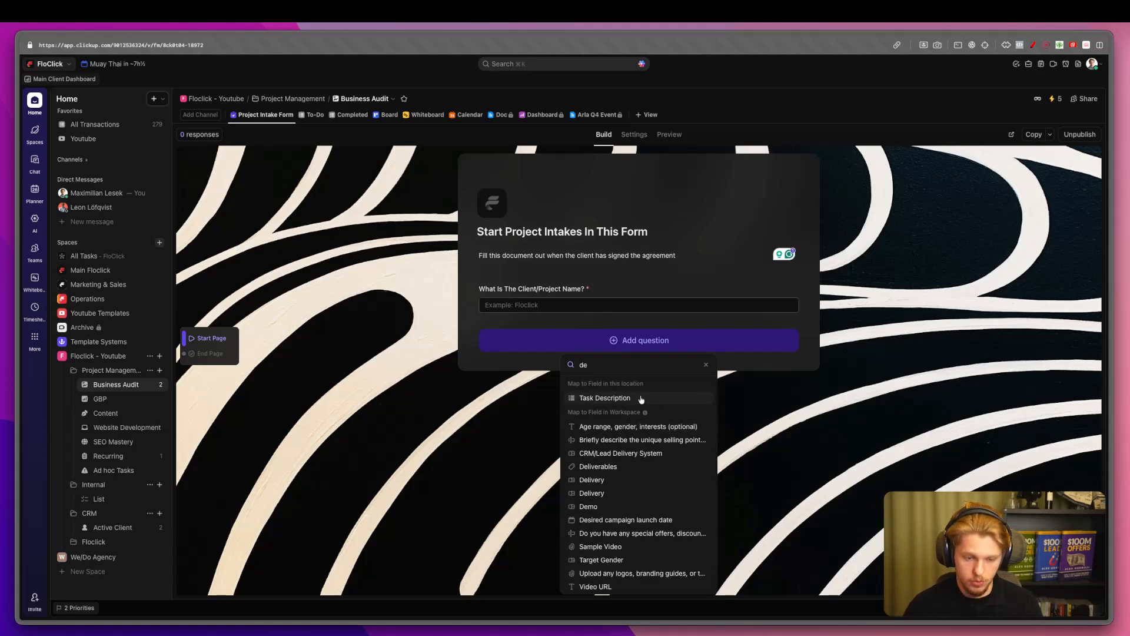
key(BackSpace)
key(BackSpace)
mouse_move(630, 400)
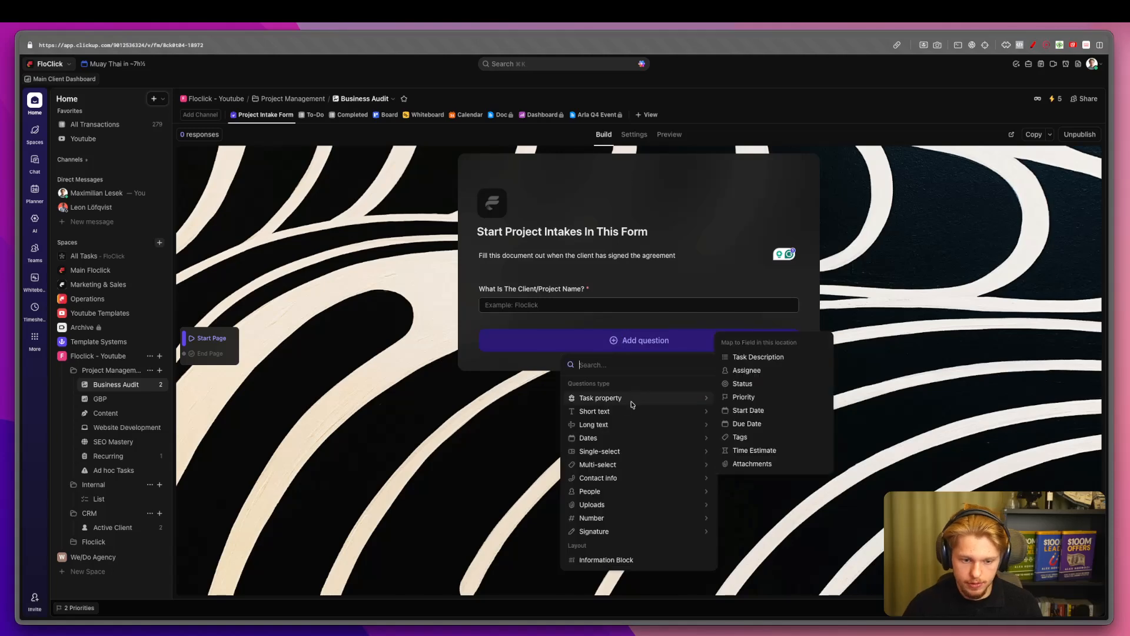
click(783, 357)
triple_click(518, 359)
text(Additional)
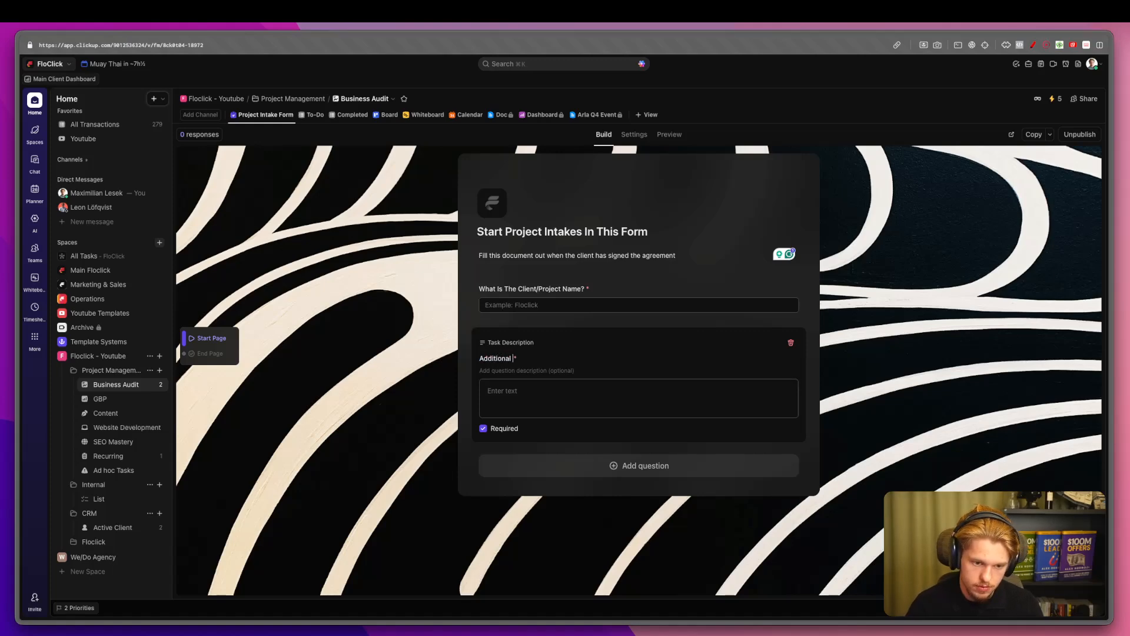
text( Clie)
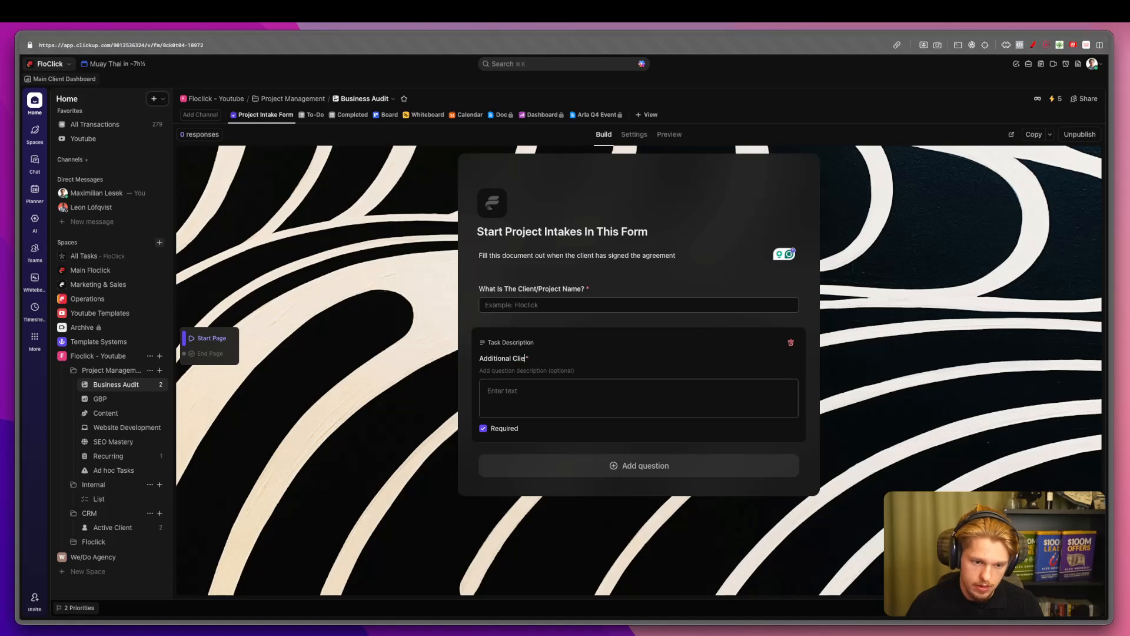
text(tnt Innformation)
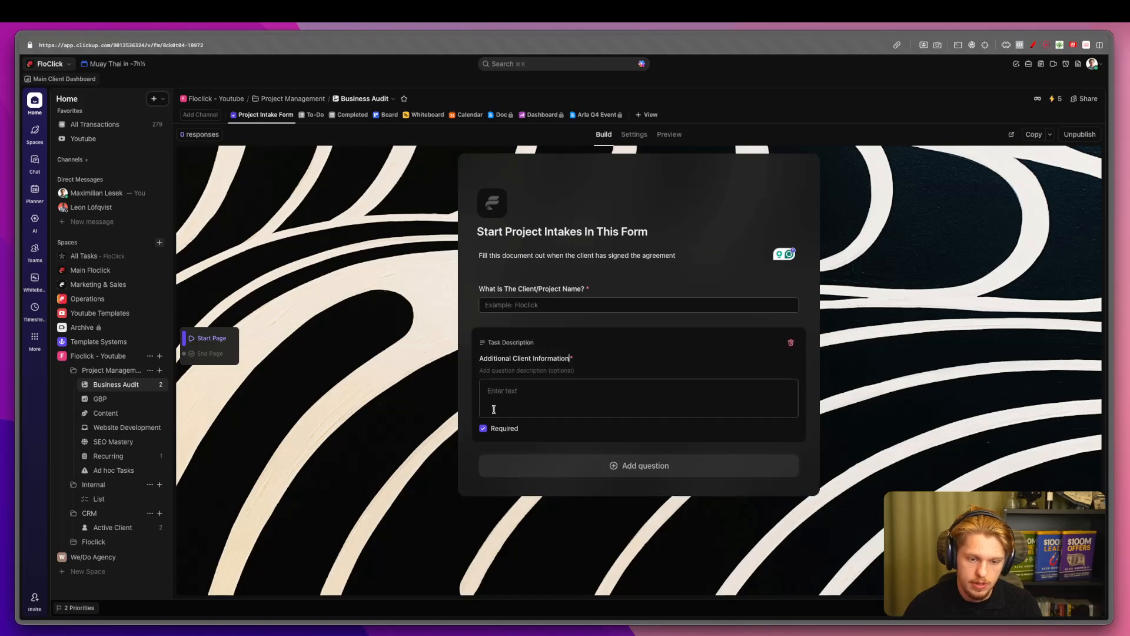
Hide the ClickUp branding on the form, then try reCAPTCHA in preview and turn it off.
click(634, 135)
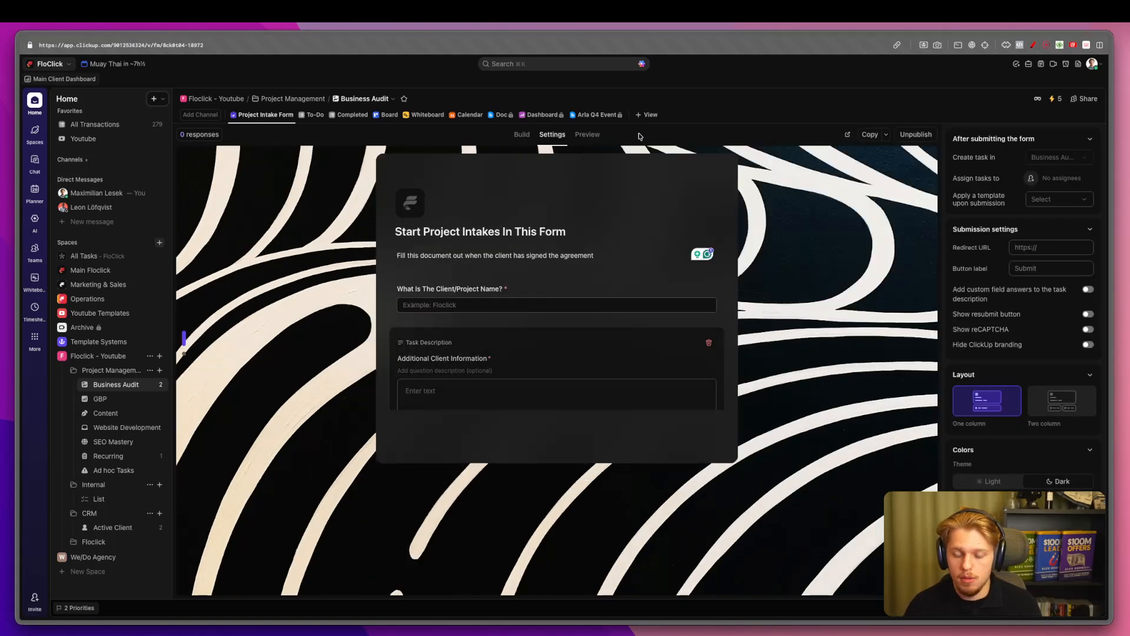
scroll(1050, 309, down, 1)
scroll(1097, 340, down, 1)
click(1087, 334)
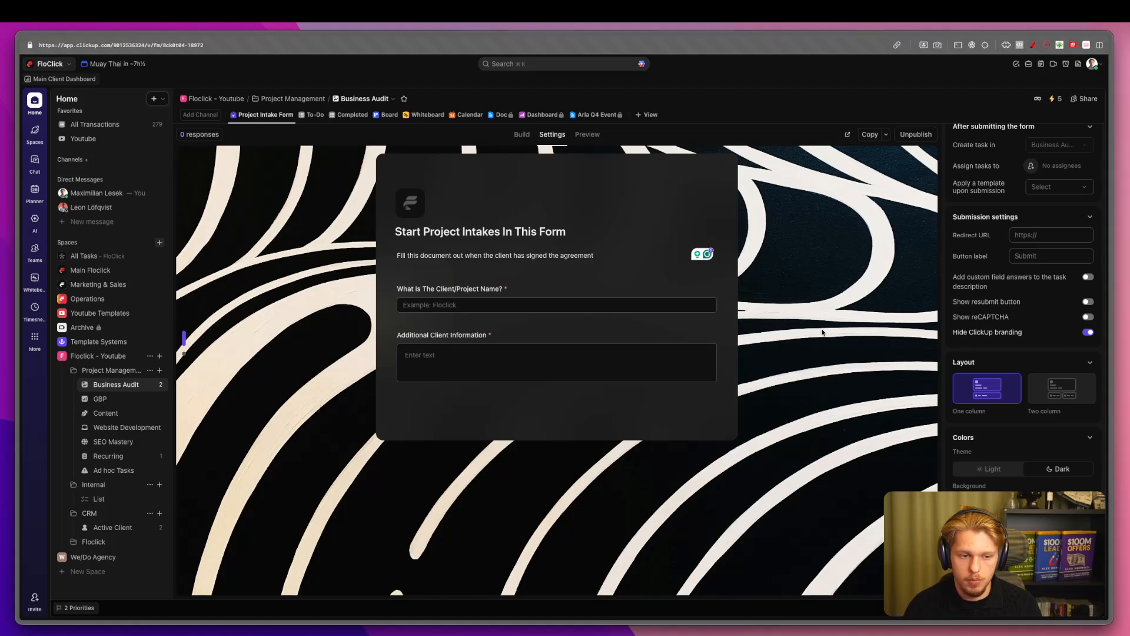
click(1088, 317)
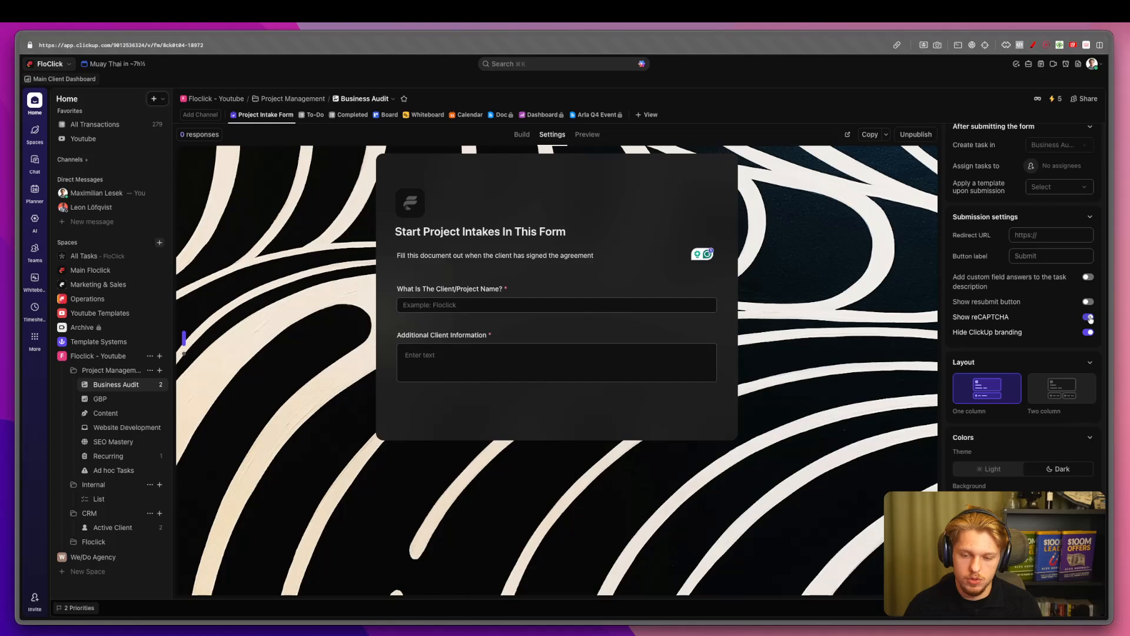
click(587, 135)
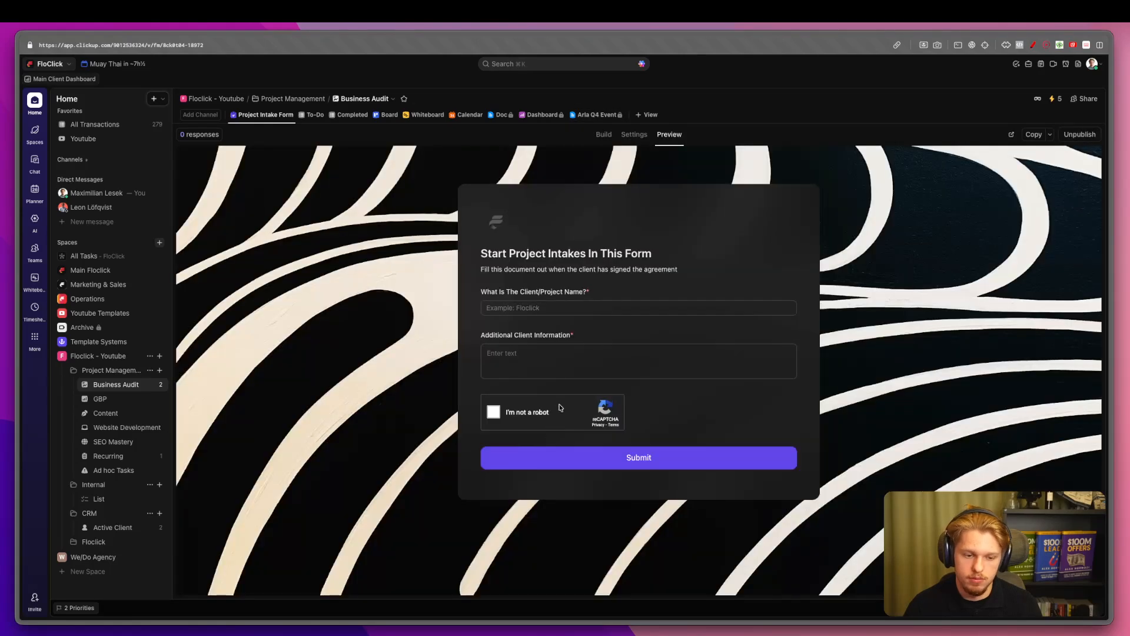
click(634, 135)
click(1087, 330)
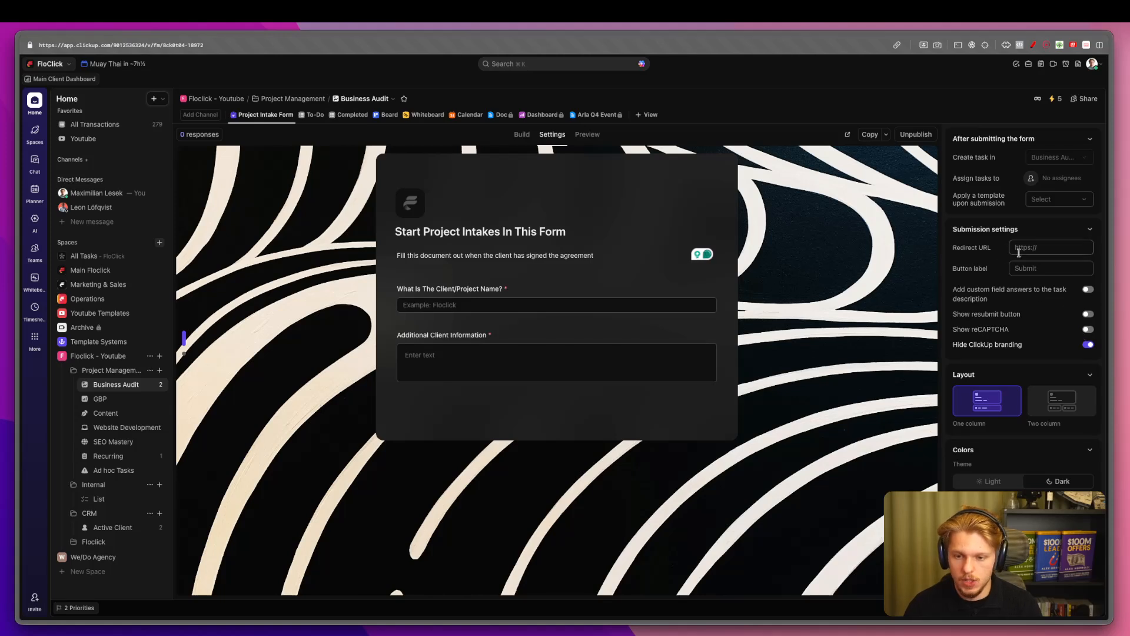
Try a two-column layout, then set the form back to one column.
scroll(1033, 333, down, 1)
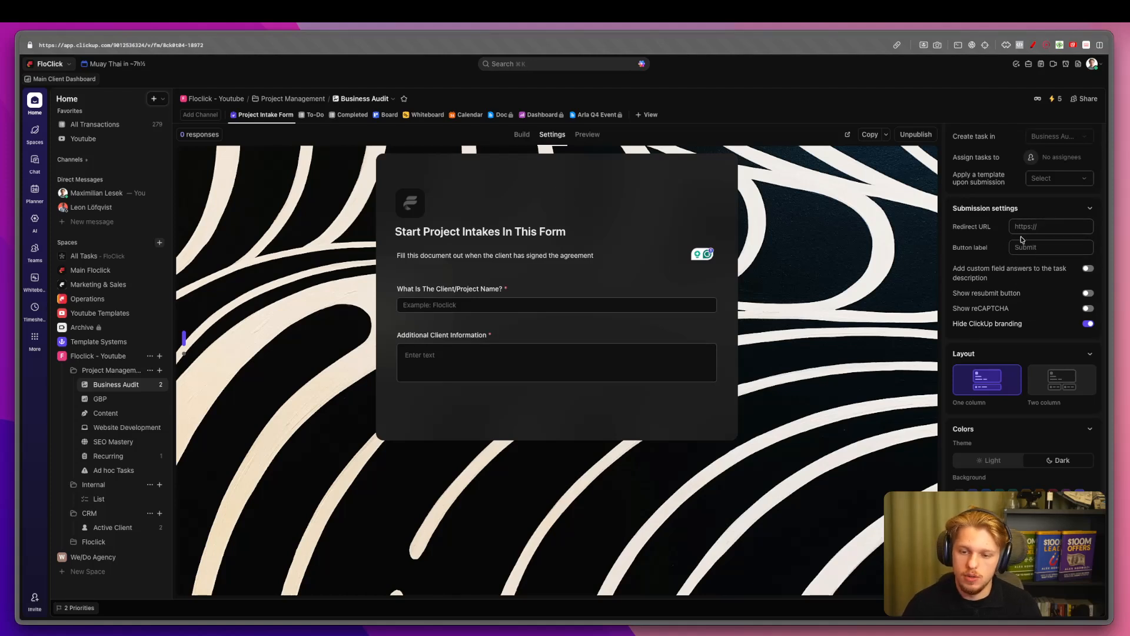
scroll(1017, 399, down, 1)
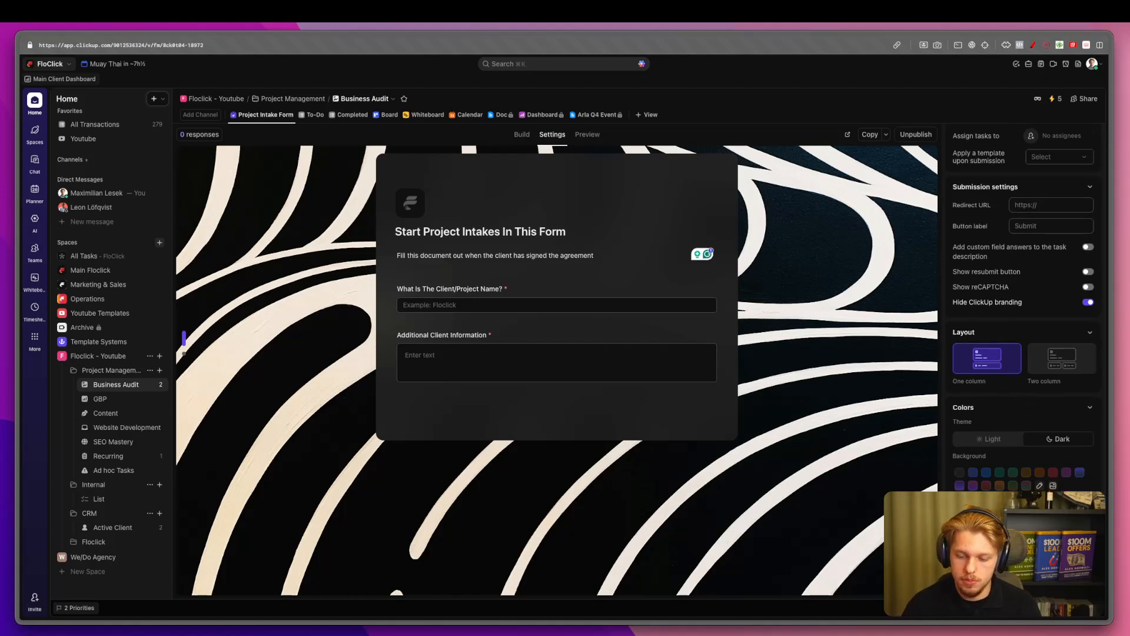
click(1062, 358)
click(987, 357)
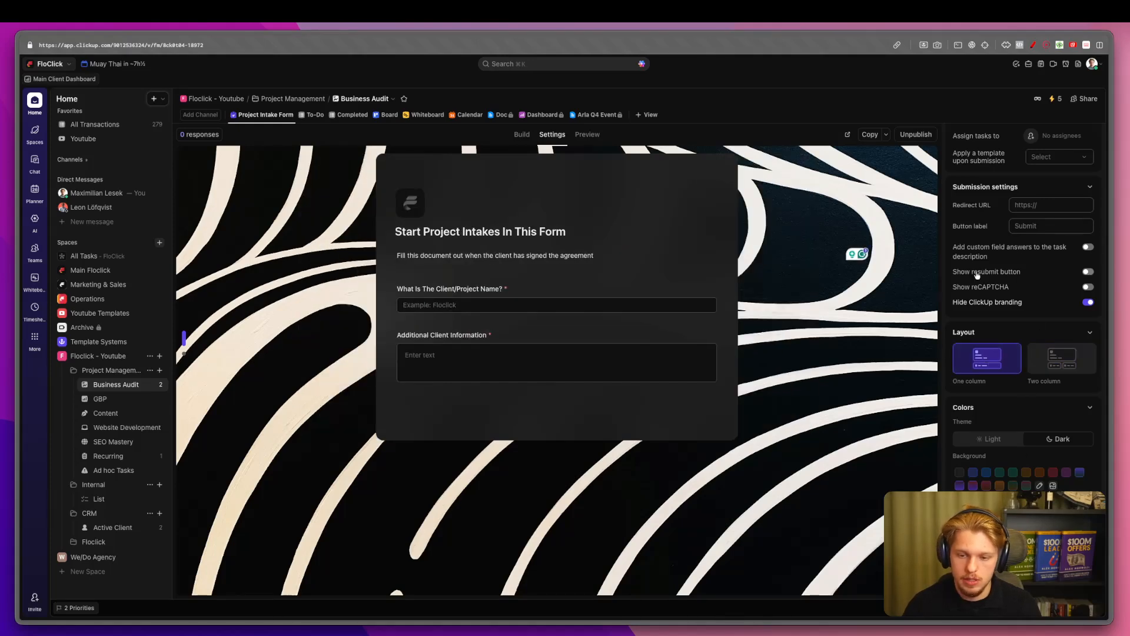
click(473, 382)
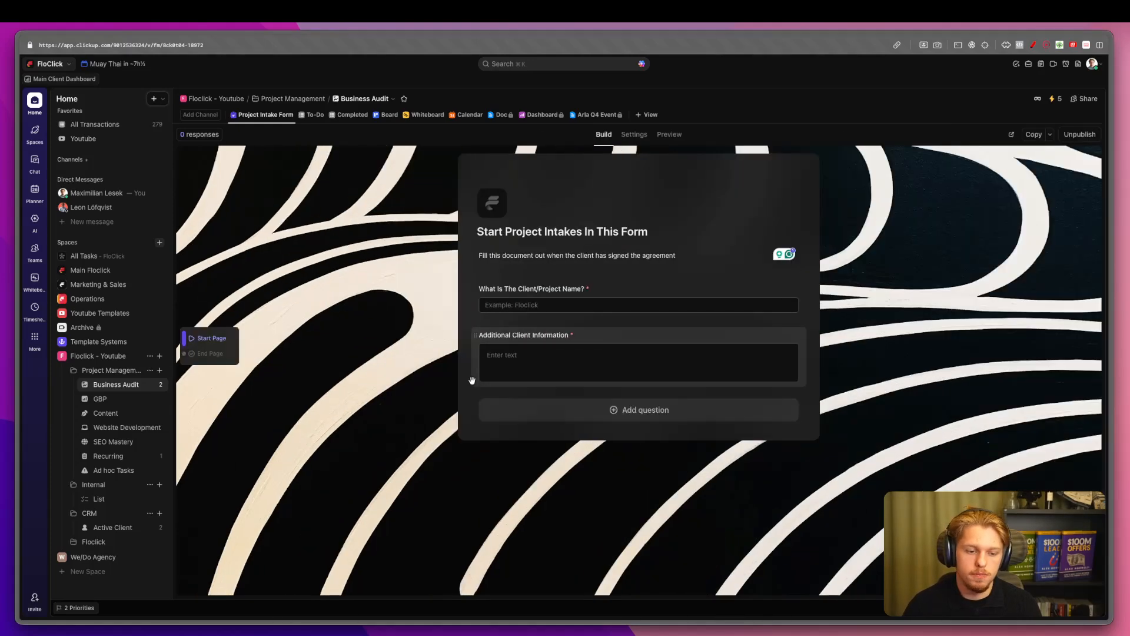
Open the Amazon task in Business Audit's To-Do list to see its two subtasks.
click(617, 414)
mouse_move(574, 314)
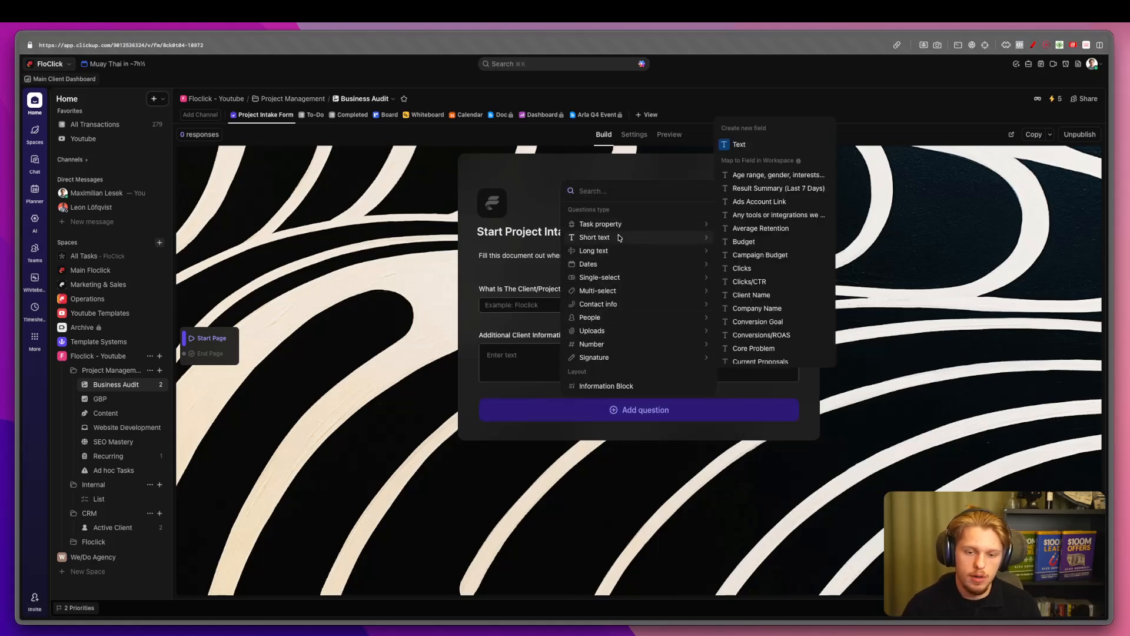
click(523, 155)
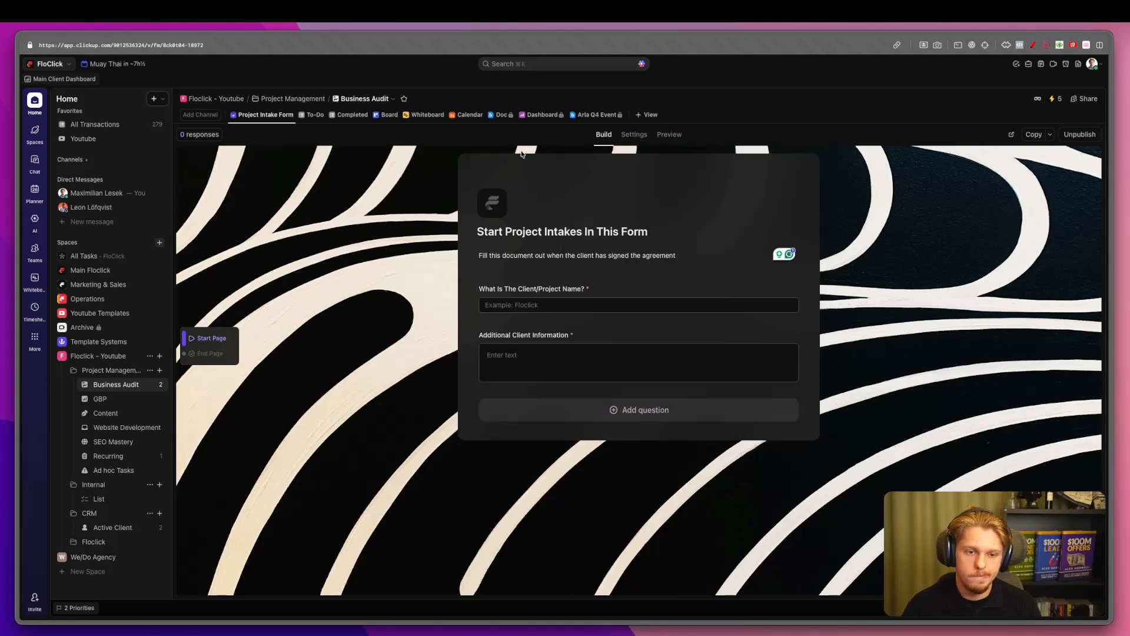
click(630, 135)
click(316, 114)
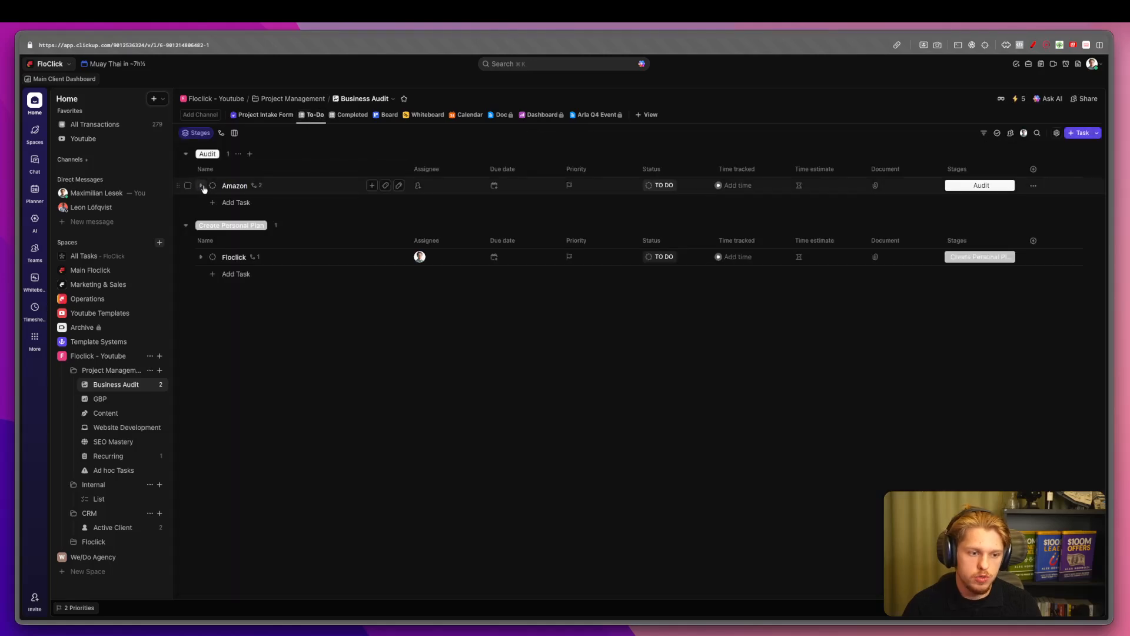
click(200, 185)
click(235, 186)
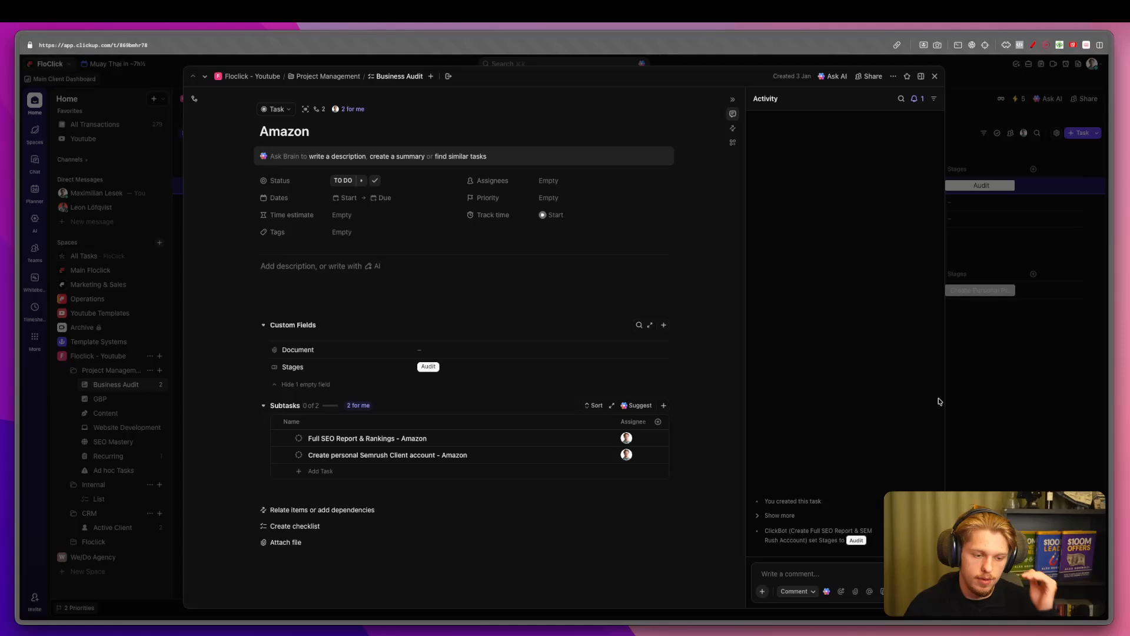
Submit a test intake for 'Floclick Main' described as an agency that automates agencies.
click(981, 399)
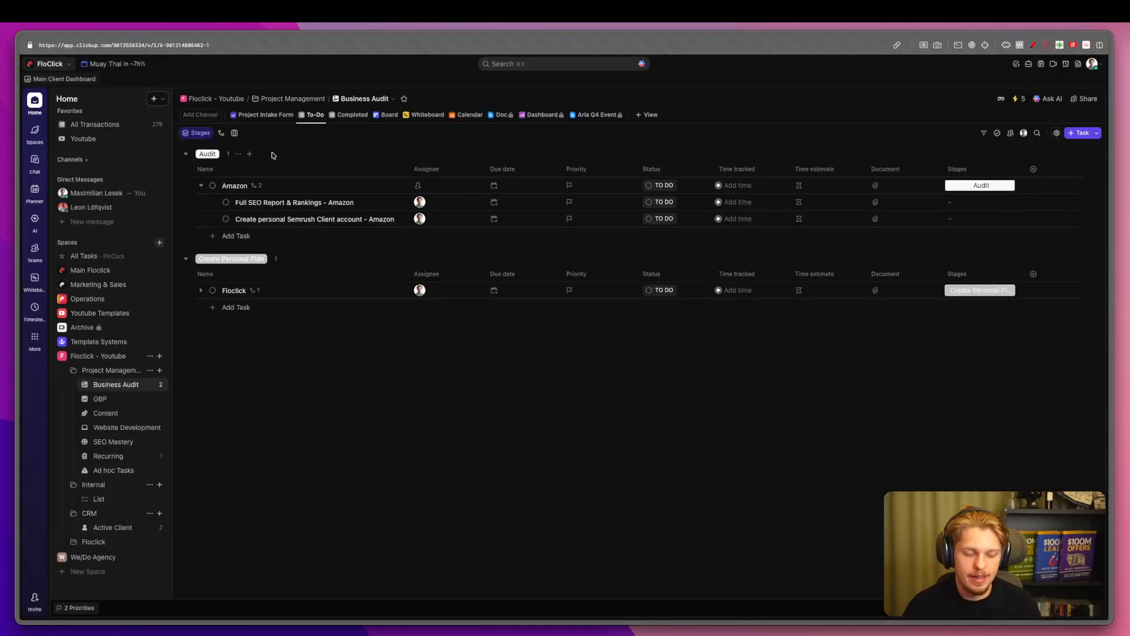
click(273, 113)
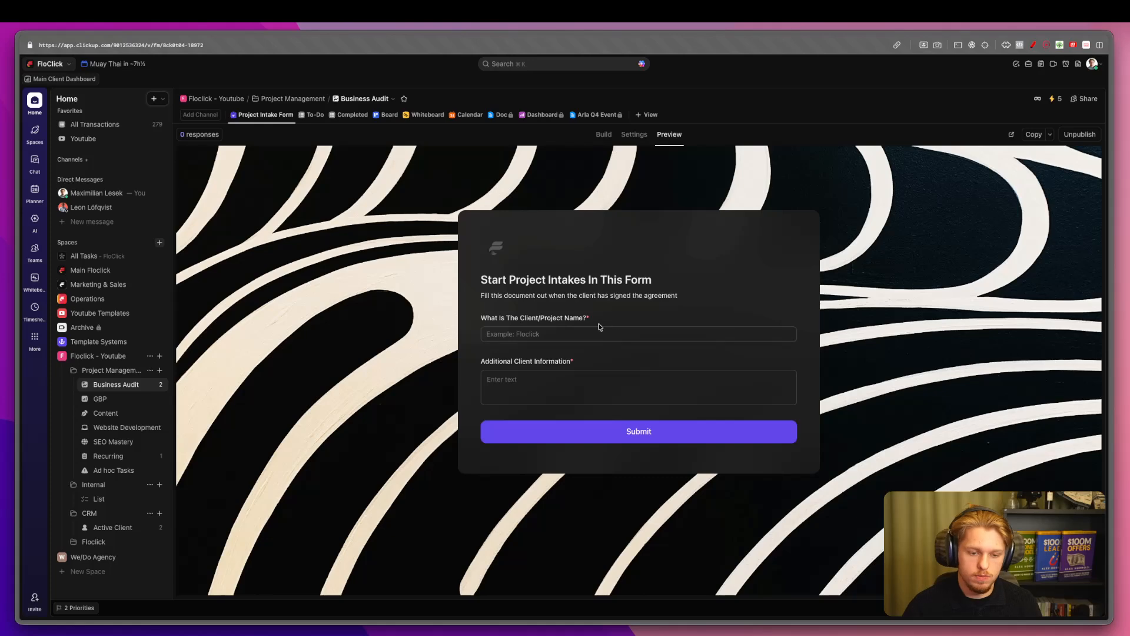
click(600, 333)
text(Floclick Main)
key(Tab)
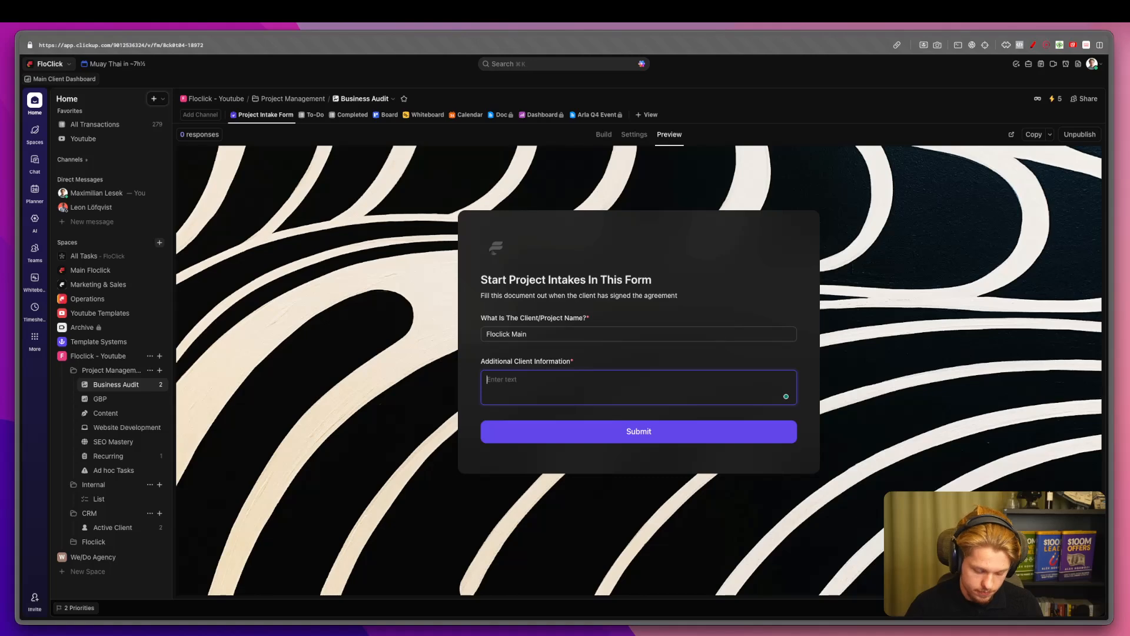
text(It's an)
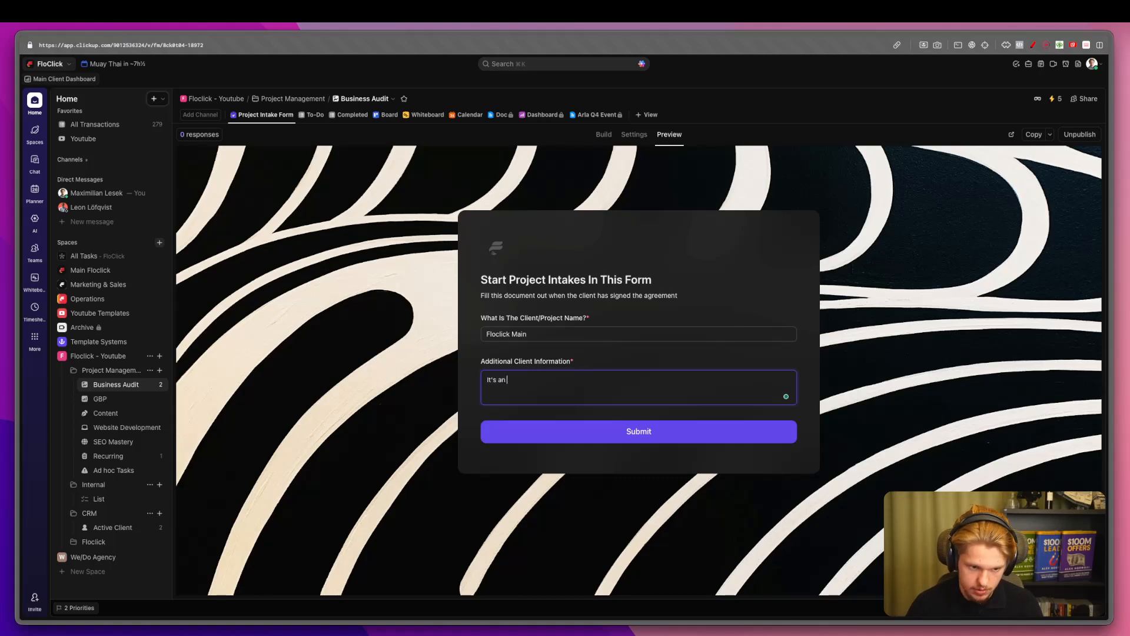
text( agency that automate)
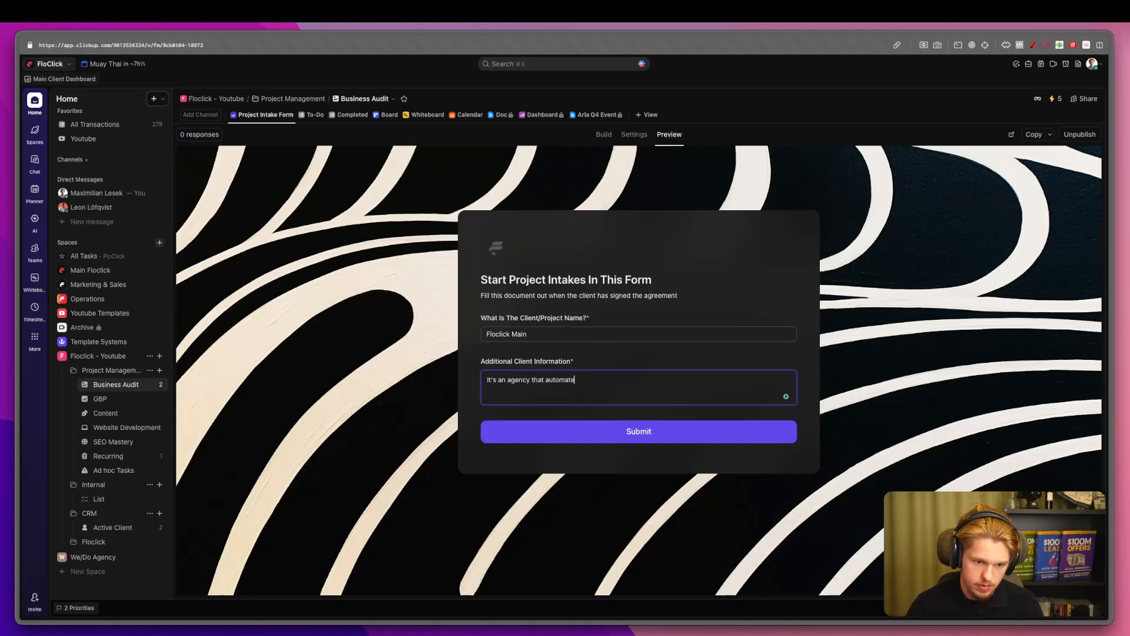
text(gencies)
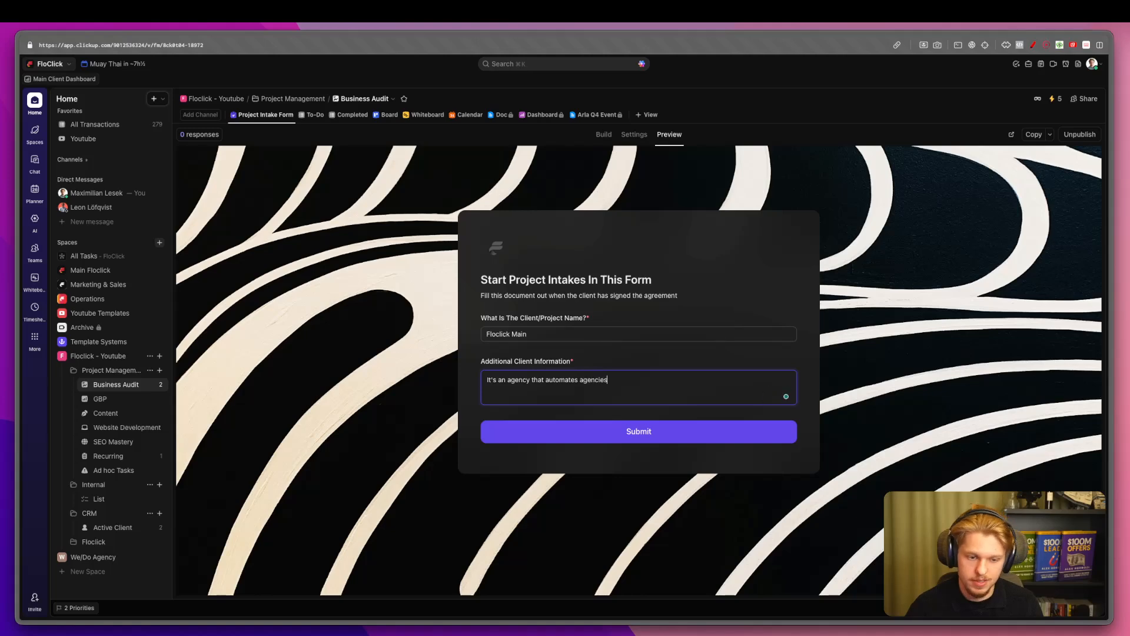
click(536, 268)
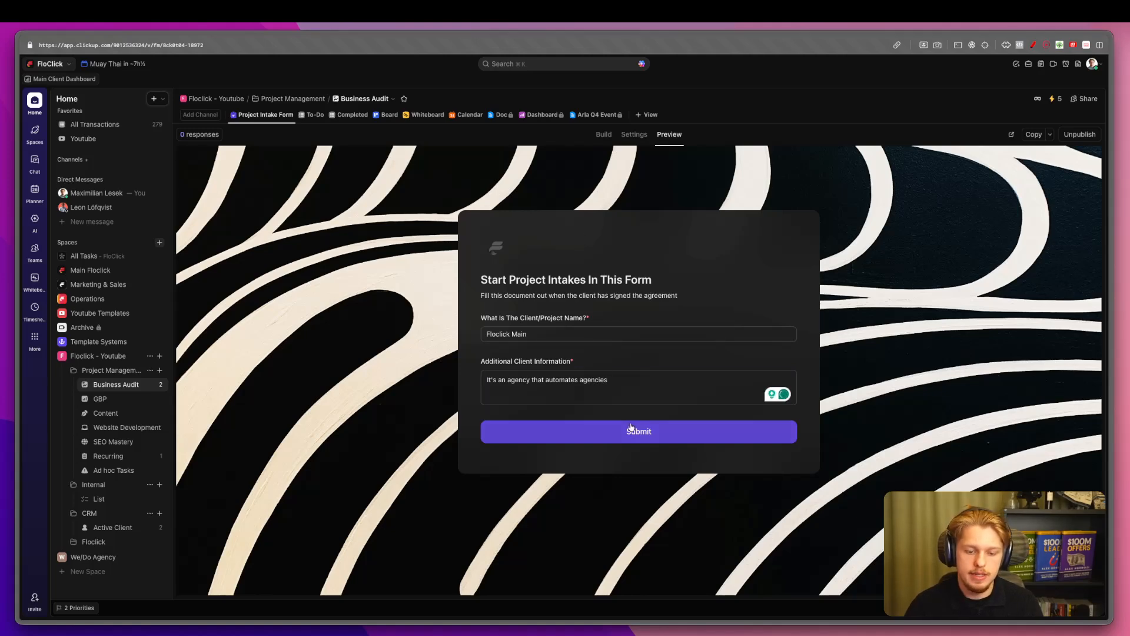
click(617, 431)
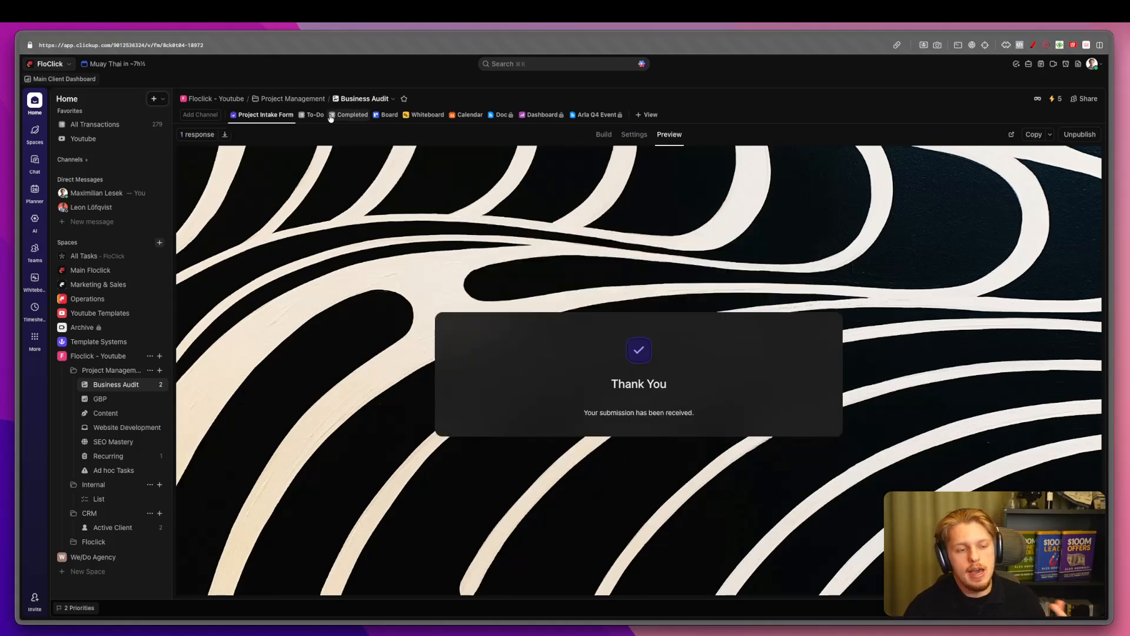
click(312, 115)
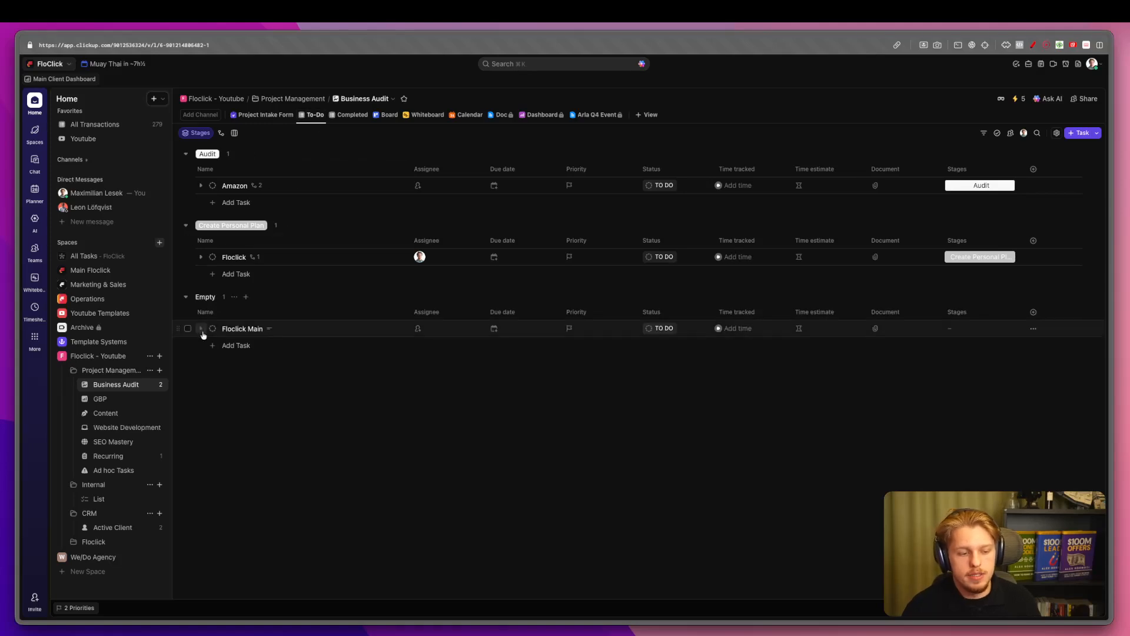
Find the new Floclick Main task in the To-Do list and expand its subtasks.
click(201, 329)
text(Test Task)
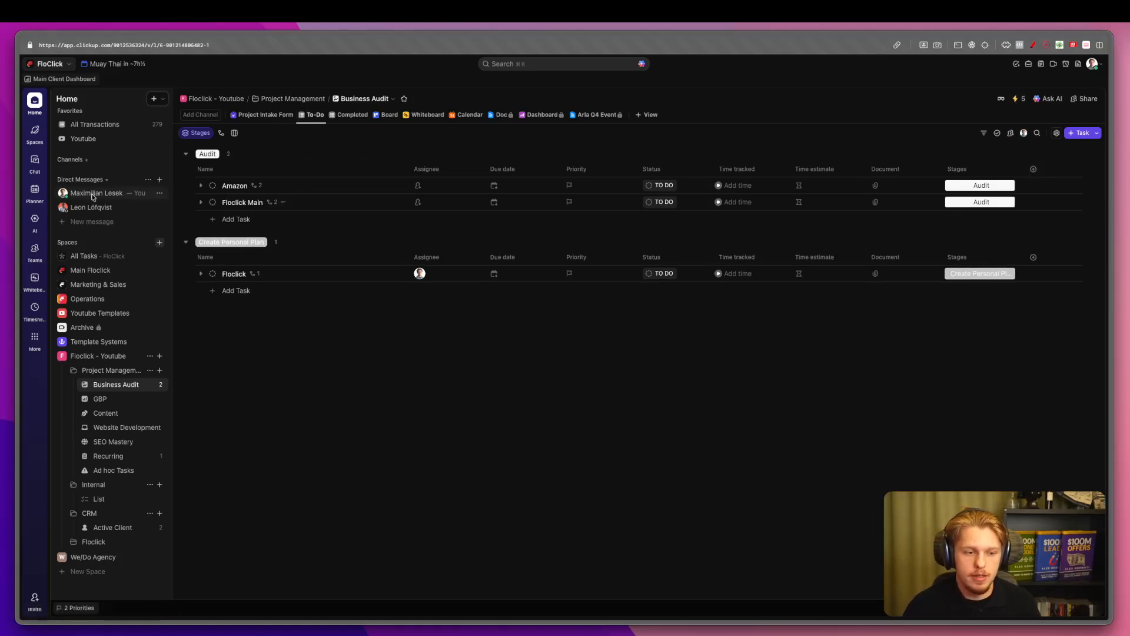
click(201, 202)
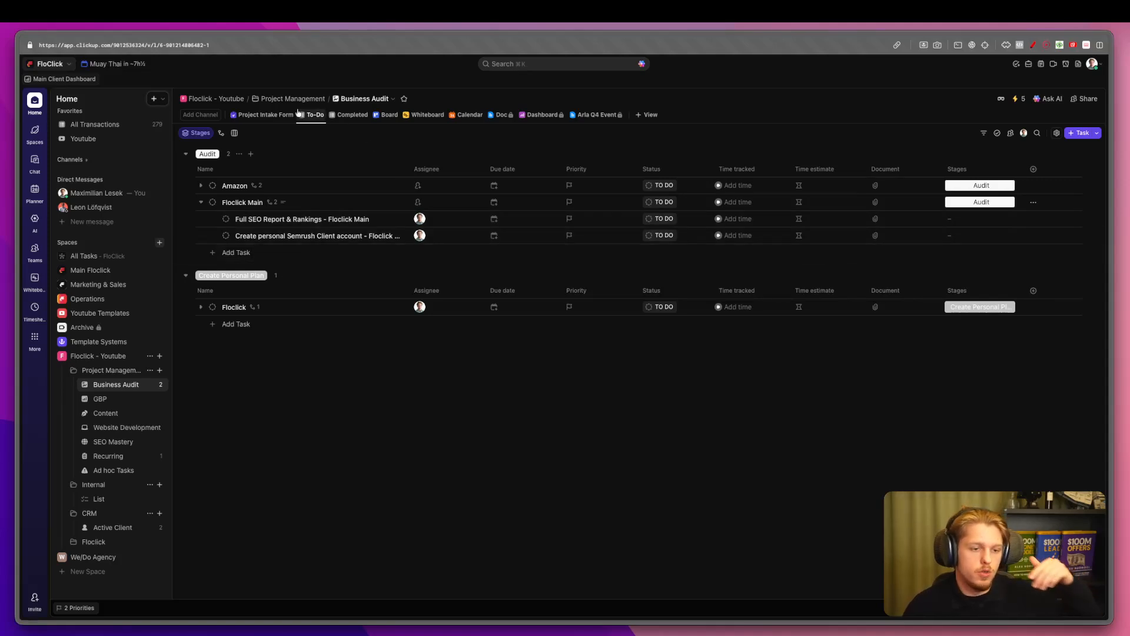
click(265, 114)
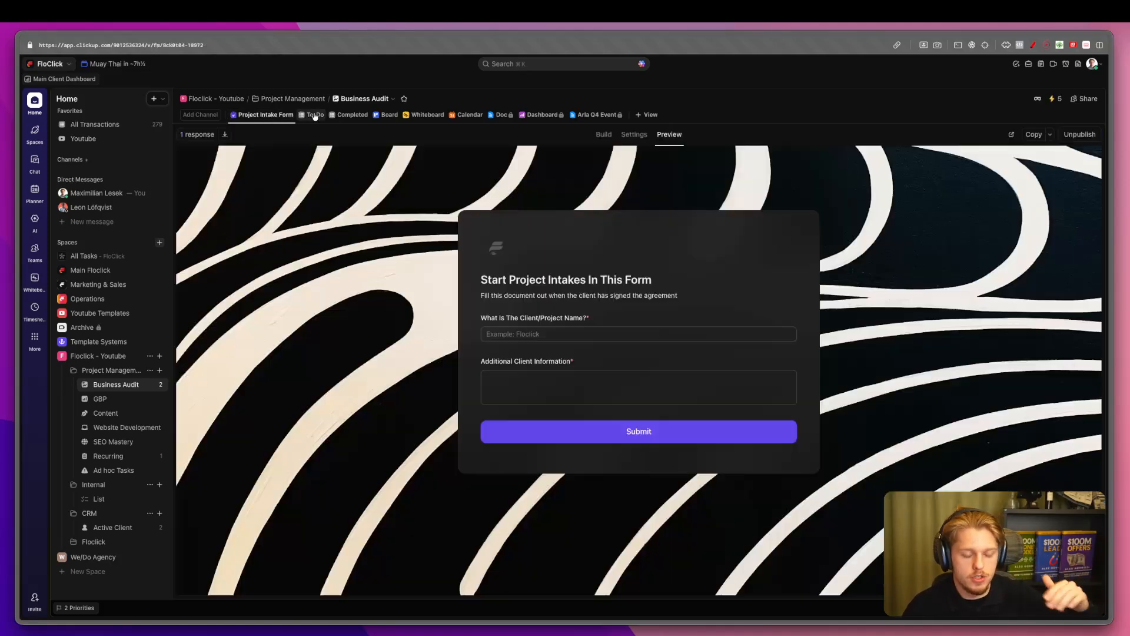
click(315, 115)
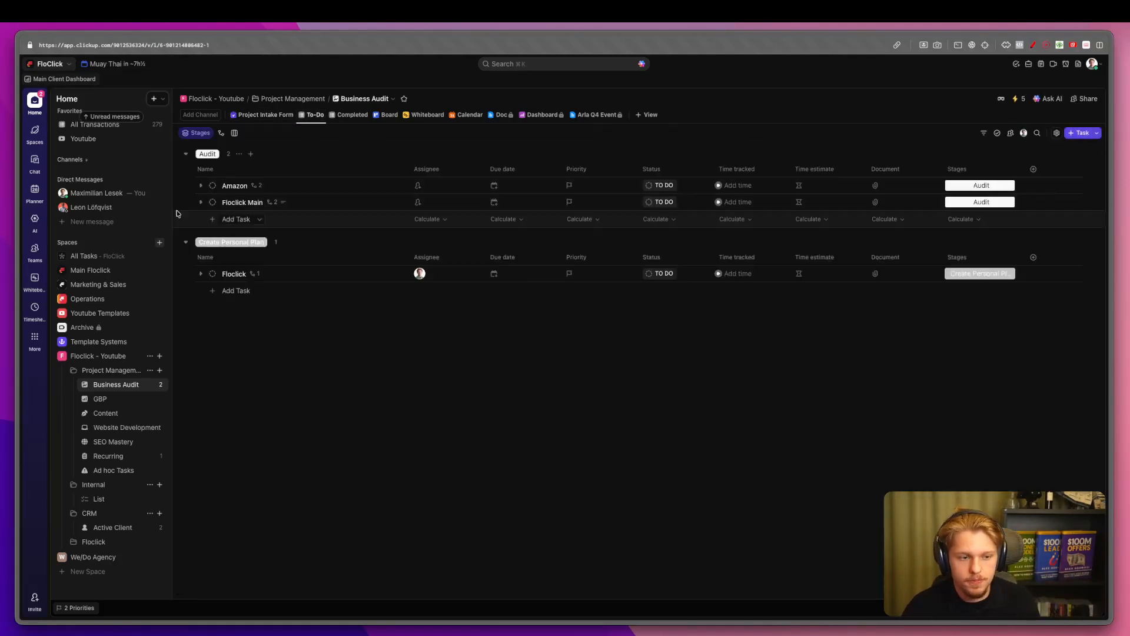
click(201, 202)
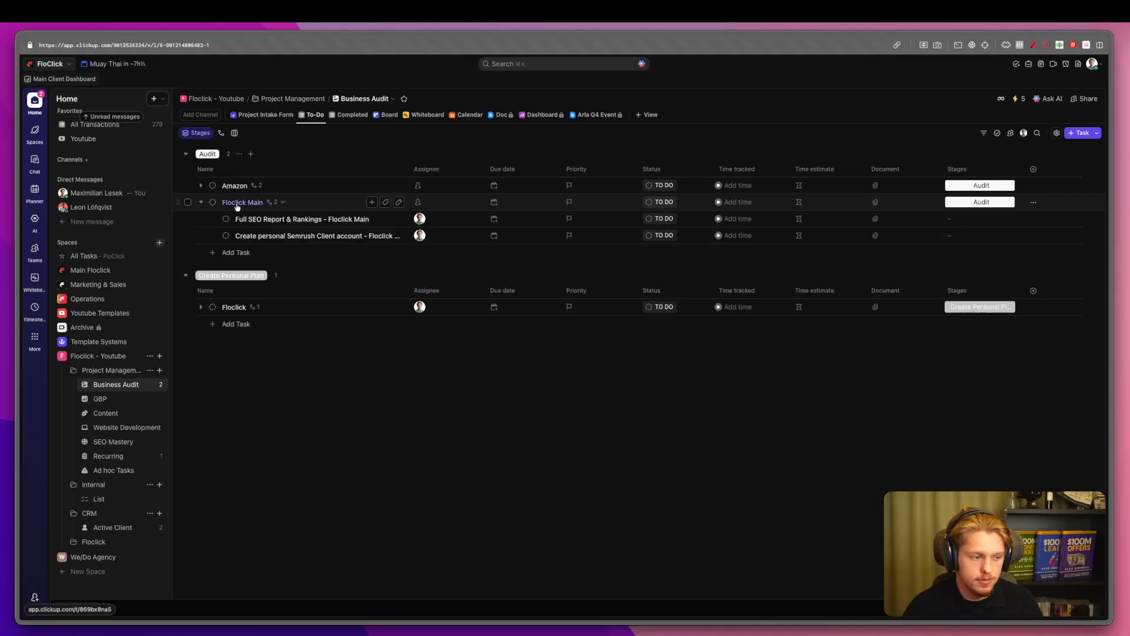
Set both Floclick Main subtasks to COMPLETE.
click(225, 218)
click(289, 361)
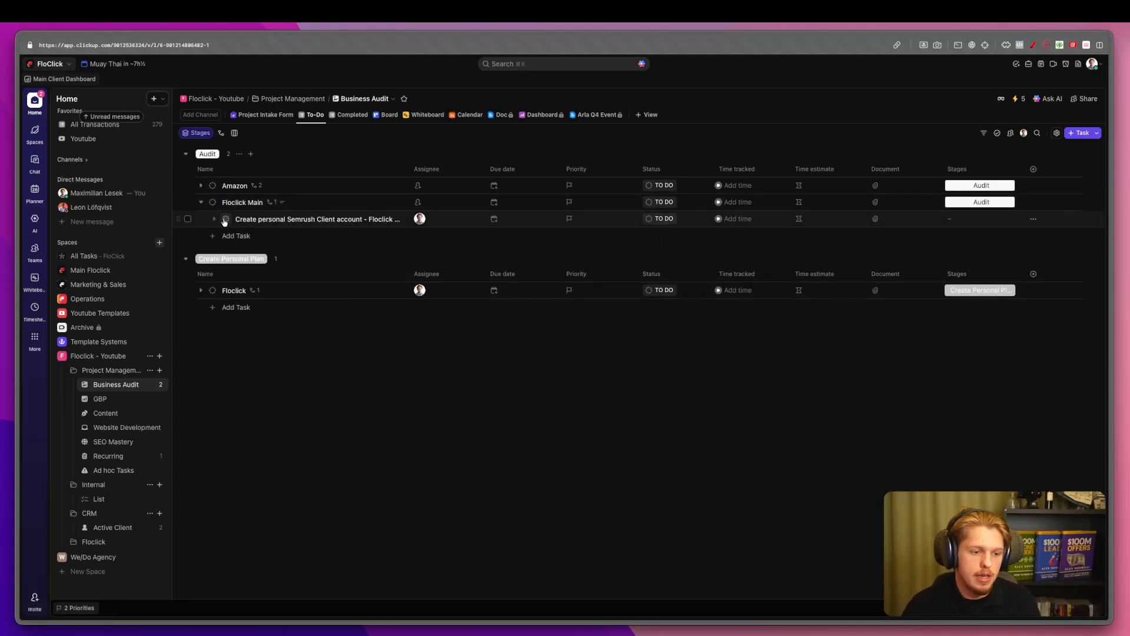
click(225, 219)
click(250, 360)
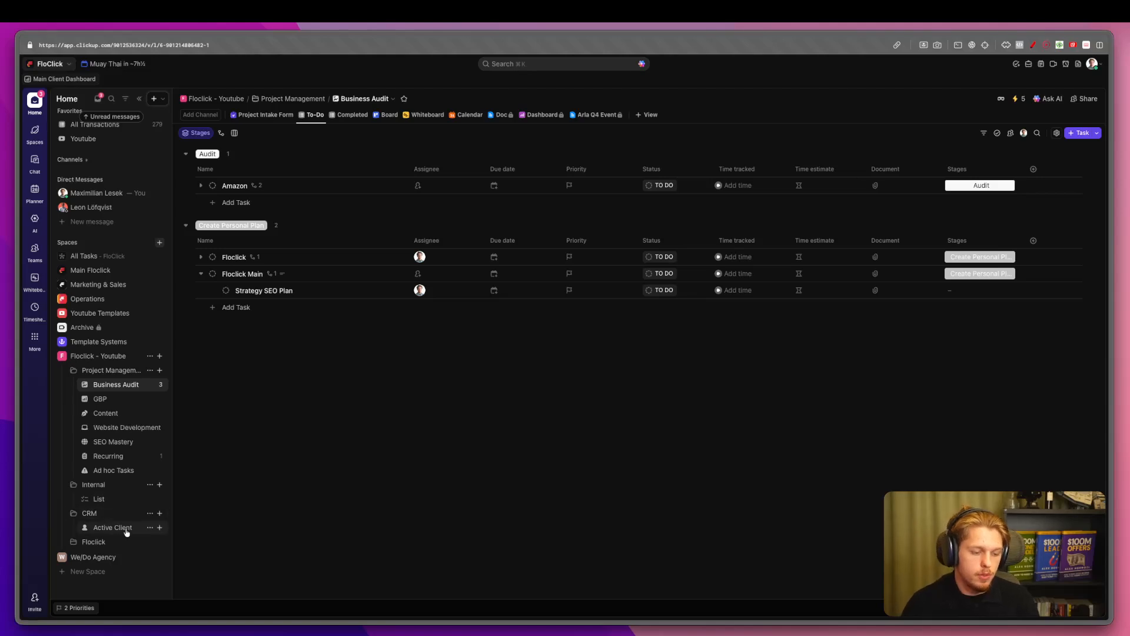
Create a 'Client' relationship field linked to Active Client and place it beside Name.
click(1033, 169)
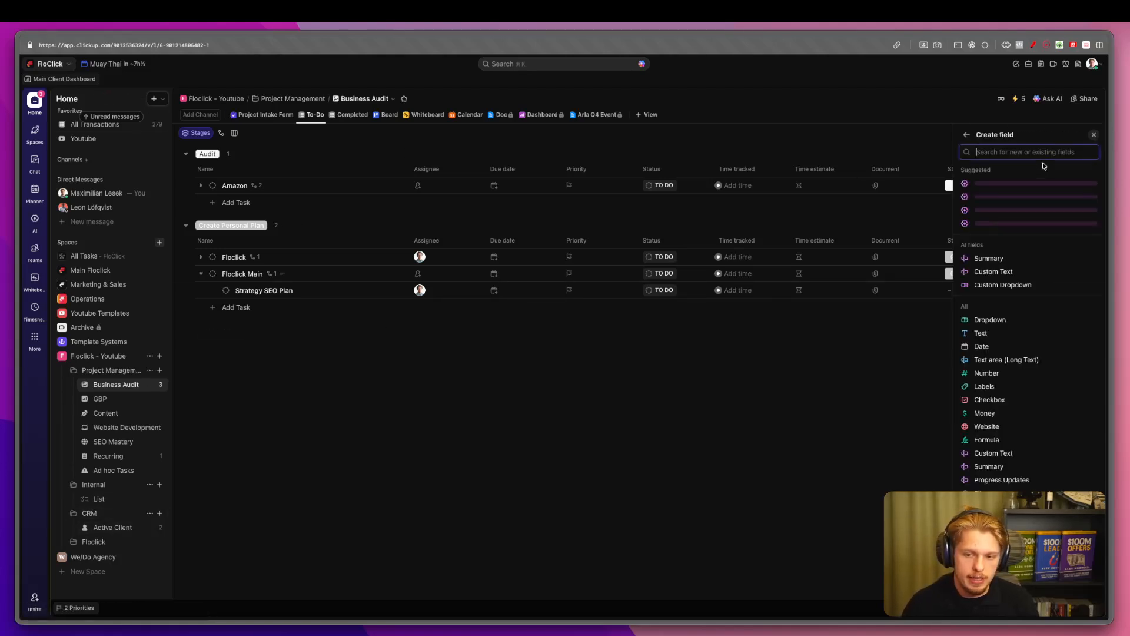
text(rel)
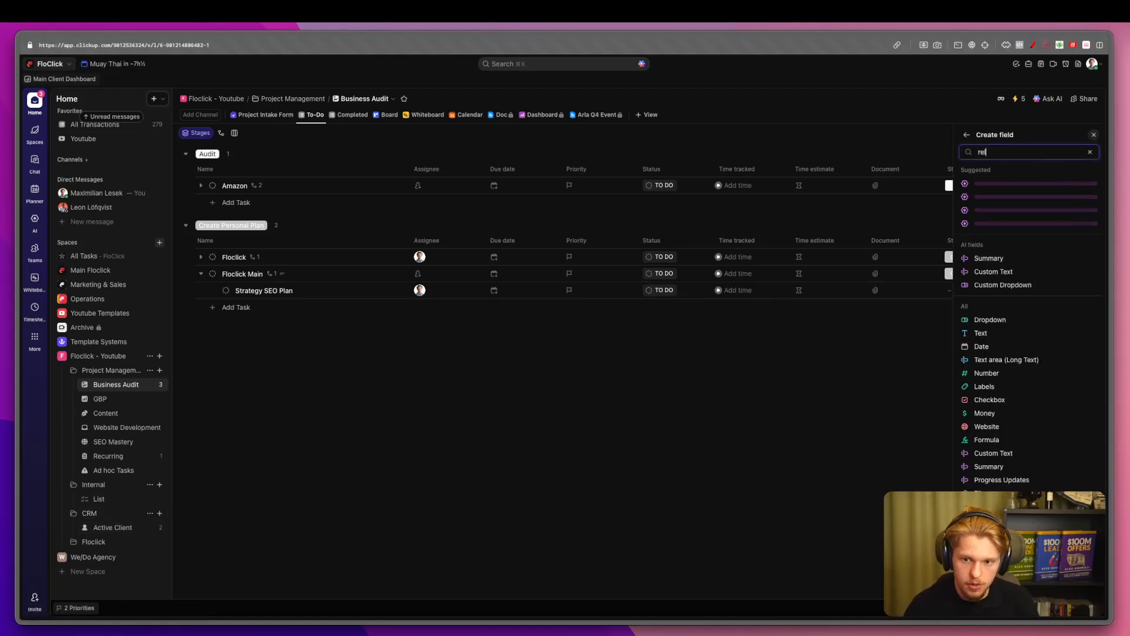
click(1020, 184)
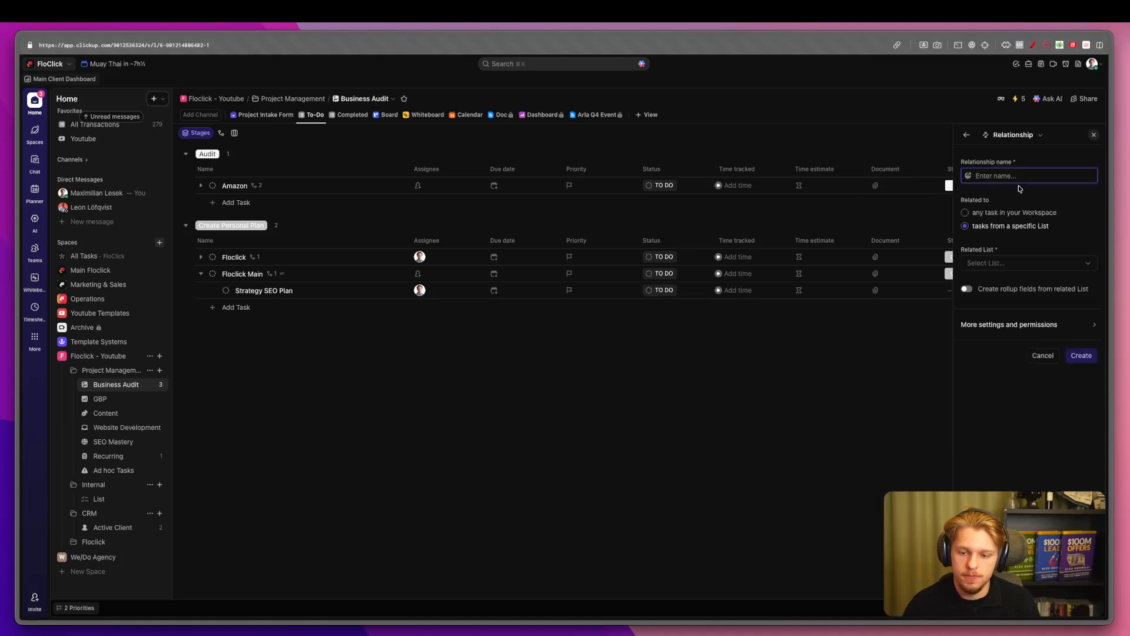
text(Client)
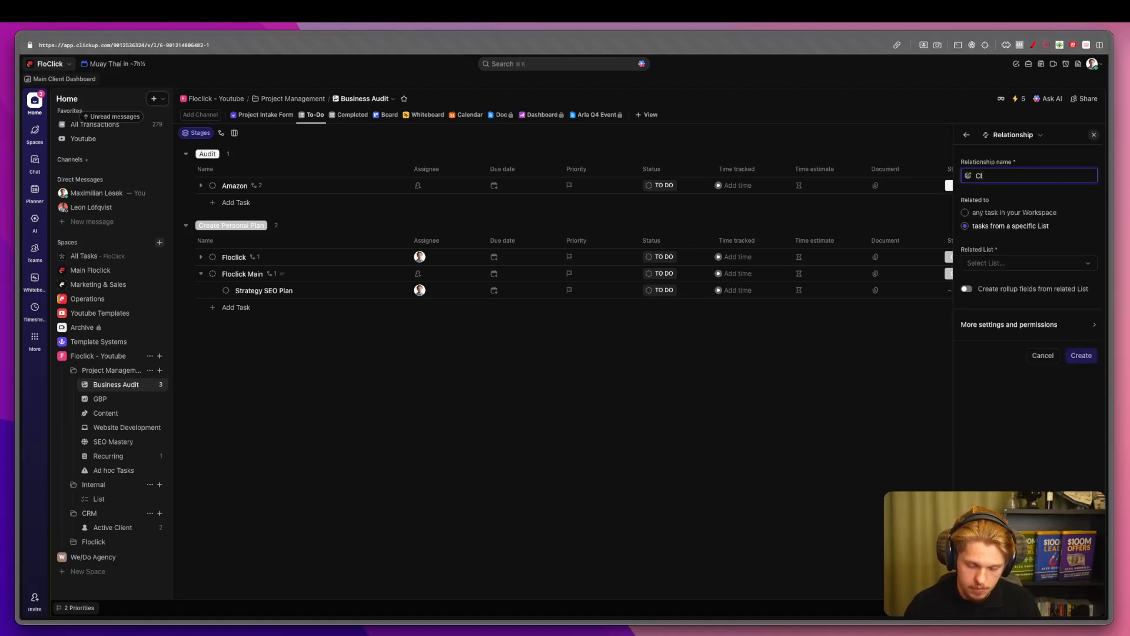
click(1085, 265)
scroll(1024, 383, down, 3)
click(980, 414)
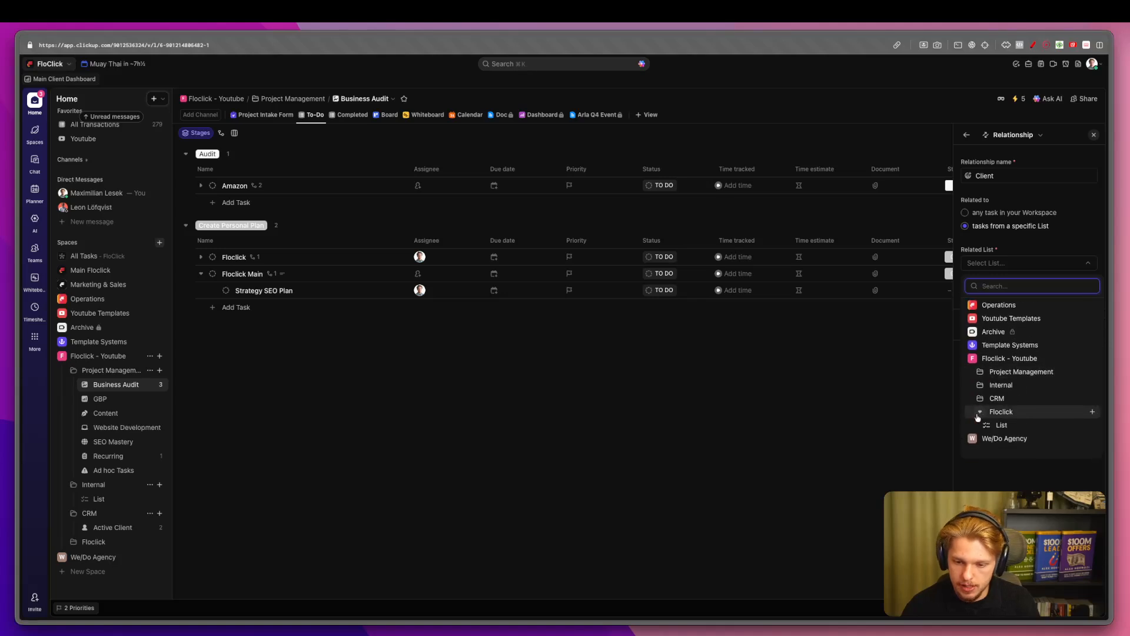
click(979, 401)
click(1007, 412)
click(1080, 355)
drag(749, 162, 435, 166)
click(101, 527)
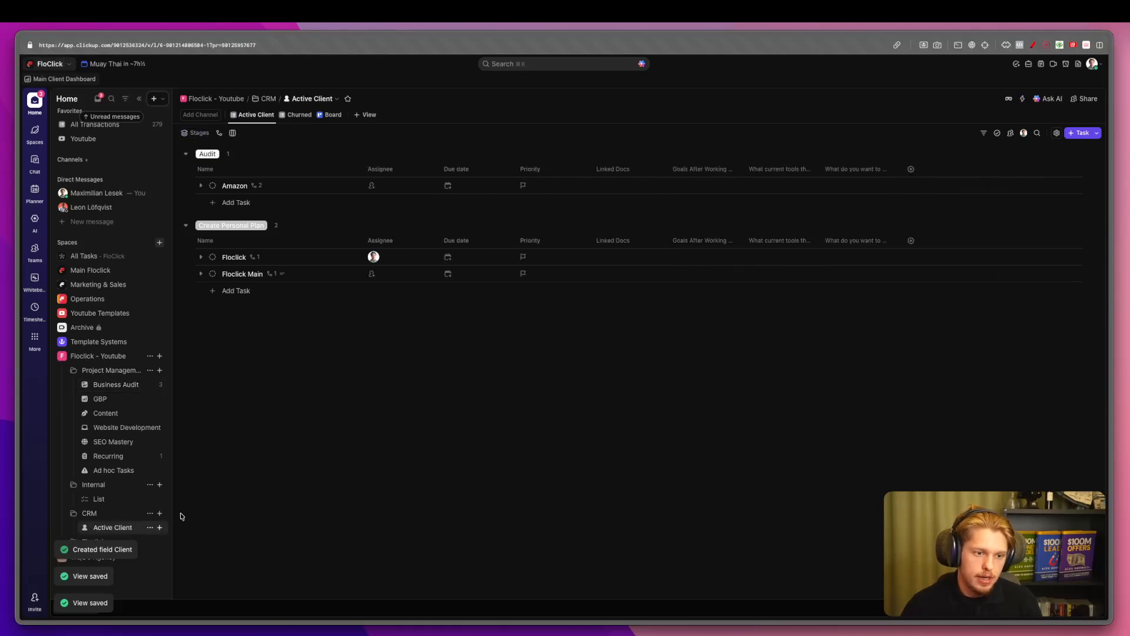
Add a Form view to the Active Client list and drag its tab to the first position.
click(371, 114)
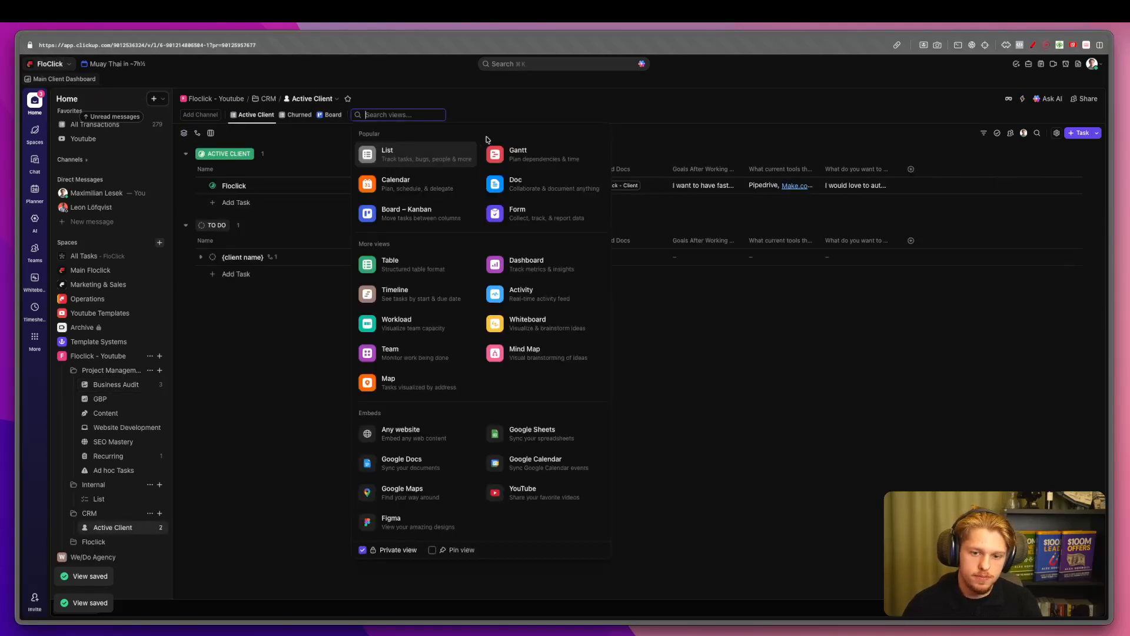
text(cli)
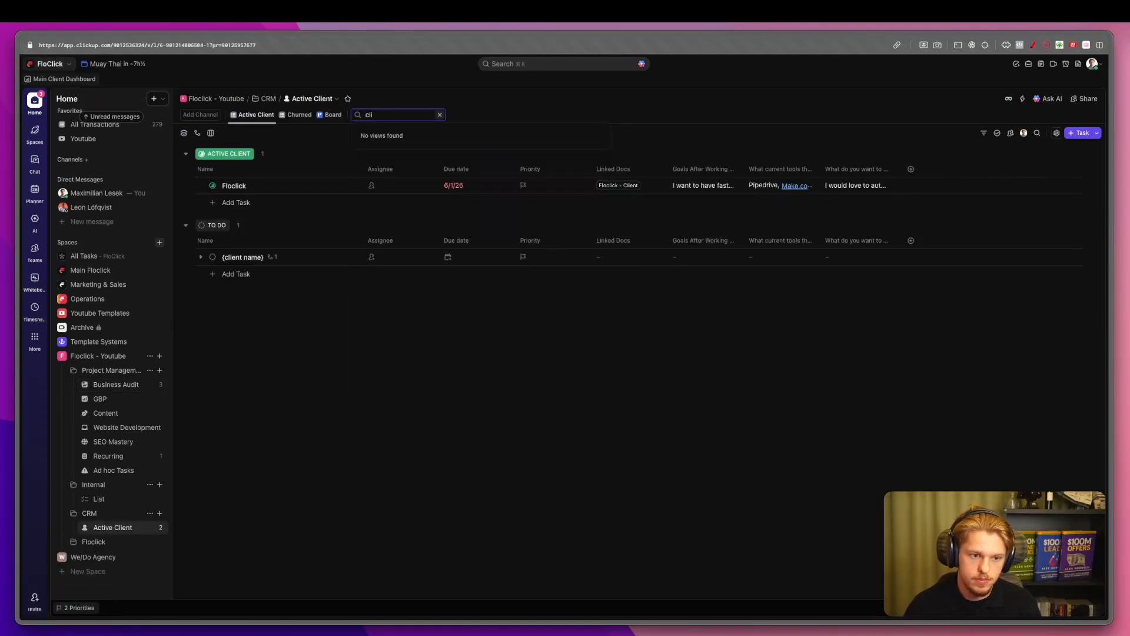
key(BackSpace)
key(BackSpace)
key(BackSpace)
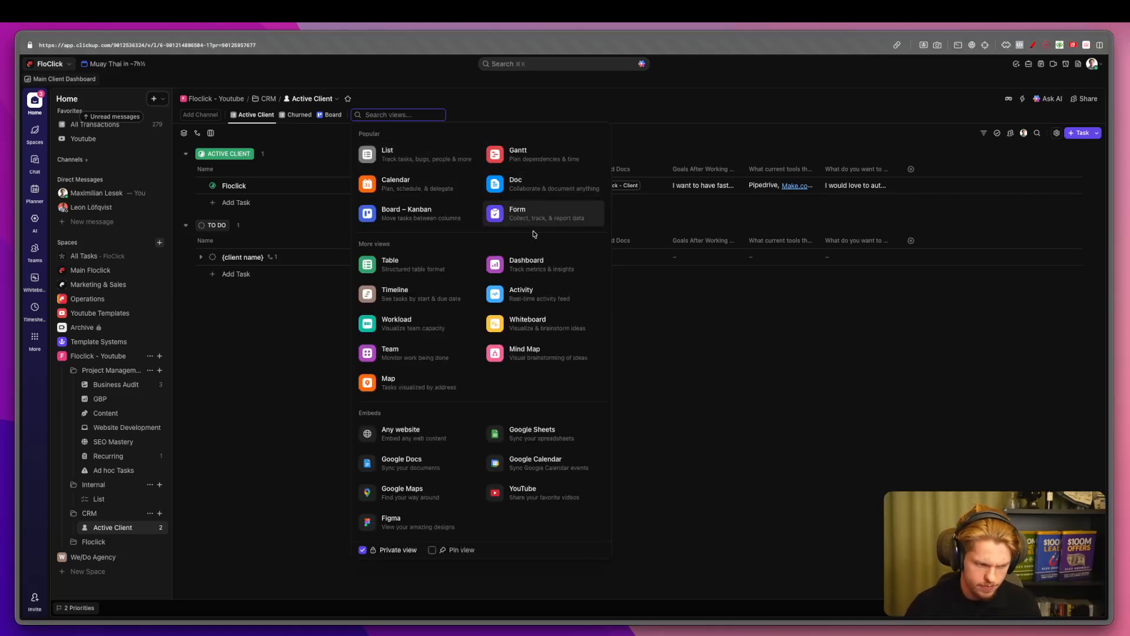
text(pro)
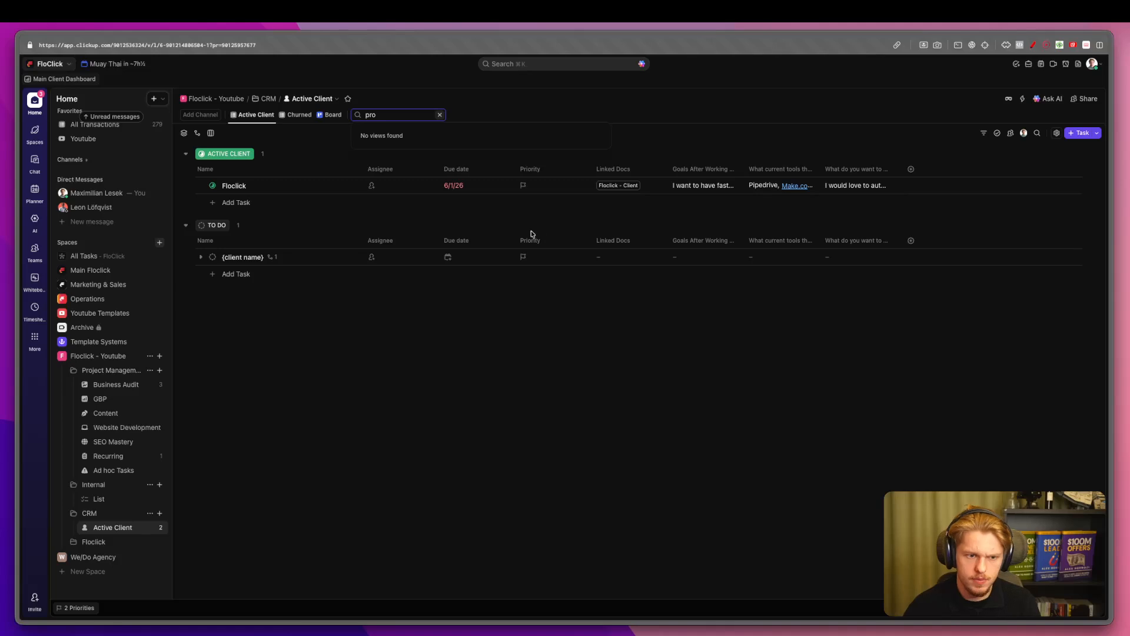
key(BackSpace)
click(517, 213)
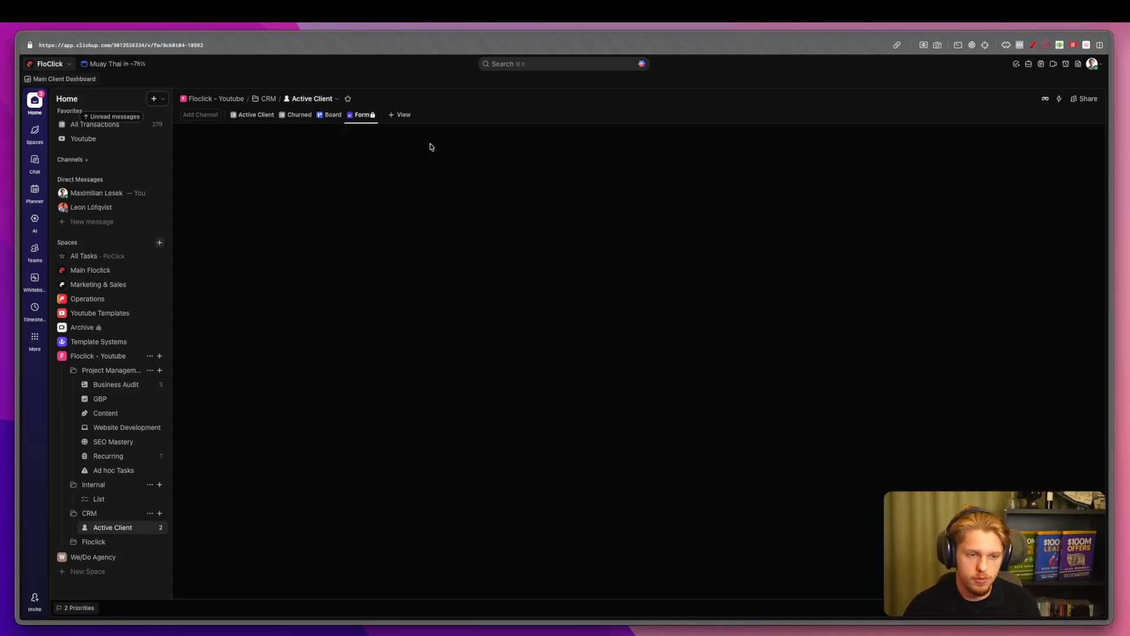
drag(363, 115, 250, 114)
click(250, 115)
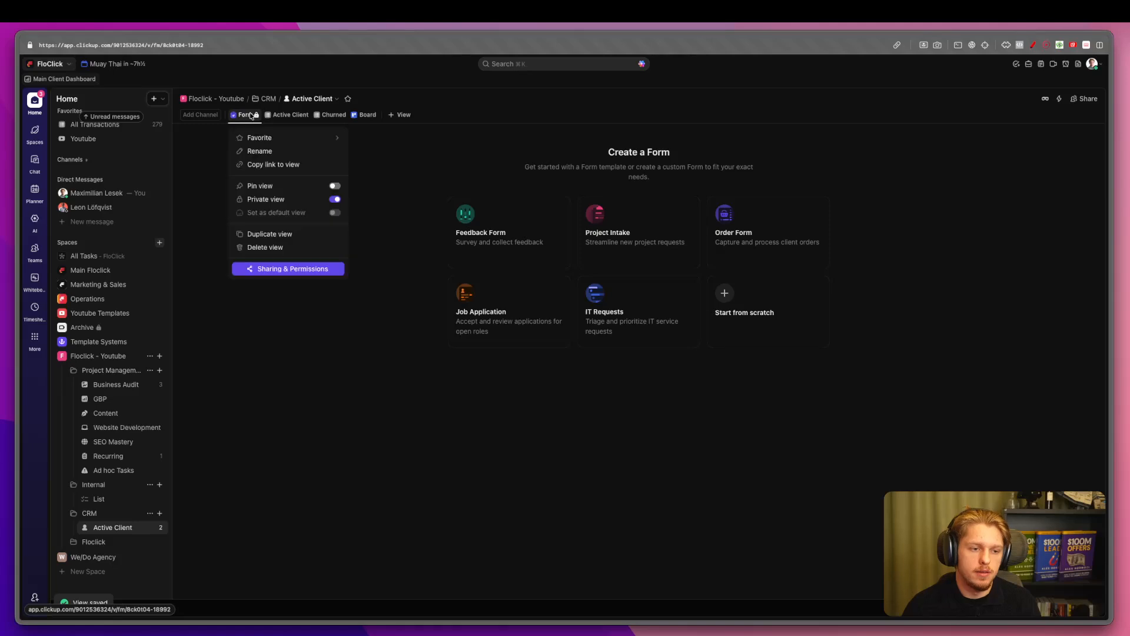
Create the form from the Project Intake template and begin renaming its view.
click(511, 176)
click(634, 232)
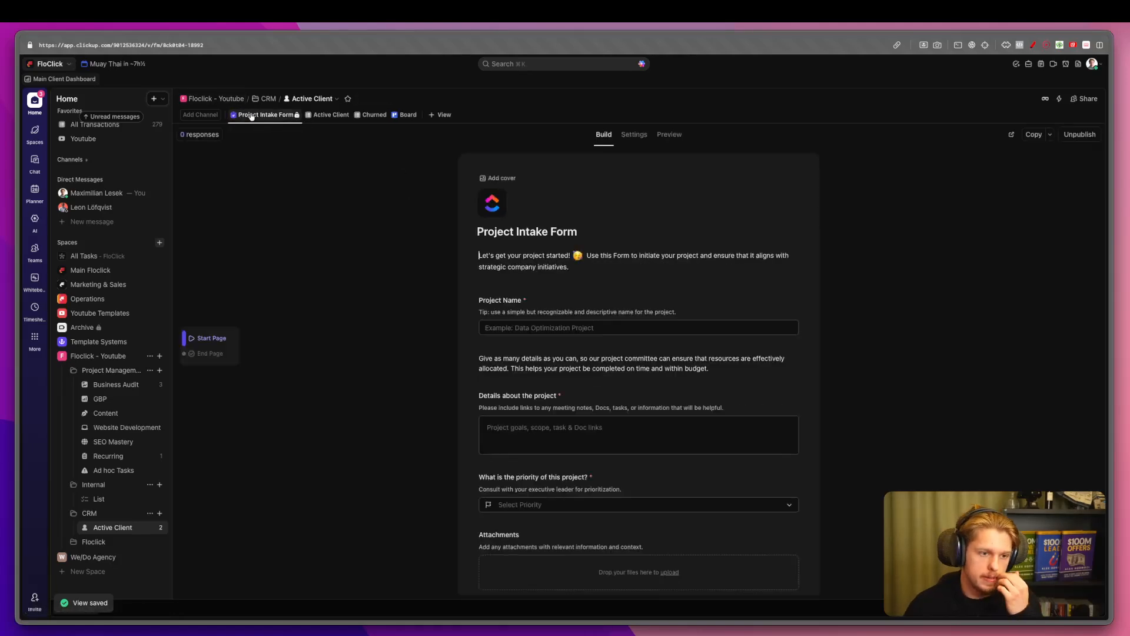
click(264, 115)
click(269, 152)
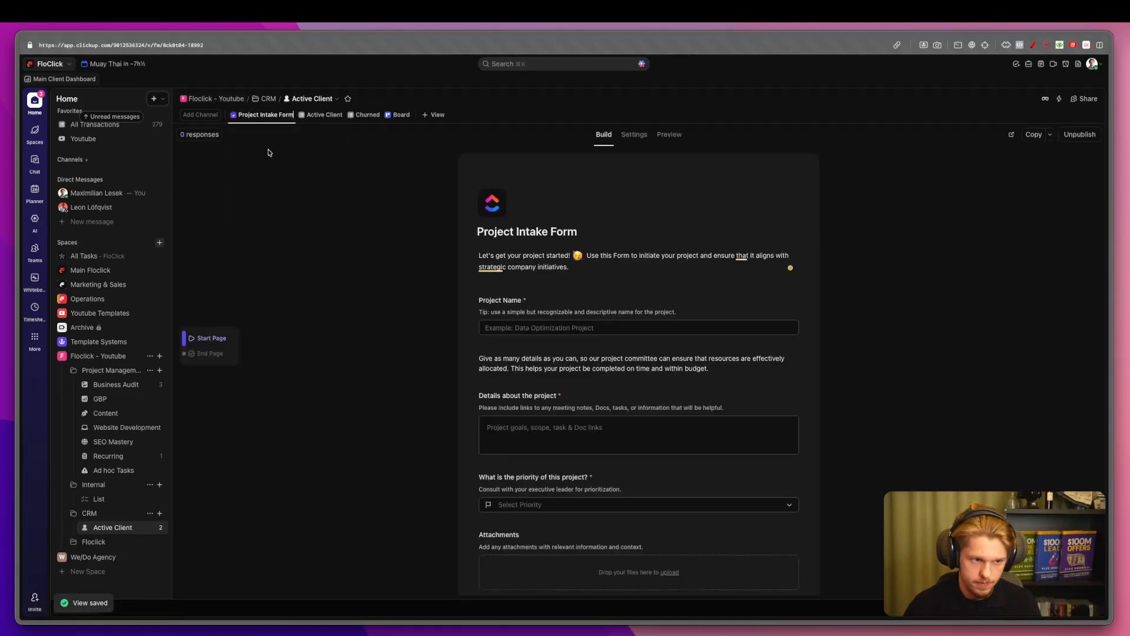
key(BackSpace)
text(Add A clien)
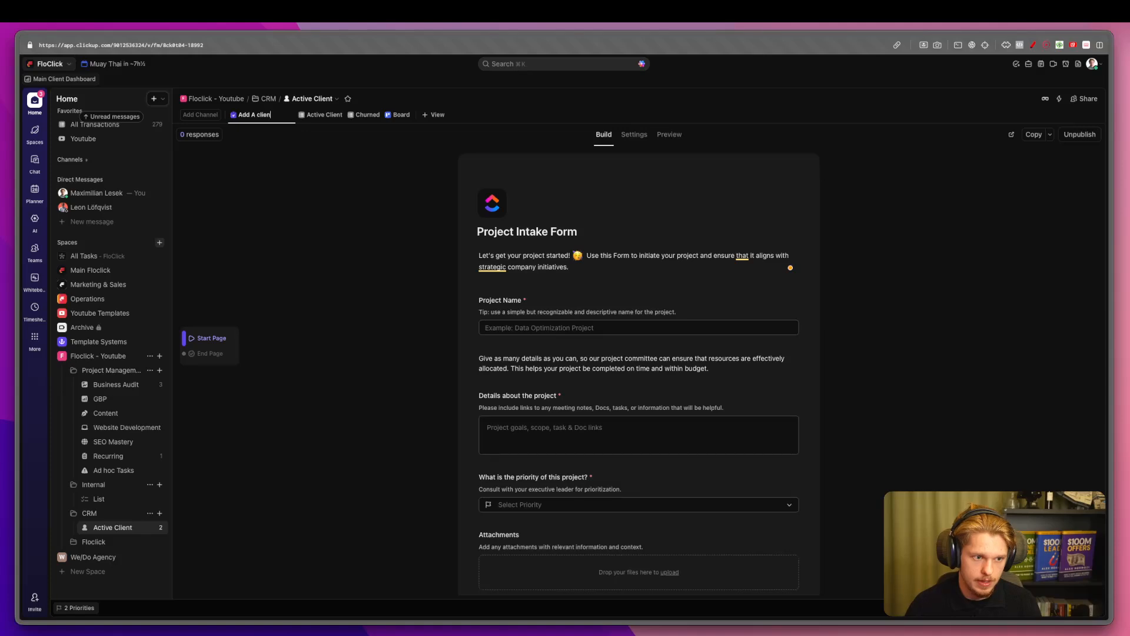
key(Return)
Rename the form view to 'Add a client through here'.
click(266, 115)
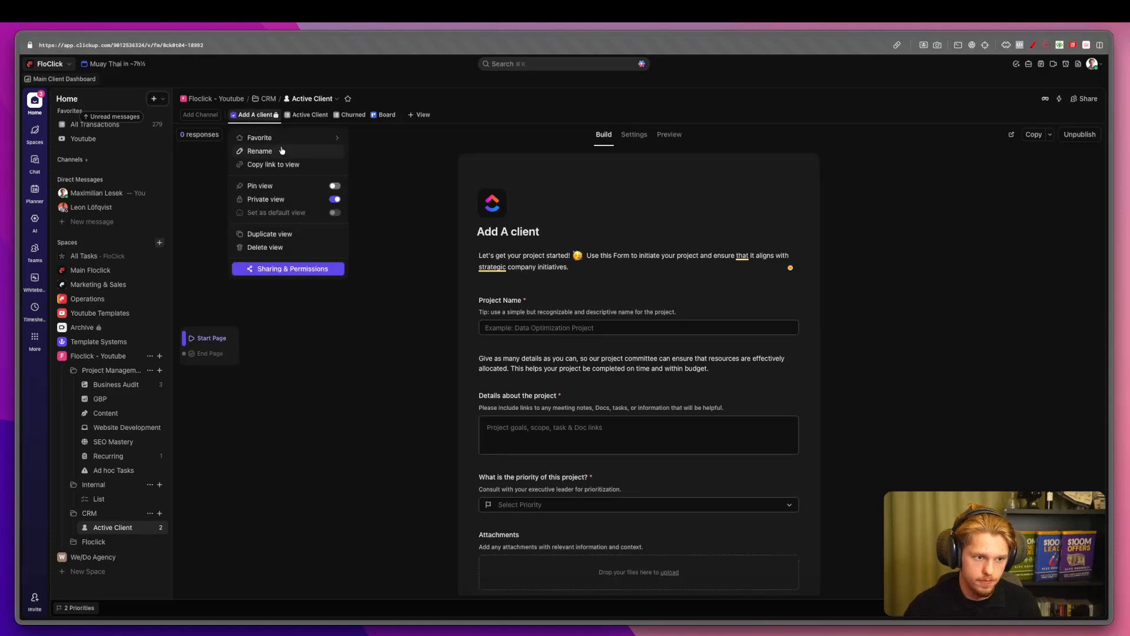
click(279, 150)
key(BackSpace)
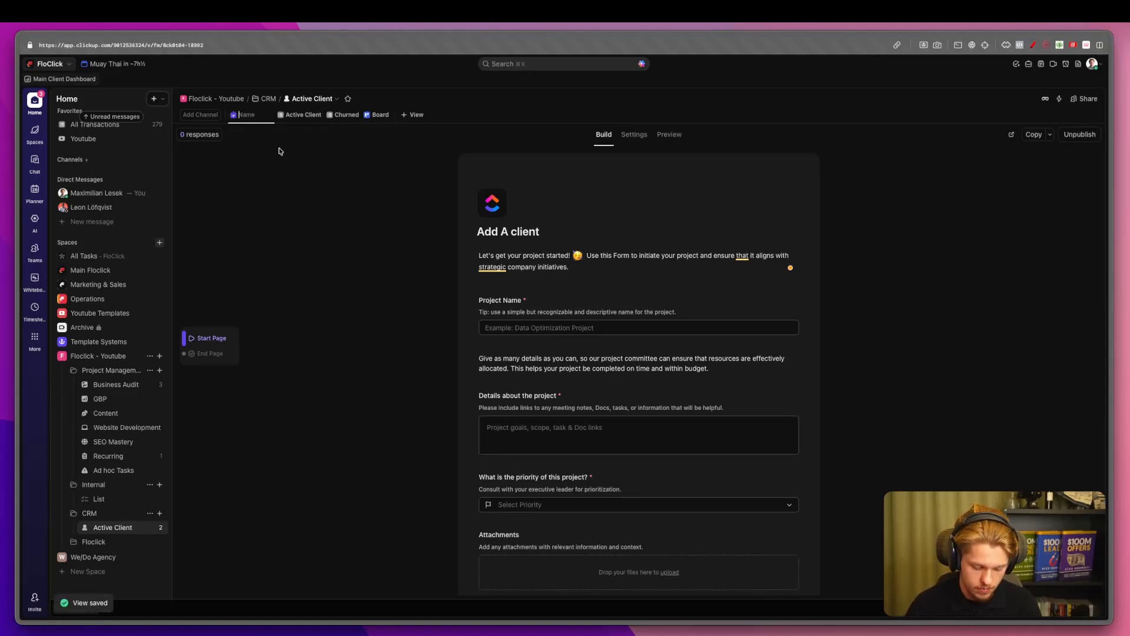
text(Add a client through here)
key(Return)
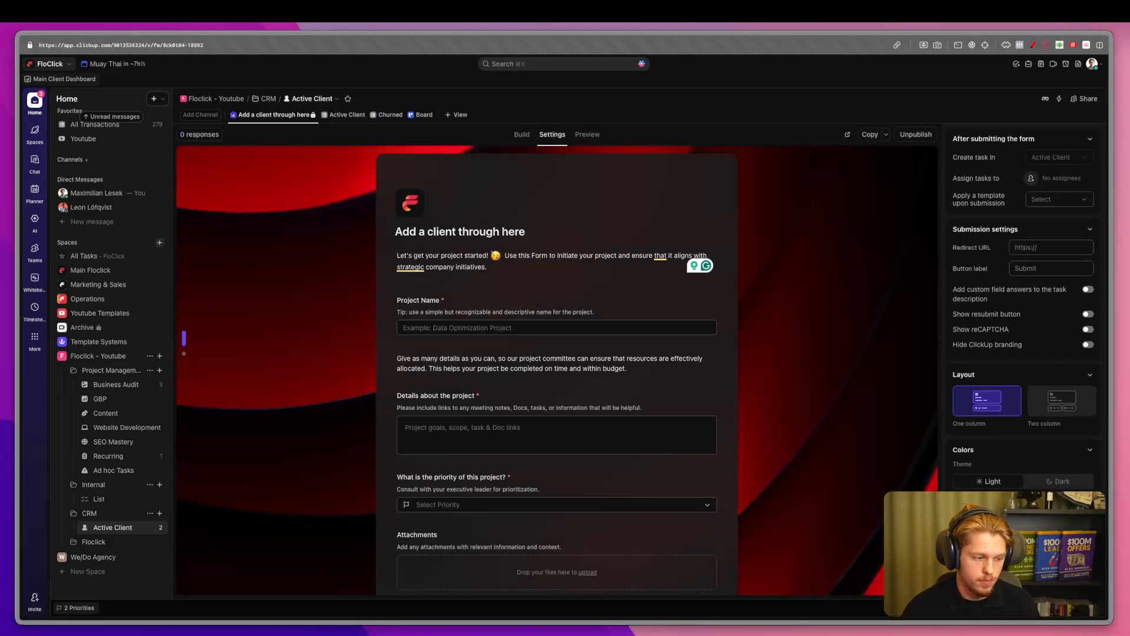
Switch the form to the Dark theme and check it in Preview.
click(590, 134)
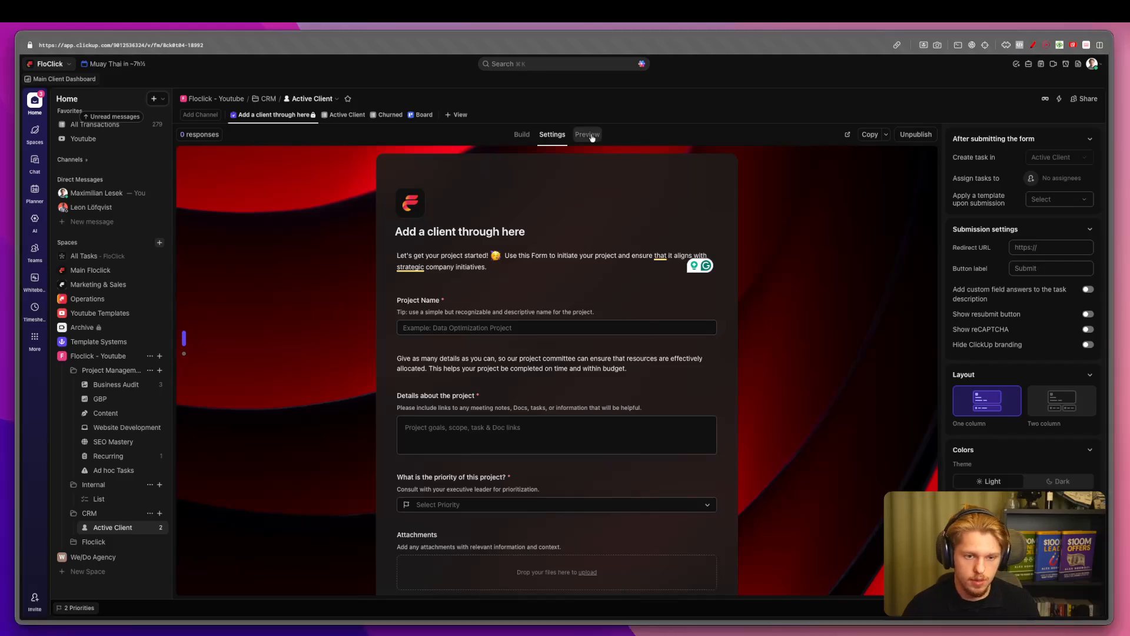
click(640, 136)
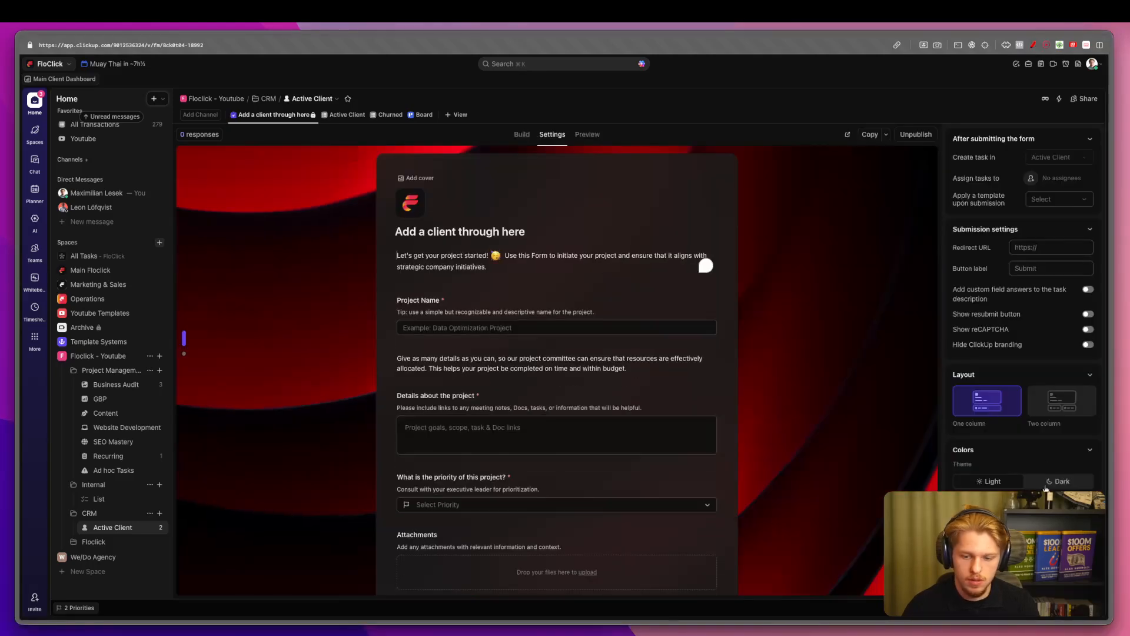
click(590, 135)
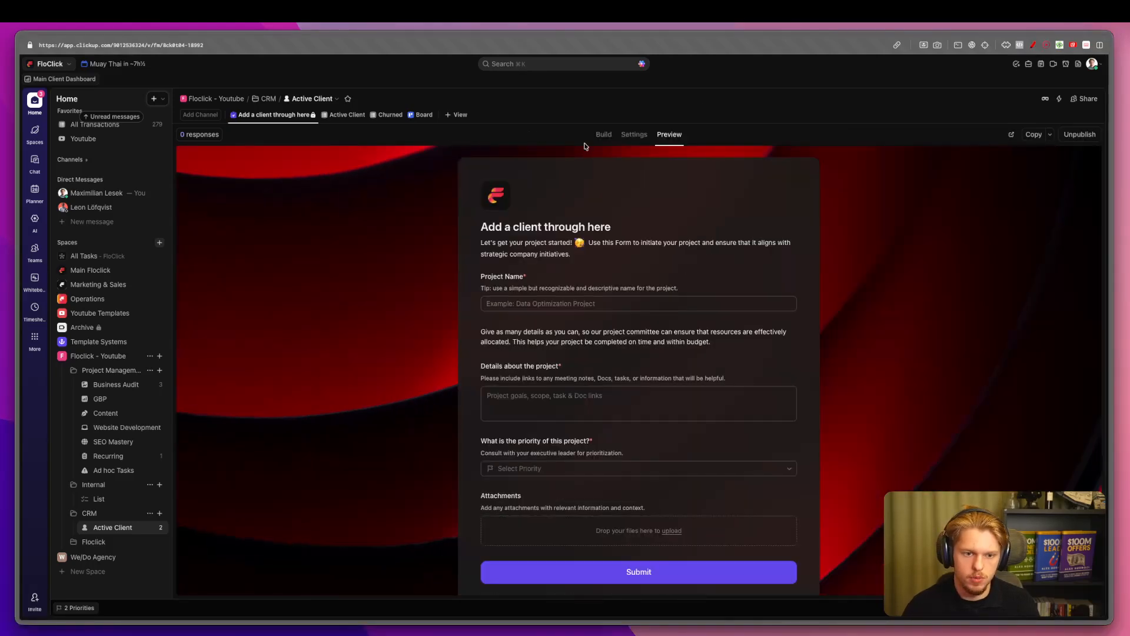
click(630, 135)
Start replacing the form description with 'Add Clients Here during the Kickoff Call'.
click(435, 255)
triple_click(518, 259)
key(BackSpace)
text(Add Clients Here during the Kickoff)
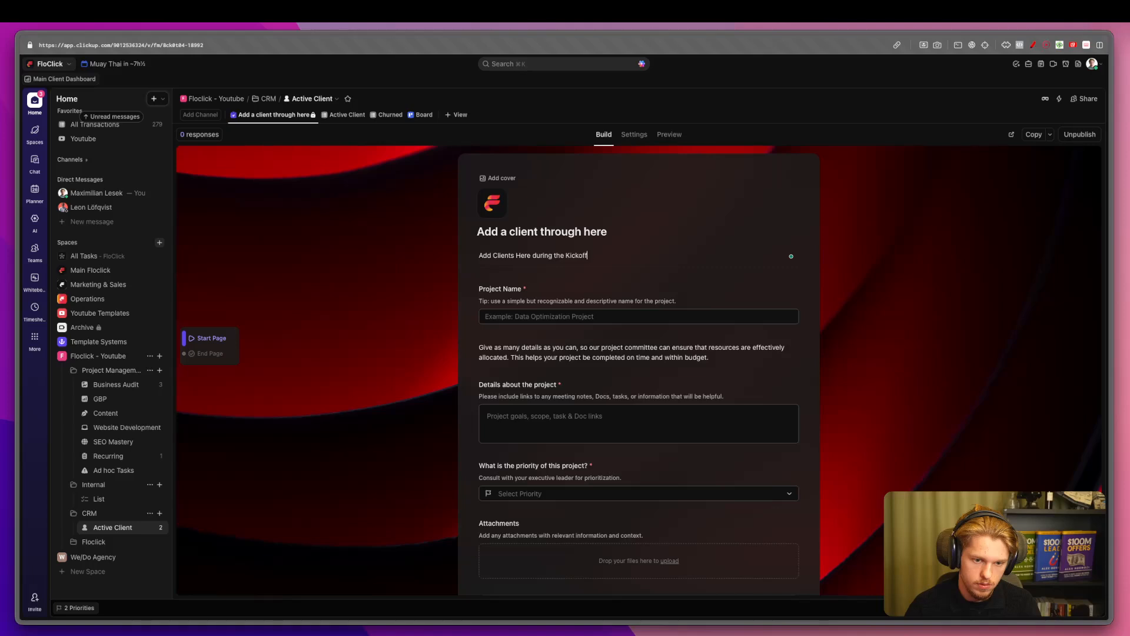
Finish the description and rename the Project Name question to 'Client Name'.
key(Return)
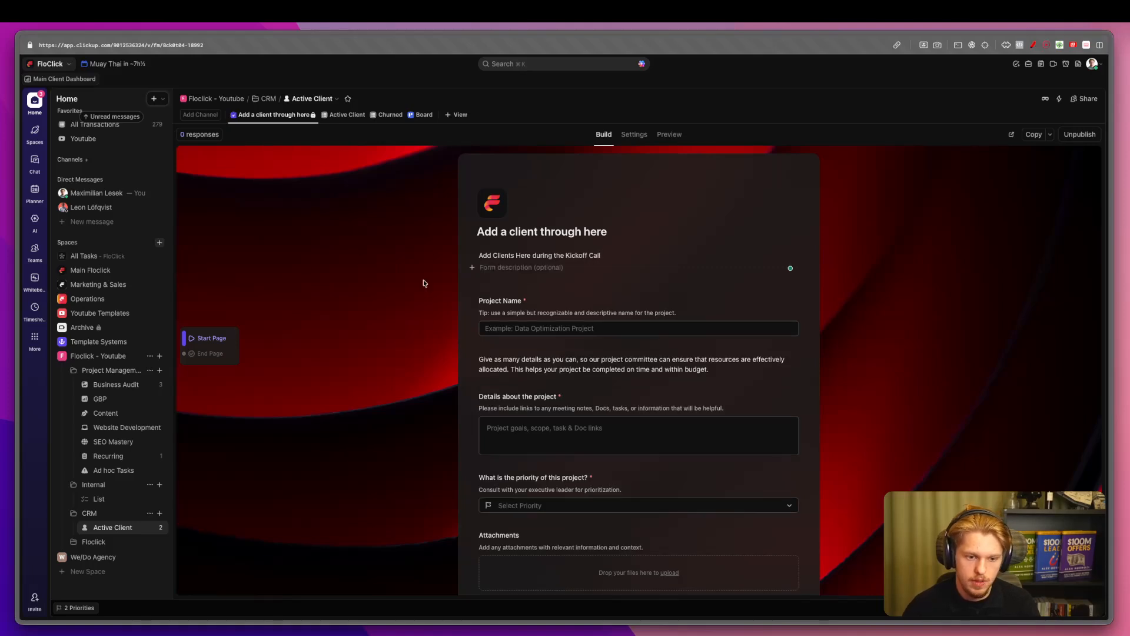
click(508, 304)
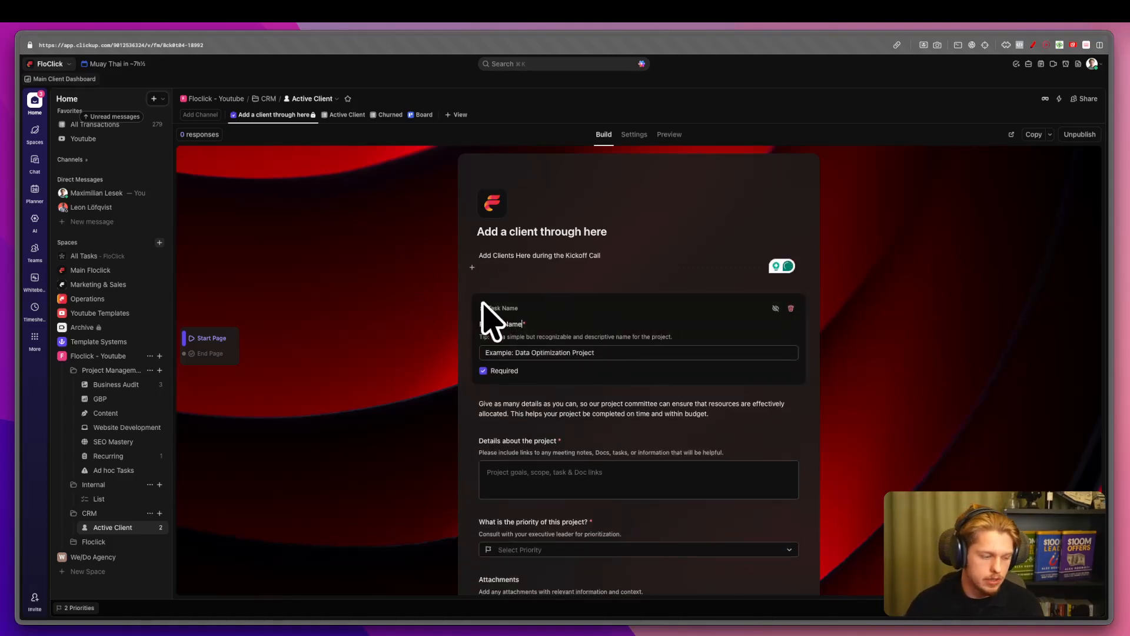
triple_click(507, 323)
text(Client Name)
key(Escape)
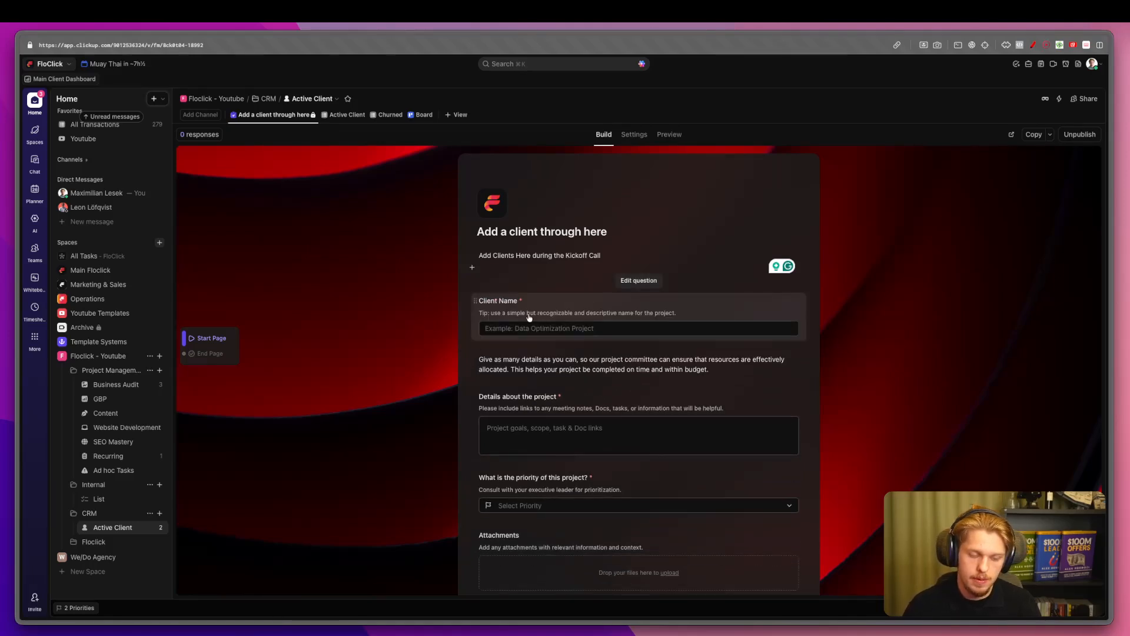
Change the Client Name placeholder to 'Example: Floclick'.
click(529, 317)
click(518, 352)
drag(670, 356, 615, 351)
click(518, 356)
text(Floclick)
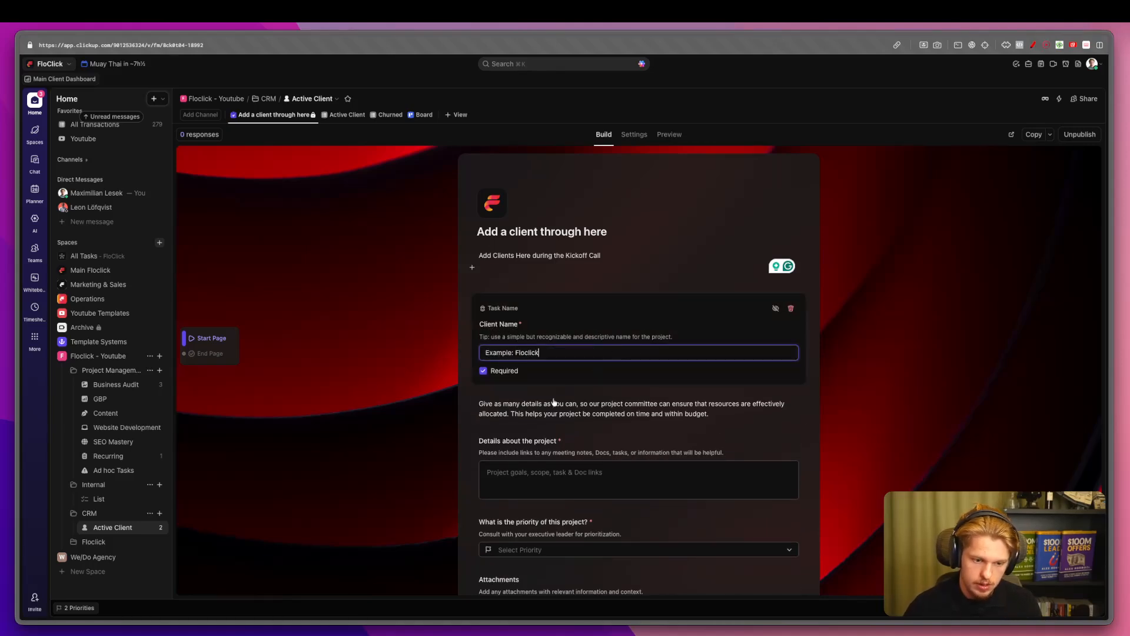
click(554, 403)
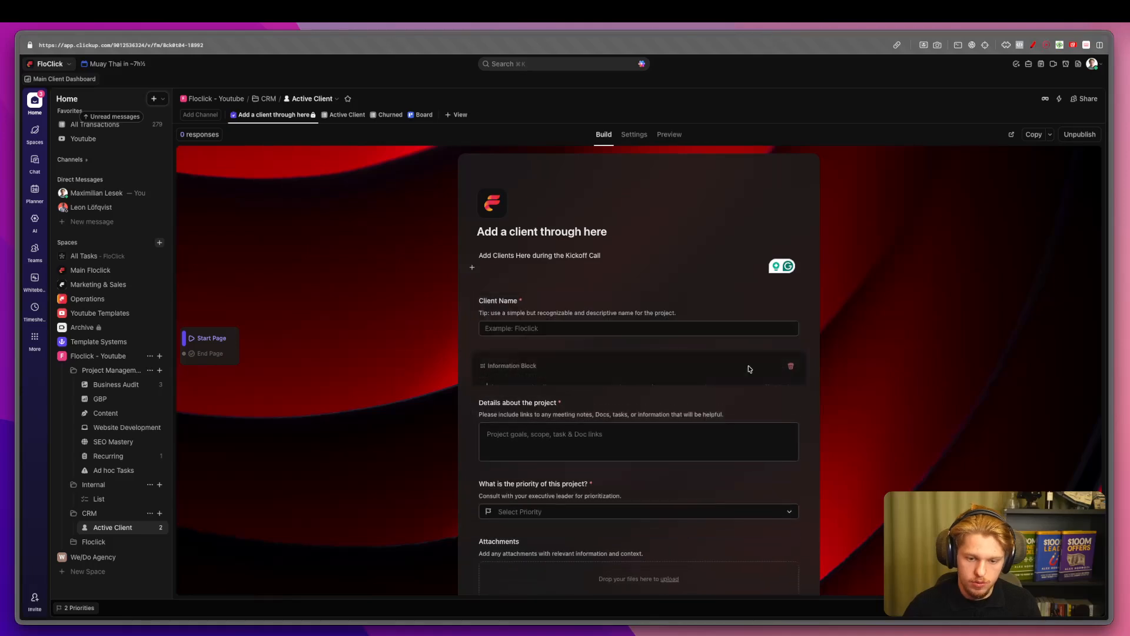
Delete the information block and the project details, priority and attachments questions.
click(789, 367)
click(790, 370)
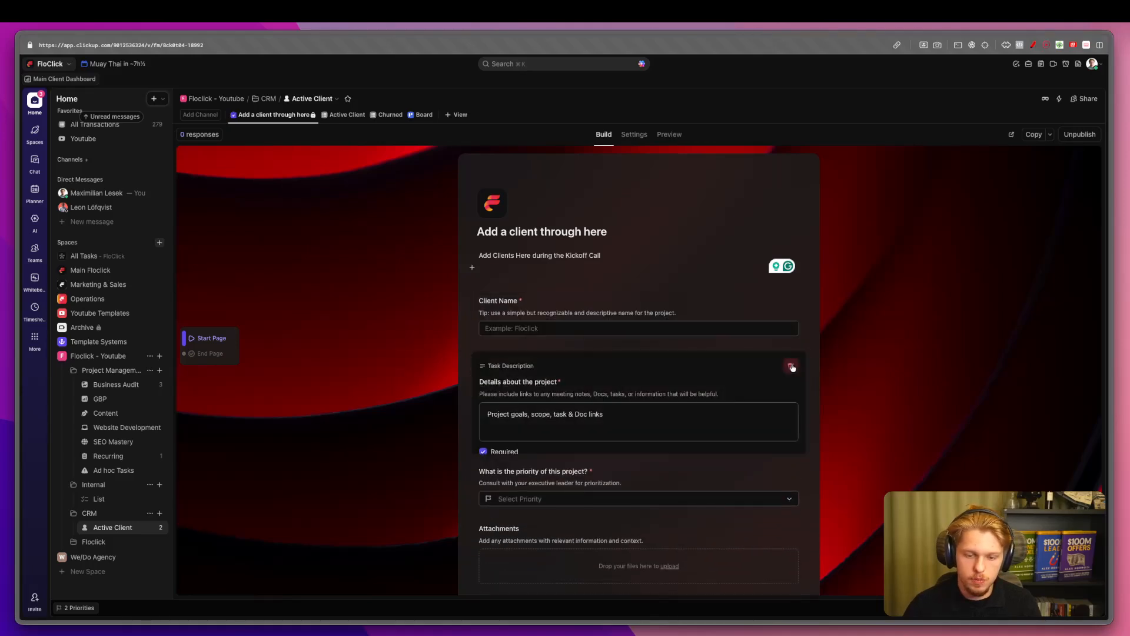
click(789, 366)
click(761, 370)
click(789, 368)
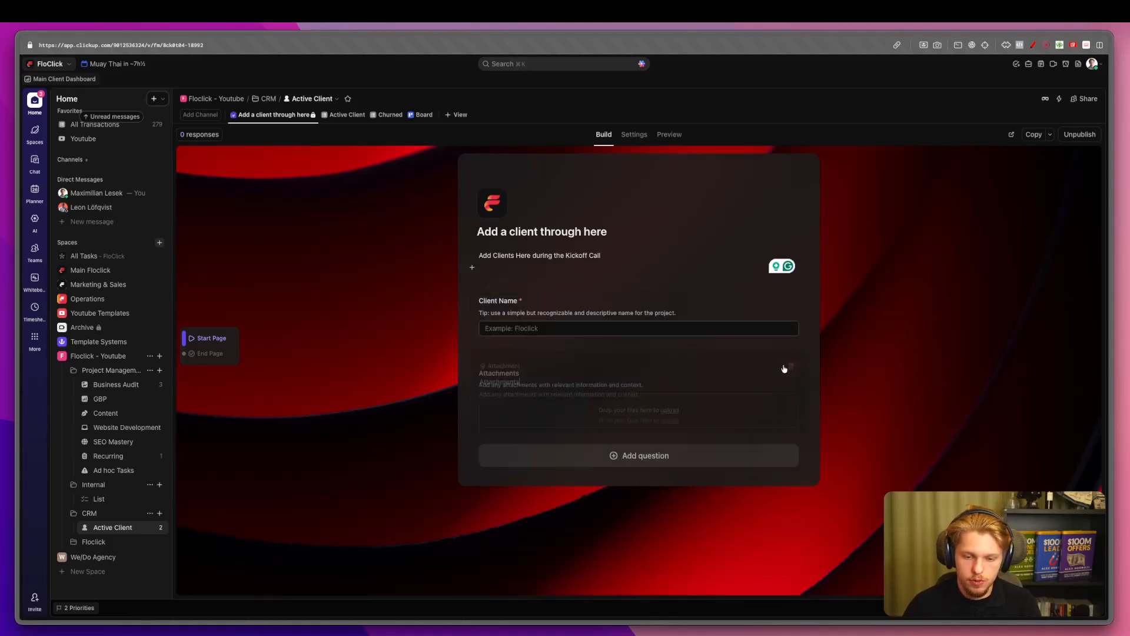
click(790, 366)
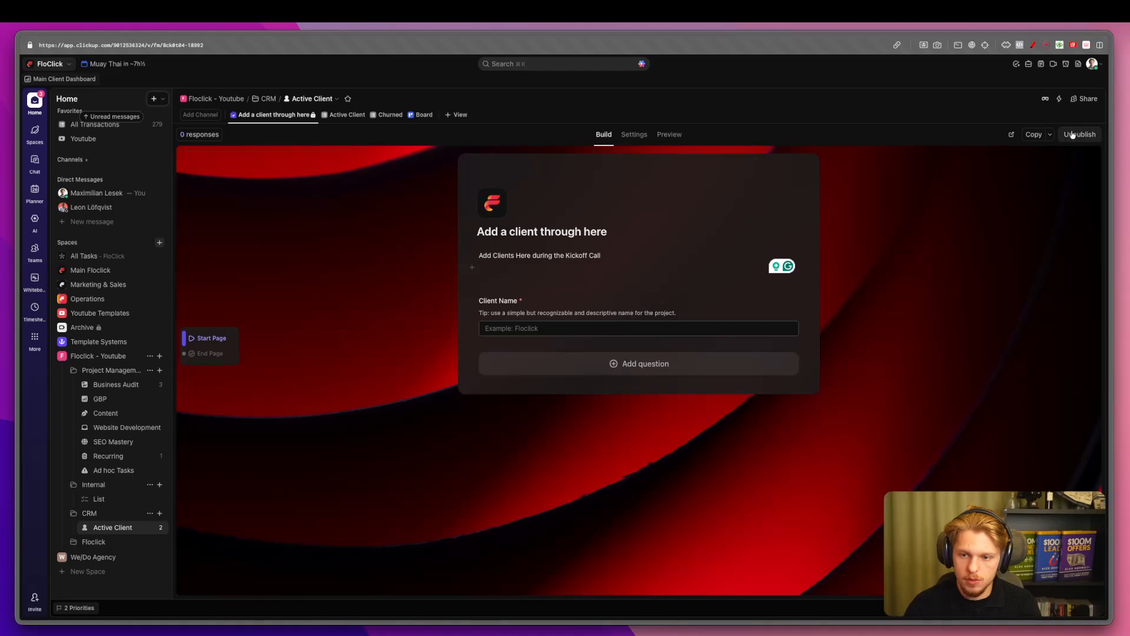
Add an Assignee question titled 'Assign Project Manager'.
click(609, 361)
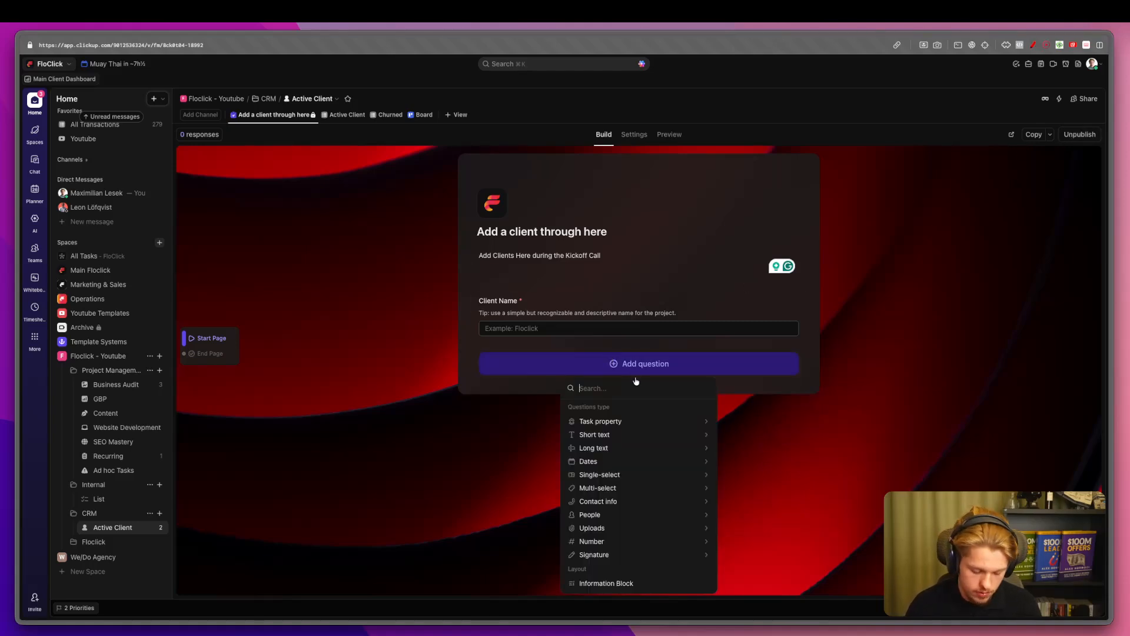
text(ass)
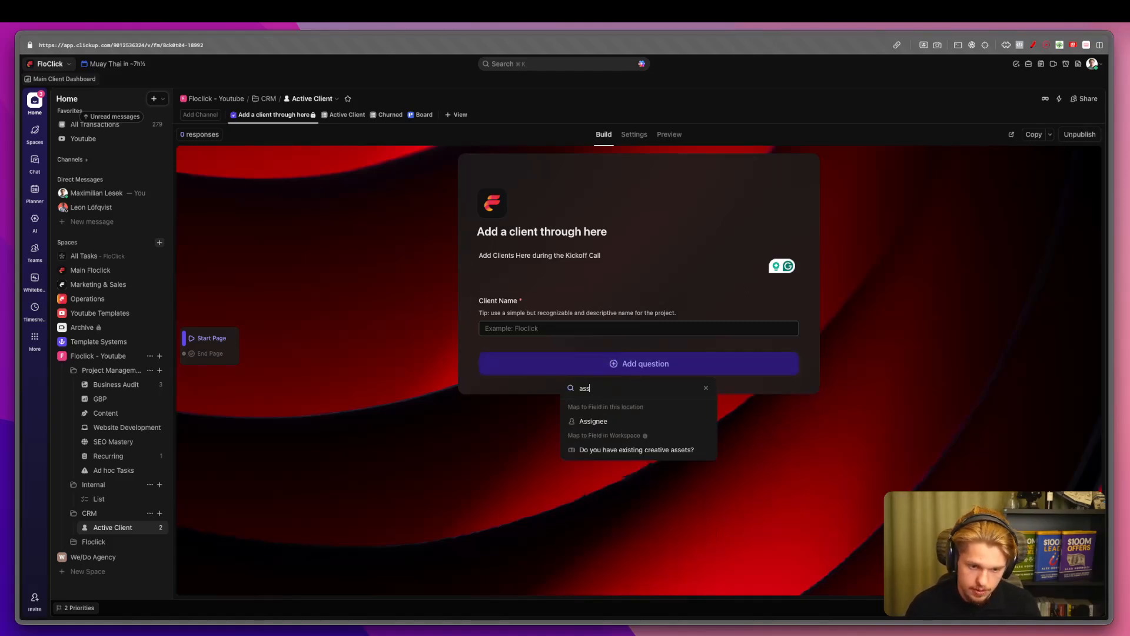
click(610, 418)
double_click(495, 380)
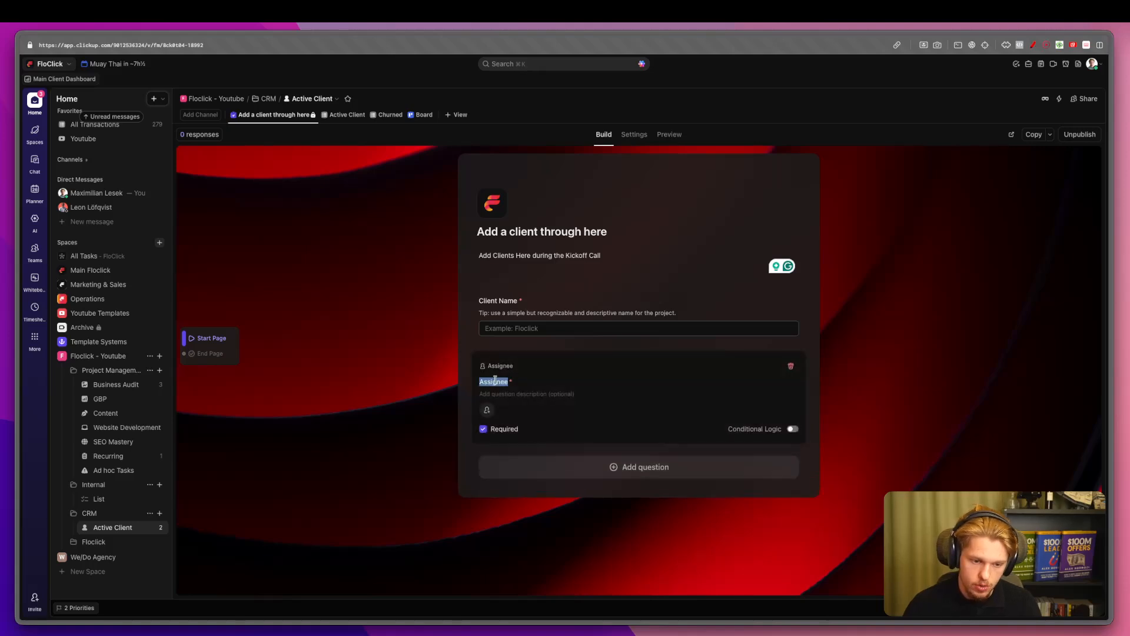
text(Assign Project Manager)
click(920, 293)
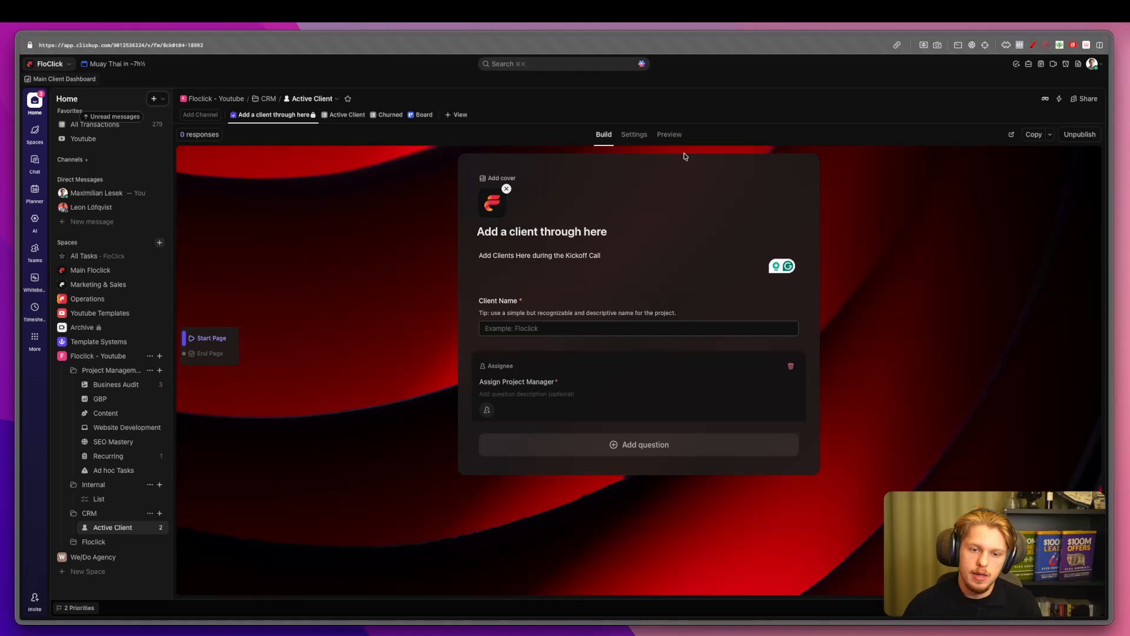
Review the form's settings, then return to Build and browse the question types.
click(634, 135)
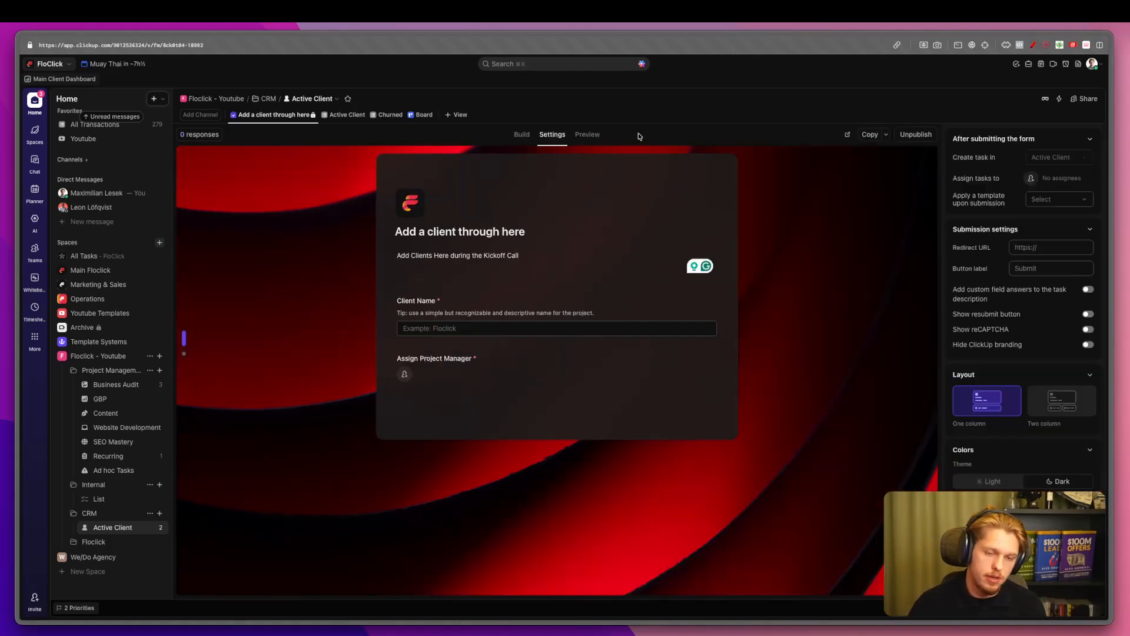
key(ctrl+alt+a)
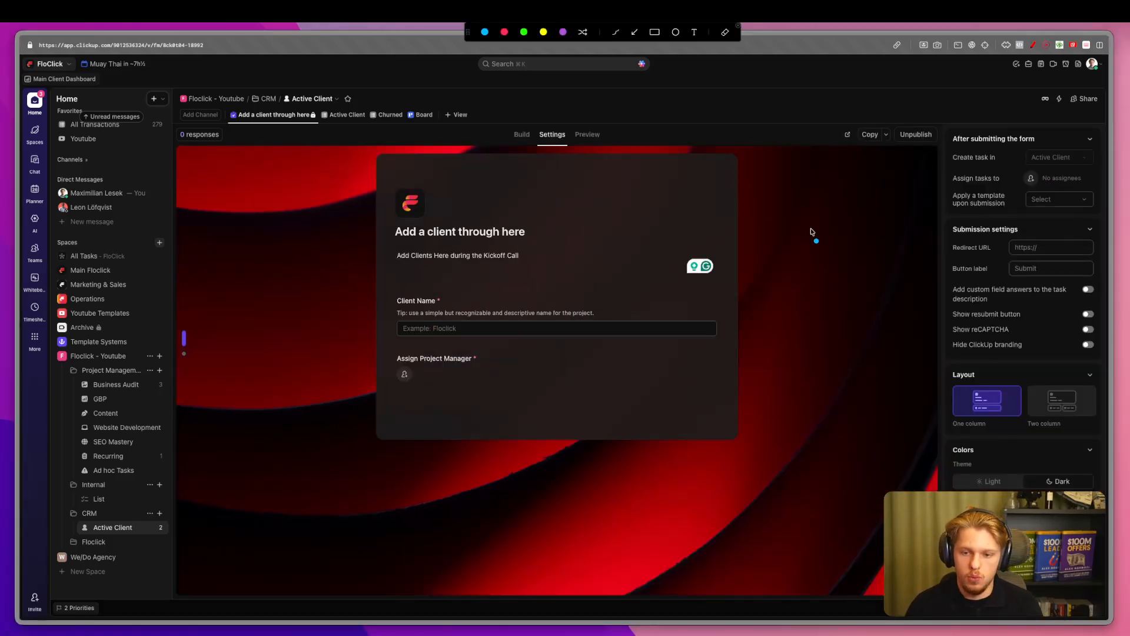
mouse_move(390, 182)
mouse_down()
mouse_move(375, 377)
mouse_move(389, 399)
mouse_up()
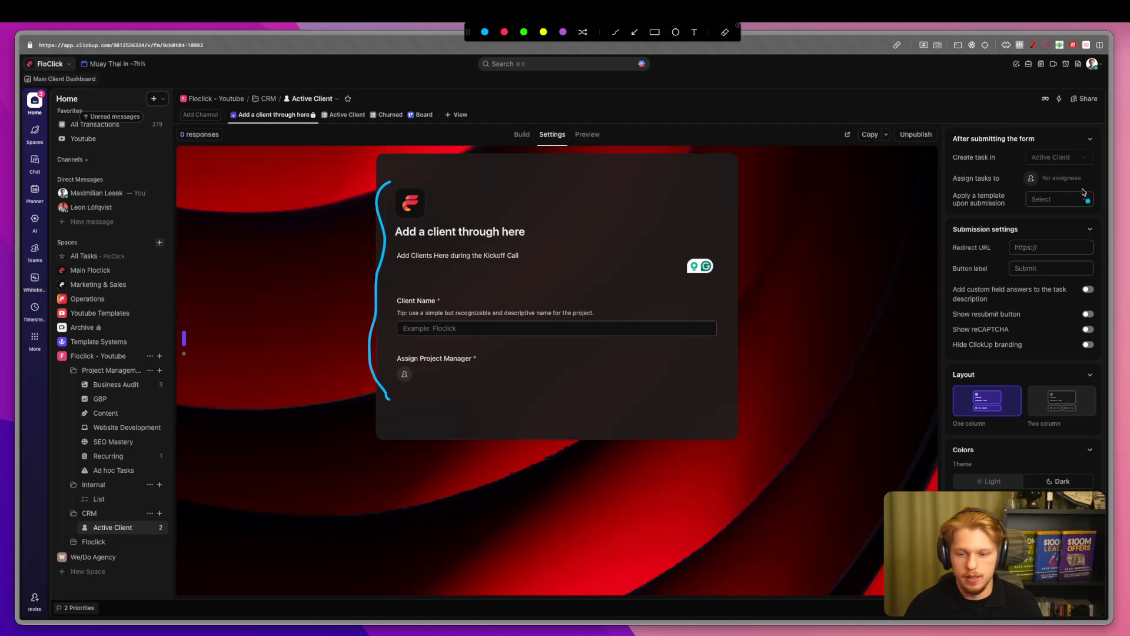
drag(1026, 179, 1036, 218)
mouse_move(955, 190)
mouse_down()
mouse_move(944, 202)
mouse_move(956, 220)
mouse_up()
key(Escape)
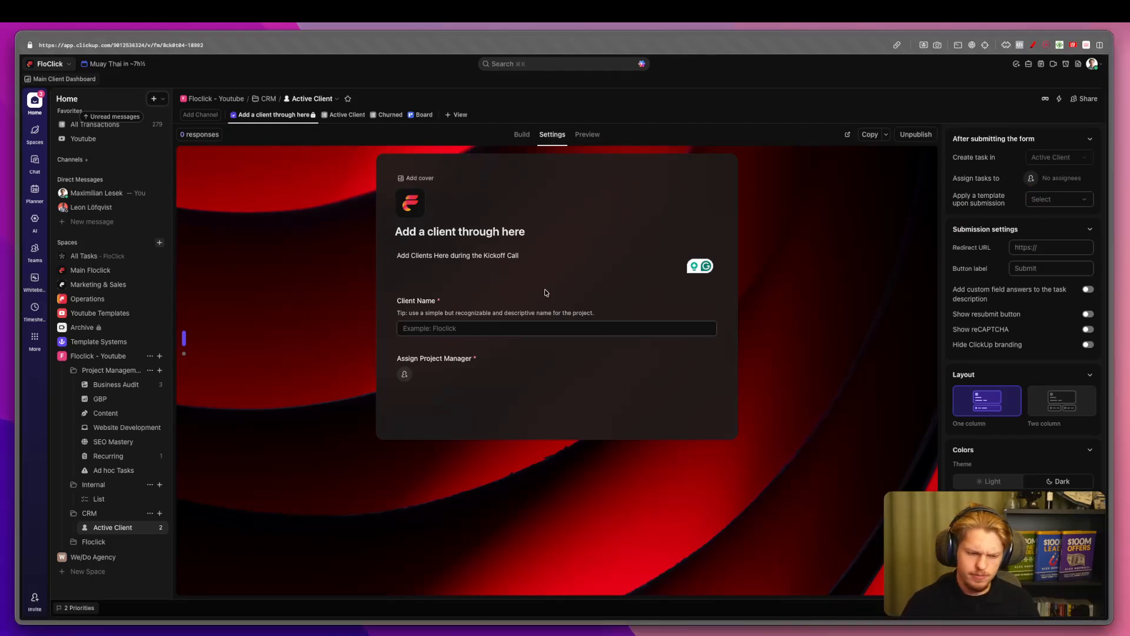
click(428, 380)
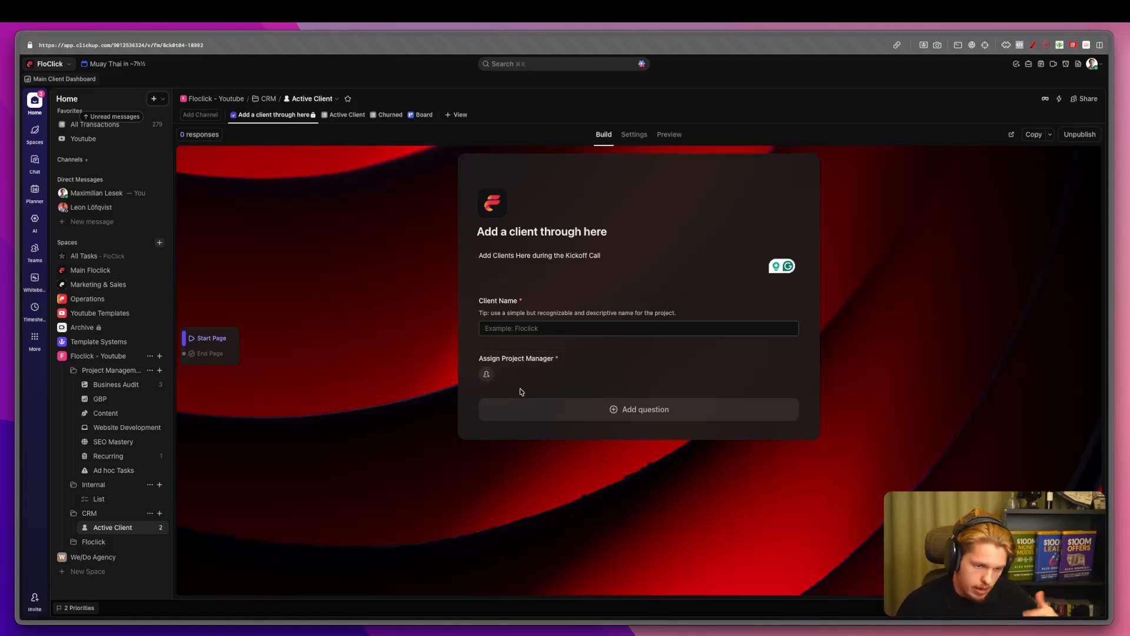
click(555, 407)
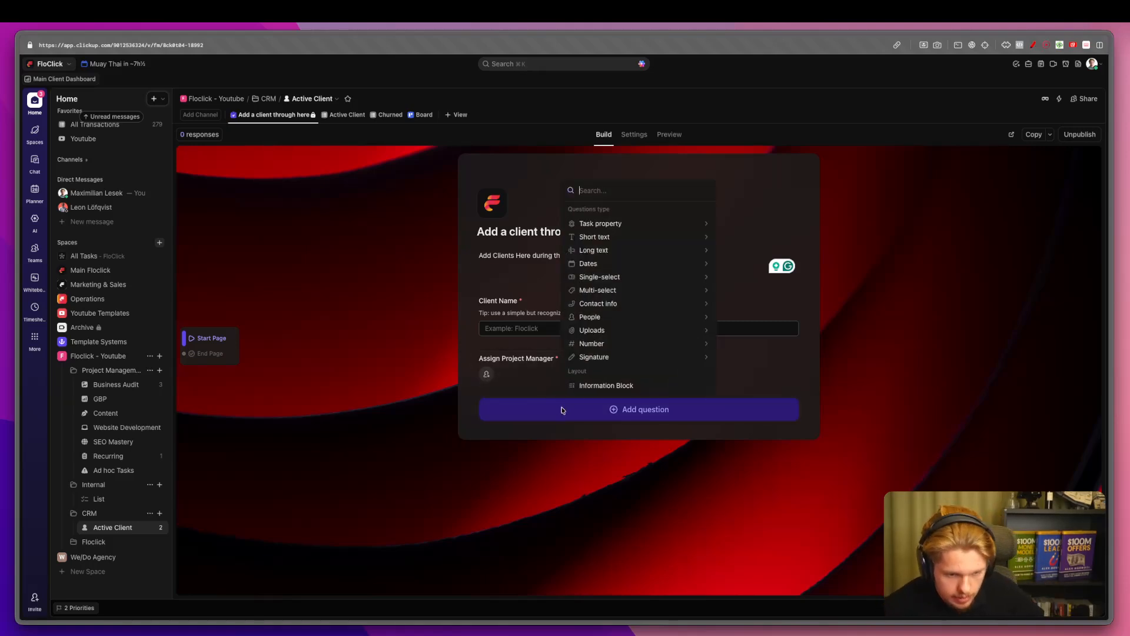
mouse_move(608, 227)
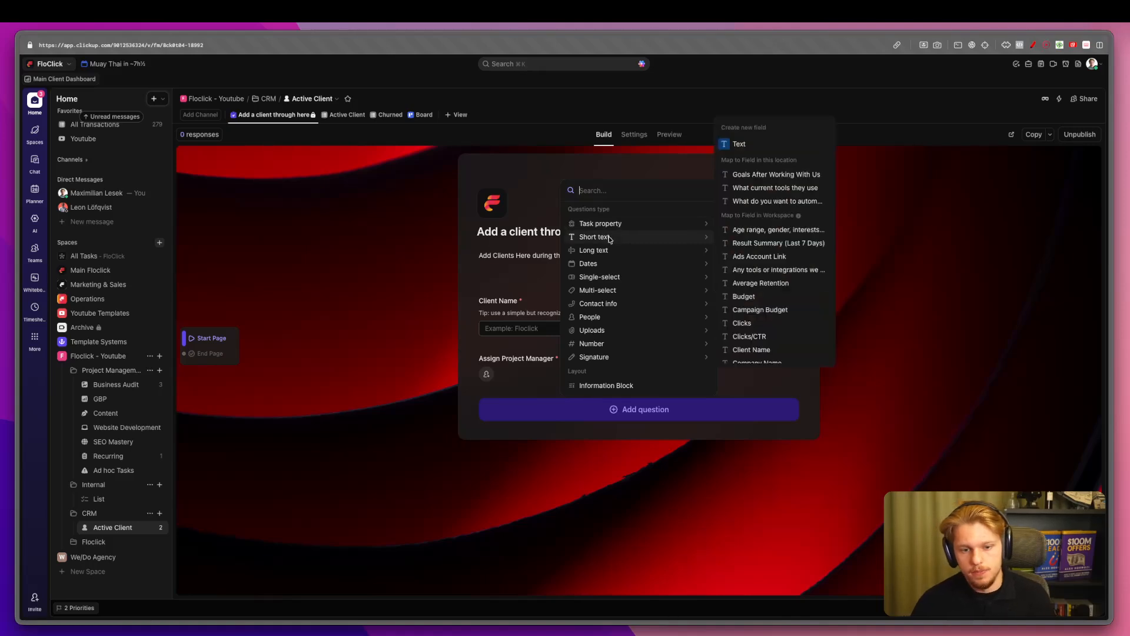
Switch off Private view for the 'Add a client through here' form view.
click(346, 115)
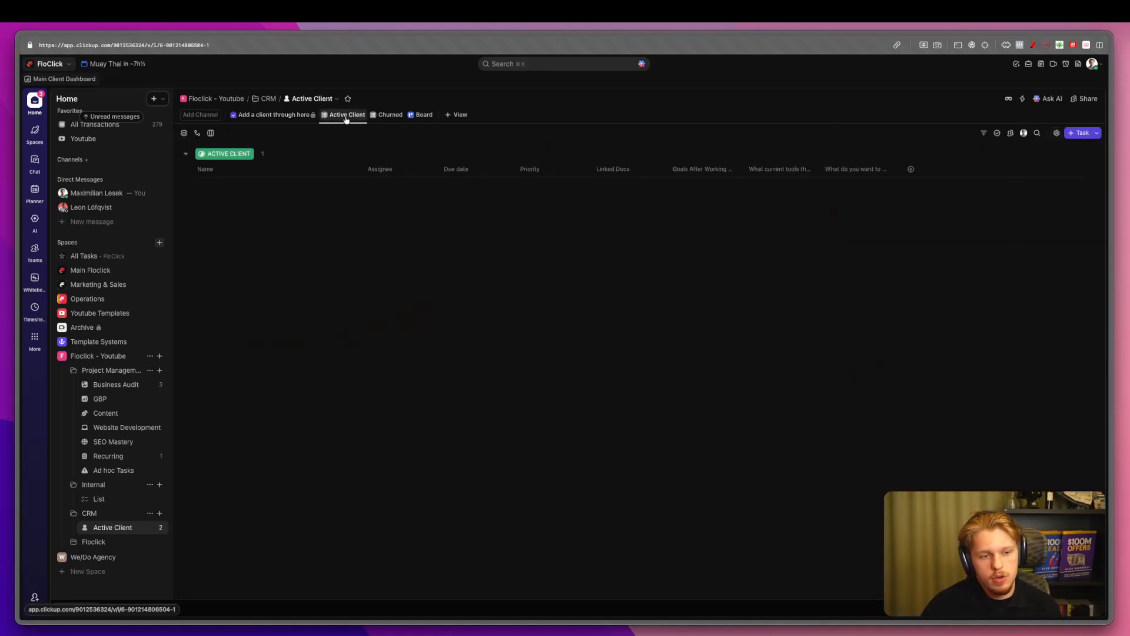
right_click(276, 115)
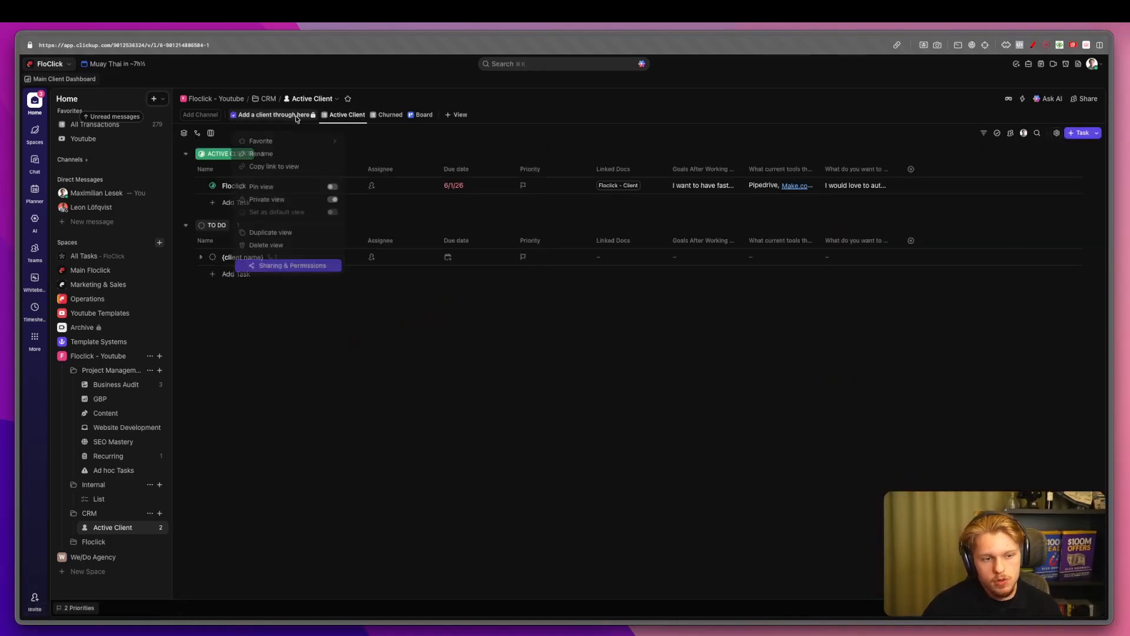
click(336, 200)
click(490, 296)
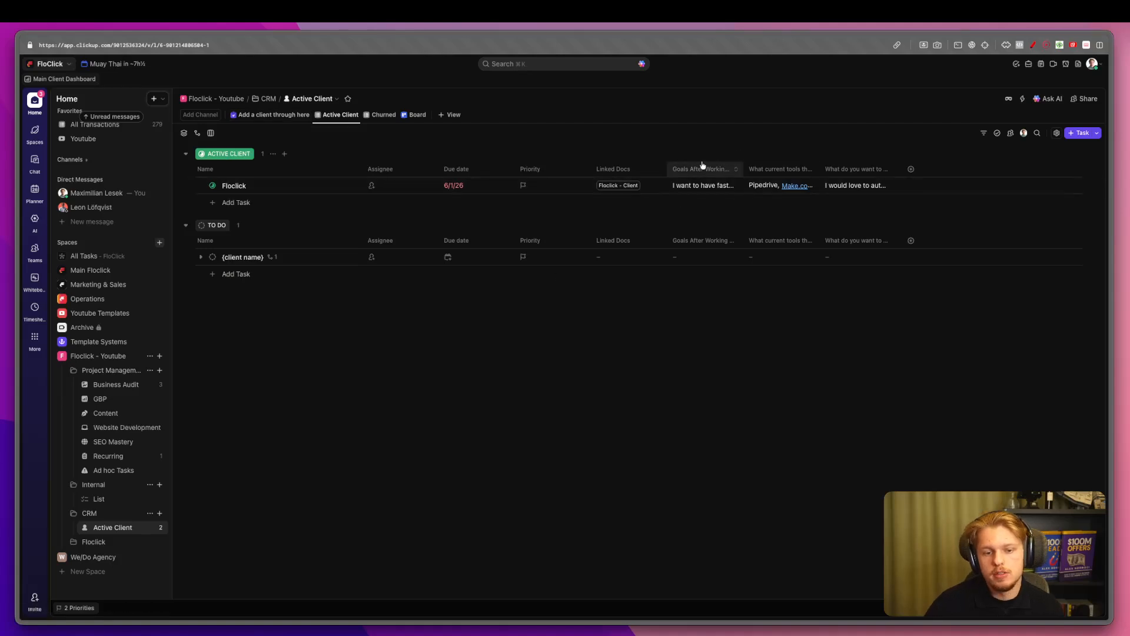
Test-submit the empty form to check its required fields, then review its settings.
click(294, 115)
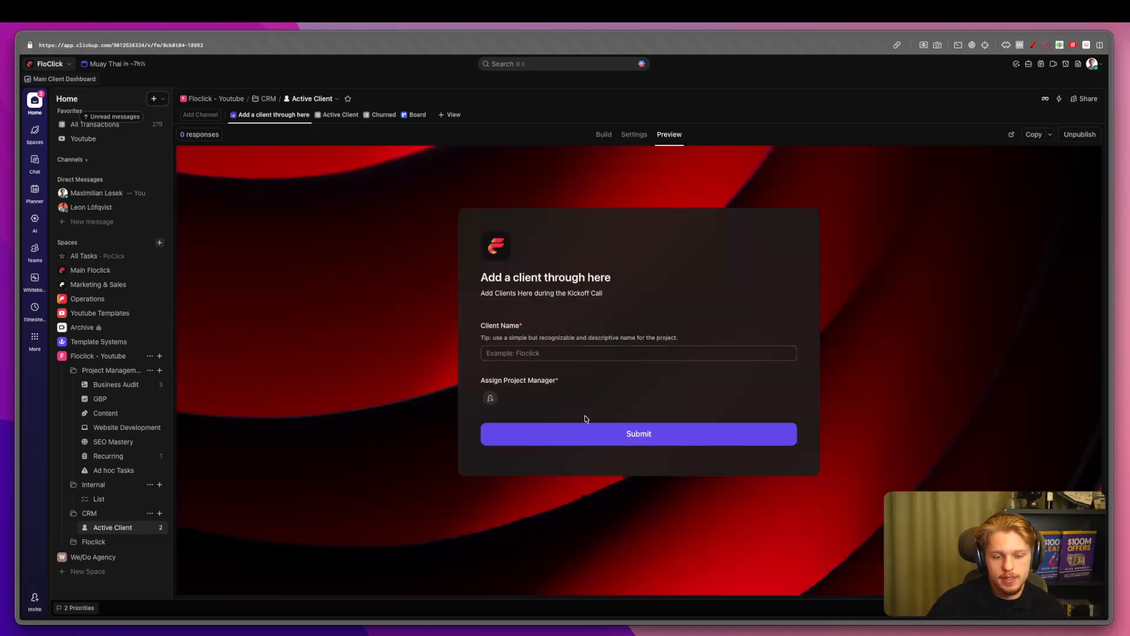
click(580, 426)
click(639, 136)
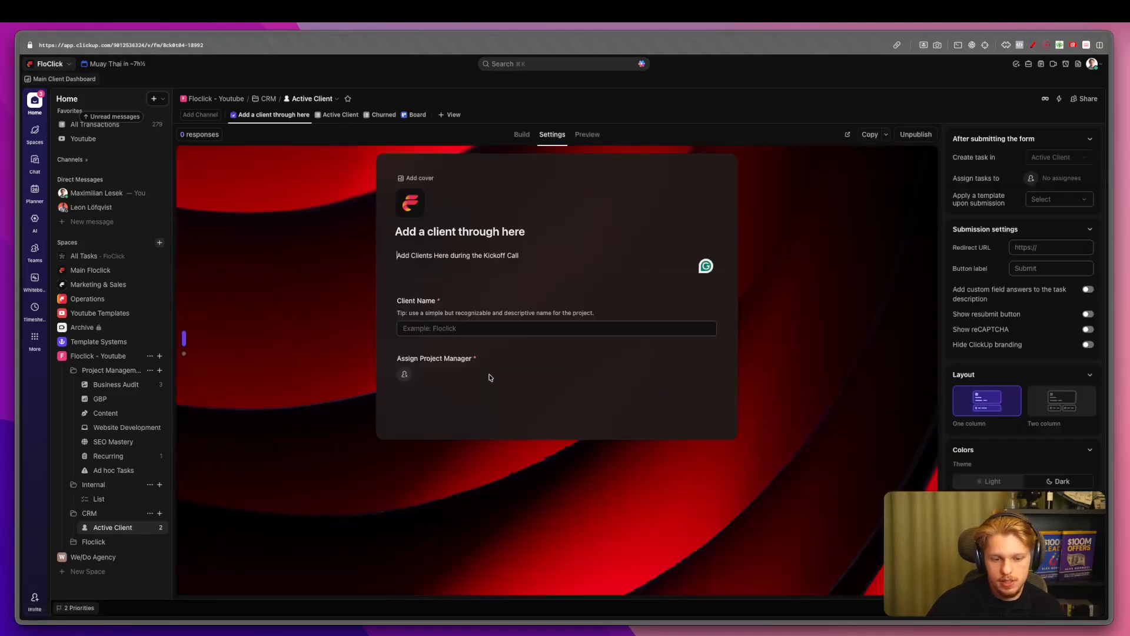
click(523, 135)
click(568, 409)
Add an Attachments question titled 'Client Contract'.
text(att)
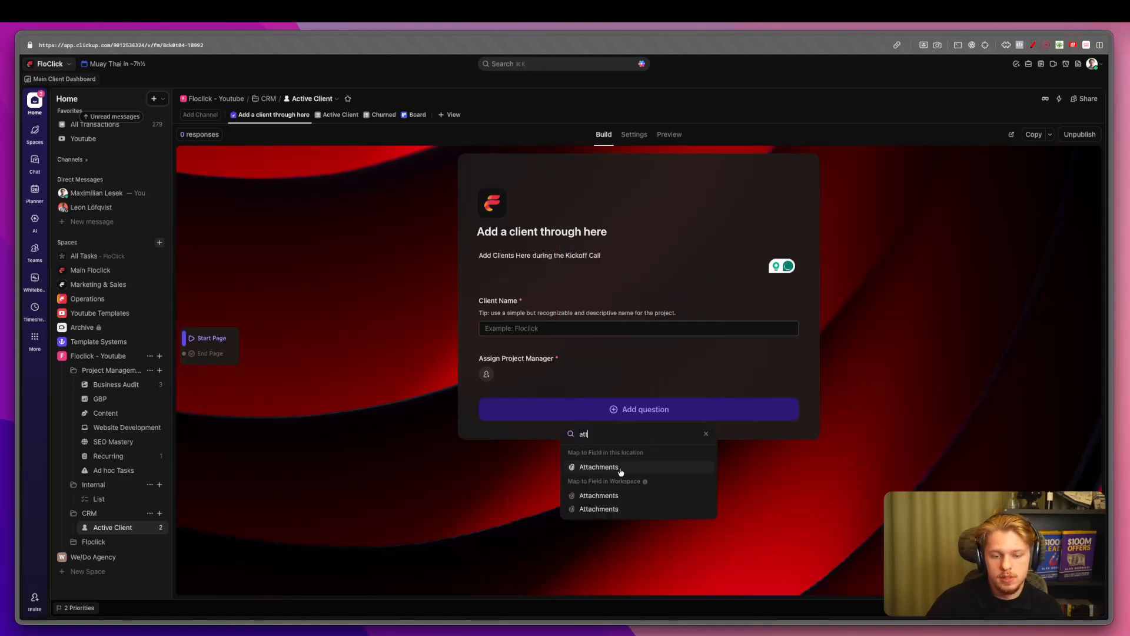
click(618, 466)
double_click(509, 424)
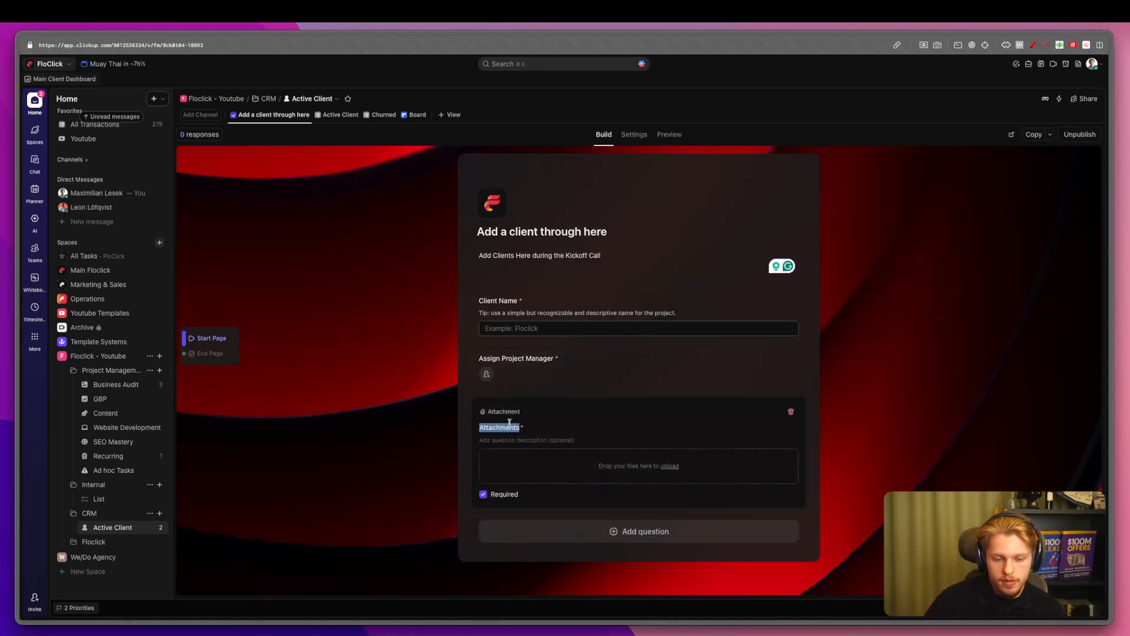
text(Client Docu)
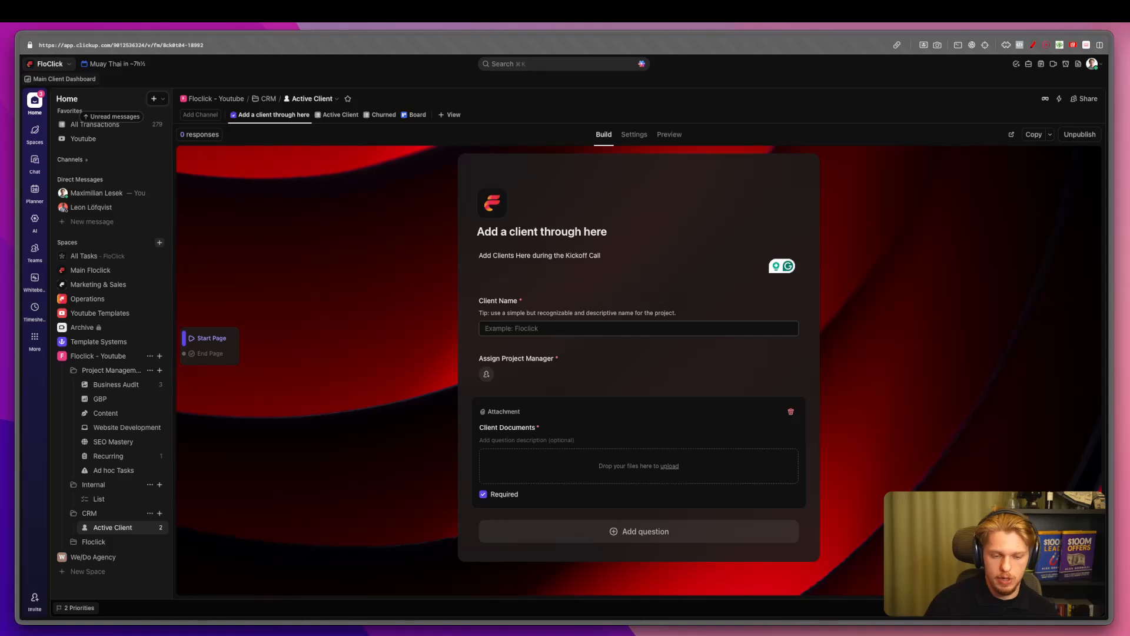
double_click(521, 430)
key(BackSpace)
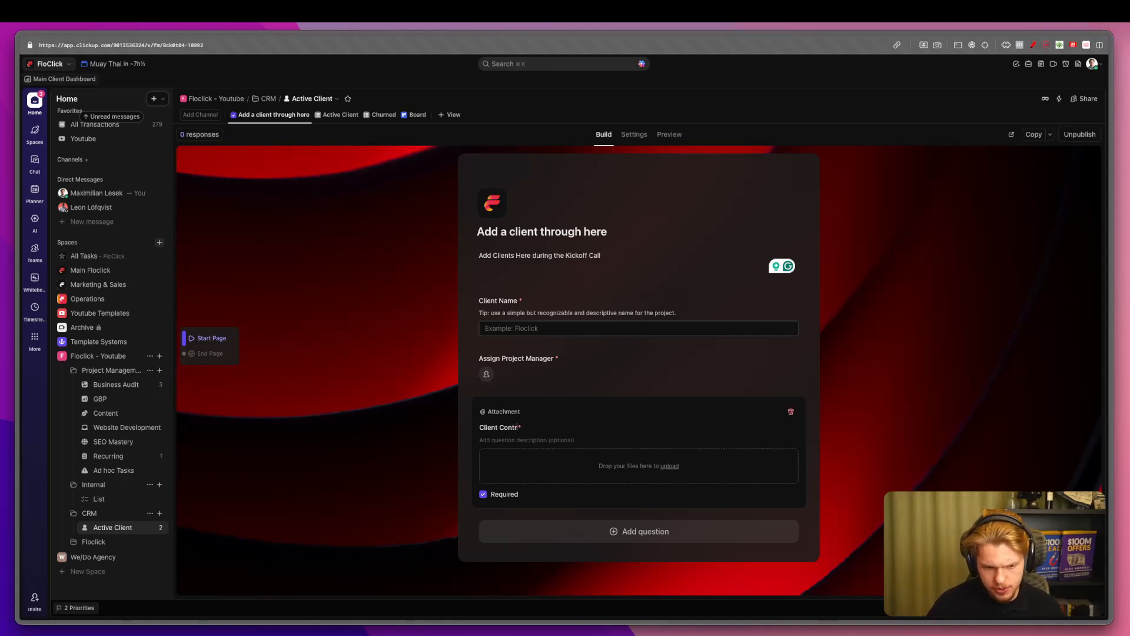
click(387, 410)
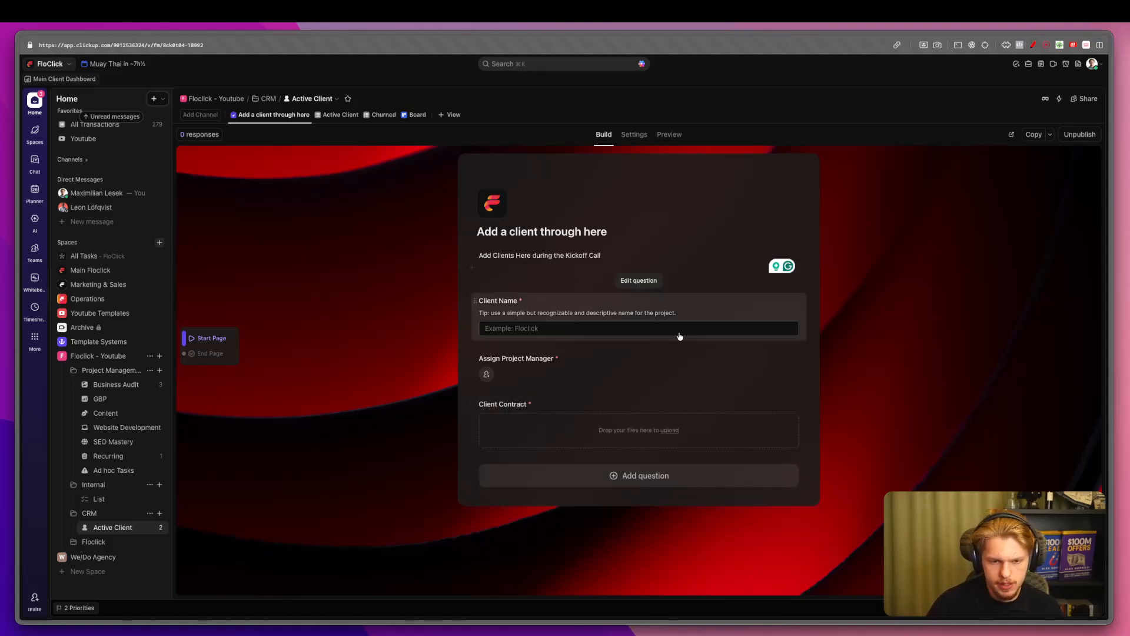
Add the 'Goals After Working With Us' question.
click(678, 487)
mouse_move(618, 302)
click(759, 240)
click(410, 452)
Add a Due Date question and rename it 'Next Payment Due'.
click(662, 528)
mouse_move(618, 349)
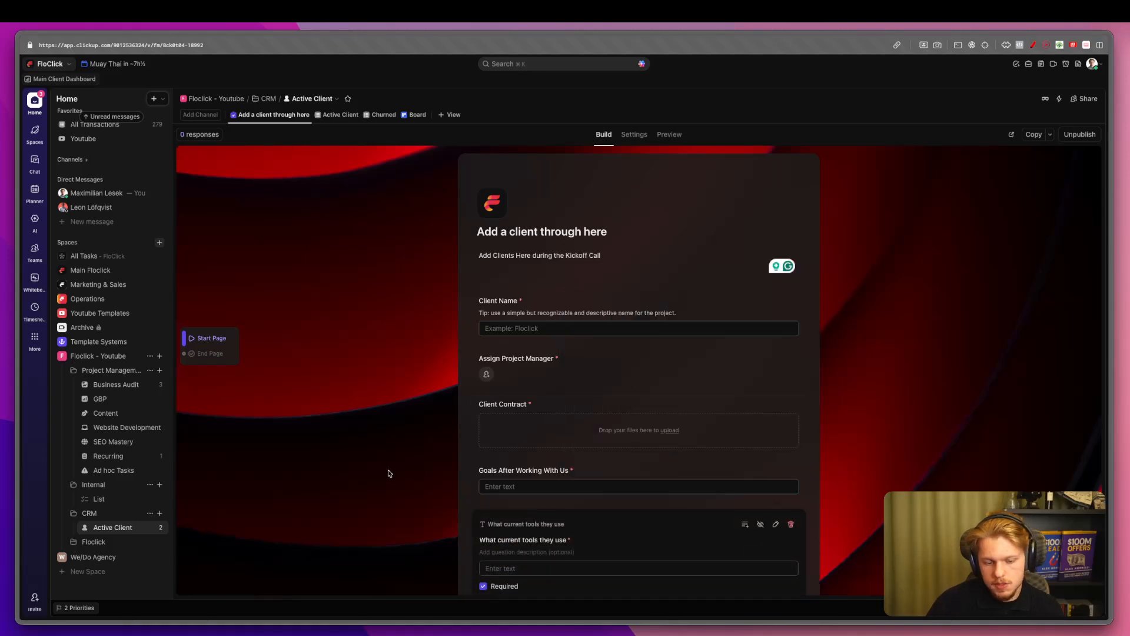
scroll(594, 530, down, 1)
click(596, 555)
mouse_move(625, 372)
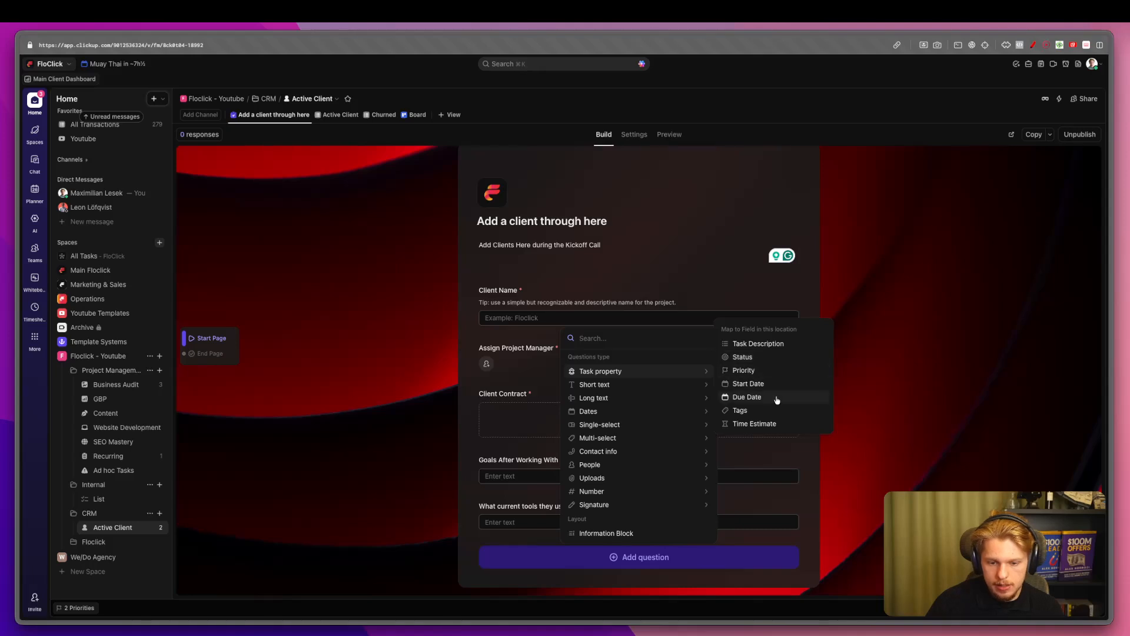
click(746, 397)
click(496, 511)
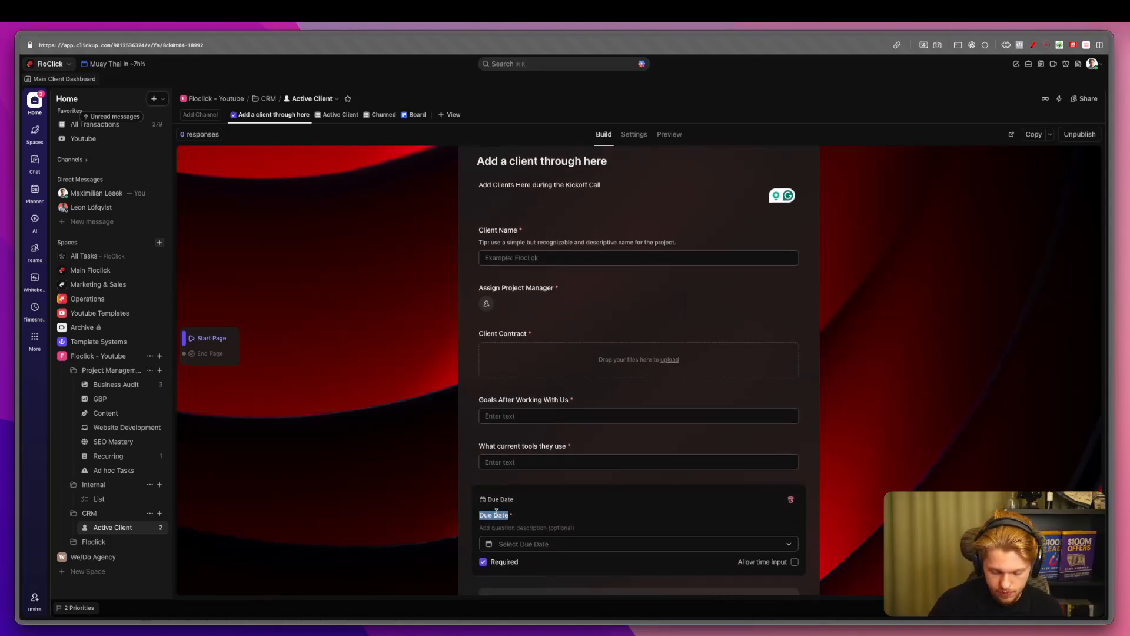
text(Next Payment Due)
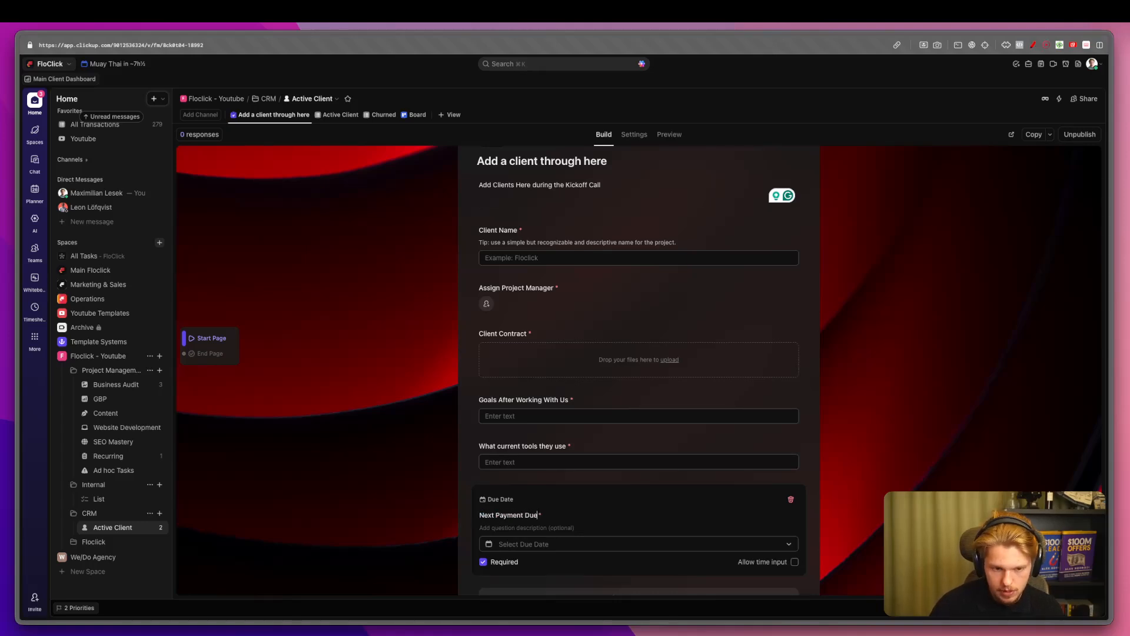
click(554, 333)
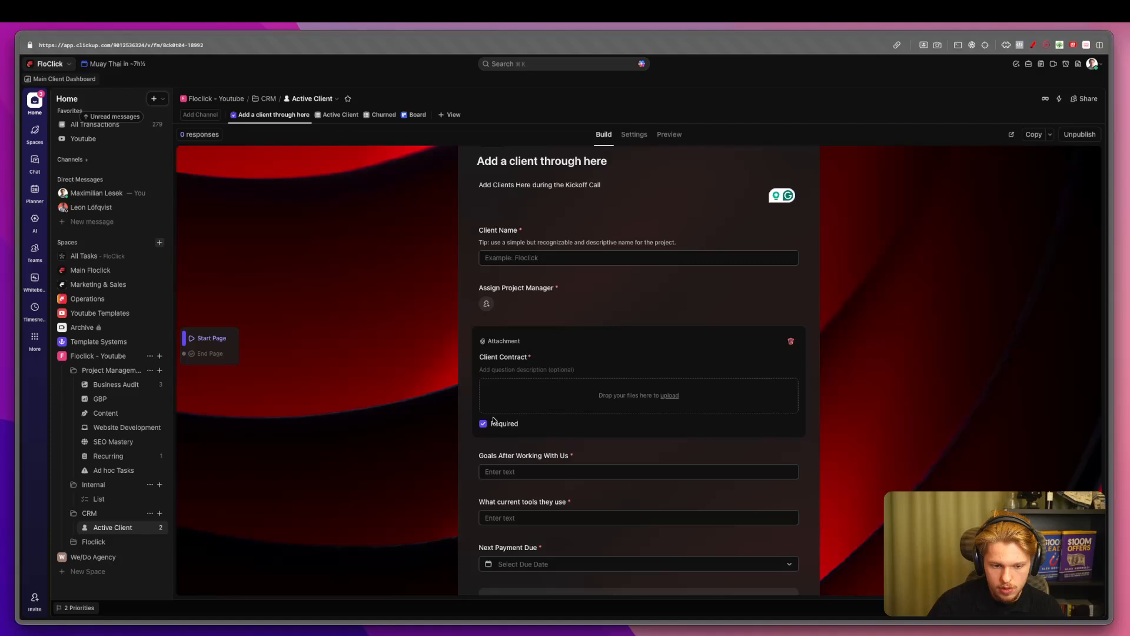
Order the questions Next Payment Due, Goals, current tools before Assign Project Manager, then show Active Client.
drag(480, 500, 480, 342)
drag(480, 496, 490, 383)
drag(497, 548, 492, 441)
scroll(529, 500, down, 1)
click(580, 558)
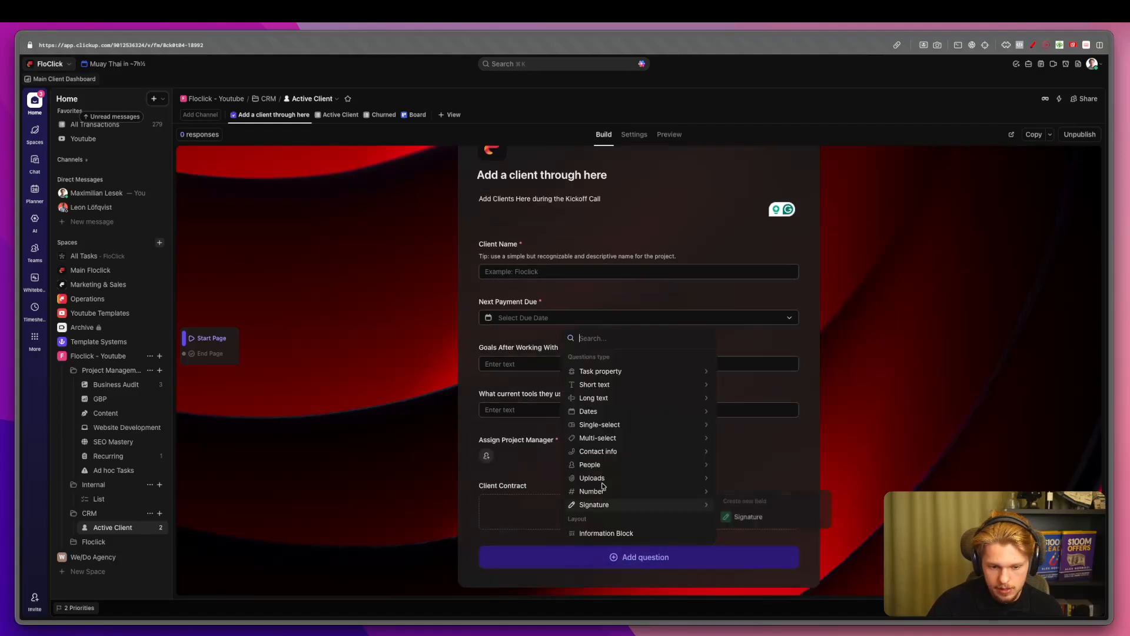
mouse_move(606, 468)
click(551, 459)
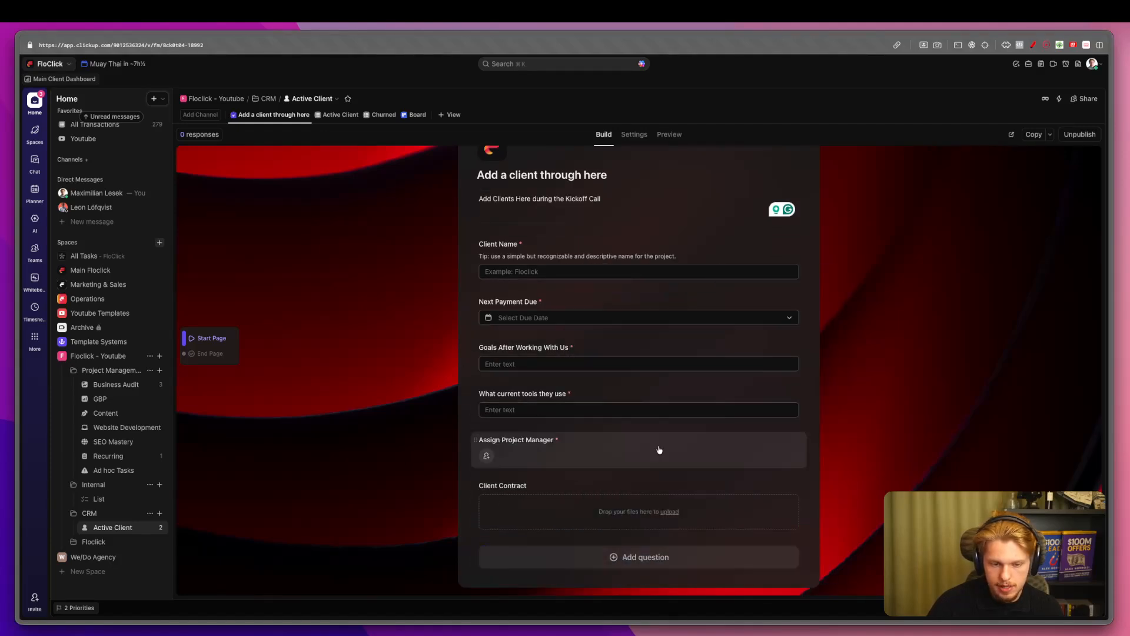
click(338, 115)
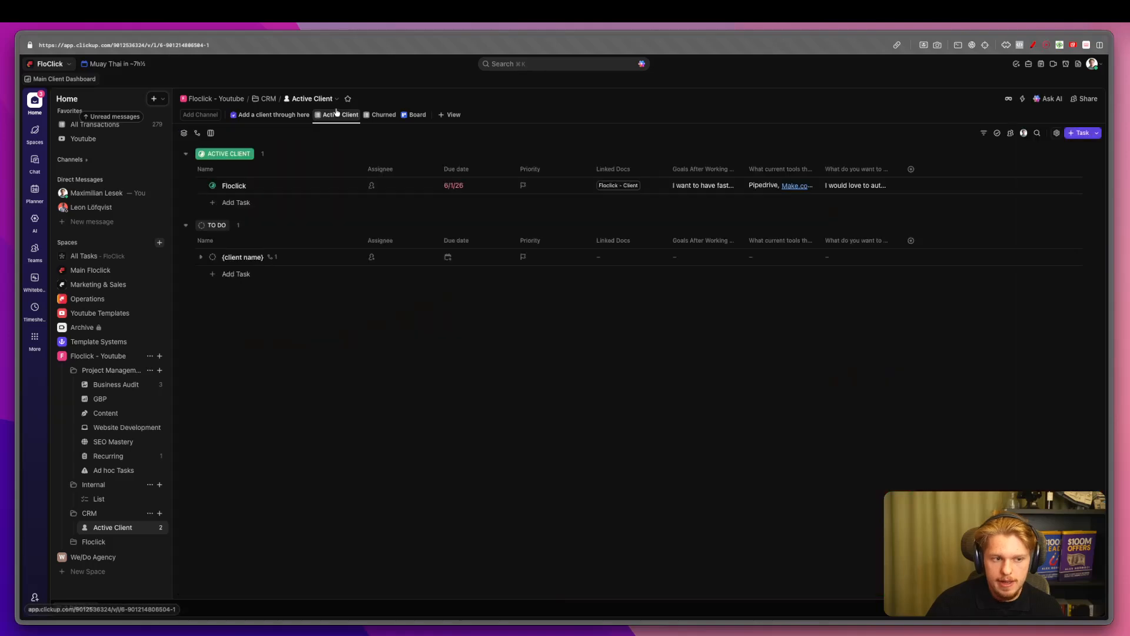
Add Contact Email and Contact Phone Number fields to the list, then reopen the form's settings.
key(ctrl+a)
drag(838, 178, 858, 180)
key(Escape)
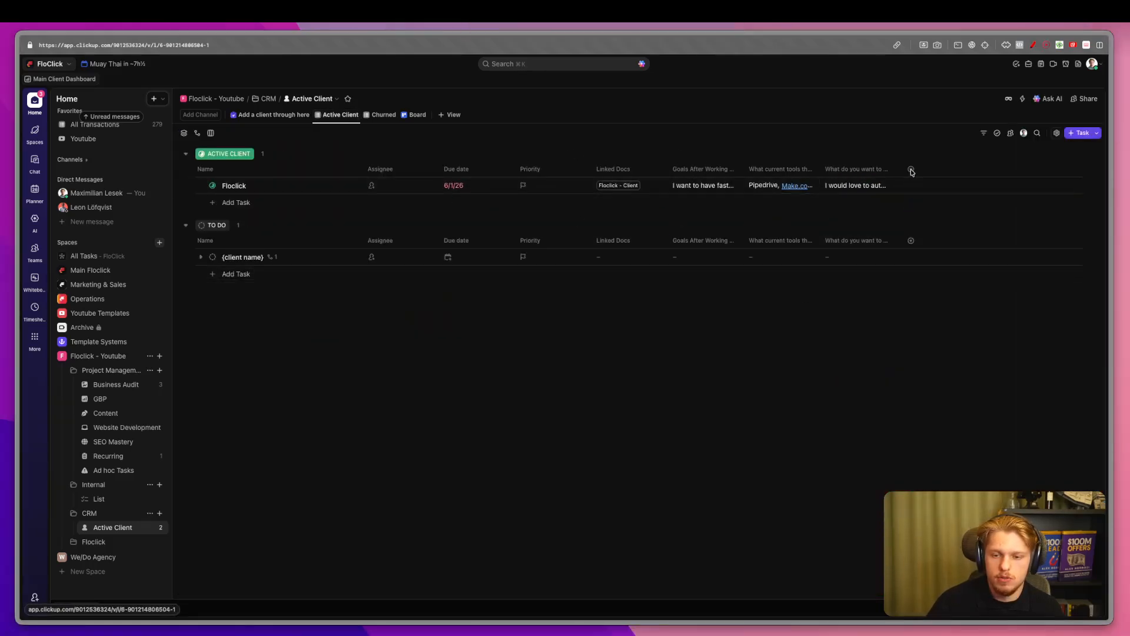
click(910, 169)
text(emaui)
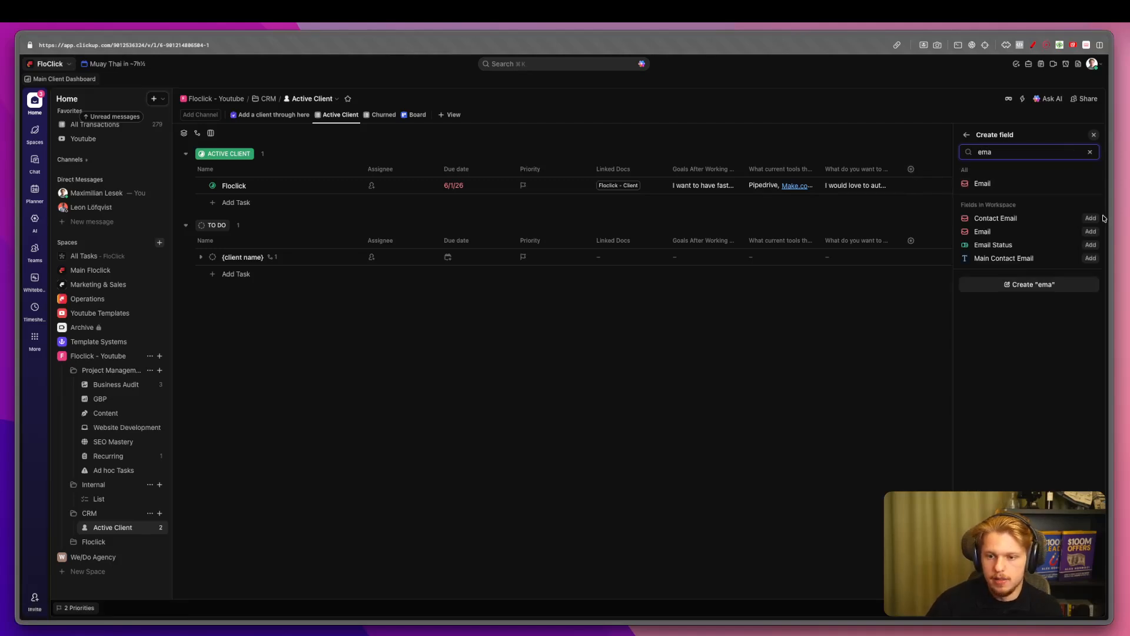
click(1090, 218)
triple_click(1022, 154)
text(phone)
click(1090, 218)
click(471, 129)
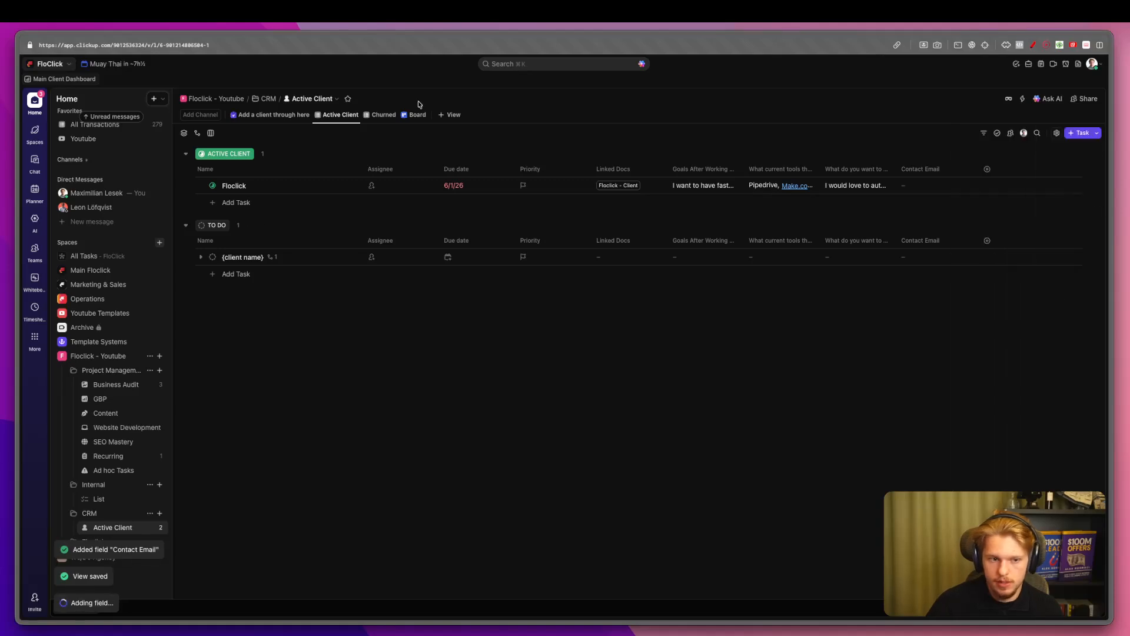
click(289, 114)
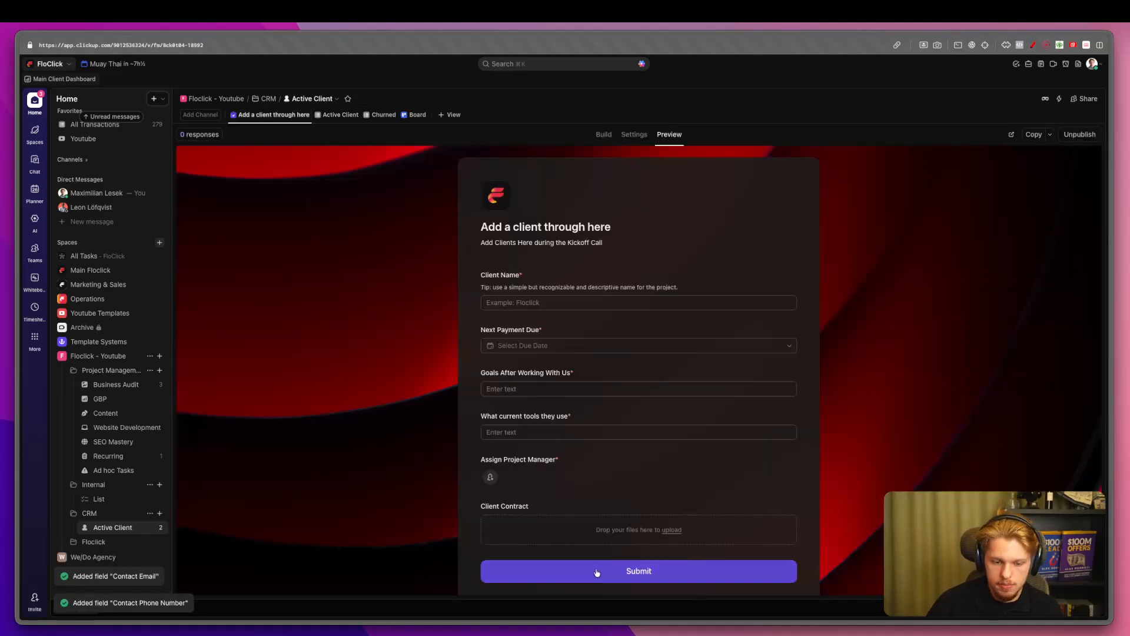
click(634, 135)
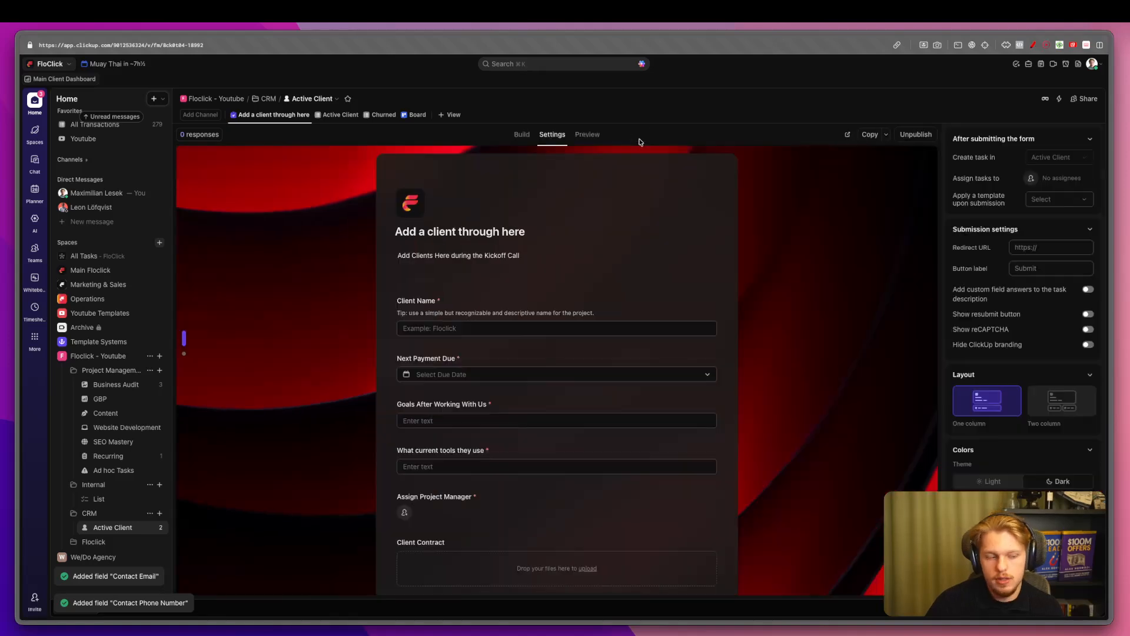
Add Contact Phone Number and Contact Email questions, placing them above Assign Project Manager.
scroll(568, 288, down, 1)
click(535, 552)
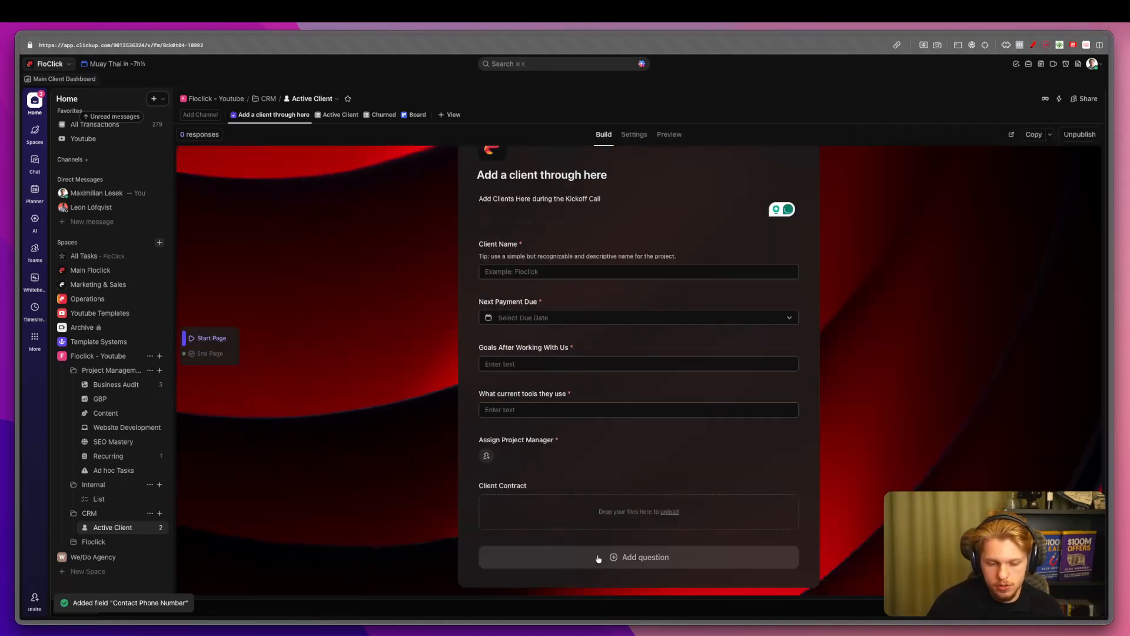
click(603, 556)
text(phon)
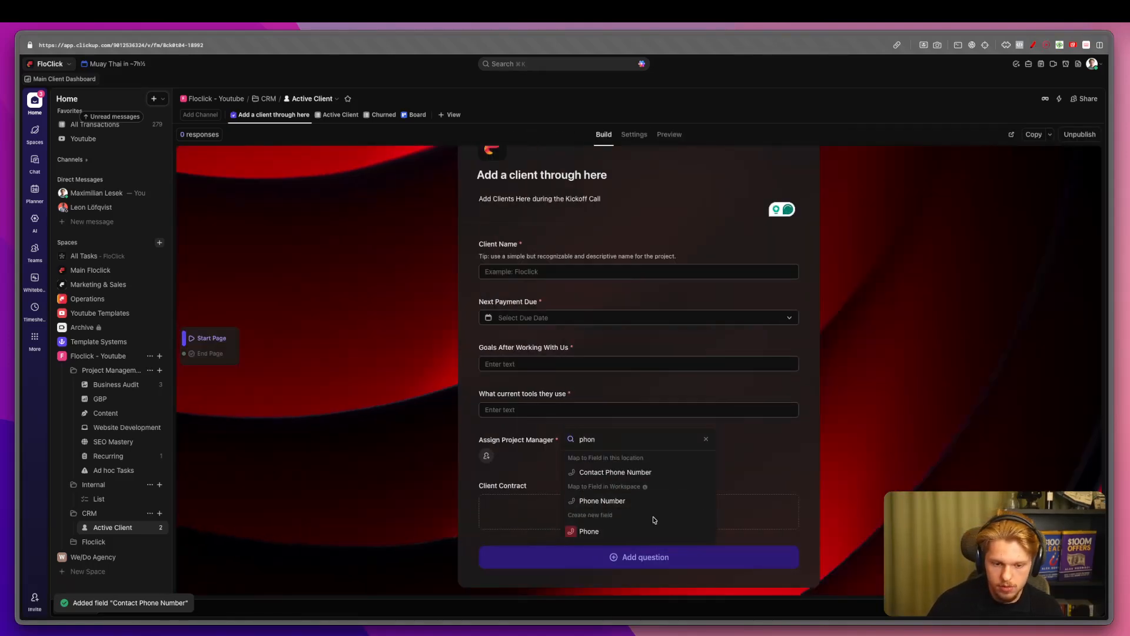
click(622, 472)
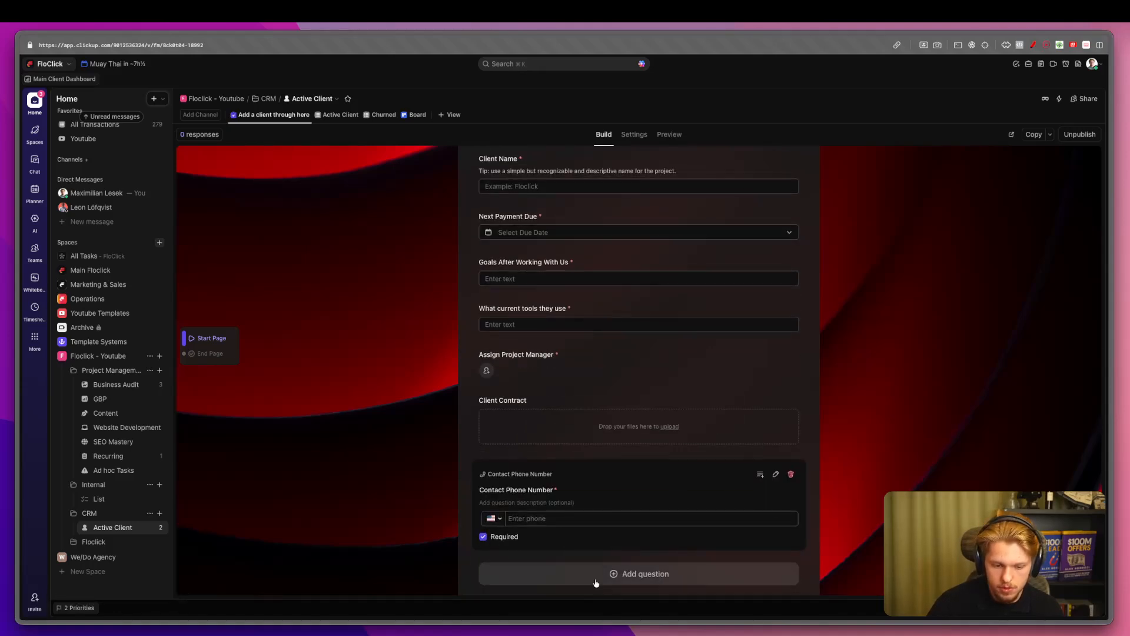
click(645, 574)
text(email)
click(606, 446)
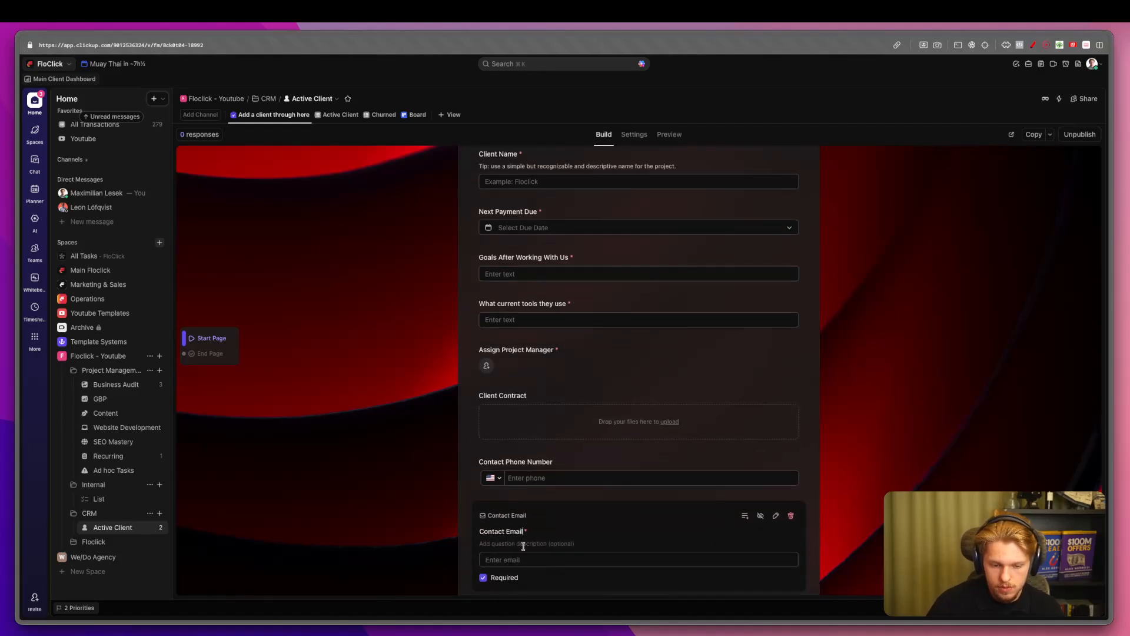
drag(475, 513, 486, 383)
drag(478, 541, 507, 431)
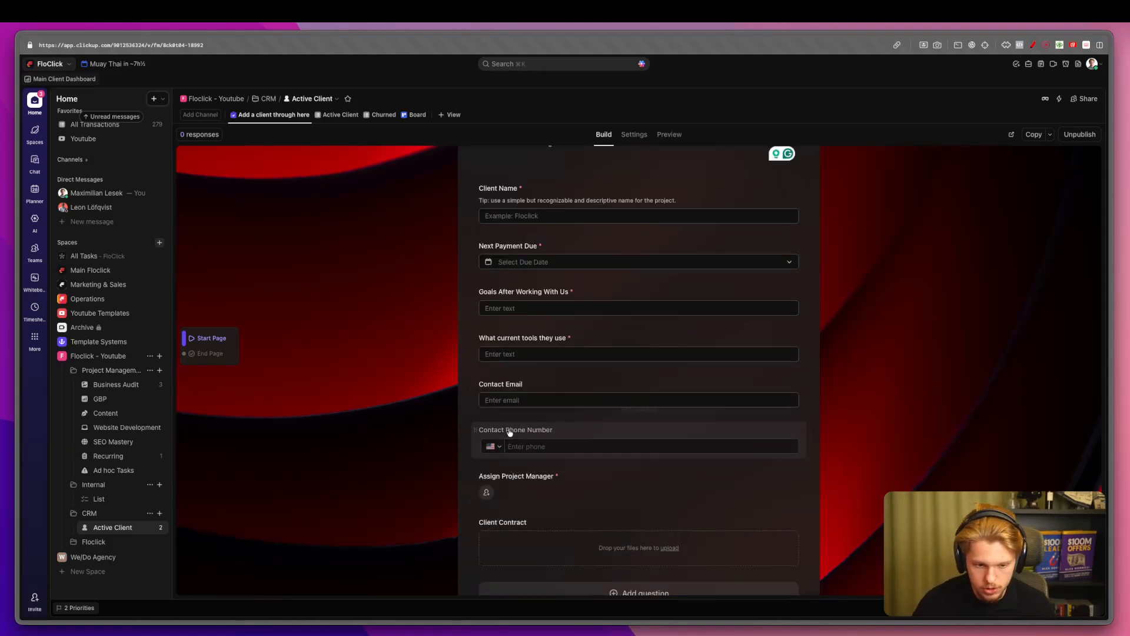
Review the finished client form and copy its public link.
click(340, 115)
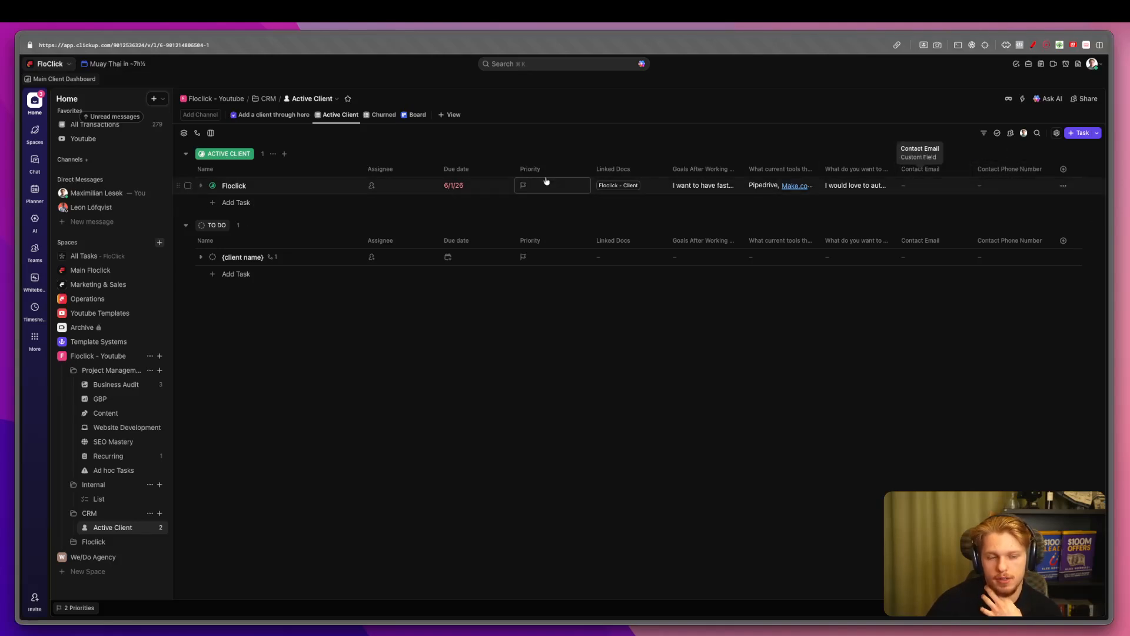
click(249, 114)
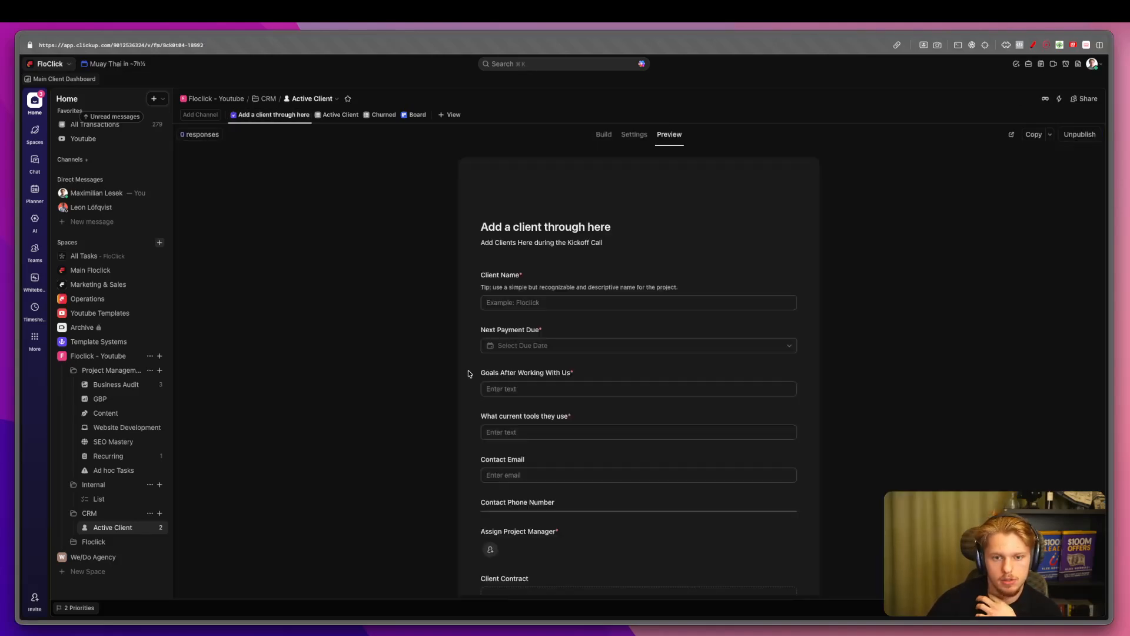
scroll(523, 448, down, 2)
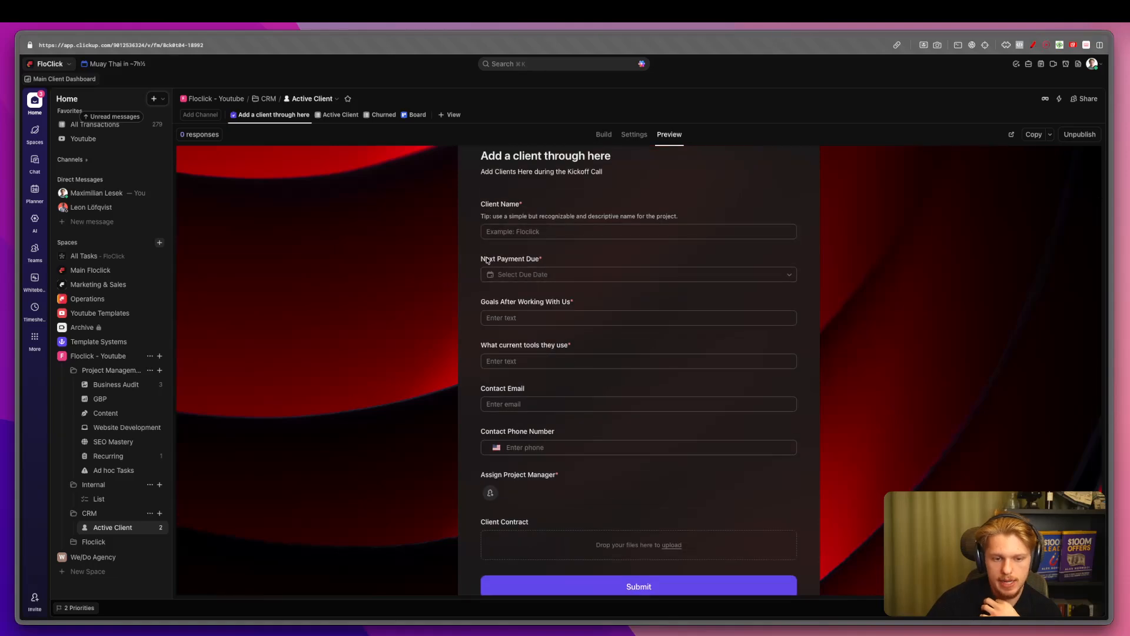
click(340, 114)
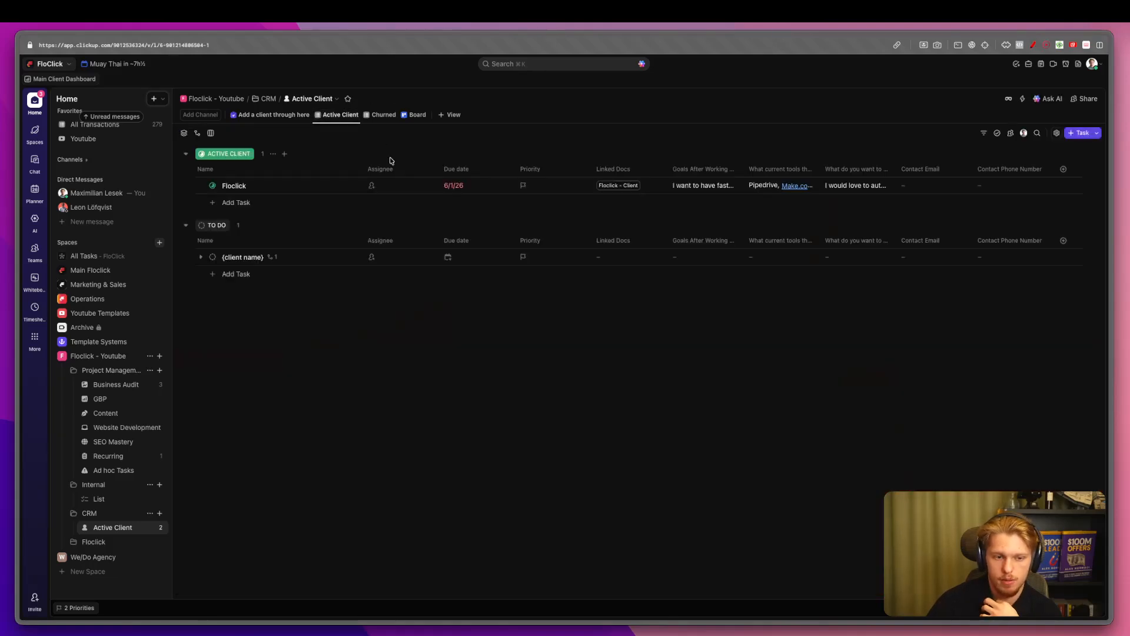
click(273, 114)
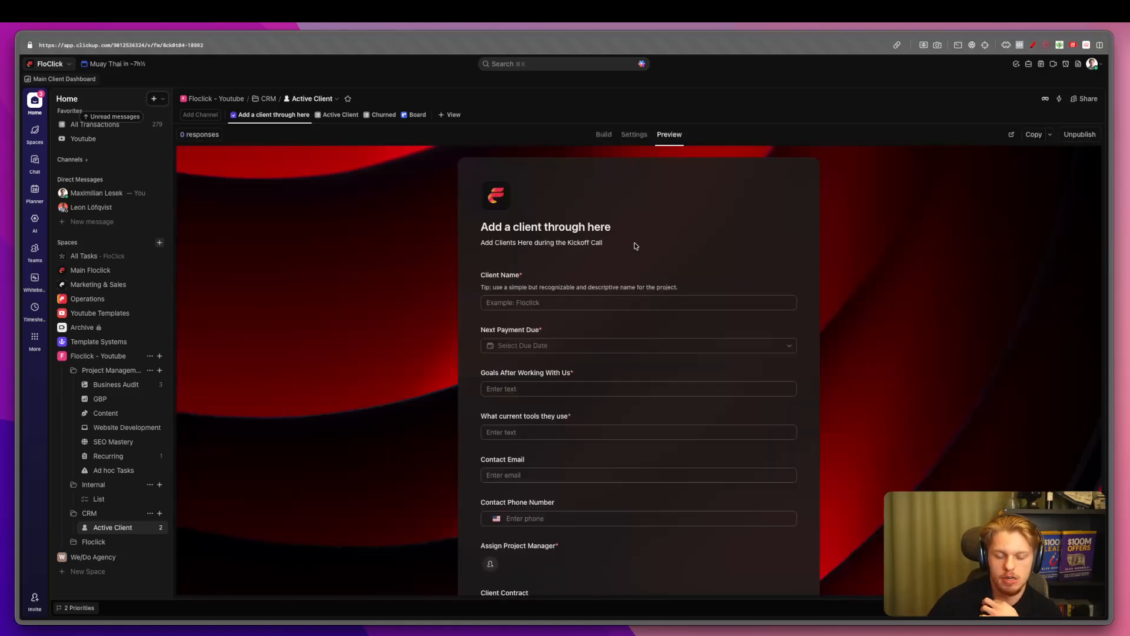
scroll(534, 294, down, 3)
scroll(750, 226, up, 3)
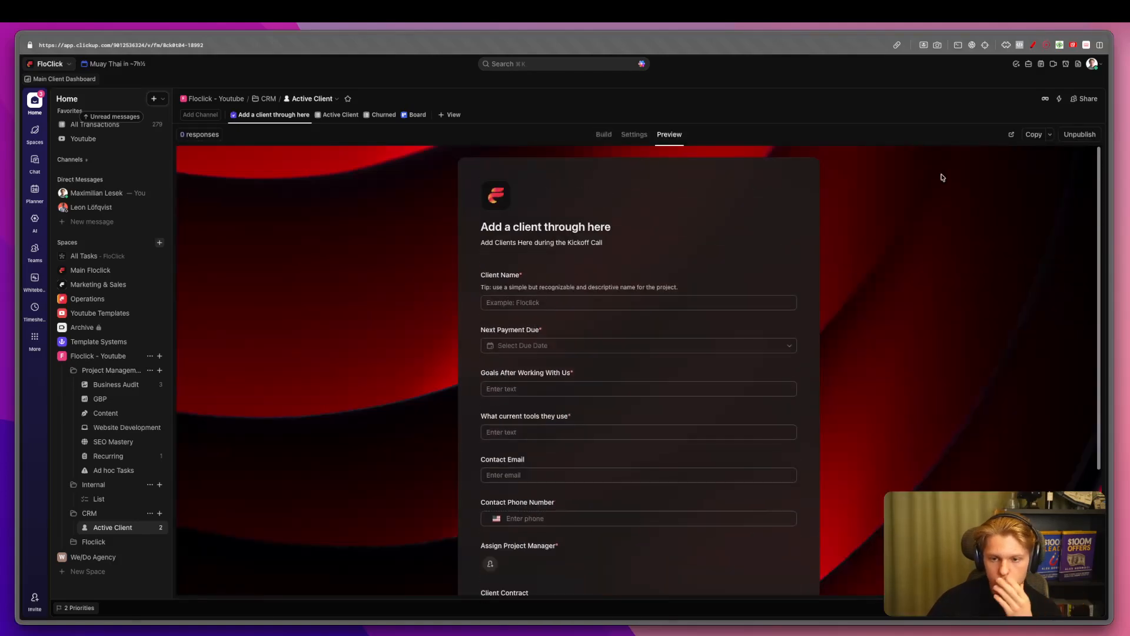
click(1029, 140)
Load the copied client intake form link in a new browser tab.
mouse_move(7, 333)
click(66, 309)
key(super+v)
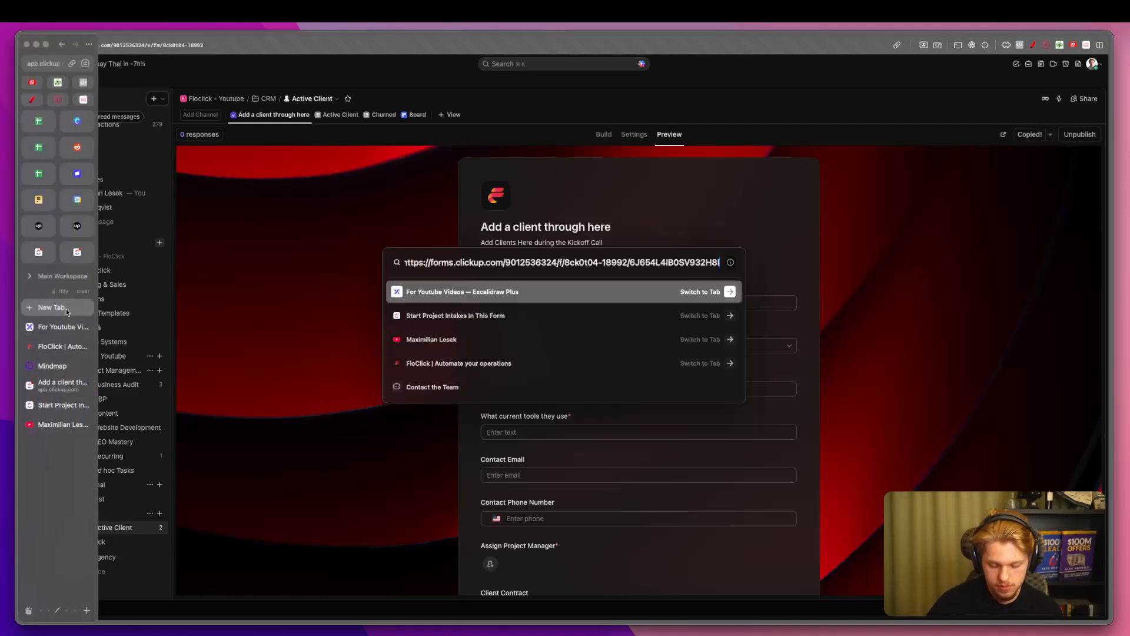
key(Return)
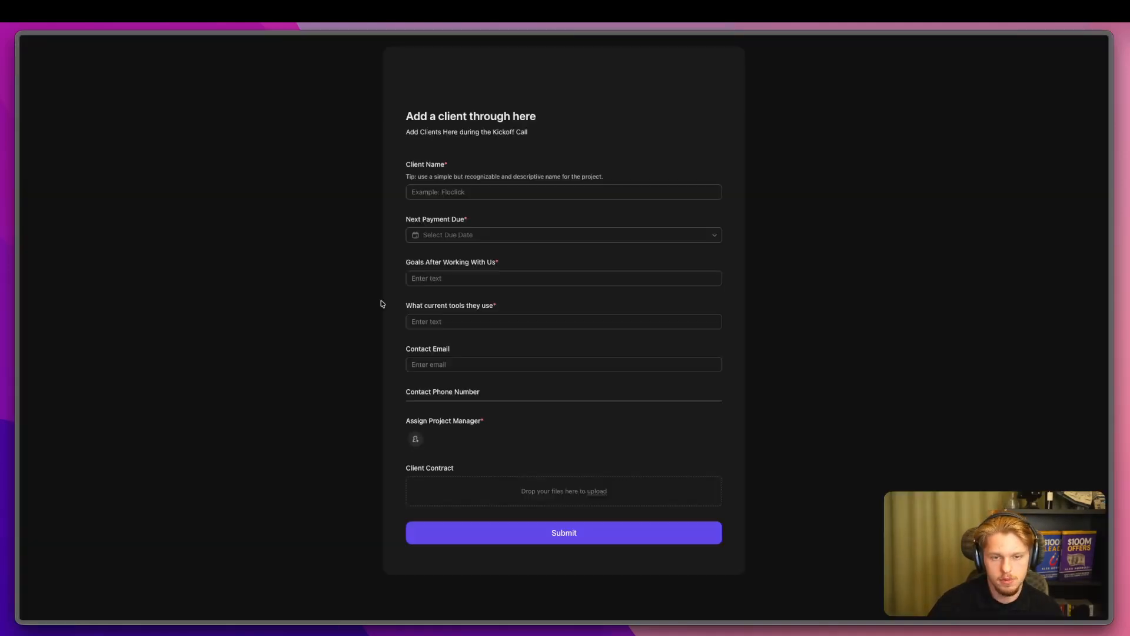
Fill the Floclick intake form: payment due Feb 26, 2026, tools, contact email, project manager.
click(435, 190)
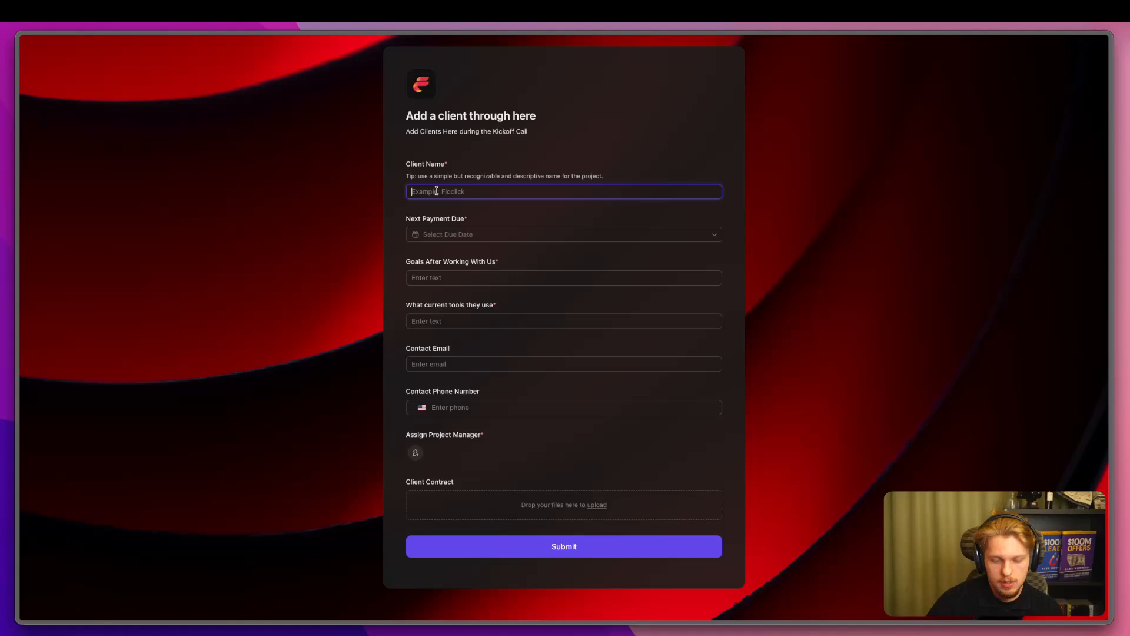
click(457, 236)
click(545, 258)
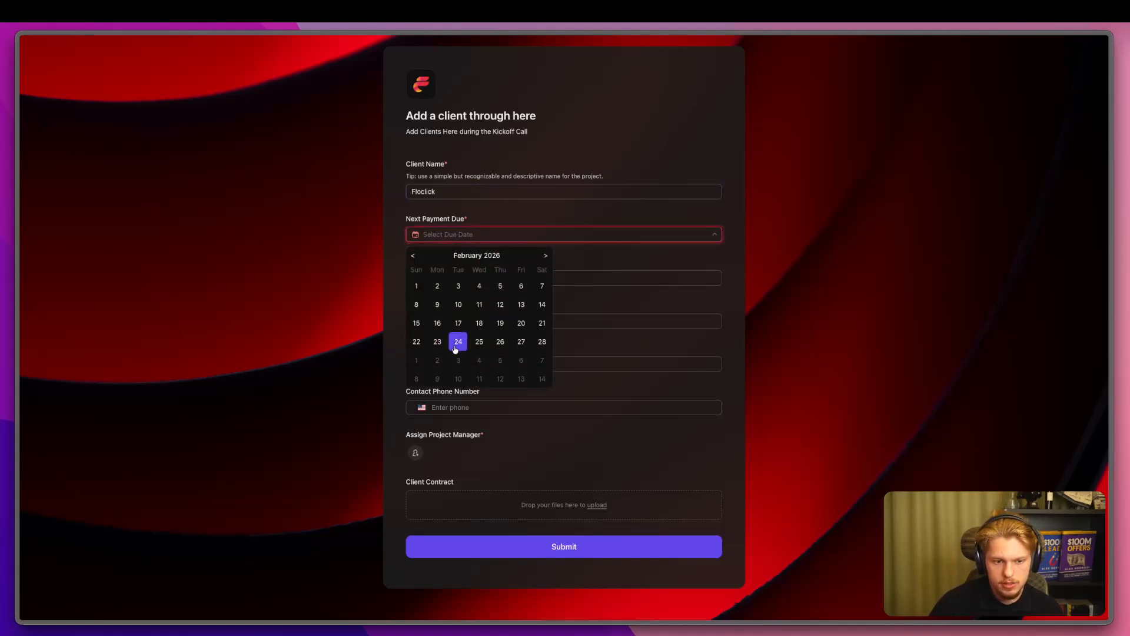
click(499, 343)
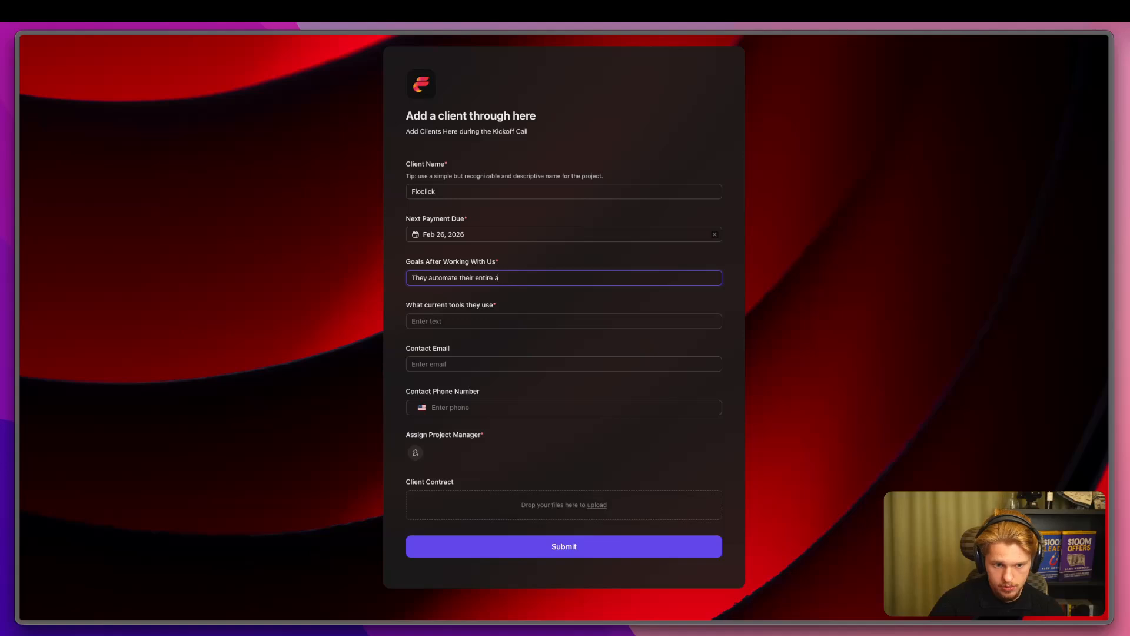
key(Tab)
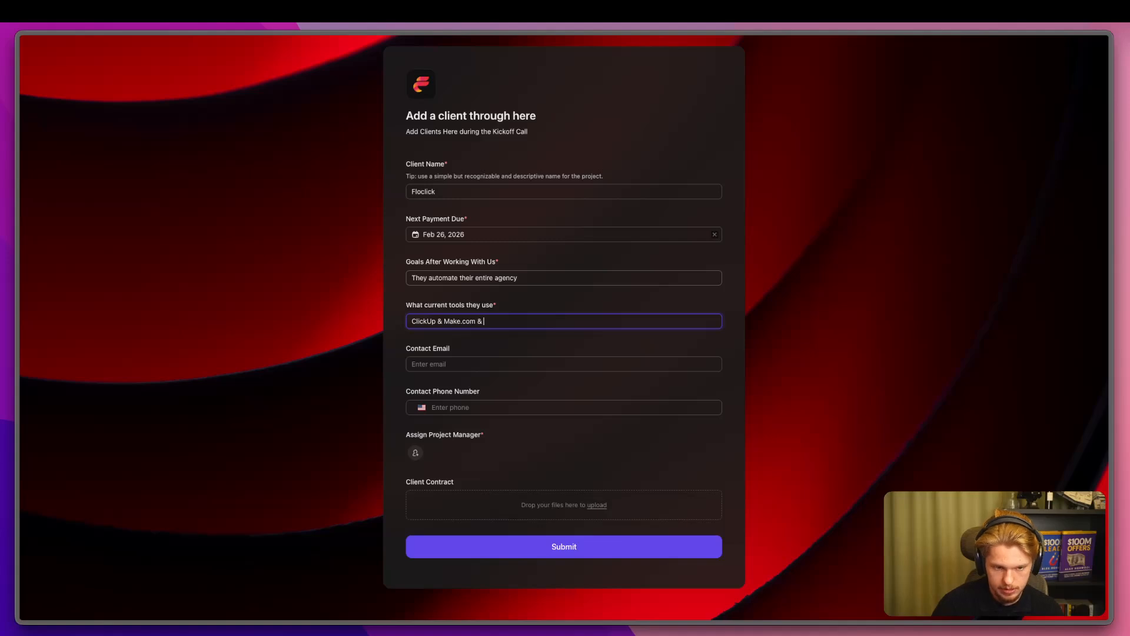
key(Tab)
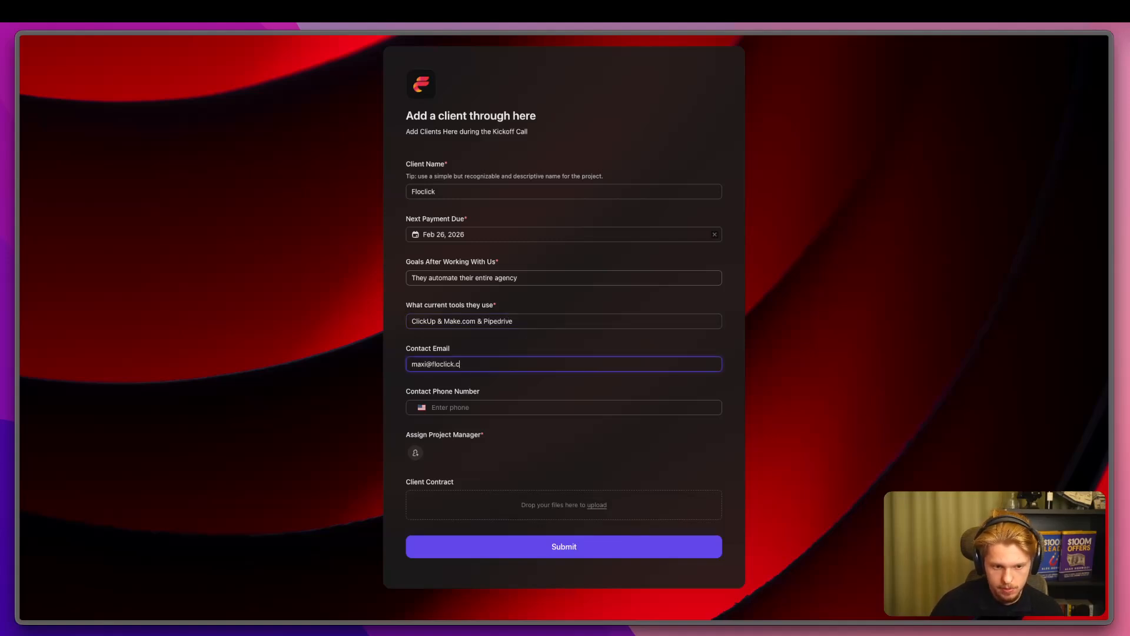
click(415, 452)
click(469, 484)
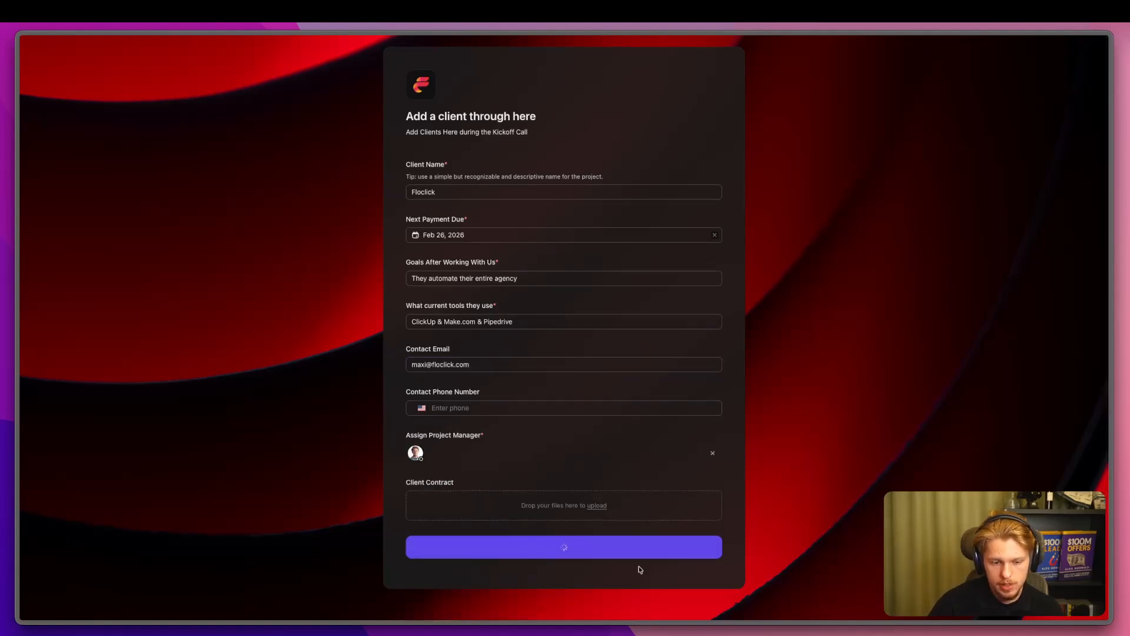
mouse_move(22, 450)
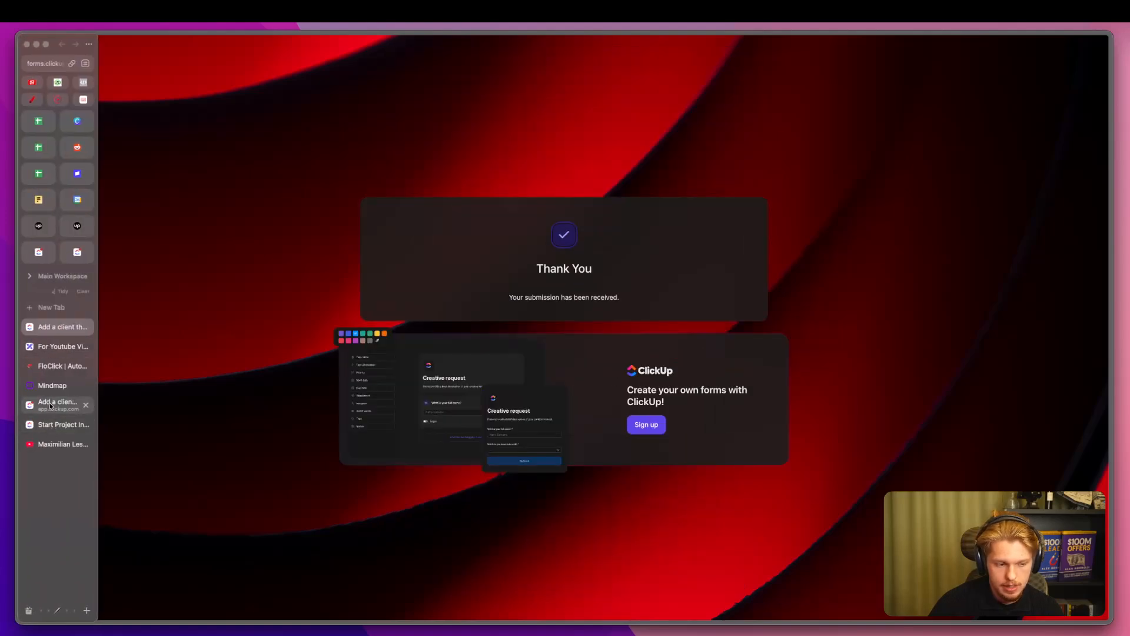
click(50, 405)
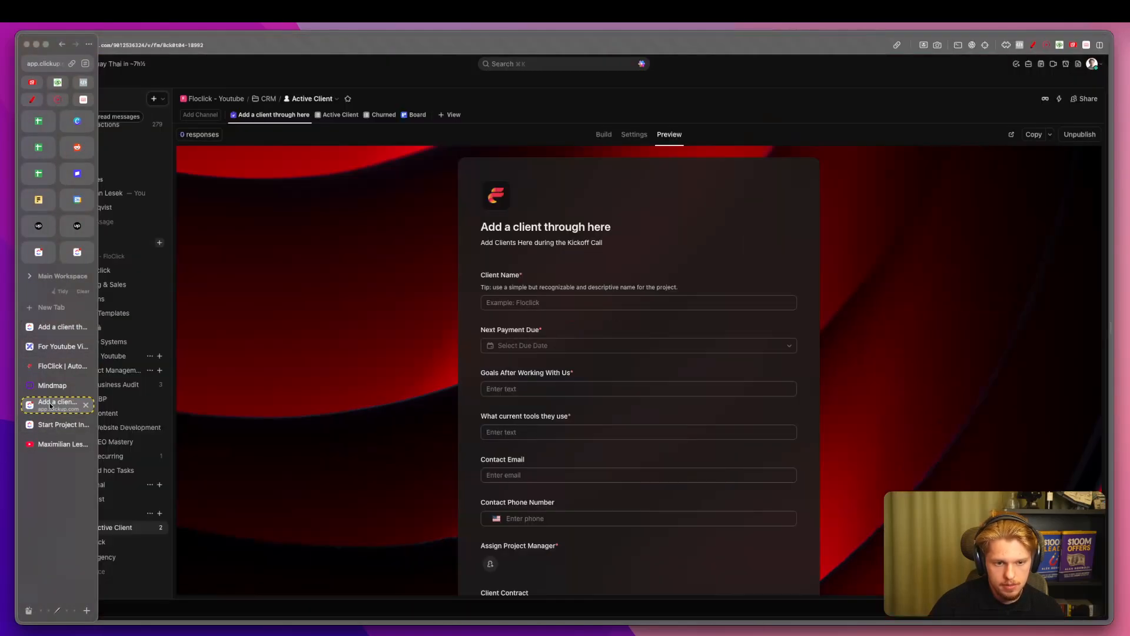
In the Active Client view, set the new Floclick task's status to ACTIVE CLIENT.
click(332, 116)
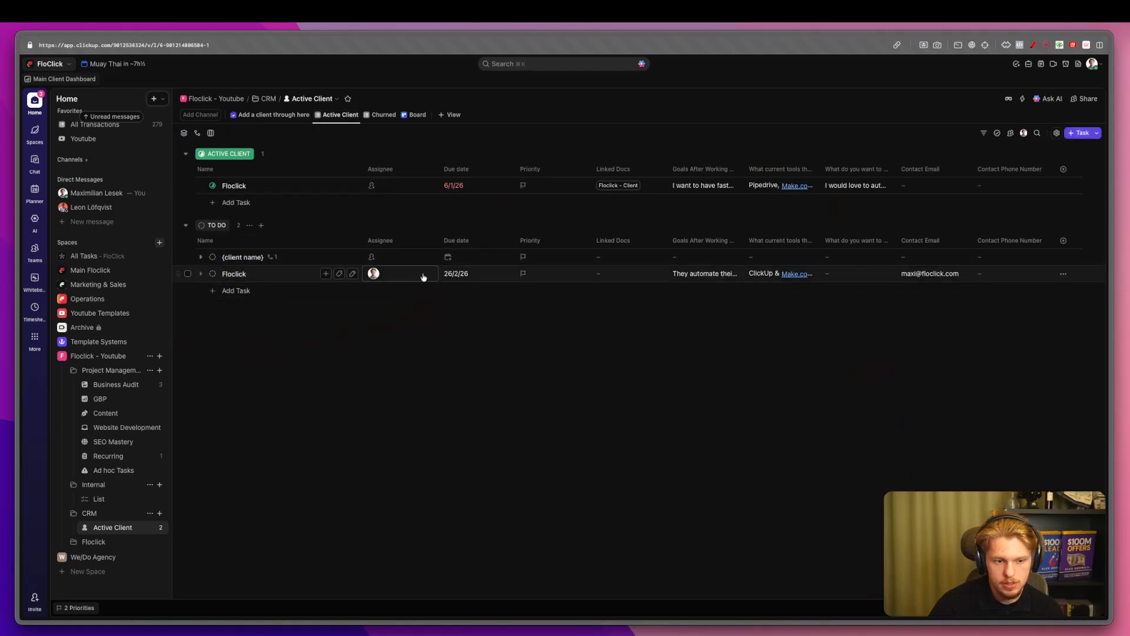
click(212, 275)
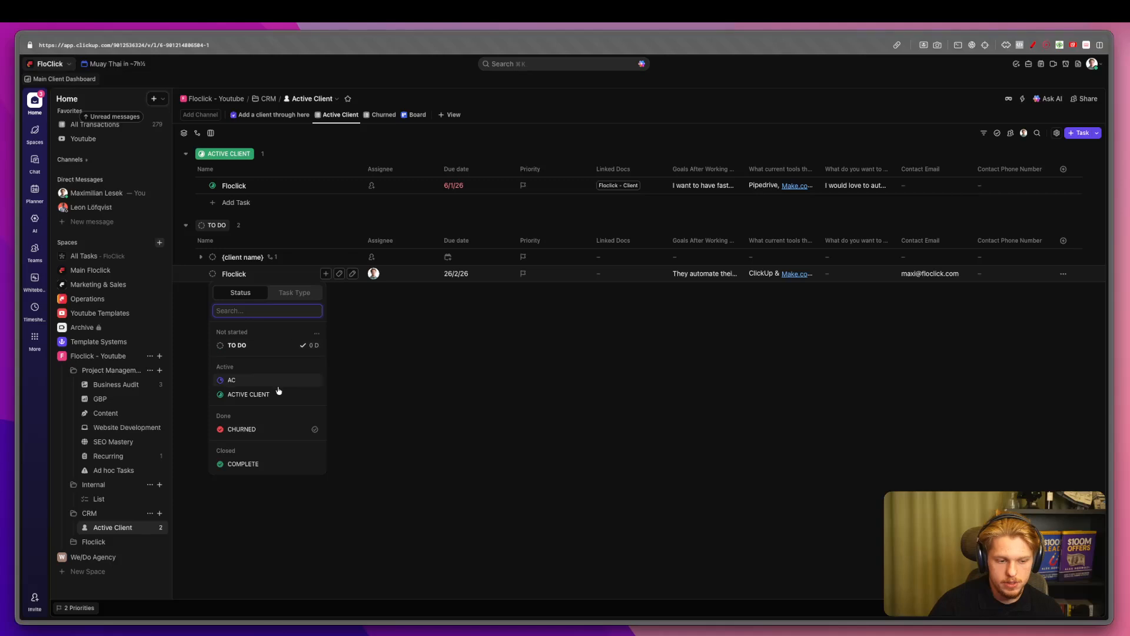
click(290, 393)
Delete the {client name} placeholder task along with its subtask.
click(202, 274)
click(188, 274)
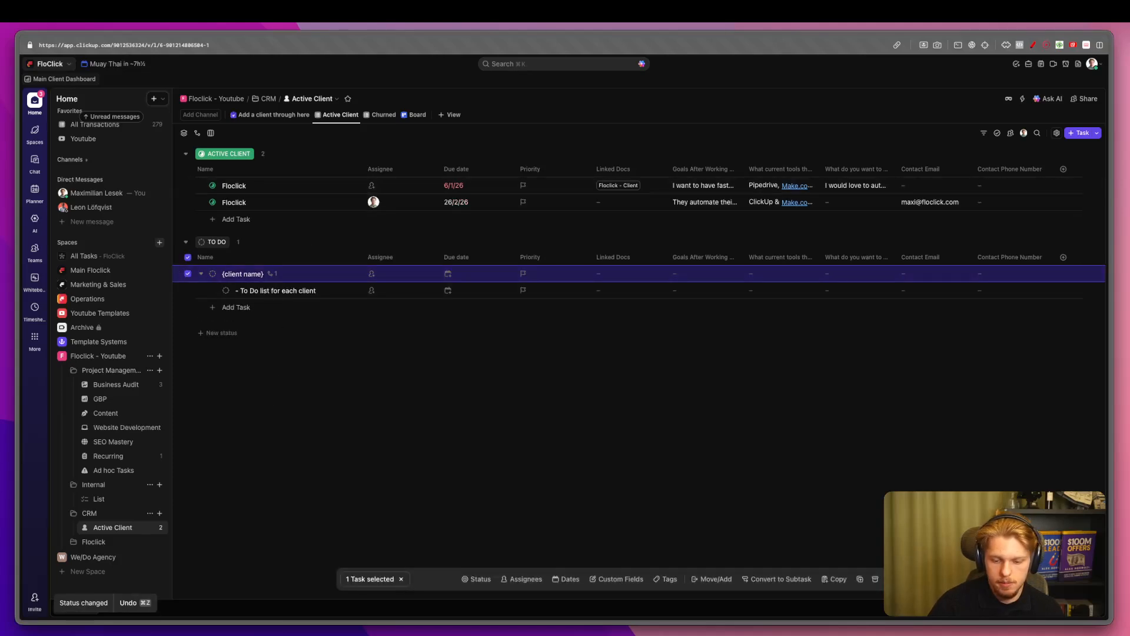
key(Delete)
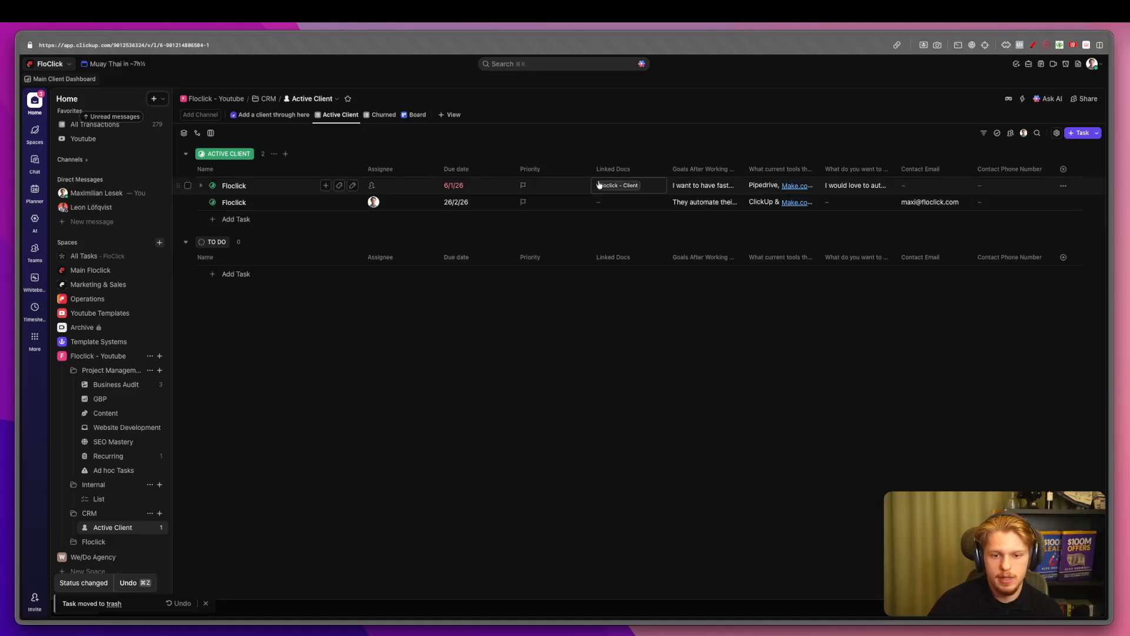
Move the Linked Docs column beside the task name, then check the Amazon task's client picker.
drag(615, 169, 382, 169)
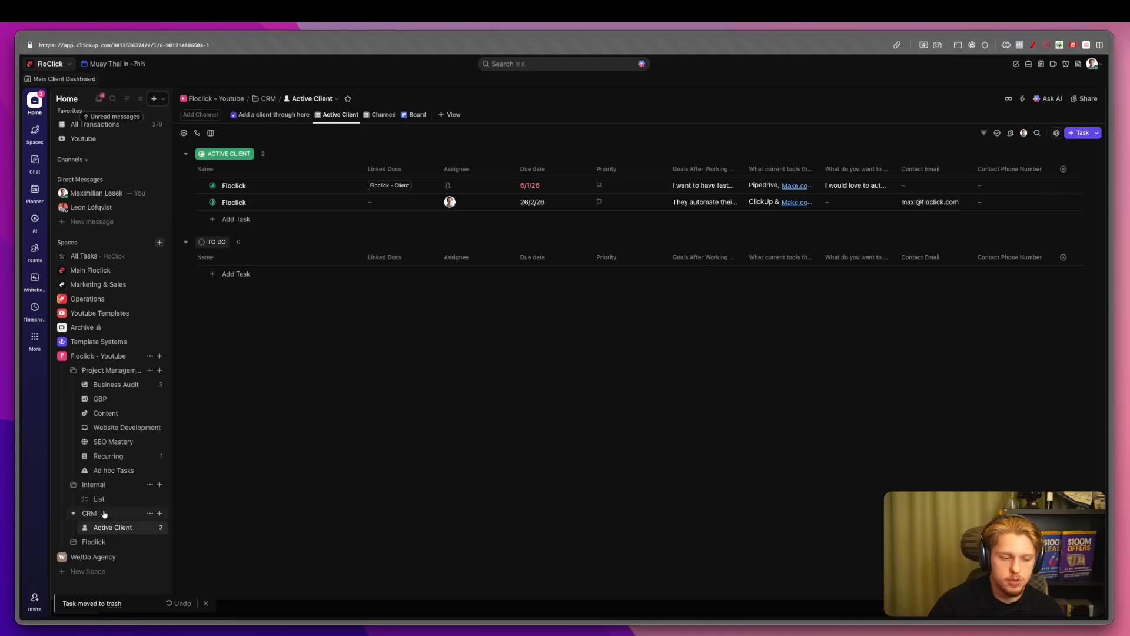
click(117, 384)
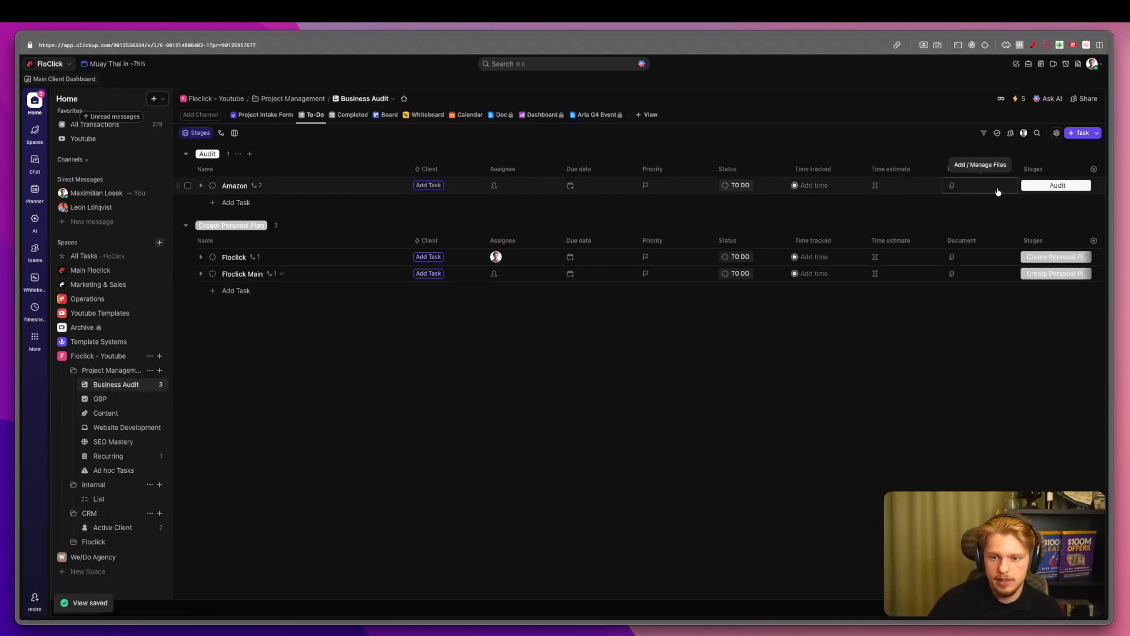
click(435, 184)
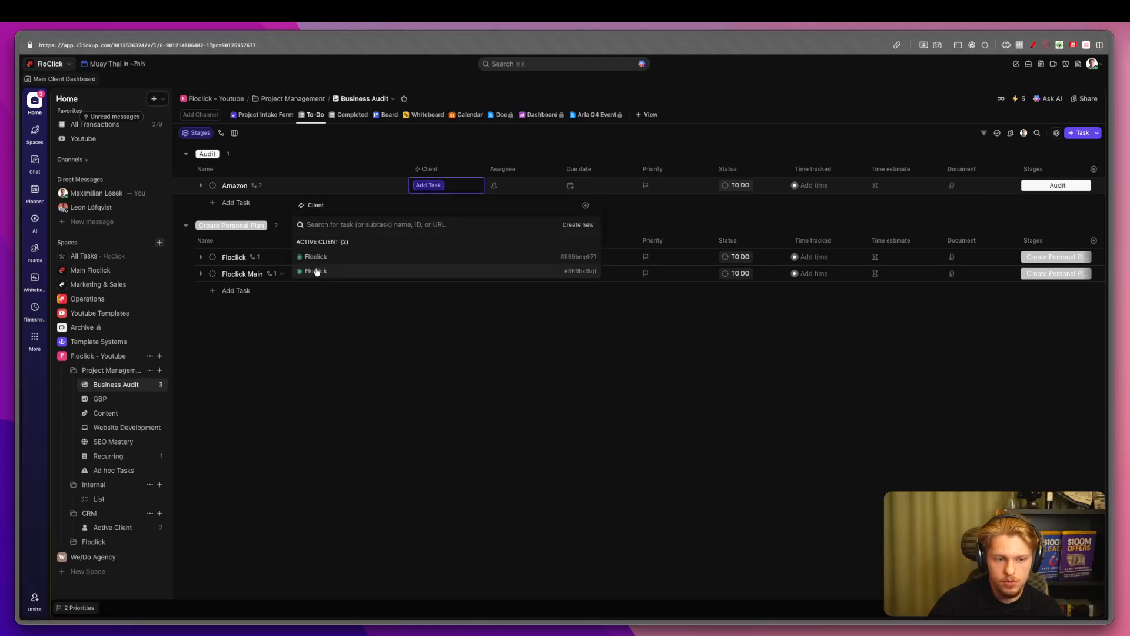
click(312, 370)
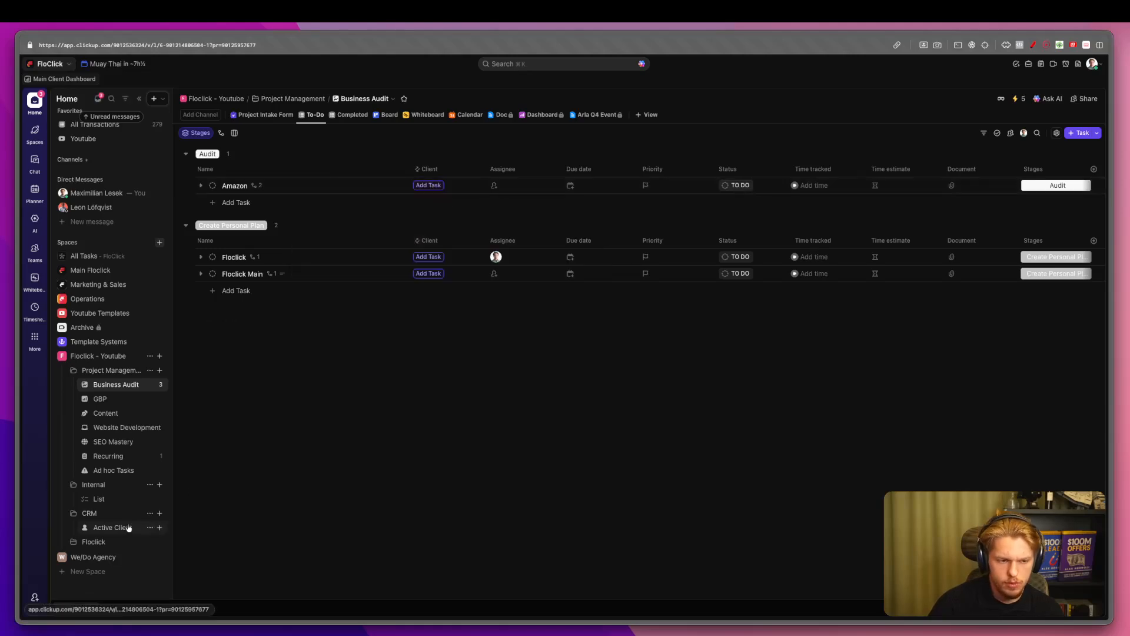
Rename the second Floclick task in Active Client to 'Floclick 2'.
click(112, 526)
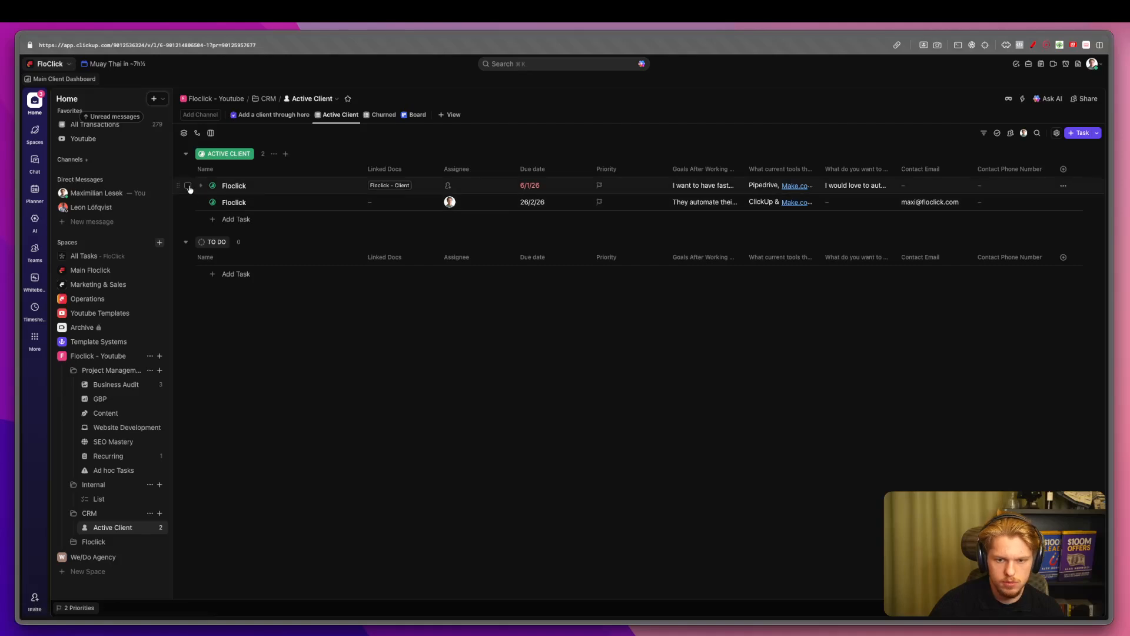
click(352, 203)
text(2)
key(Return)
In Business Audit, link the Floclick Main task to the client Floclick 2.
click(112, 383)
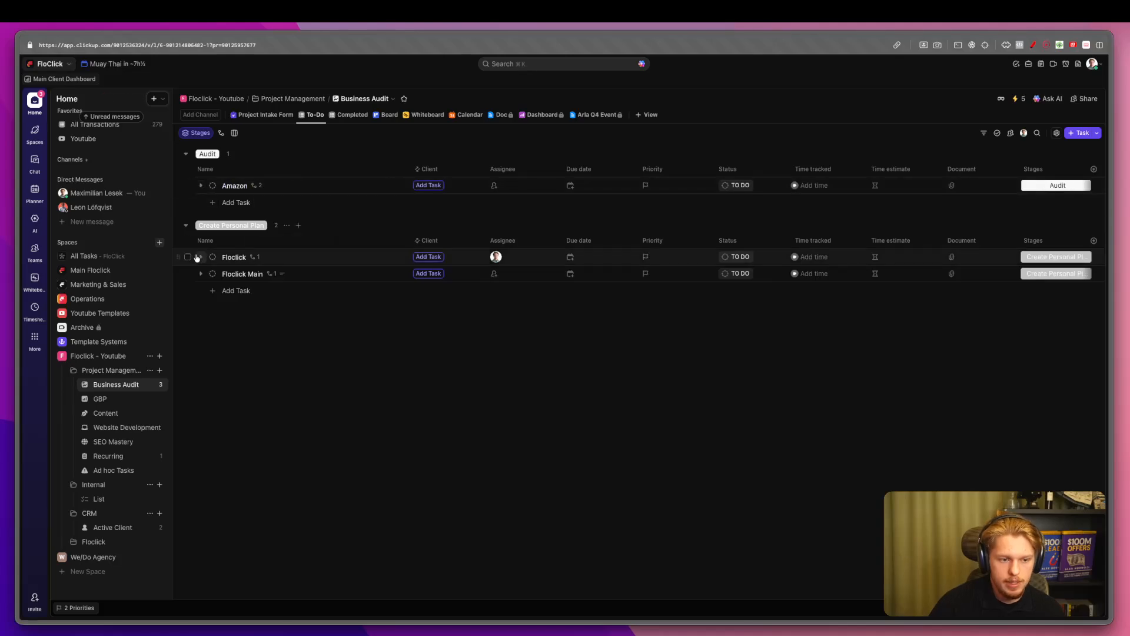
click(201, 273)
click(451, 290)
click(430, 274)
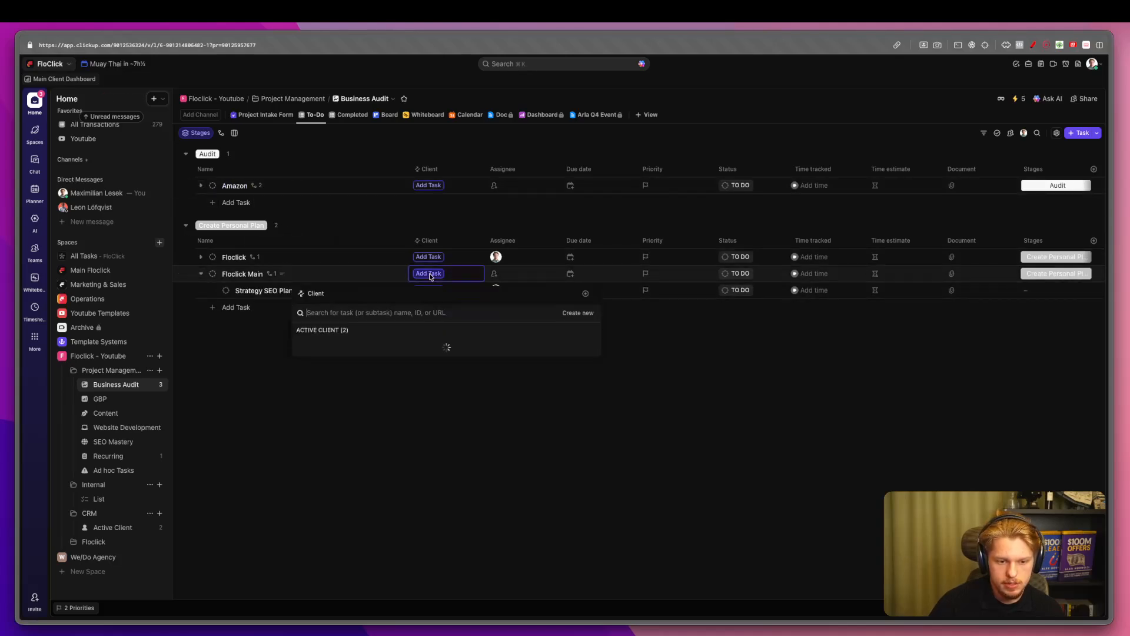
click(323, 358)
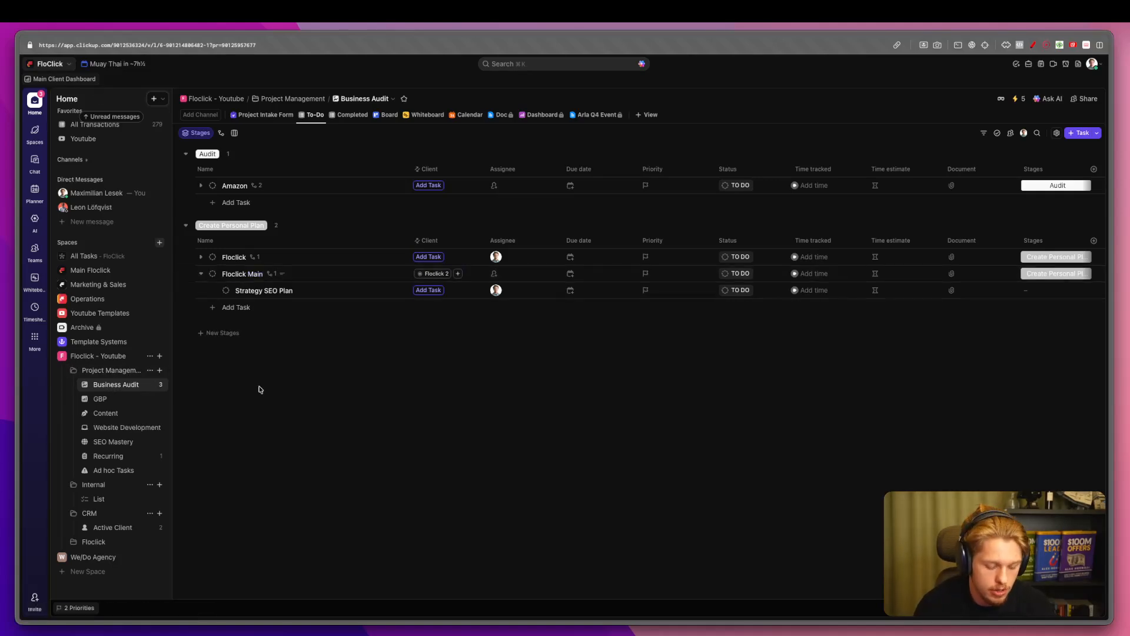
Review Floclick Main's task details, then go back to the Active Client list.
key(ctrl+a)
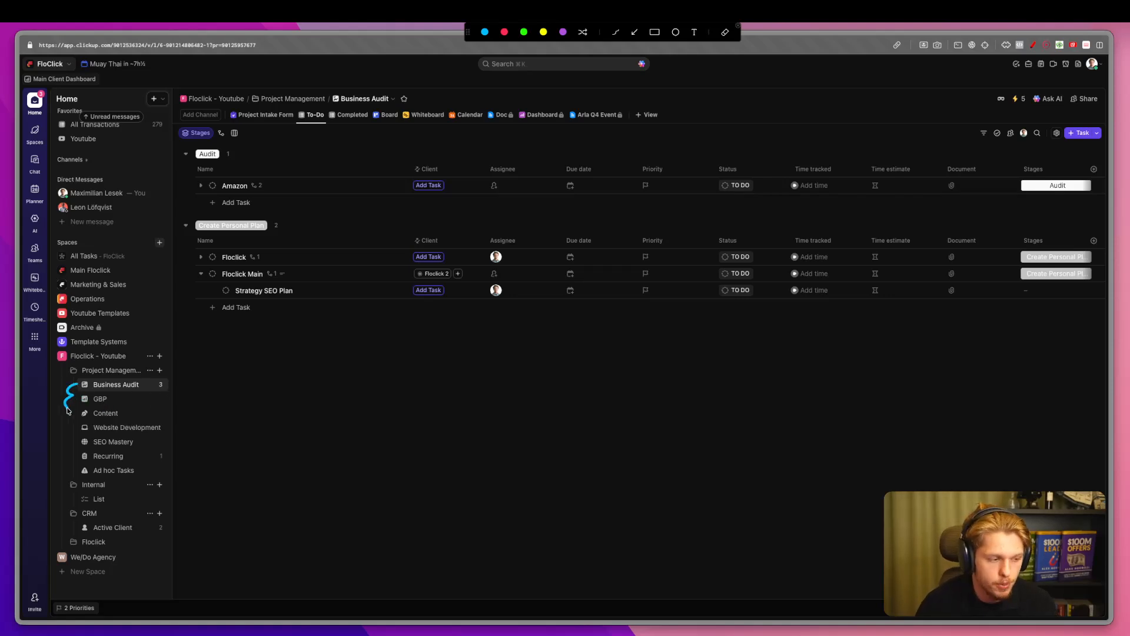
key(Escape)
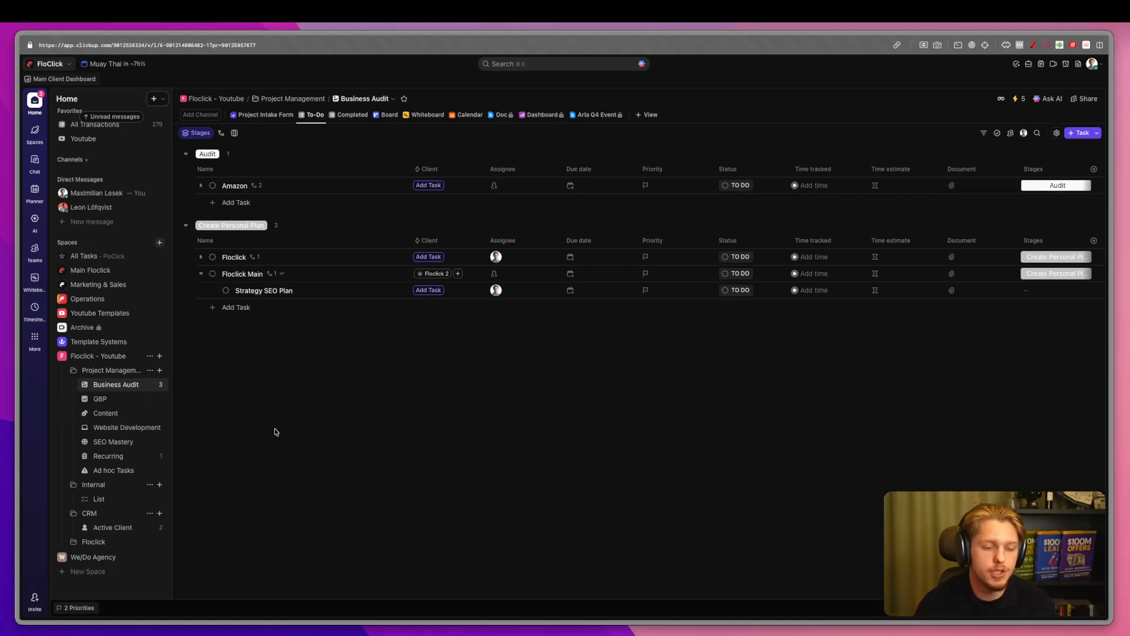
click(238, 273)
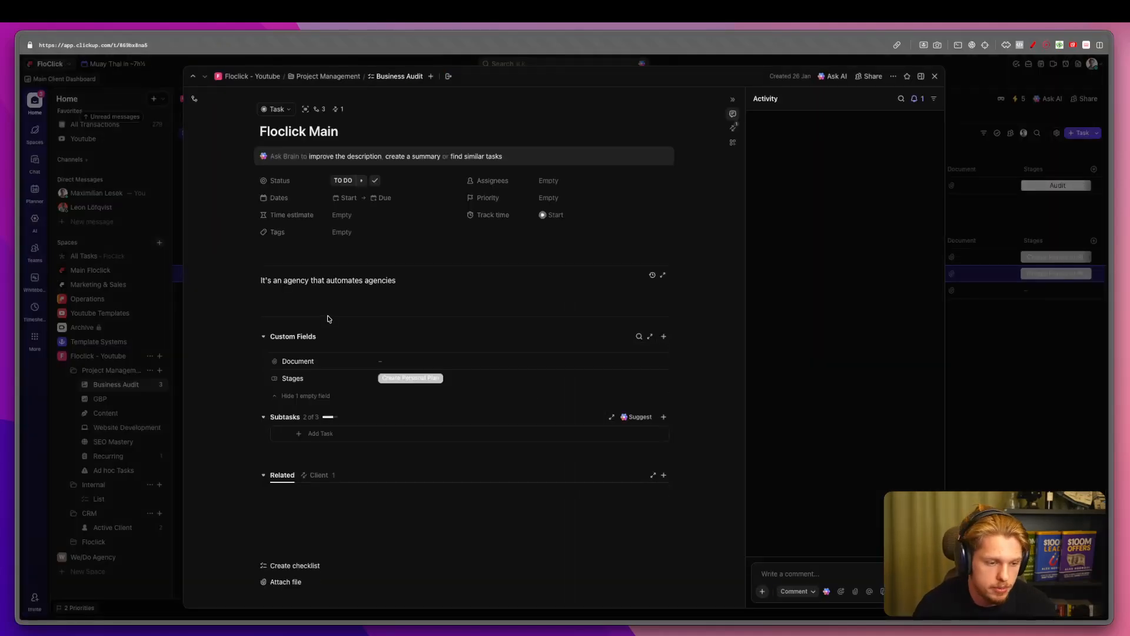
key(Escape)
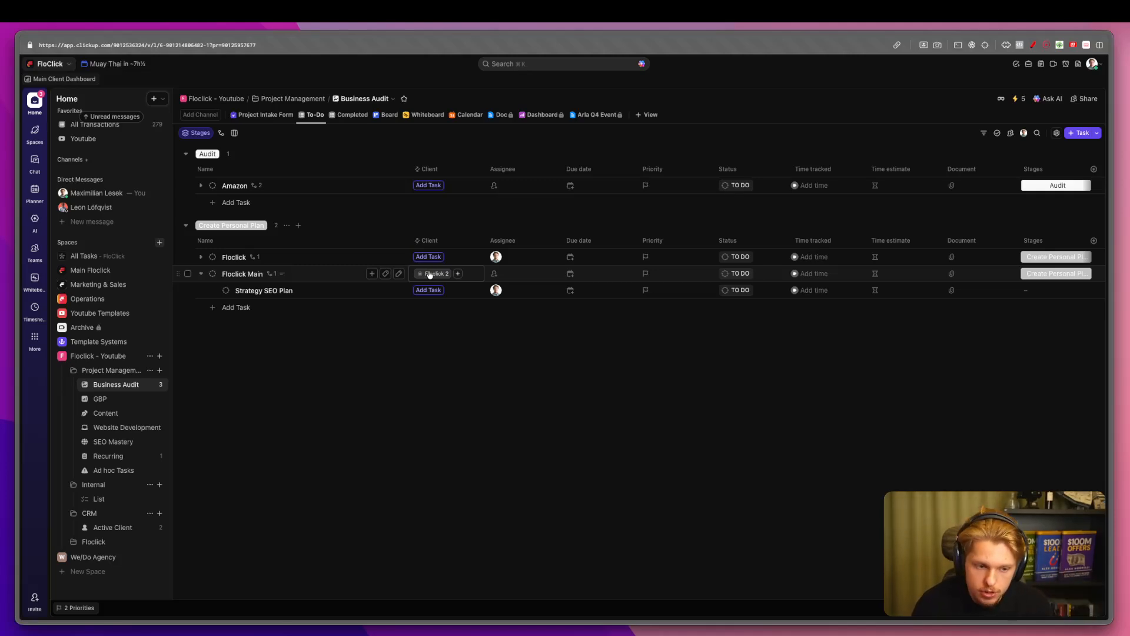
click(112, 527)
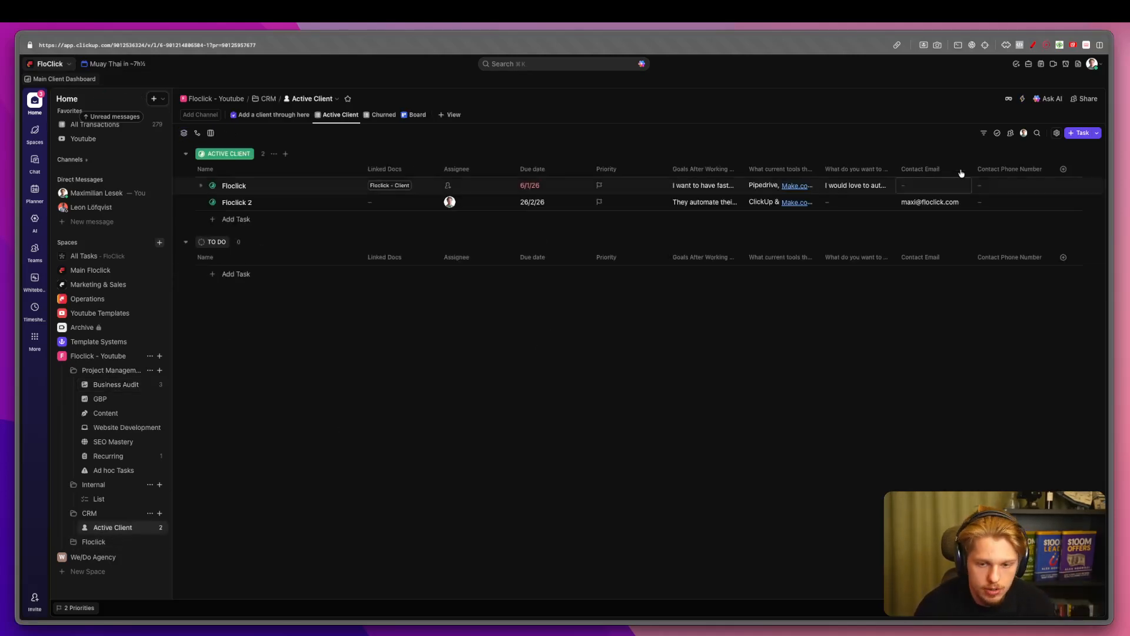
Create a Website-type field named 'Google Drive' as a new Active Client column.
click(1061, 170)
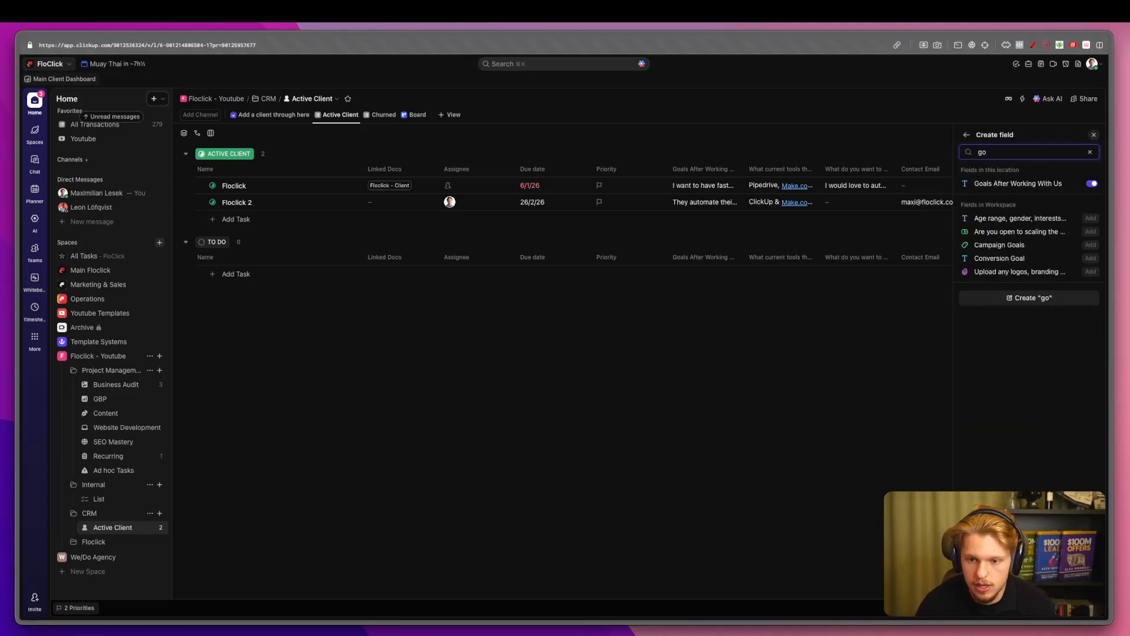
key(BackSpace)
key(BackSpace)
text(dri)
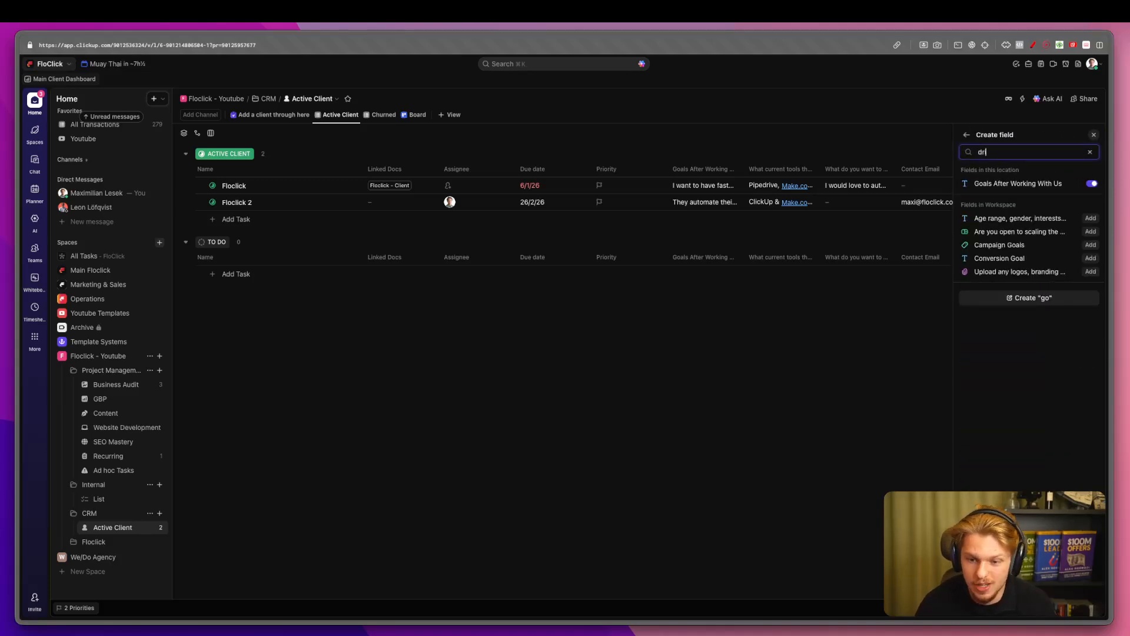
key(BackSpace)
key(BackSpace)
key(BackSpace)
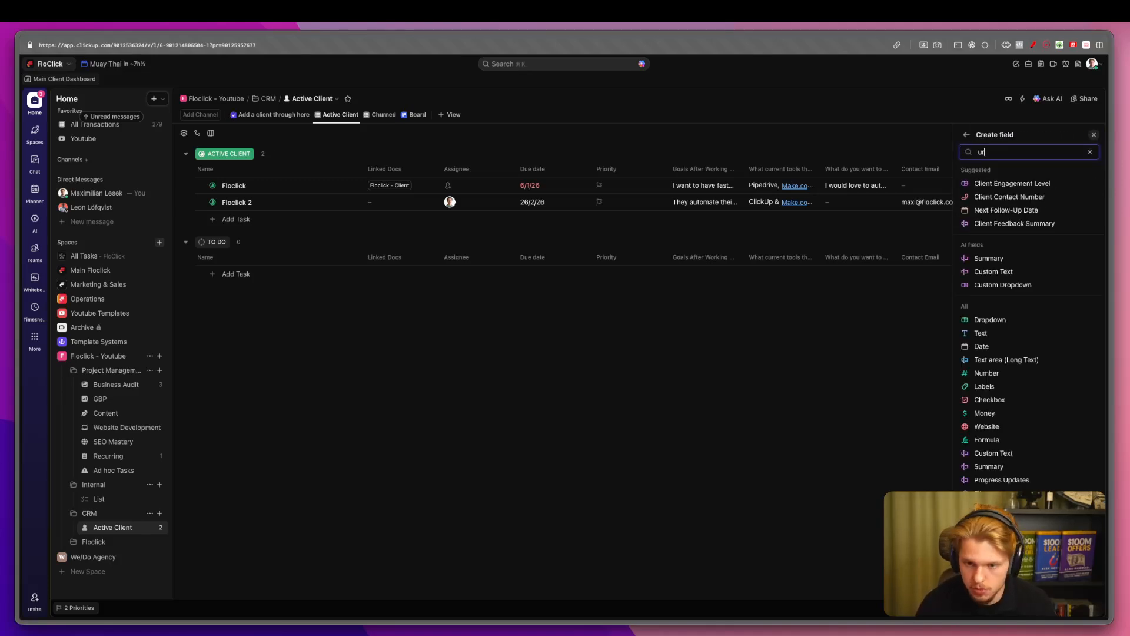
text(ur)
click(1001, 185)
text(Google)
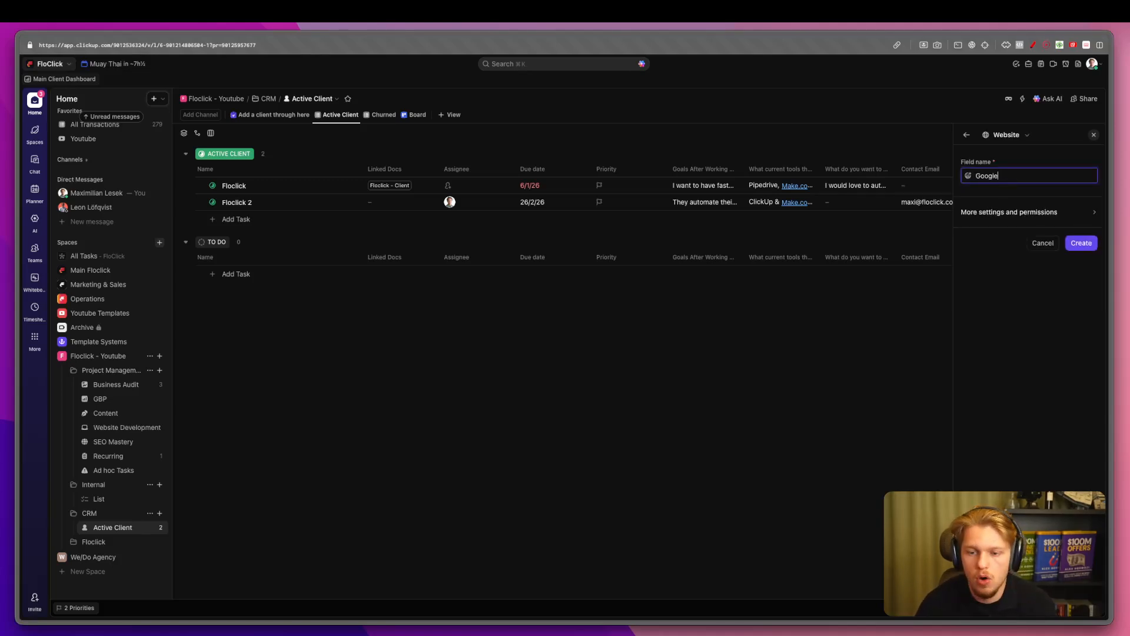
text( Drive)
click(1080, 242)
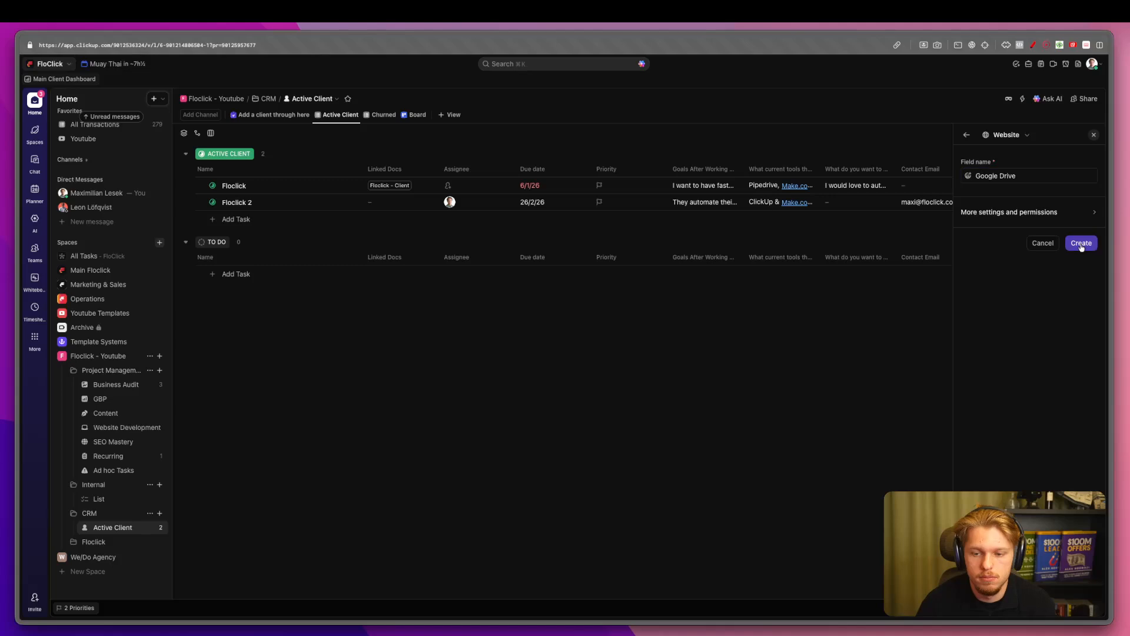
From Business Audit, expand Floclick Main and open its linked Floclick 2 client record.
click(116, 386)
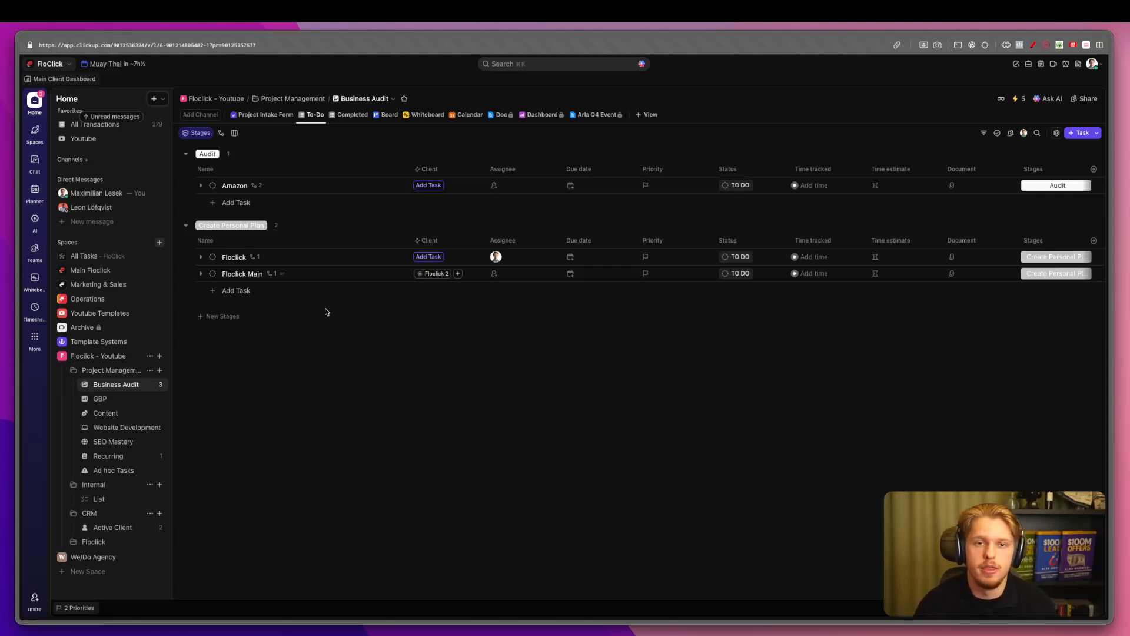
click(200, 273)
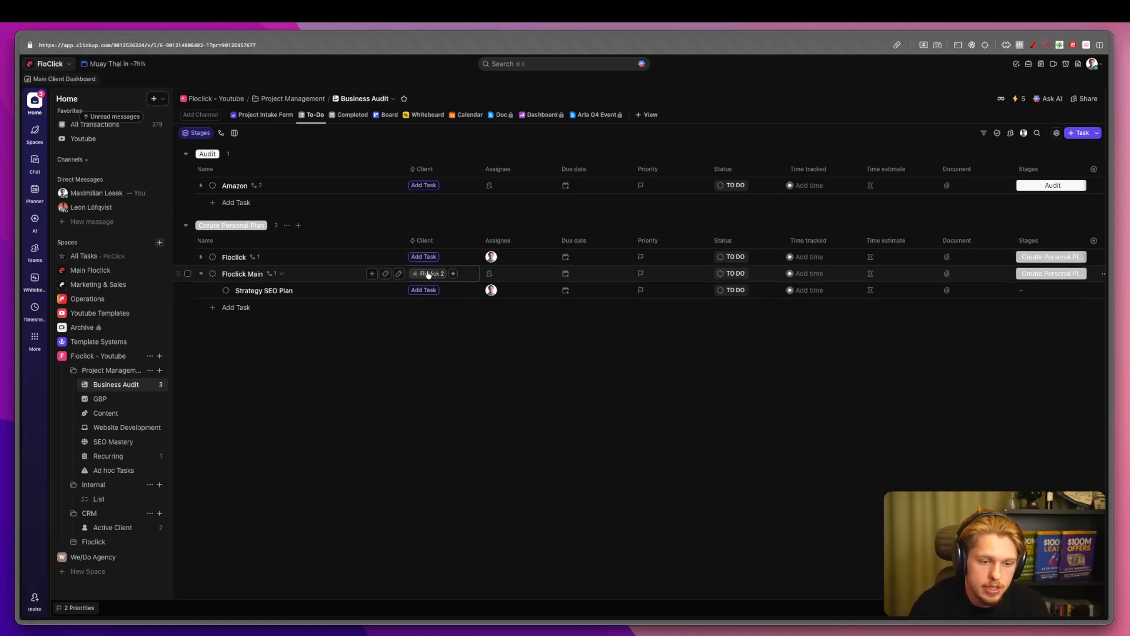
mouse_move(425, 276)
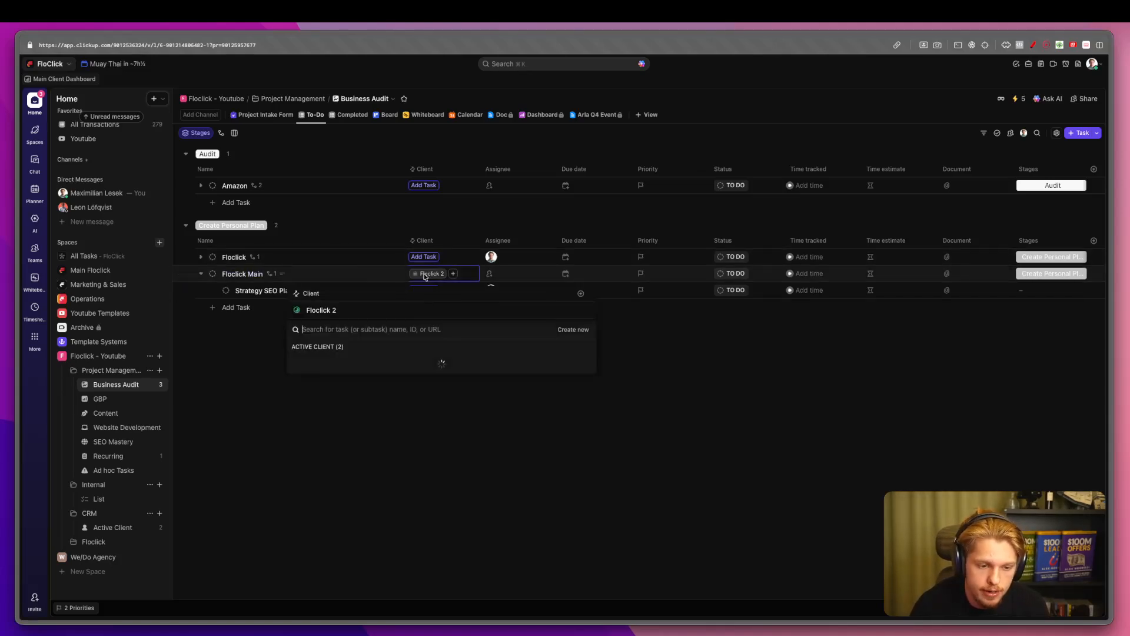
click(316, 309)
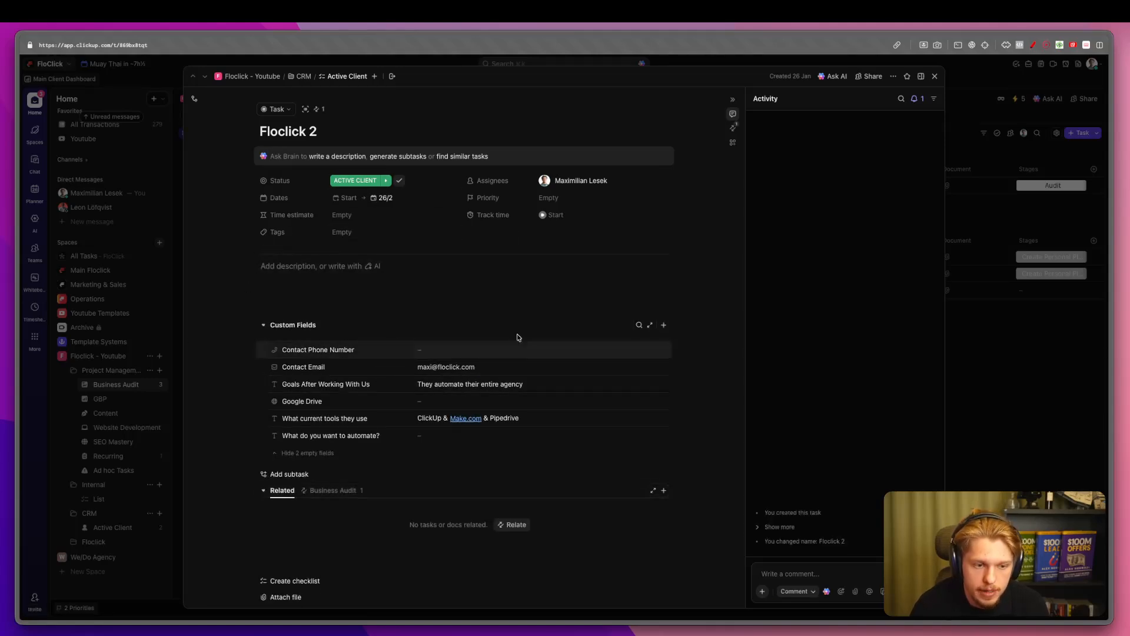
Scroll through Floclick 2's custom fields, then close it and return to Active Client.
scroll(500, 377, down, 1)
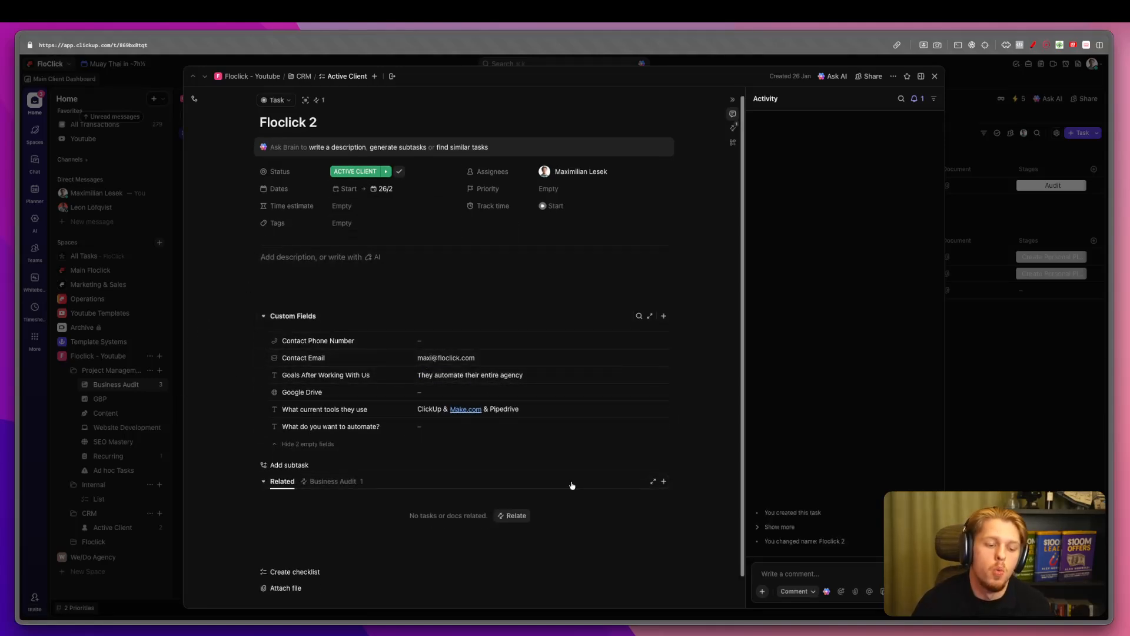
scroll(524, 369, down, 2)
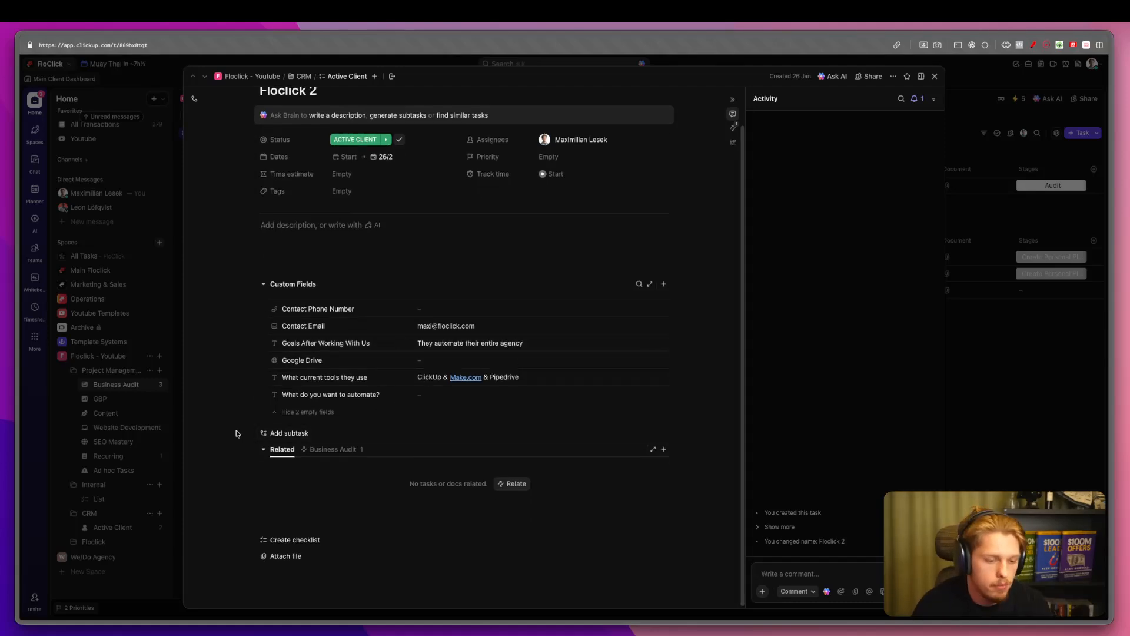
scroll(485, 375, down, 1)
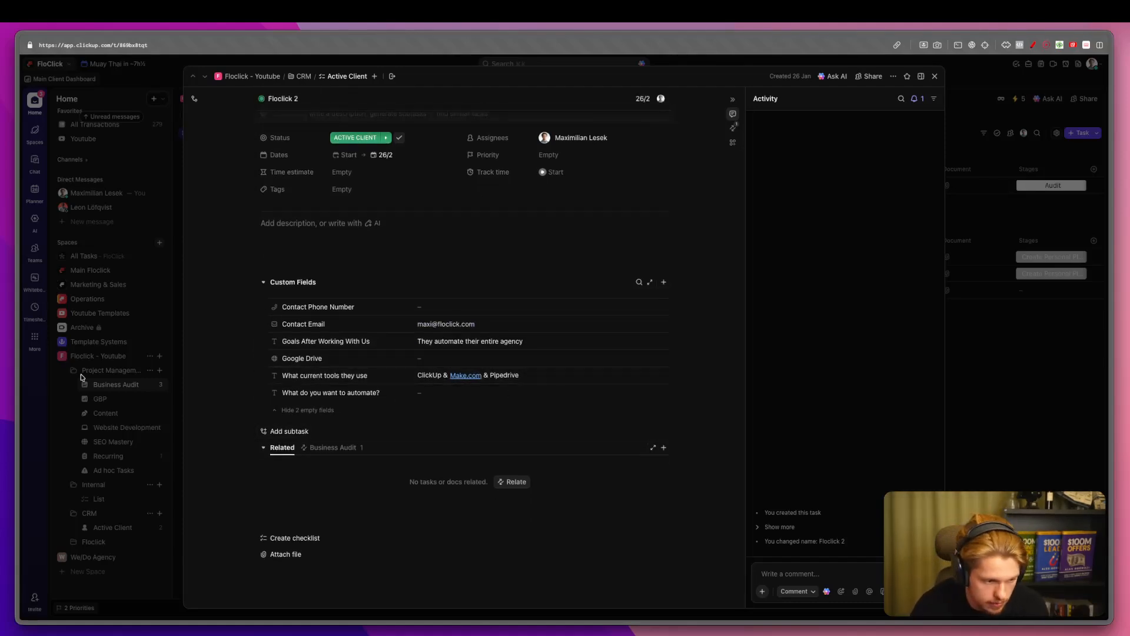
key(Escape)
click(114, 526)
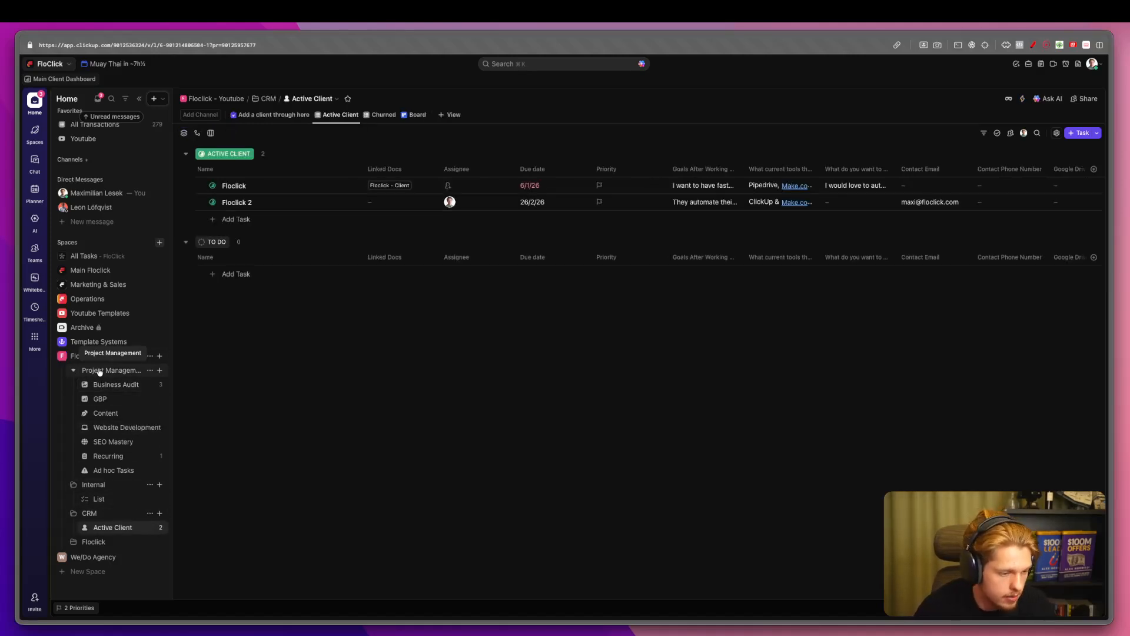
Add the existing Website URL field as a column in the Active Client list.
scroll(1013, 226, right, 2)
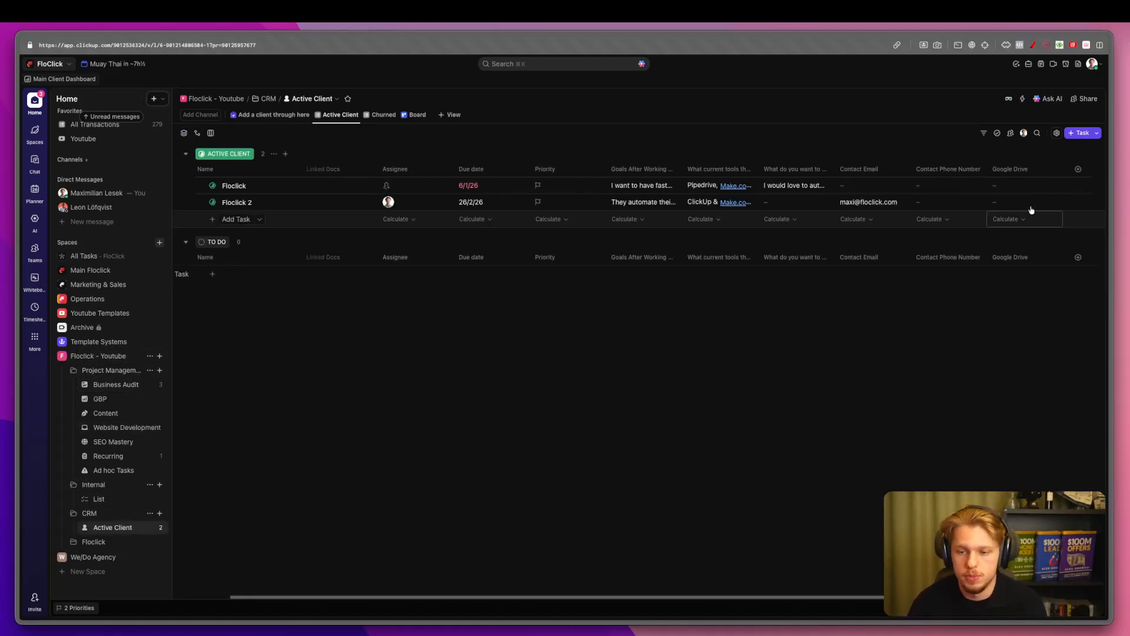
click(1083, 169)
text(UR)
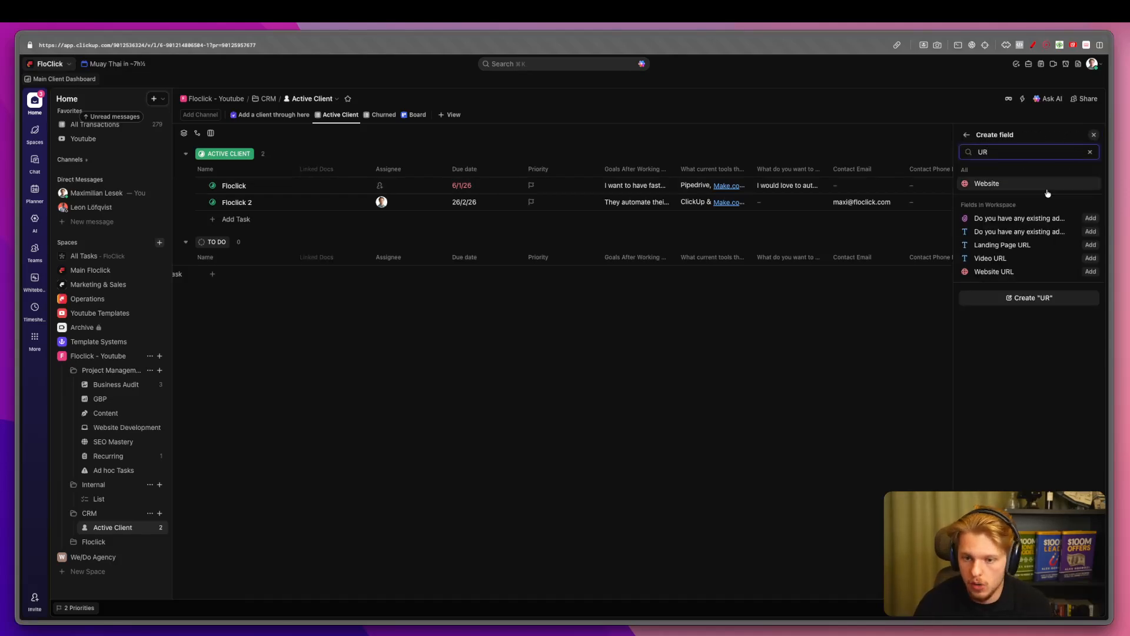
click(1089, 272)
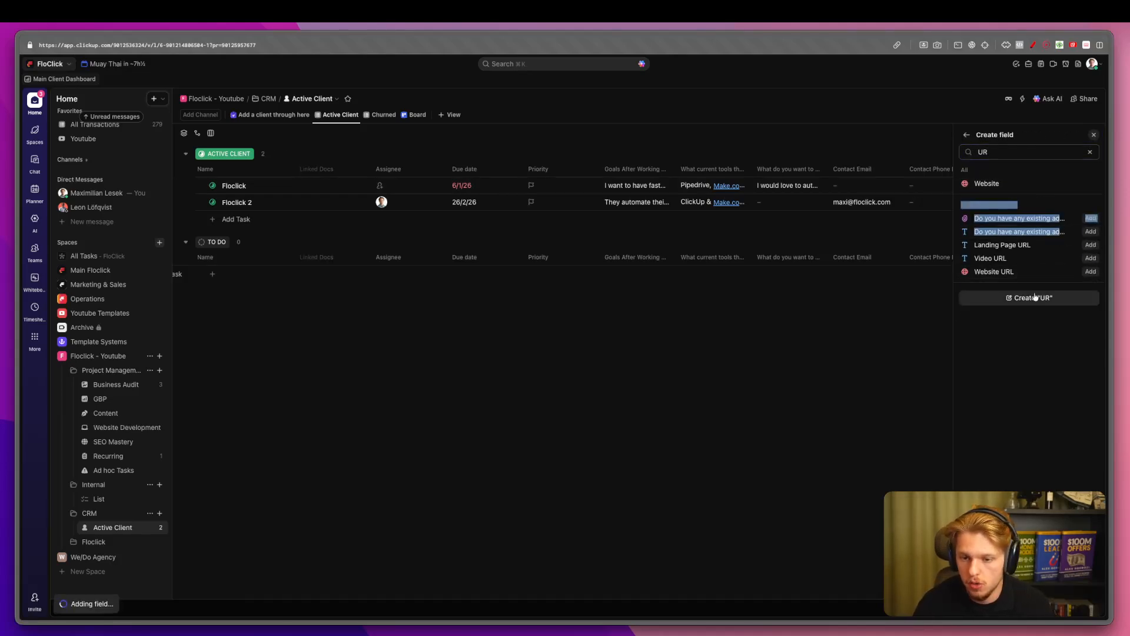
Set Floclick 2's Website URL to floclick.com and copy it into Google Drive.
click(1067, 202)
text(f)
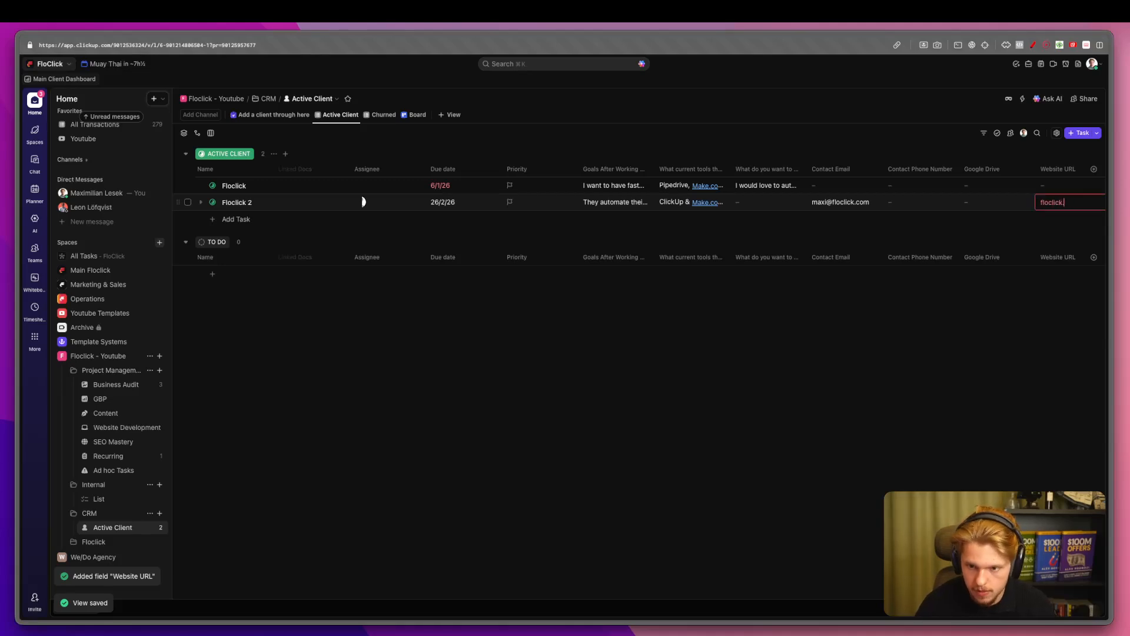
text(loclick.com)
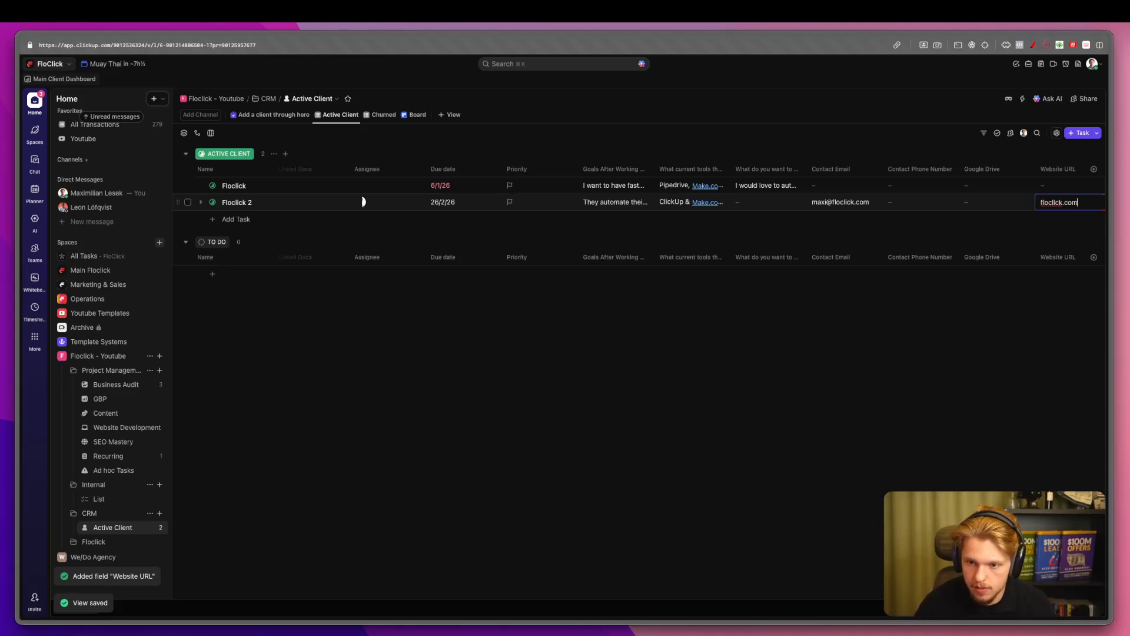
key(Return)
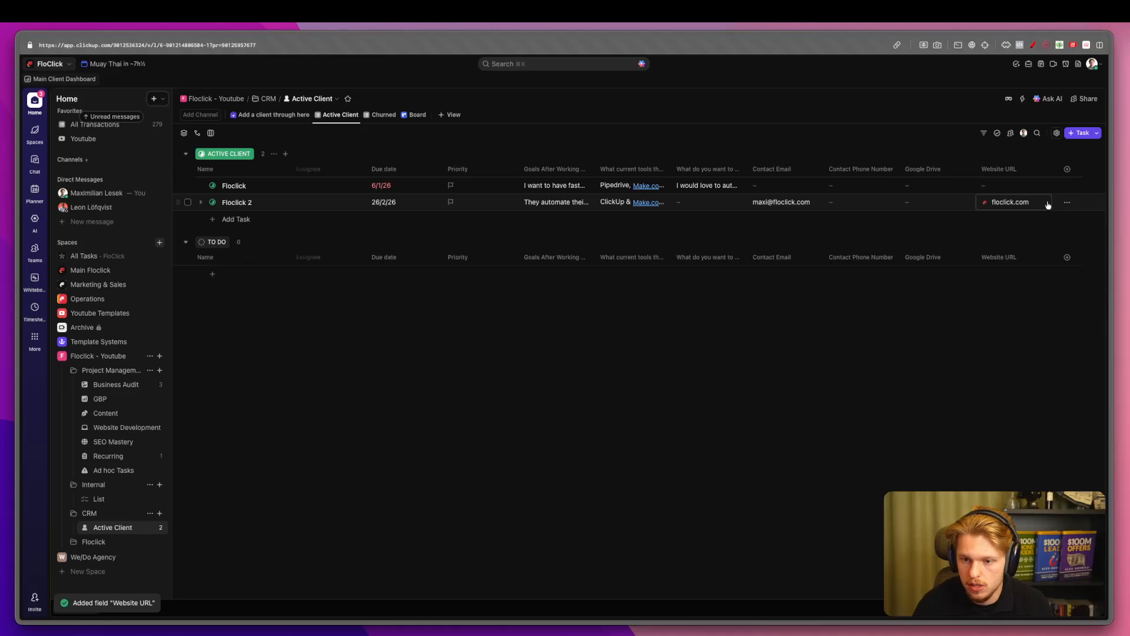
click(1039, 203)
click(1045, 225)
click(953, 202)
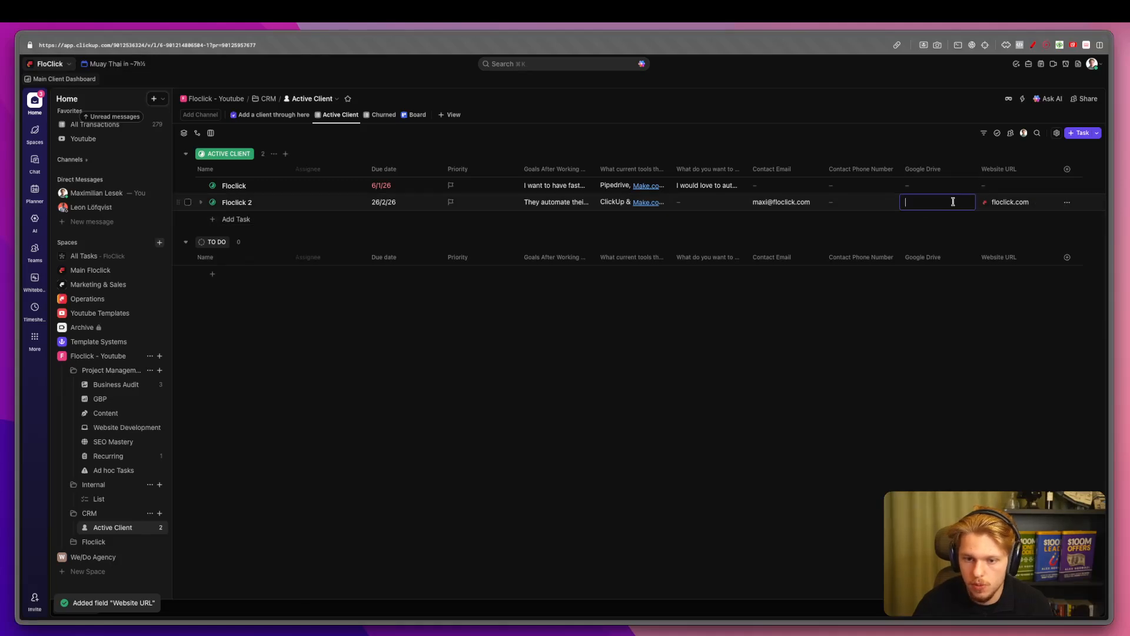
Open Floclick Main in Business Audit and check its related Floclick 2 client.
click(114, 383)
click(201, 274)
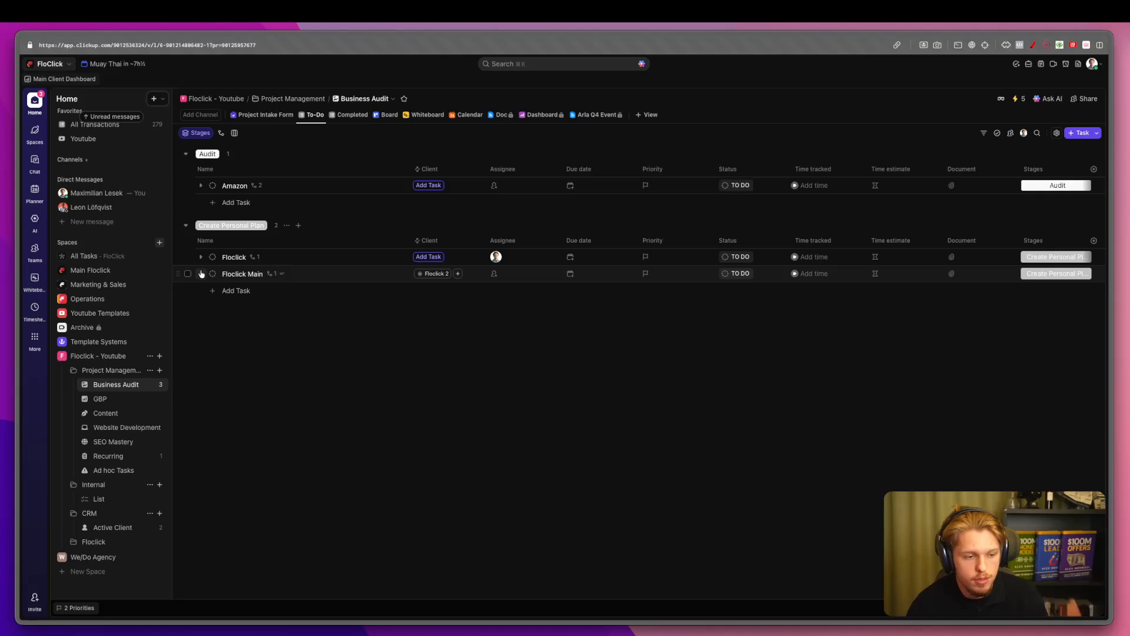
click(240, 274)
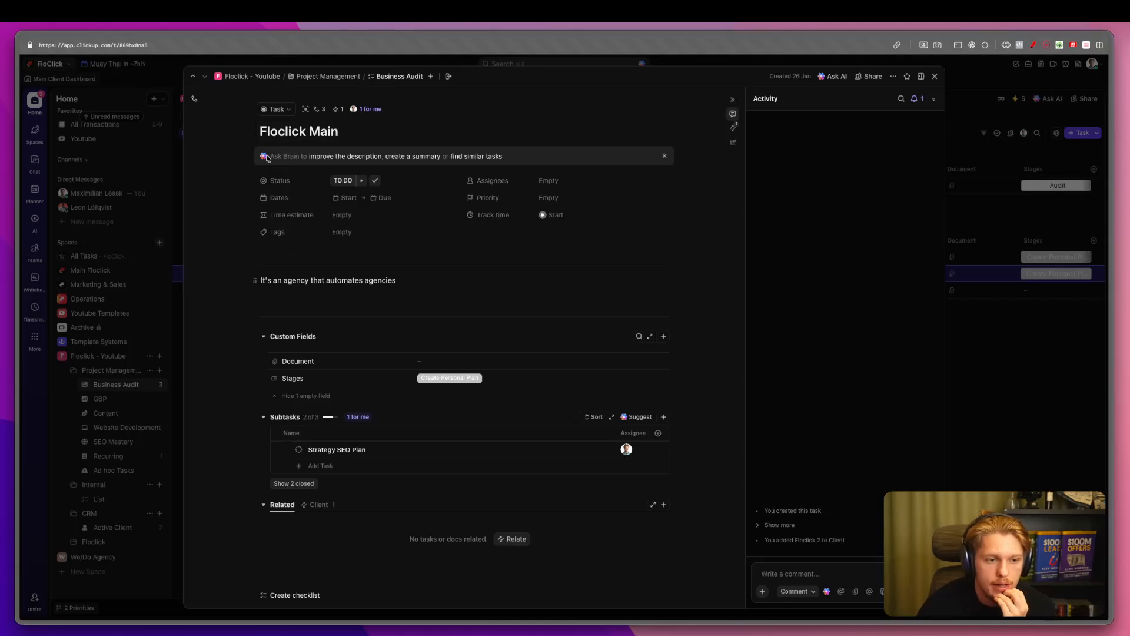
scroll(336, 112, down, 1)
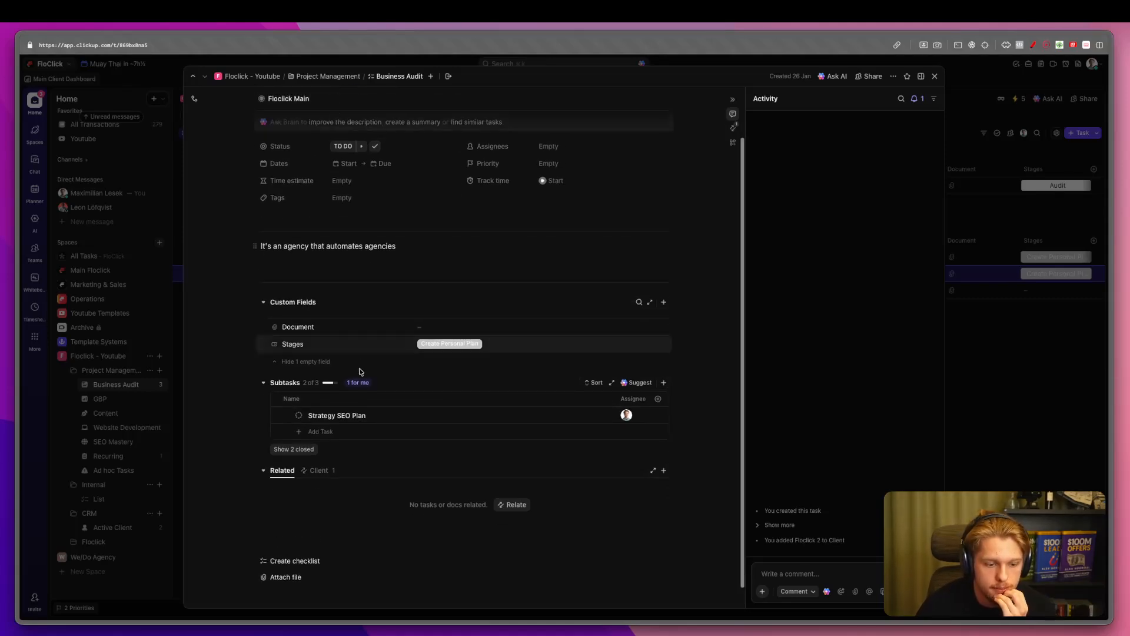
click(318, 471)
click(299, 505)
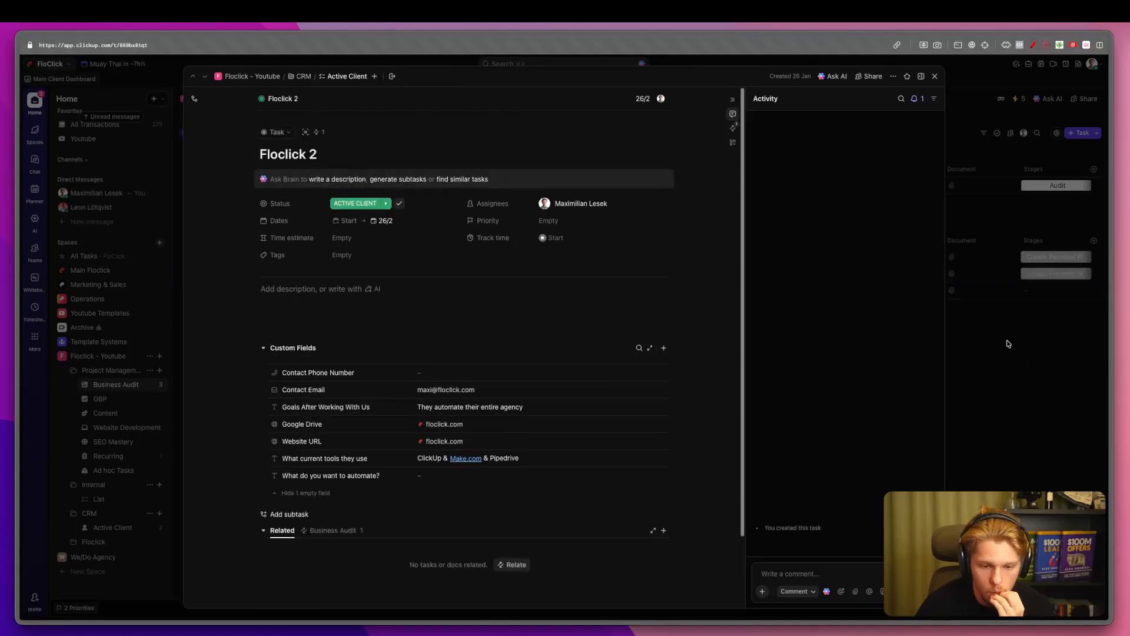
click(1006, 341)
Open Floclick 2 from Floclick Main's Client column and start a password note in its description.
click(424, 273)
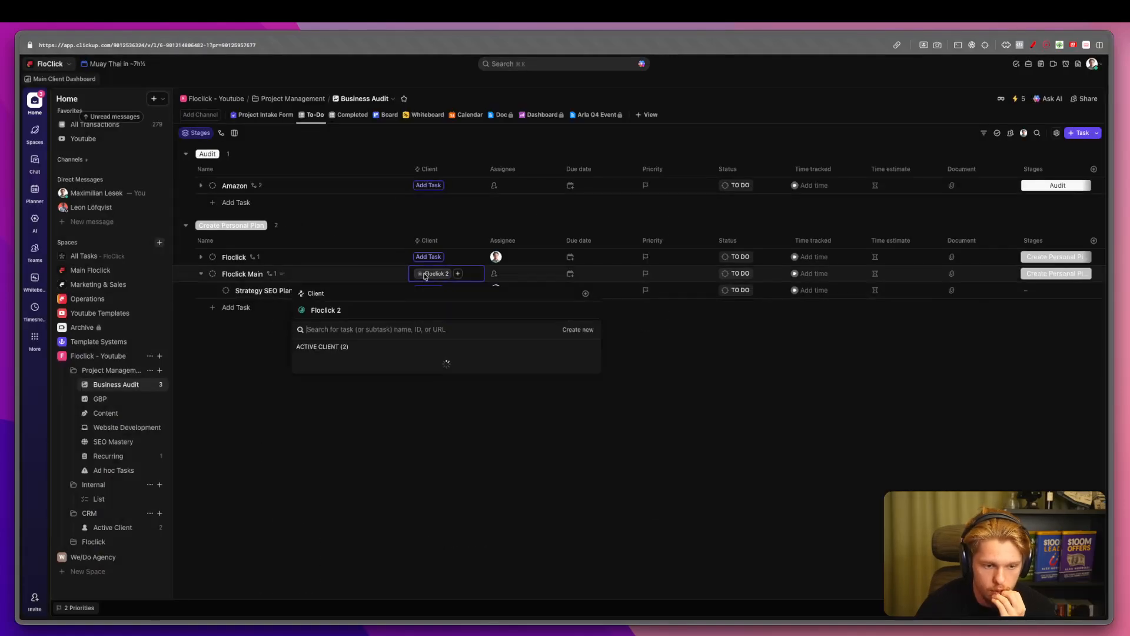
click(338, 314)
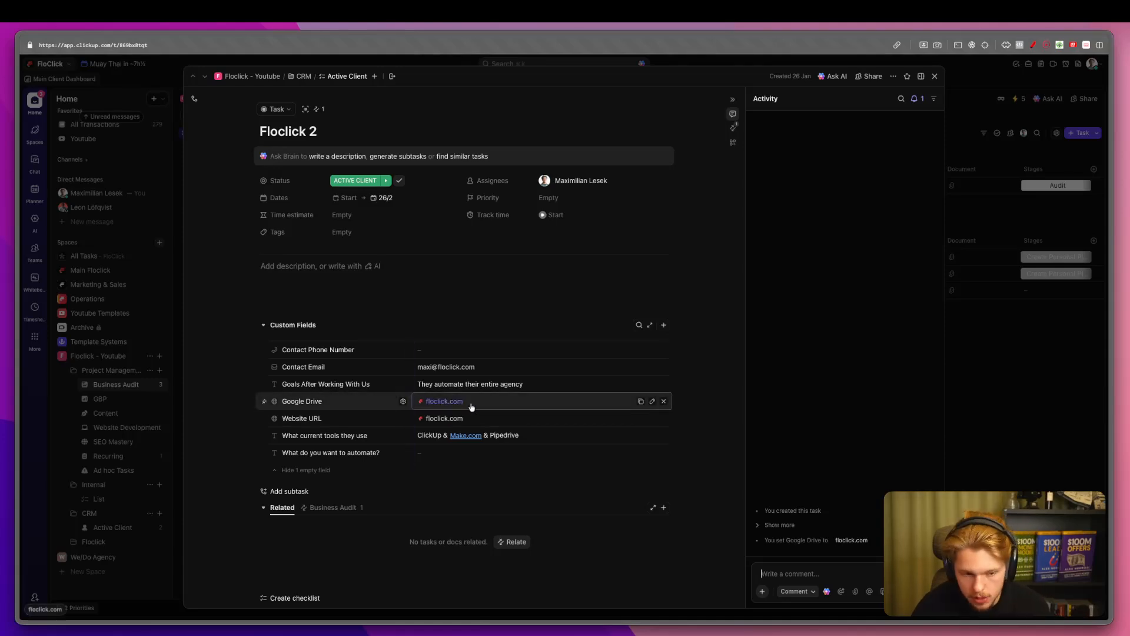
click(318, 266)
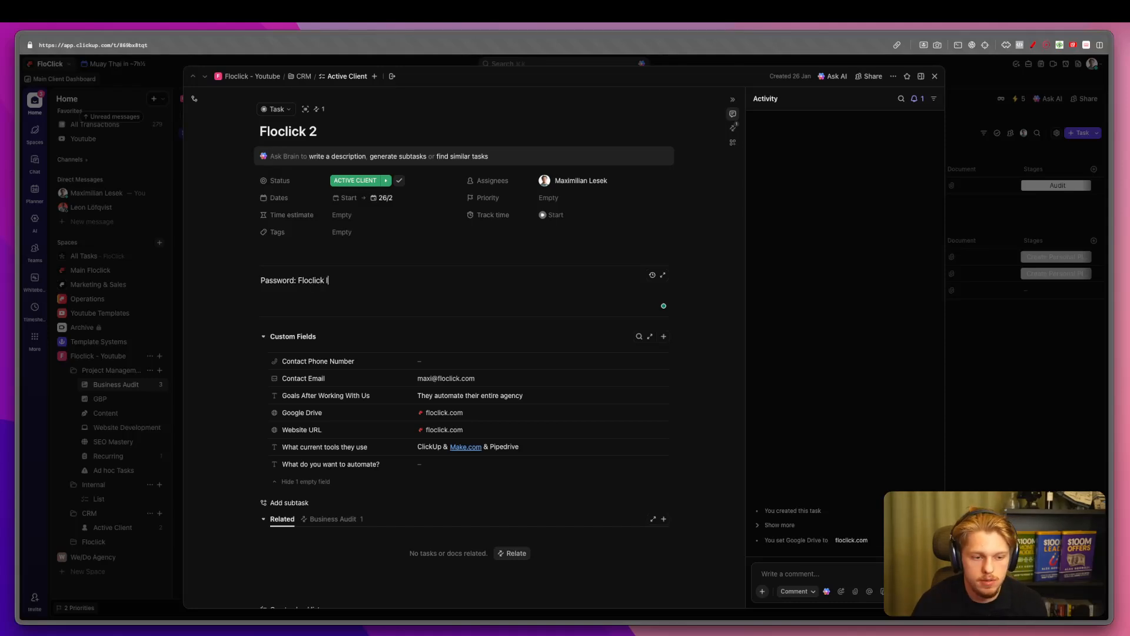
click(174, 305)
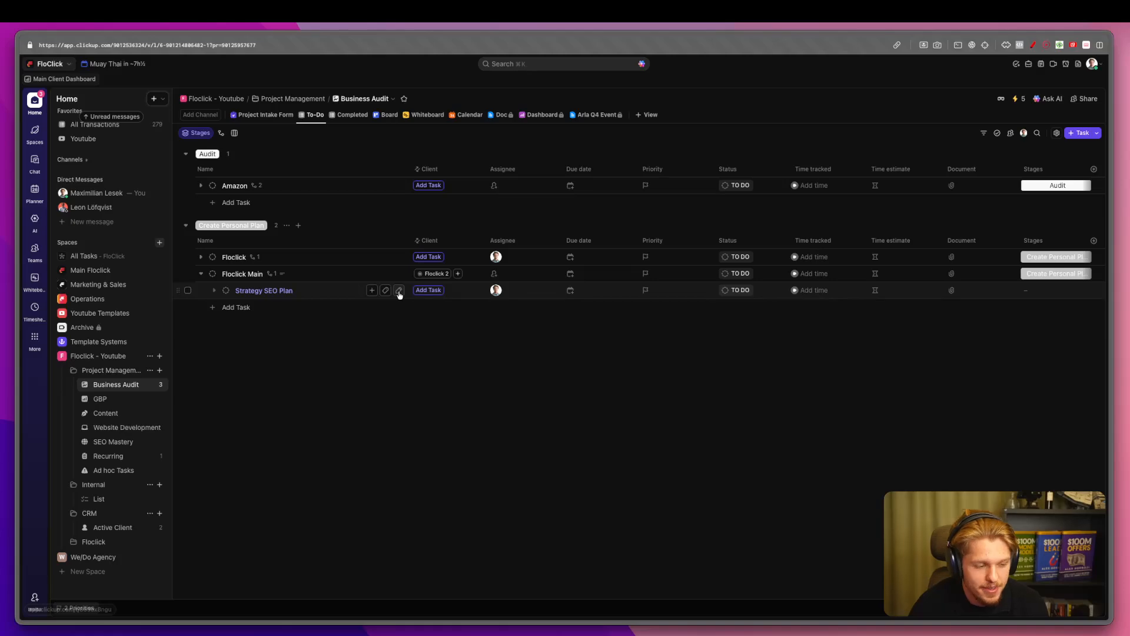
Mark Floclick Main's Strategy SEO Plan subtask as COMPLETE.
click(253, 275)
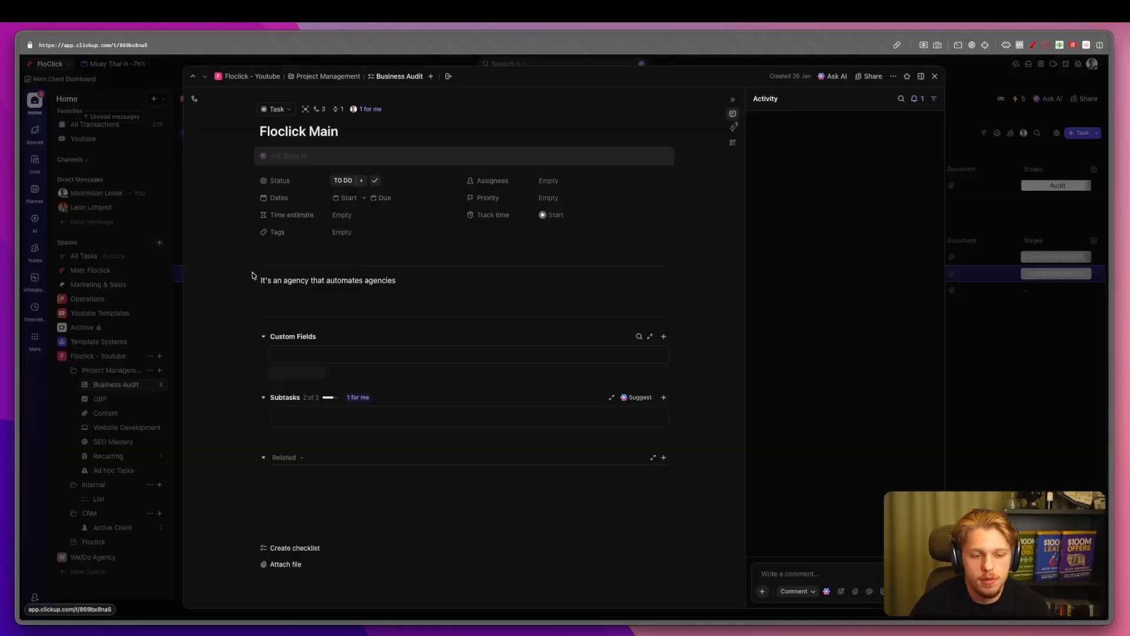
click(136, 328)
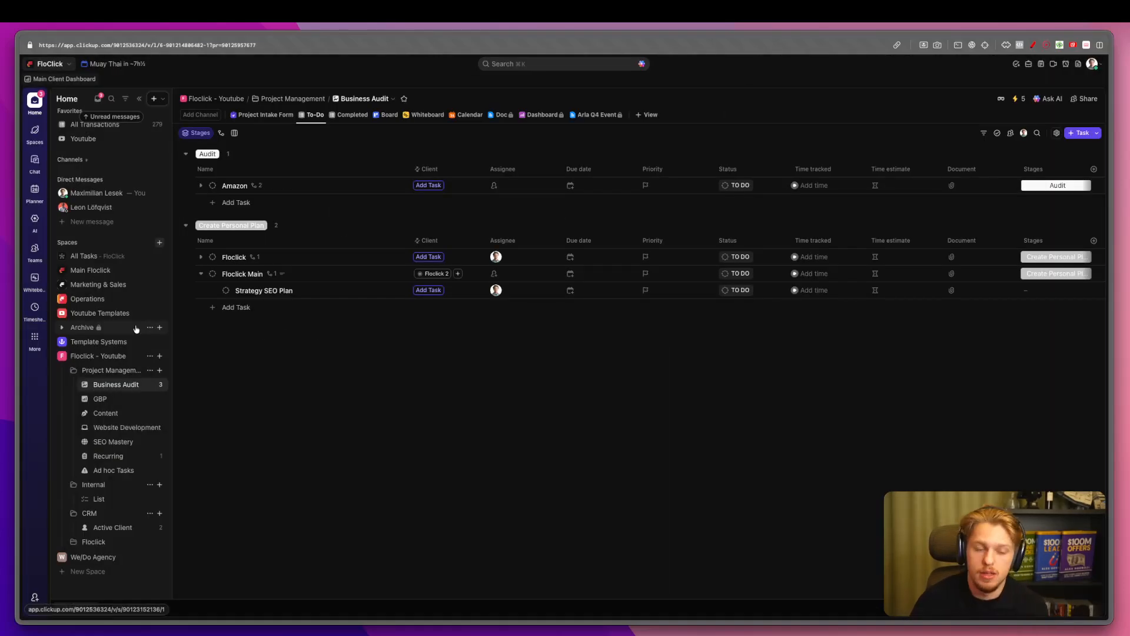
click(250, 279)
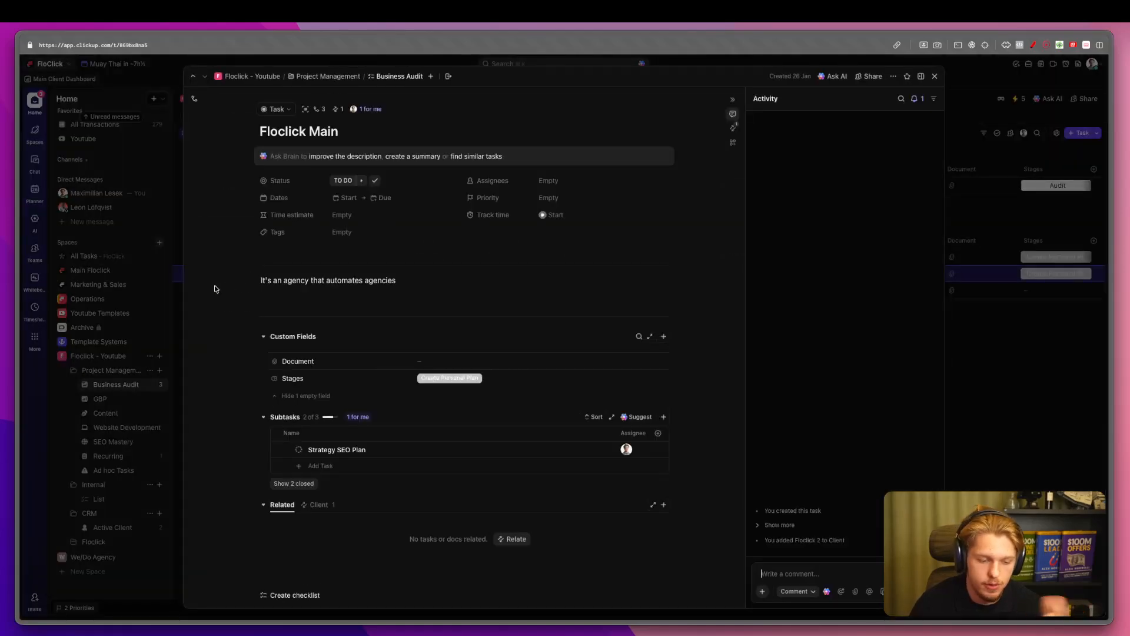
click(171, 302)
click(237, 306)
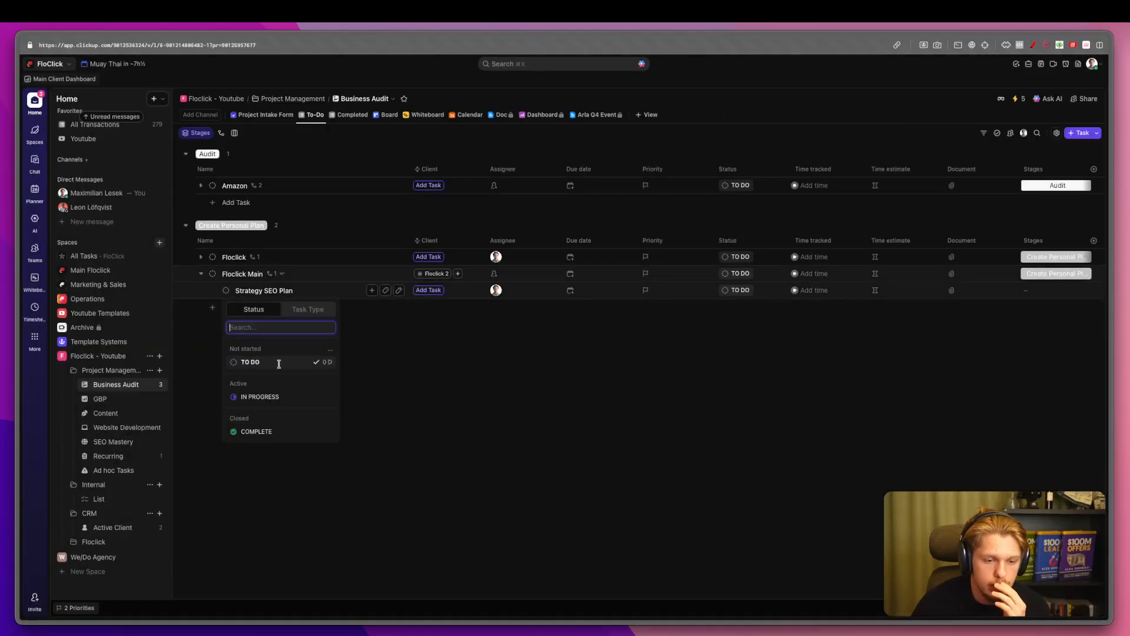
click(281, 435)
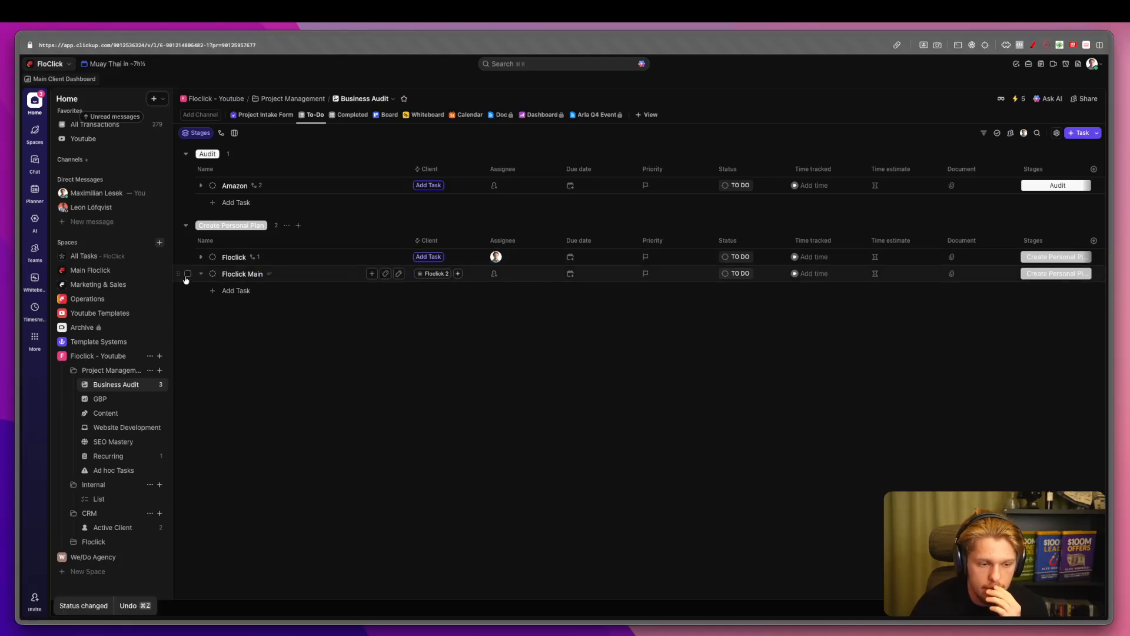
Review Floclick Main's stage options and remaining subtasks, then go to the GBP list.
click(1054, 274)
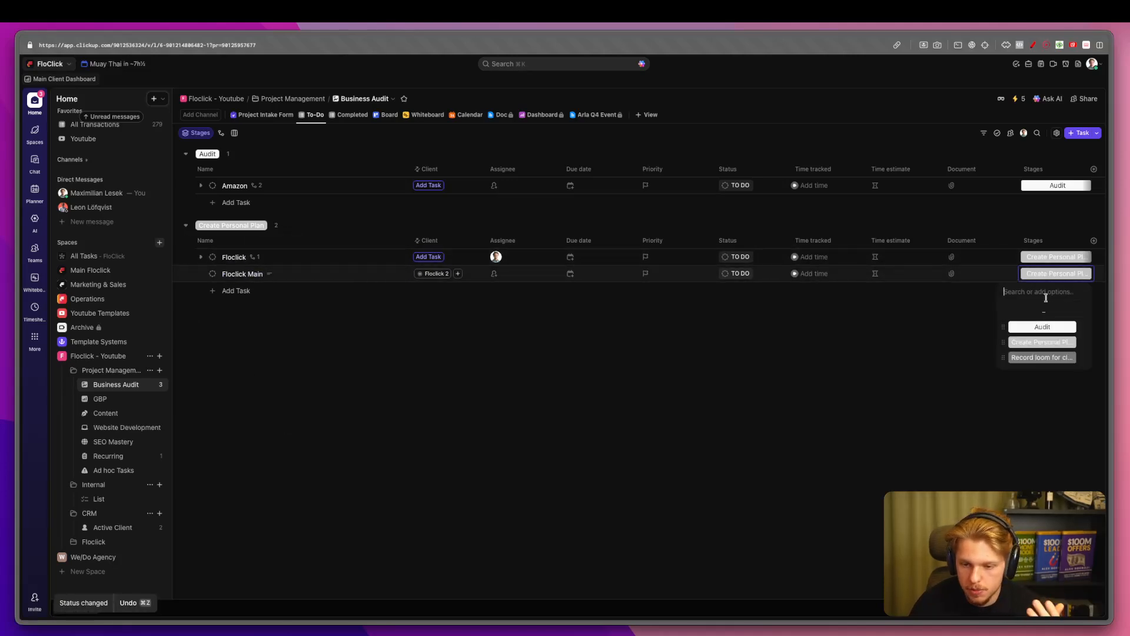
click(953, 383)
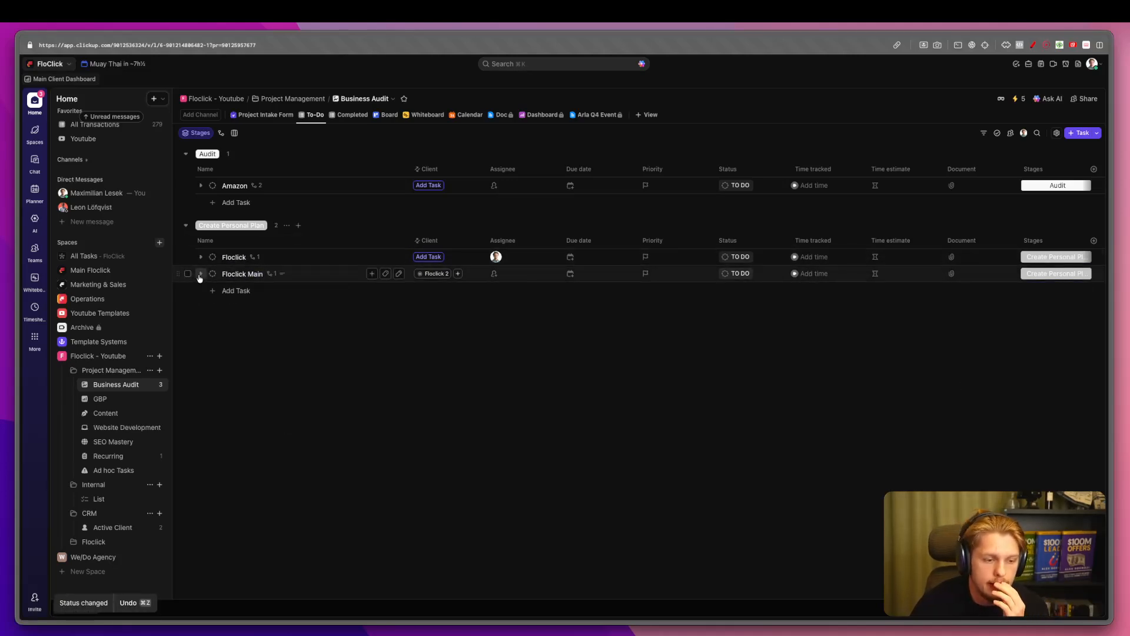
click(201, 274)
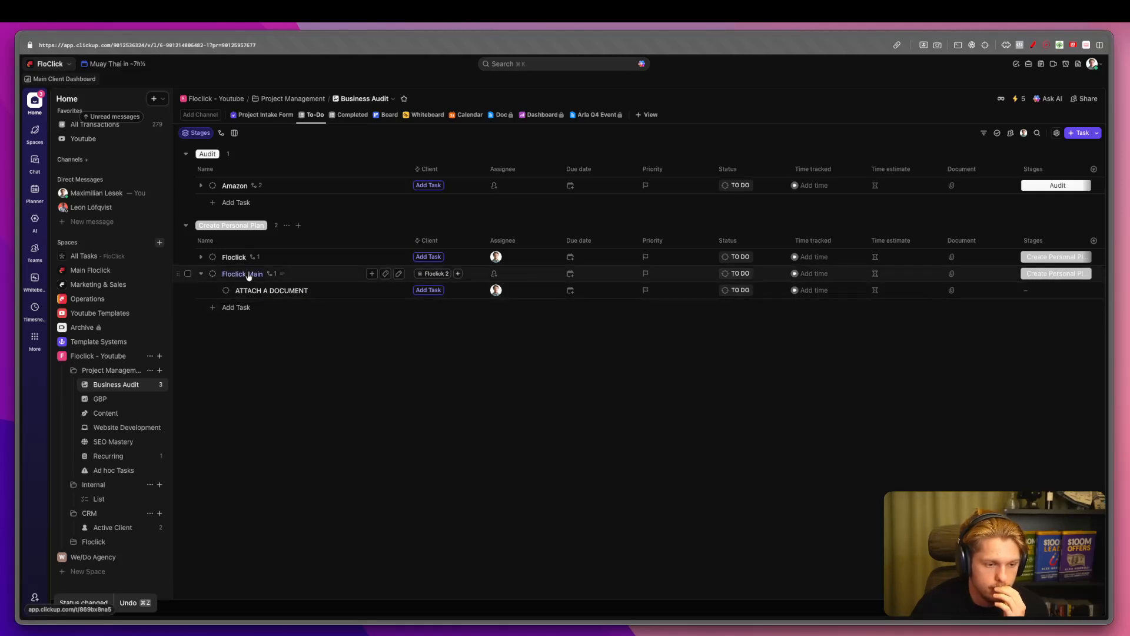
click(107, 401)
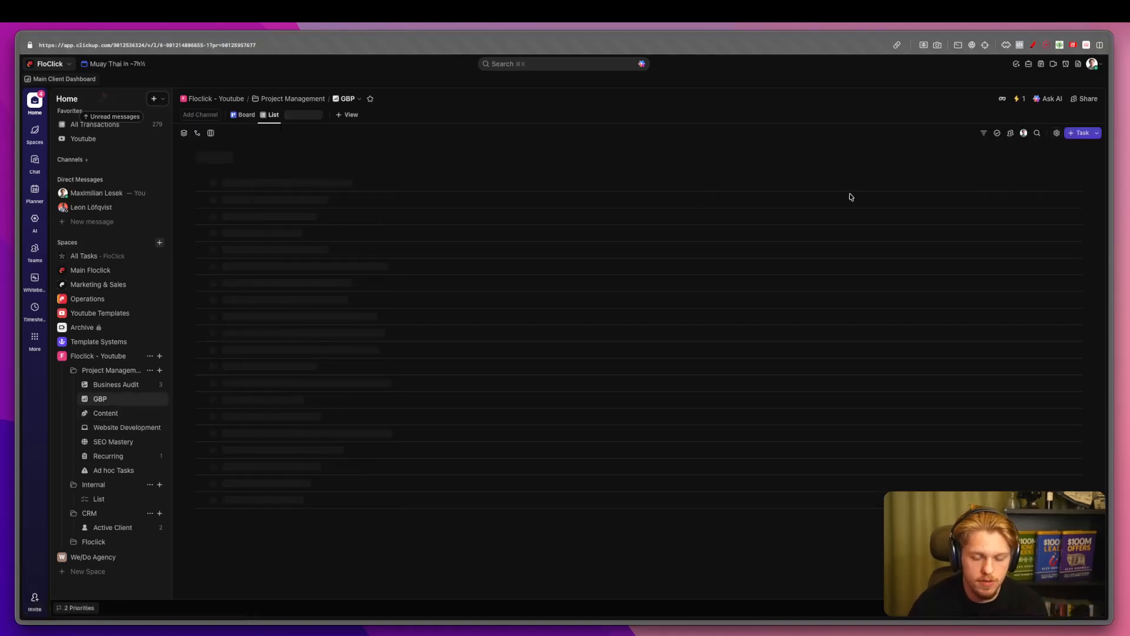
Add a Relationship field named 'Client' to the GBP list, tied to the Active Client list.
click(934, 171)
text(rela)
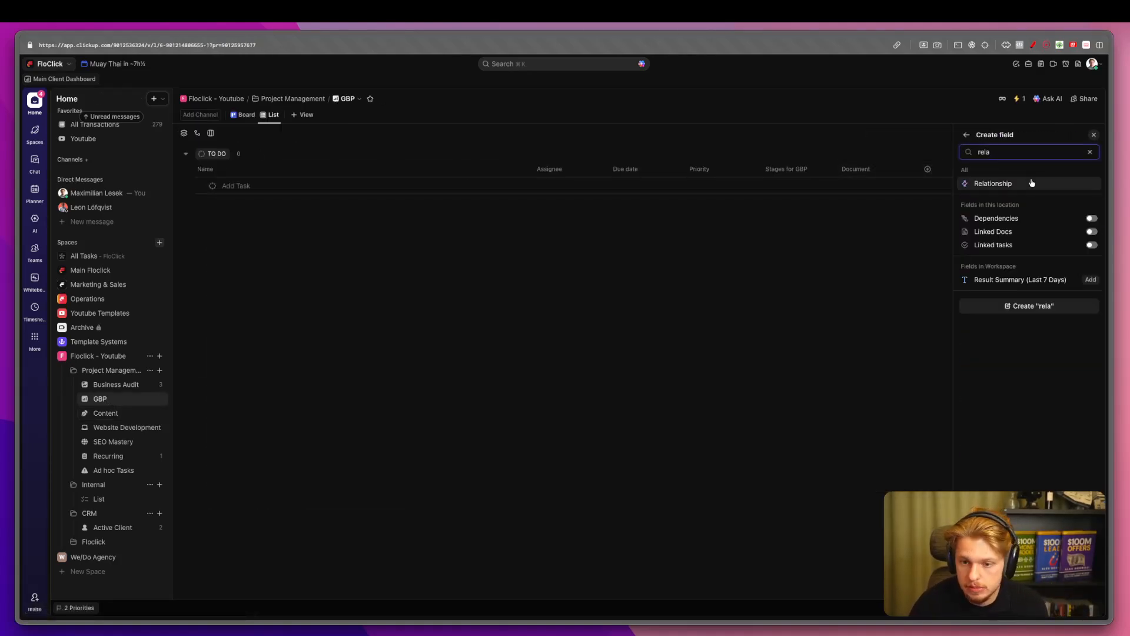
click(1032, 183)
text(Client)
key(BackSpace)
key(BackSpace)
key(BackSpace)
key(BackSpace)
key(BackSpace)
key(BackSpace)
text(Client)
click(1034, 262)
scroll(1001, 377, down, 3)
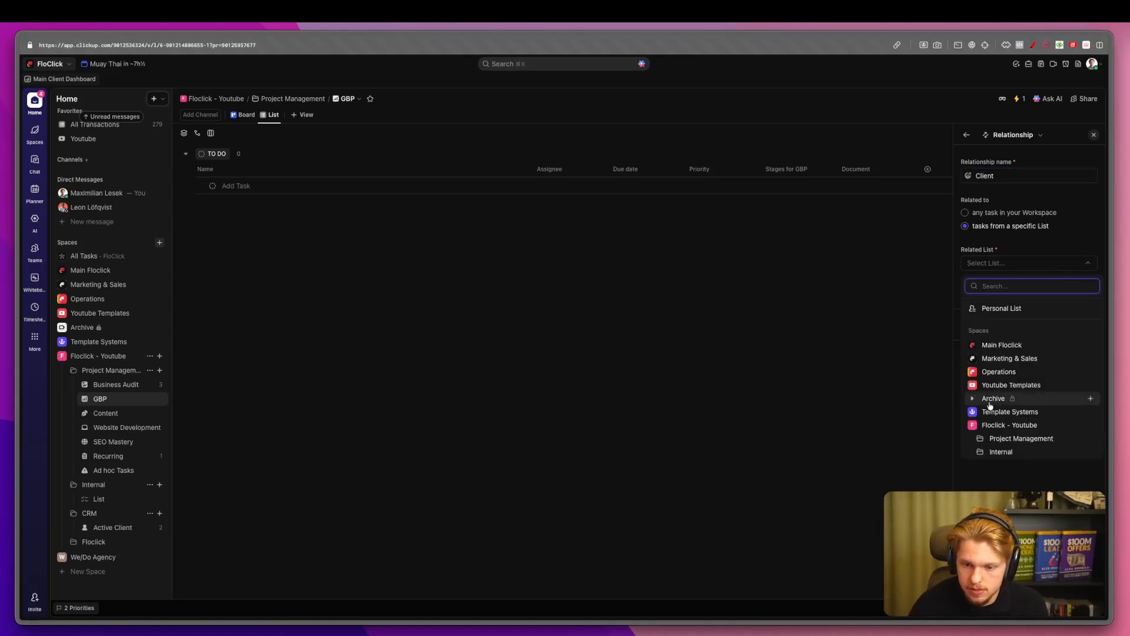
click(979, 401)
click(1031, 408)
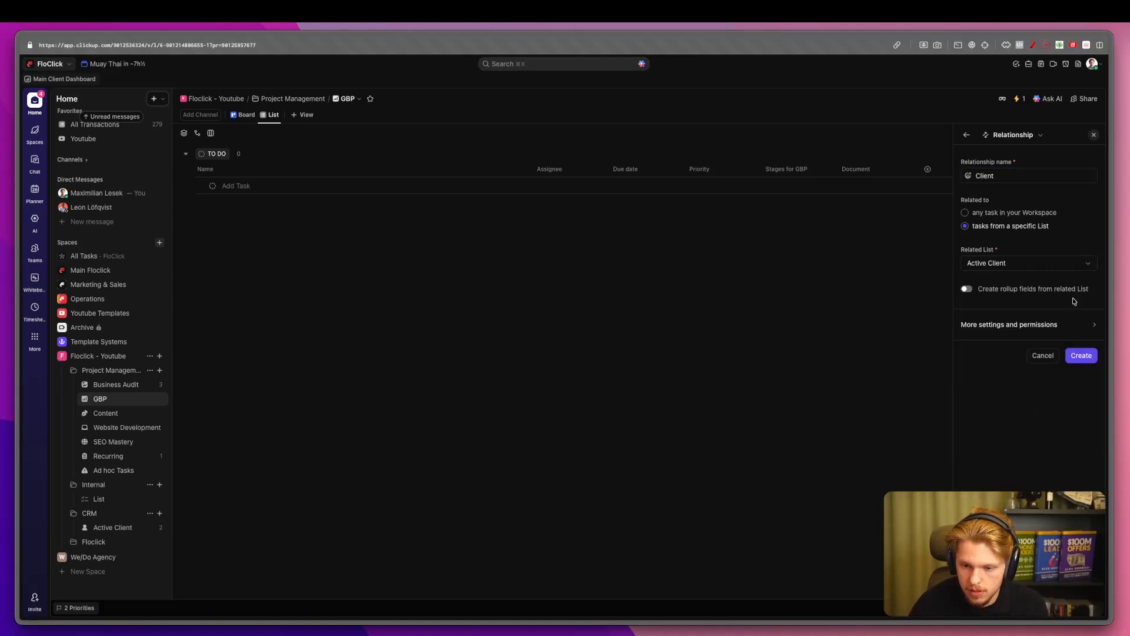
click(1076, 354)
Create the GBP task 'Floclick - GBP Optimization'.
click(229, 185)
text(F)
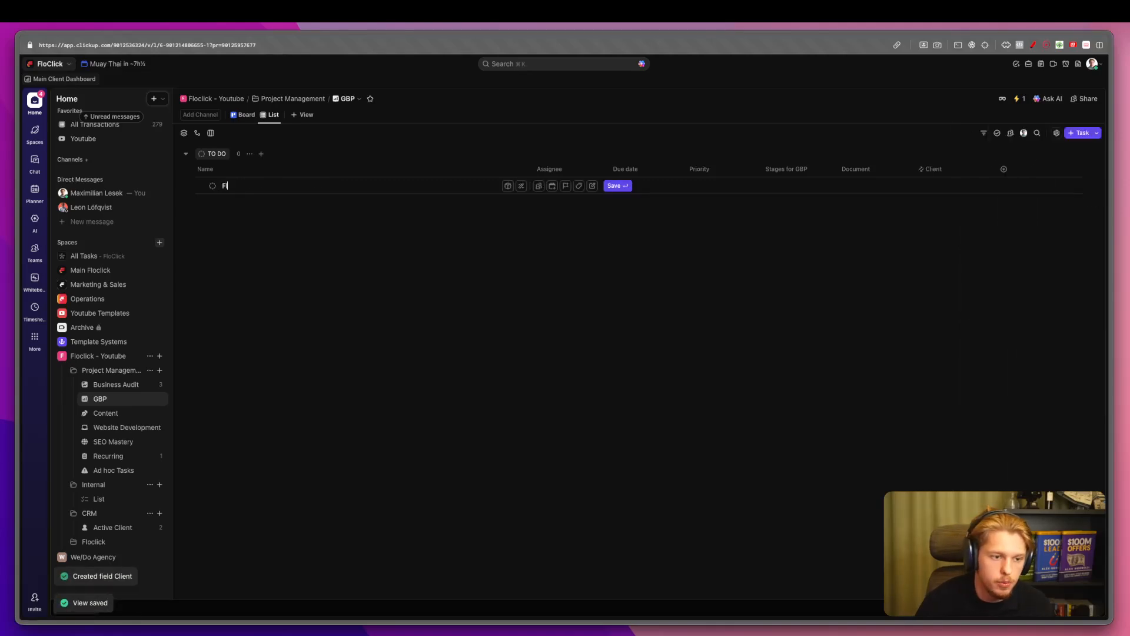
text(loclick)
key(Return)
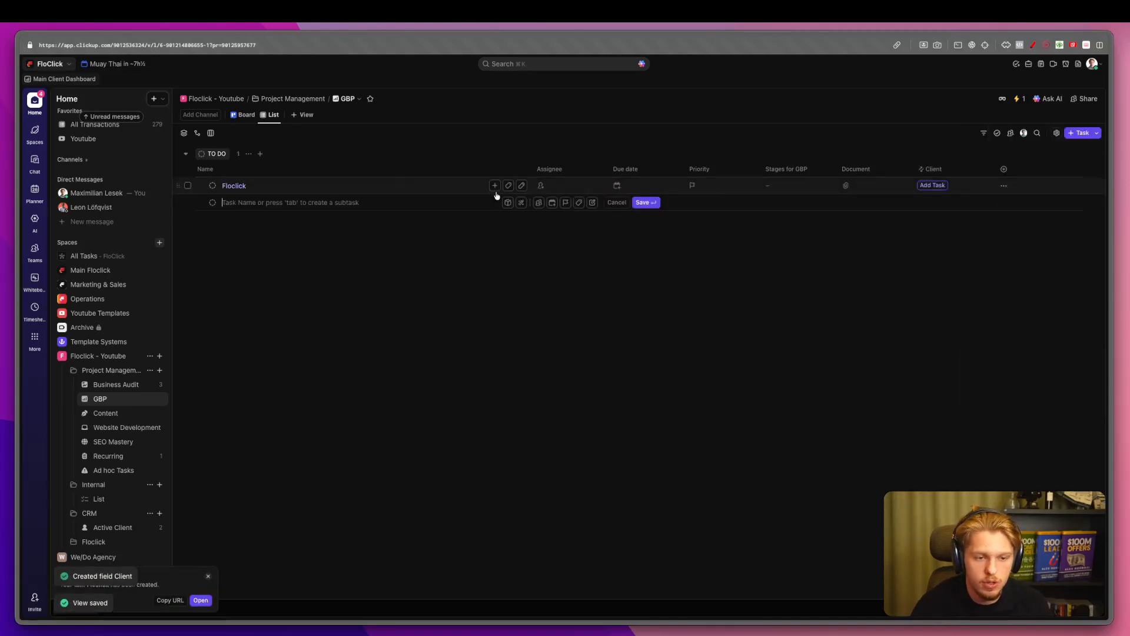
text(- GB)
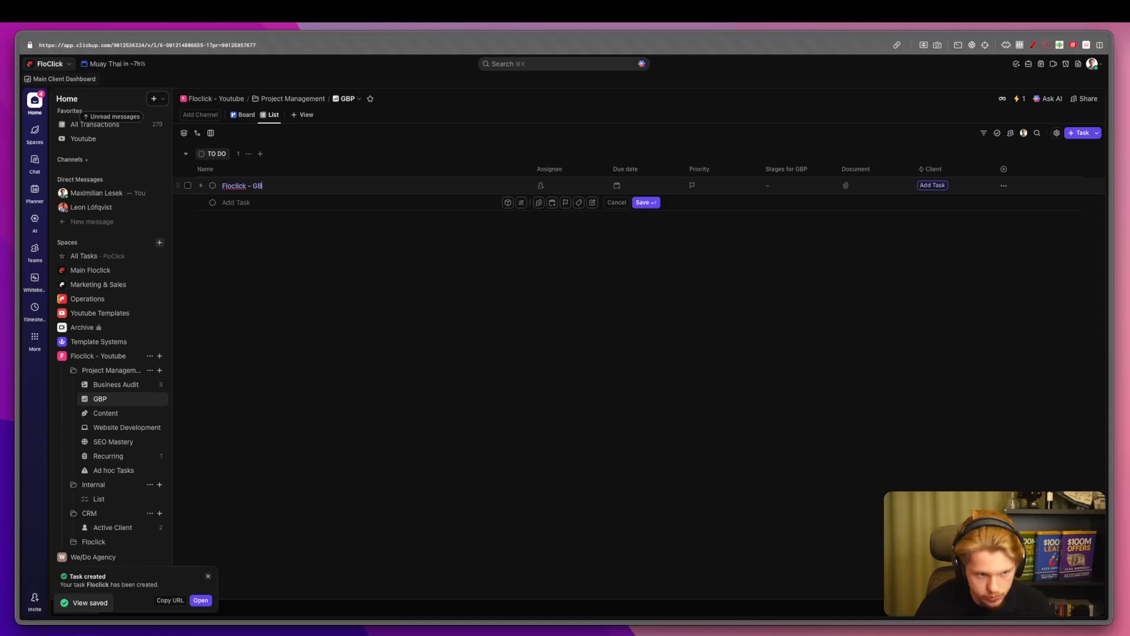
text(P Optimization)
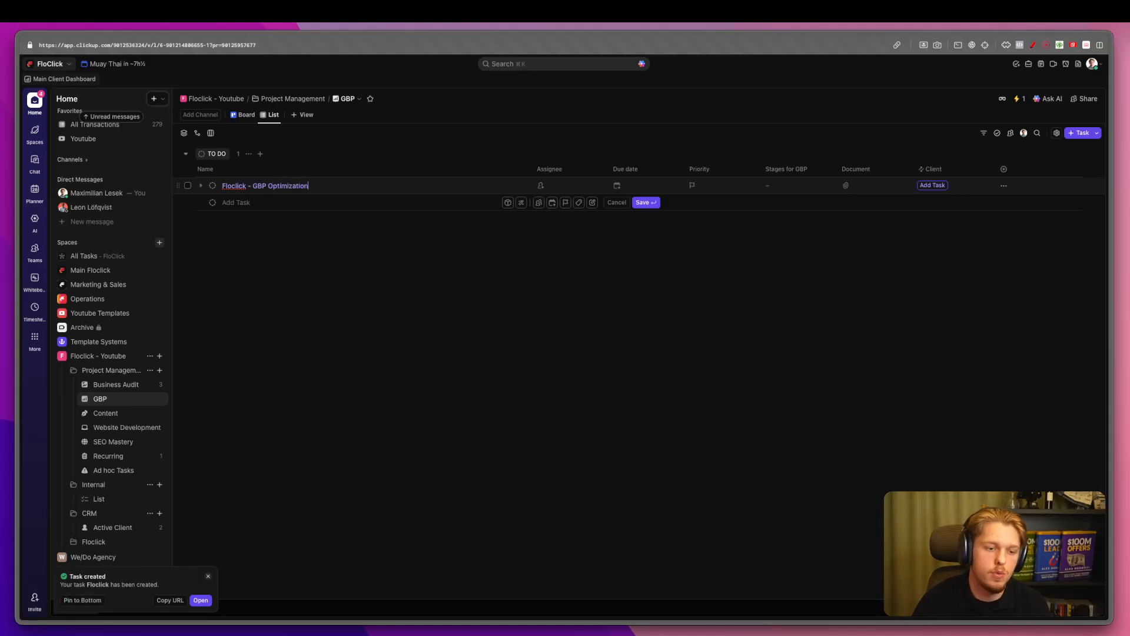
click(567, 277)
Move the Client column beside the task name and set this task's Client to Floclick 2.
drag(933, 169, 535, 172)
click(569, 186)
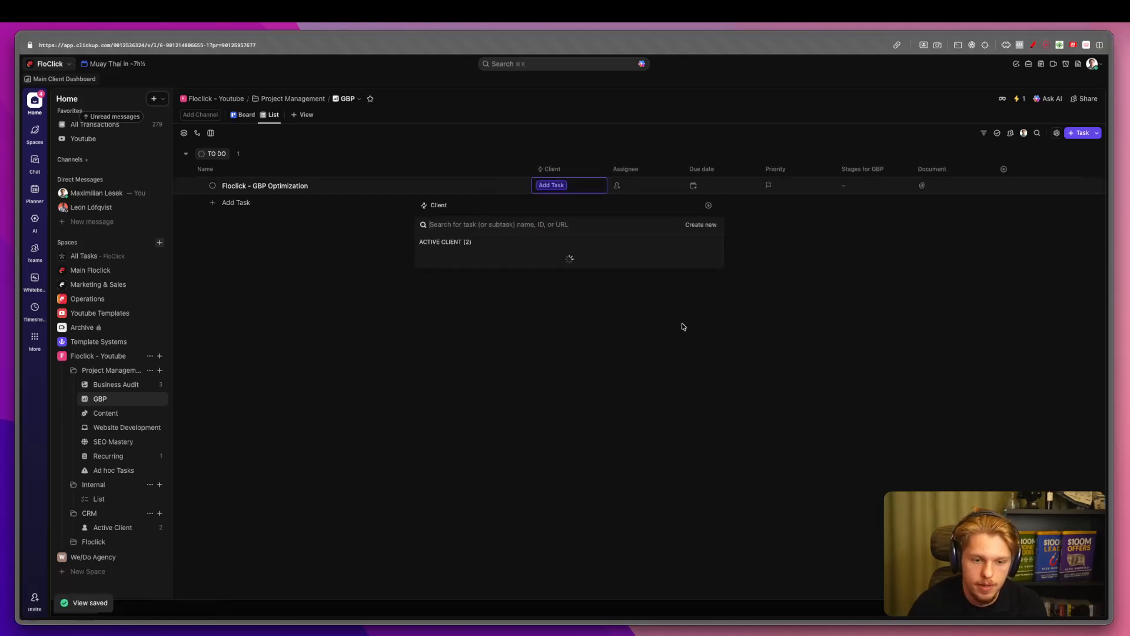
click(454, 270)
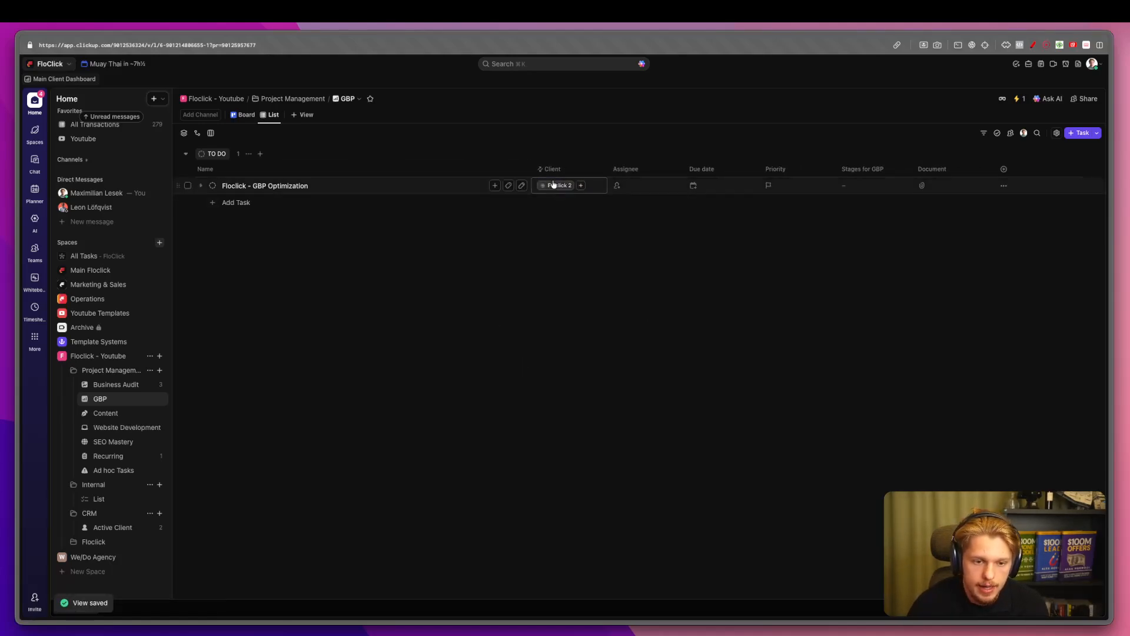
click(552, 187)
click(448, 221)
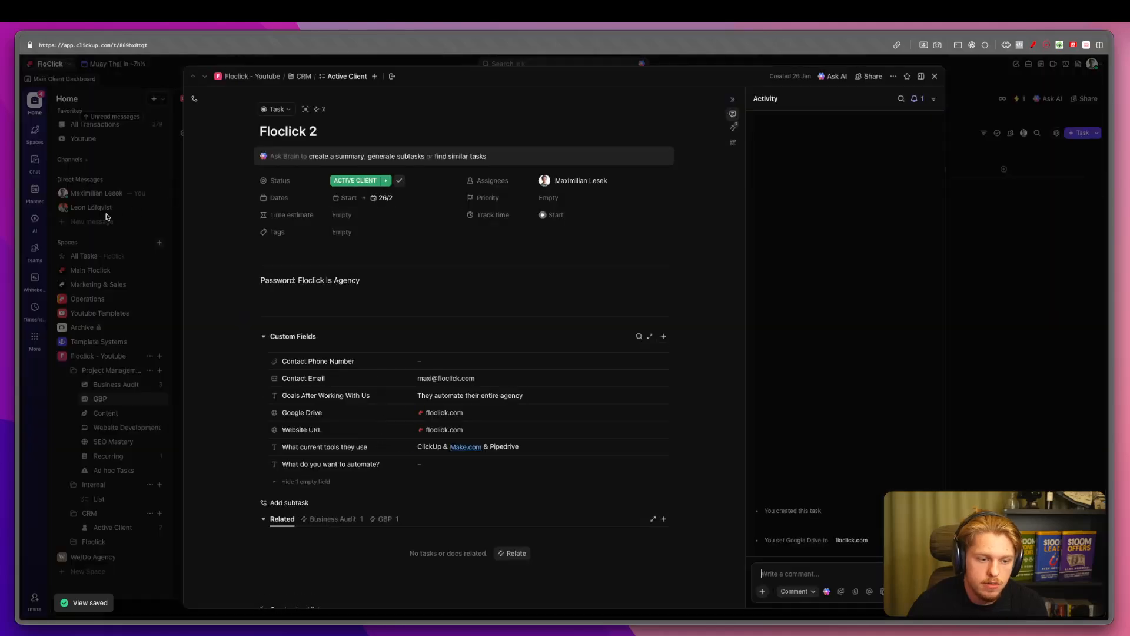
key(Escape)
click(115, 383)
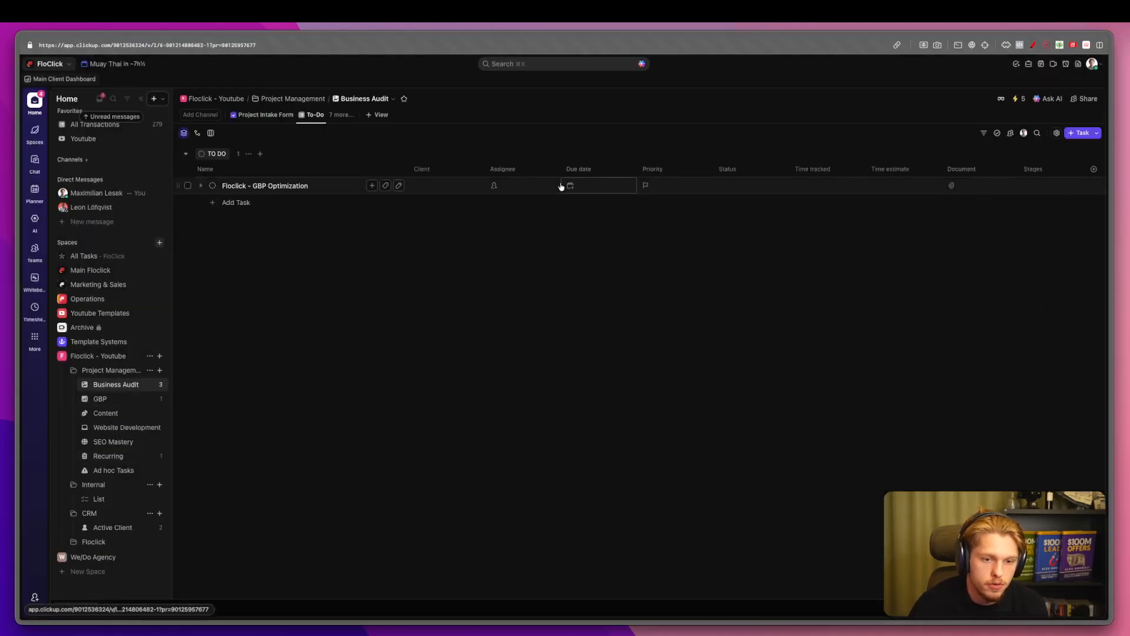
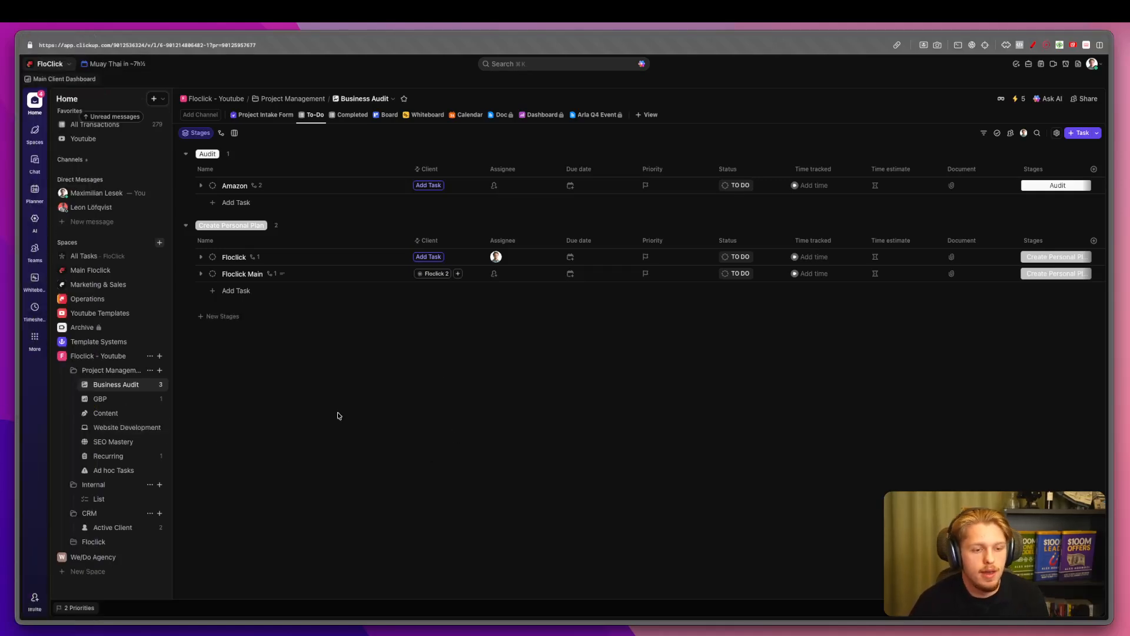
Show the Project Intake Form view, then add trial Feedback Form, Doc and Job Application Form views.
click(267, 116)
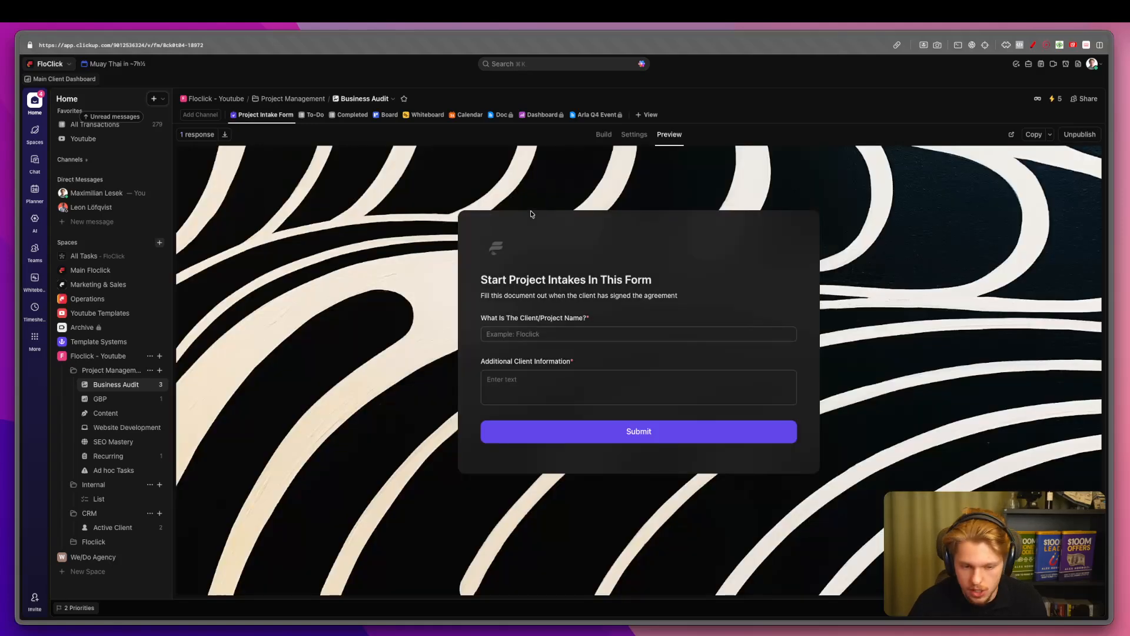
click(647, 115)
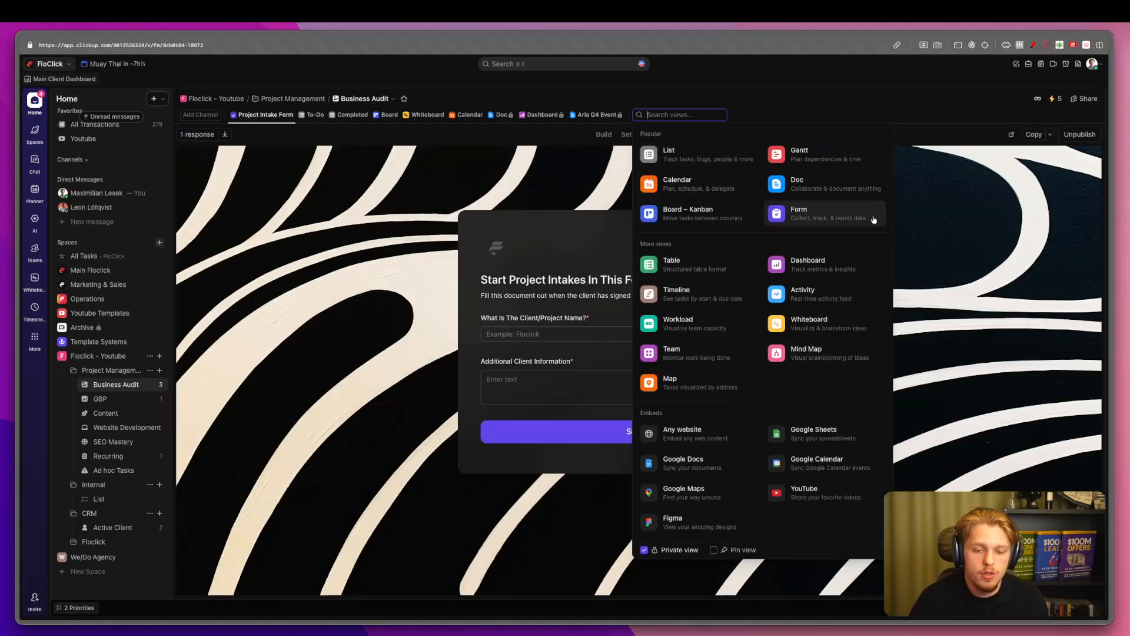
click(817, 206)
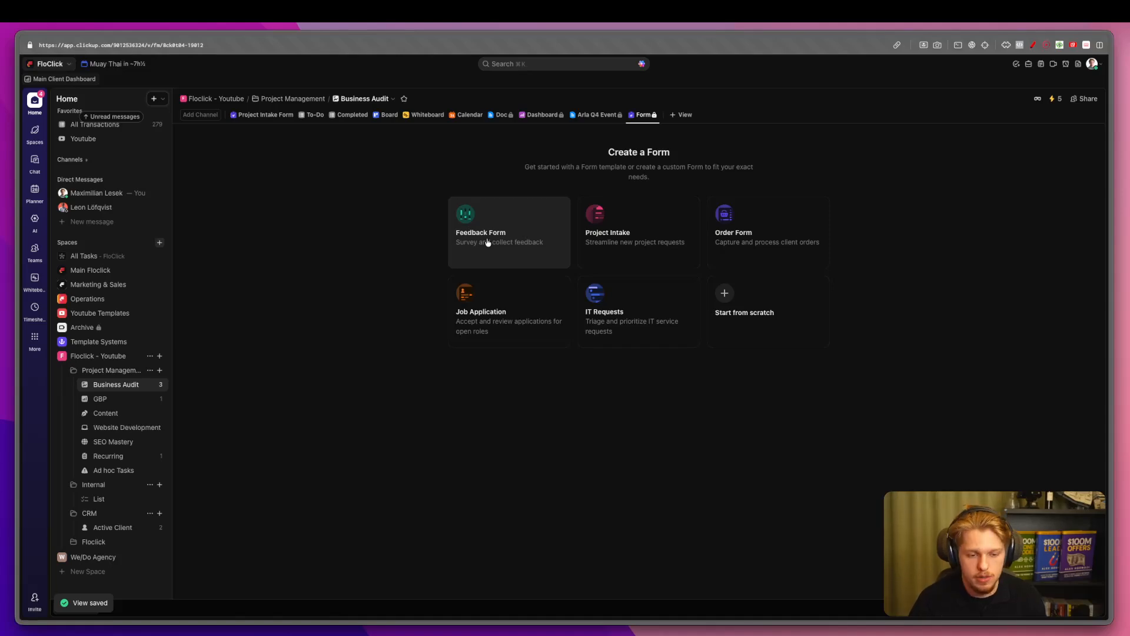
click(488, 242)
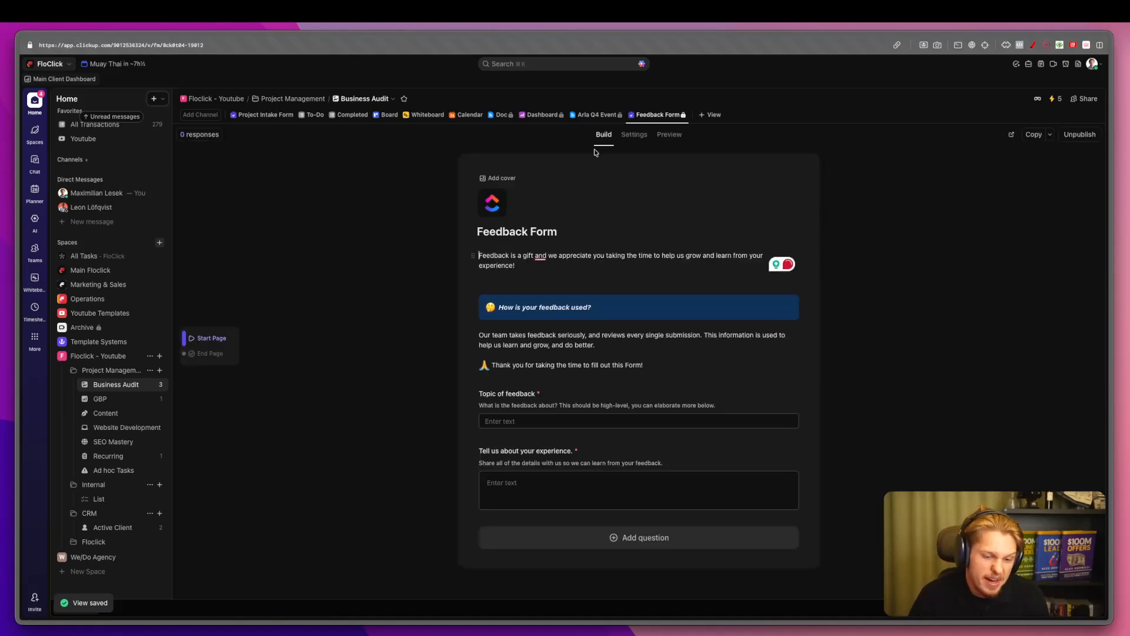
click(697, 115)
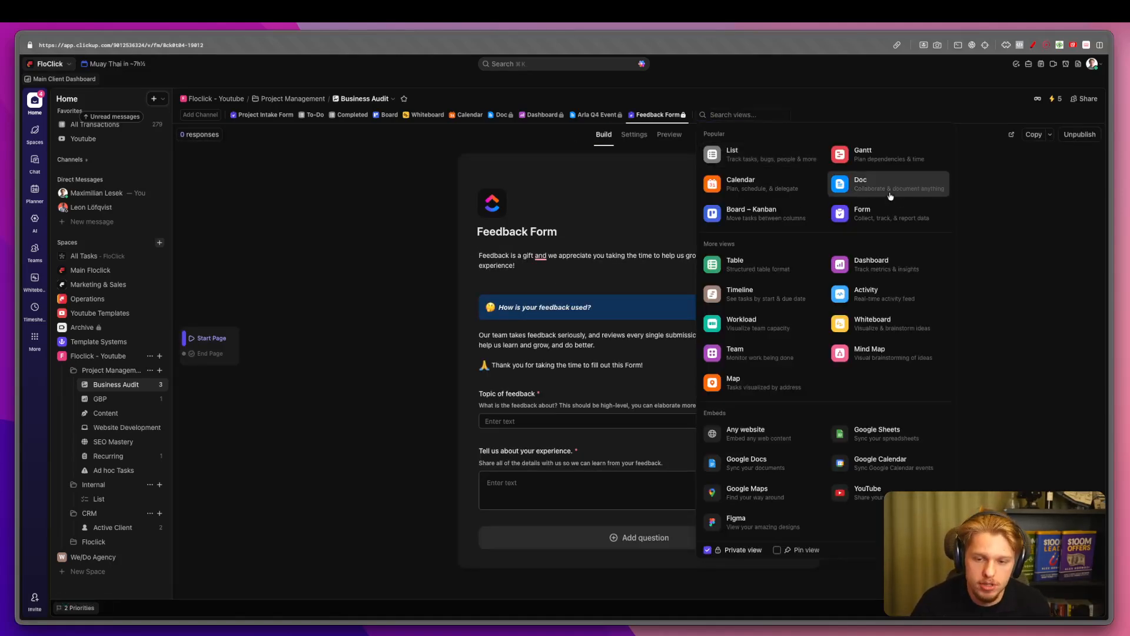
click(888, 190)
click(733, 117)
click(899, 215)
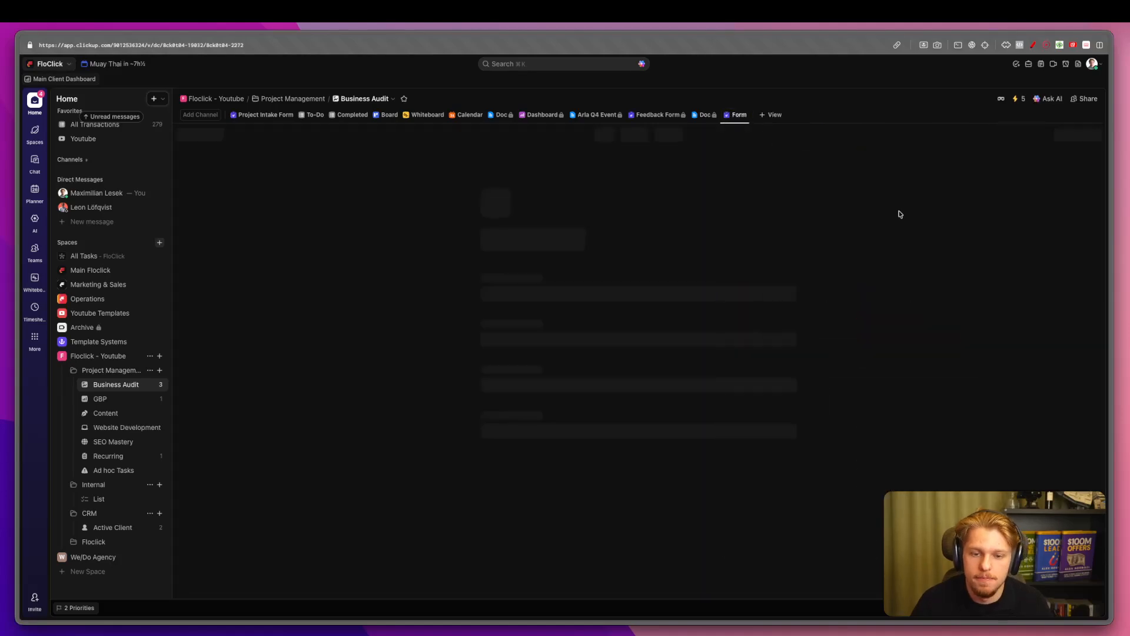
click(533, 300)
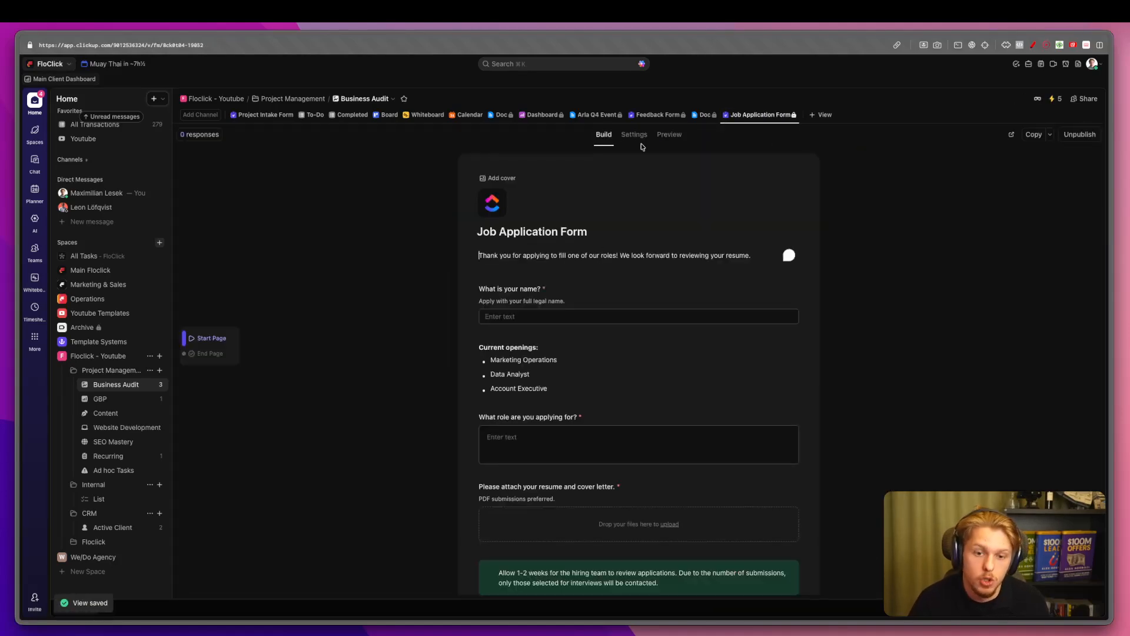
Delete the Feedback Form, Doc and Job Application Form views and open the intake form separately.
right_click(660, 117)
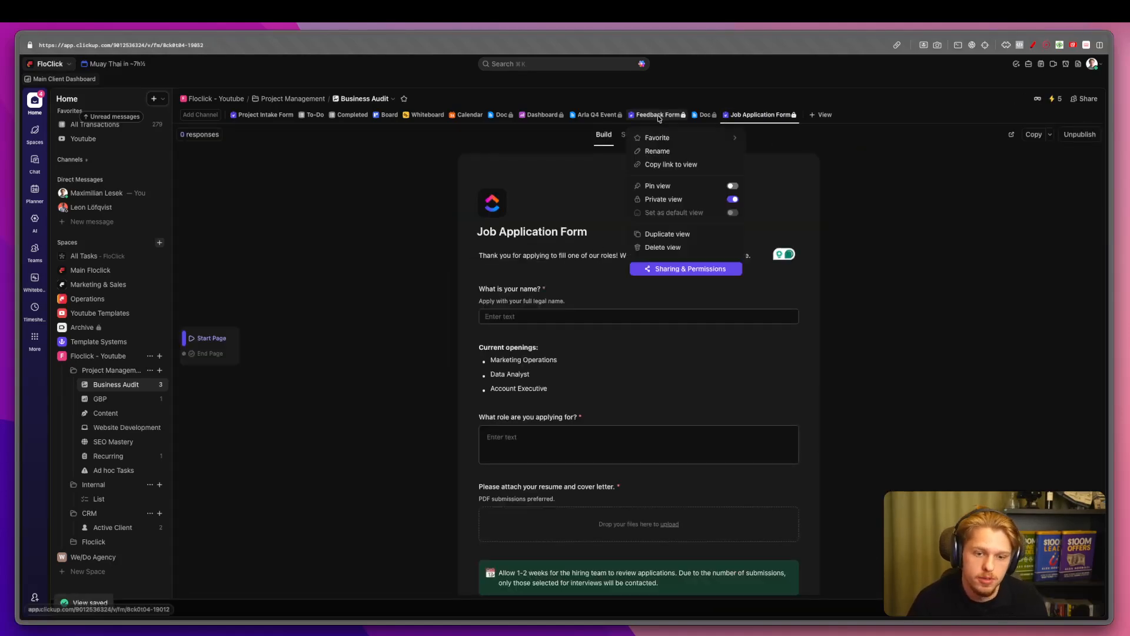
click(685, 248)
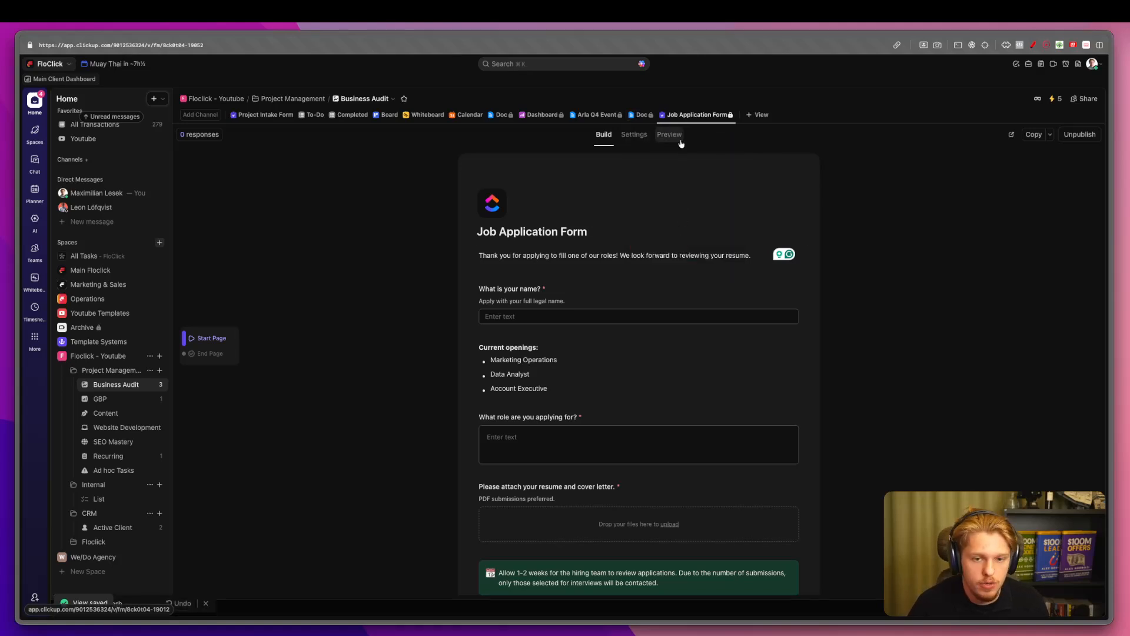
right_click(642, 116)
click(659, 275)
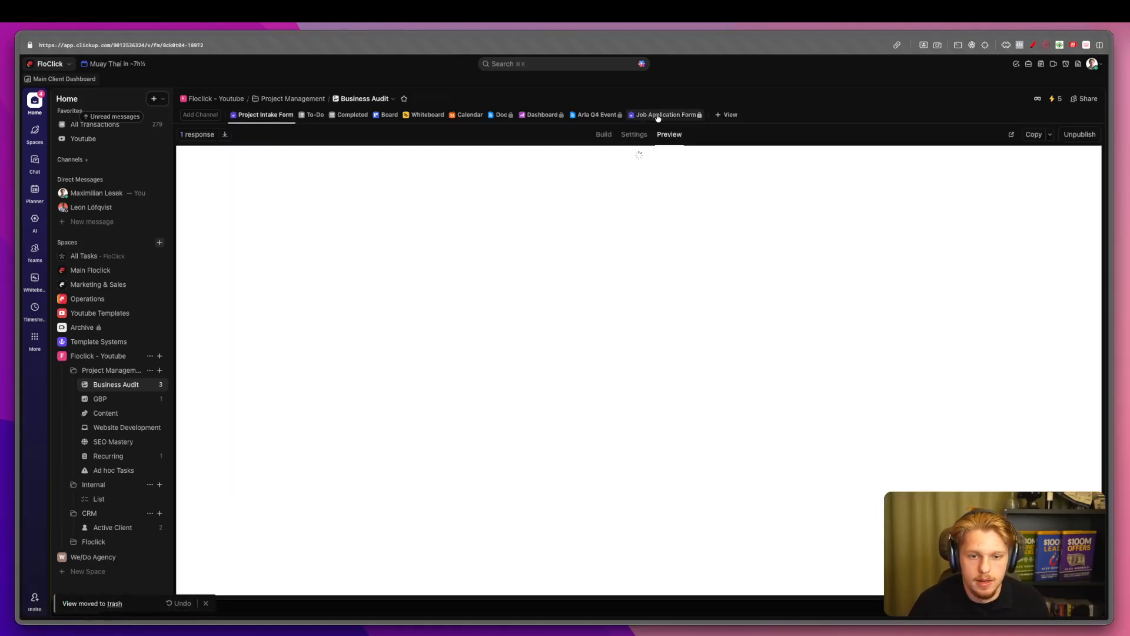
right_click(662, 115)
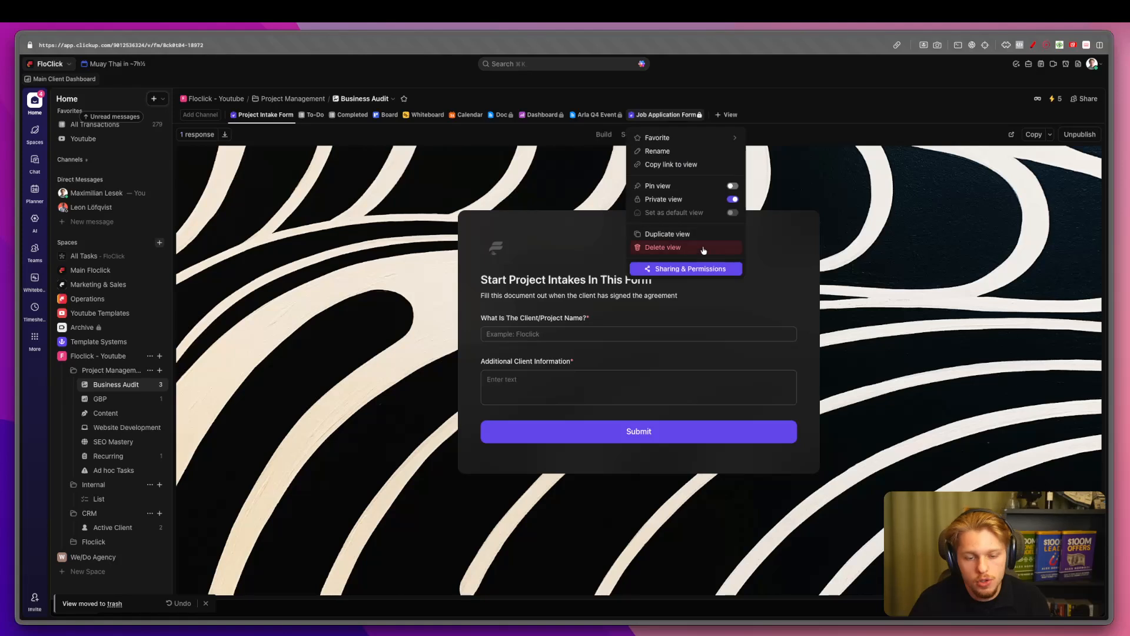
click(680, 247)
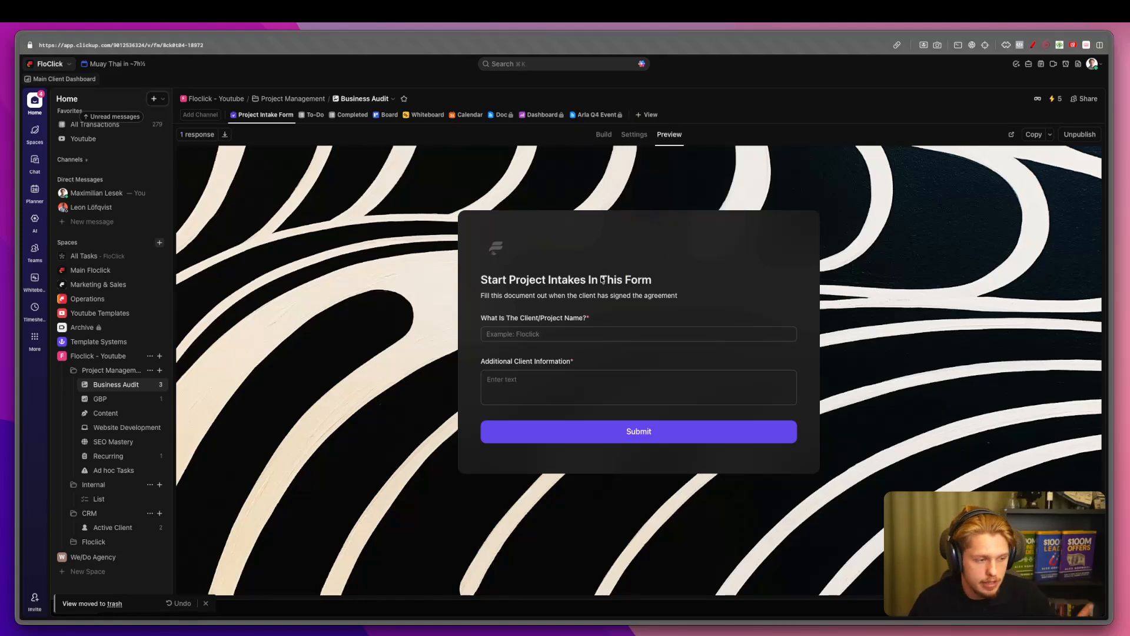
click(1011, 134)
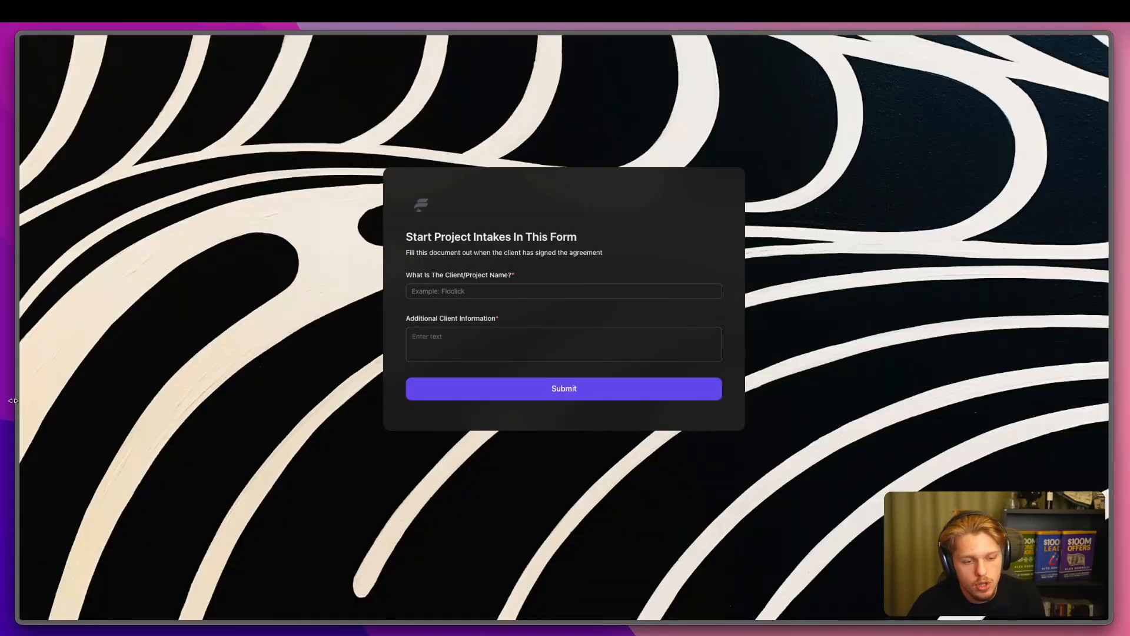
Return to the ClickUp workspace tab and expand then collapse the Floclick folder in the sidebar.
mouse_move(13, 400)
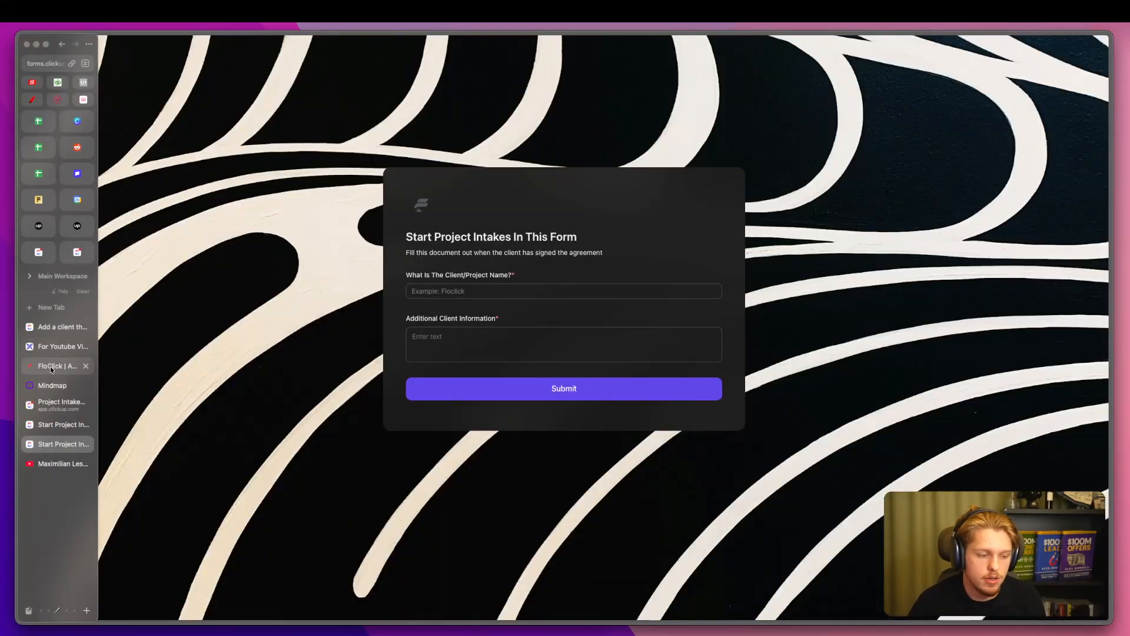
click(51, 406)
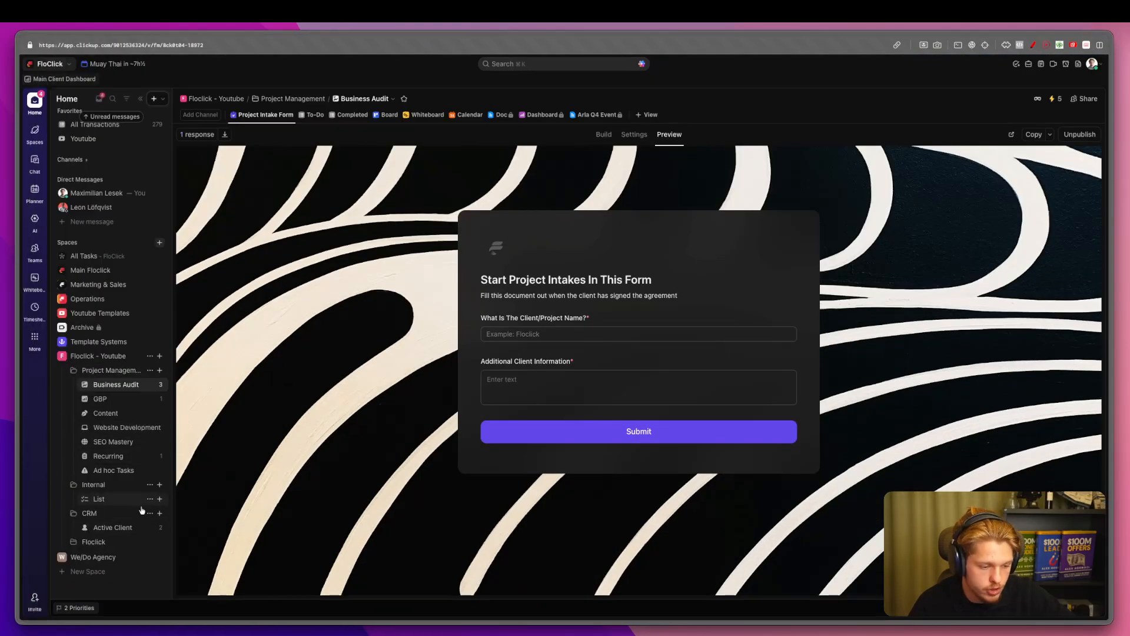
click(104, 543)
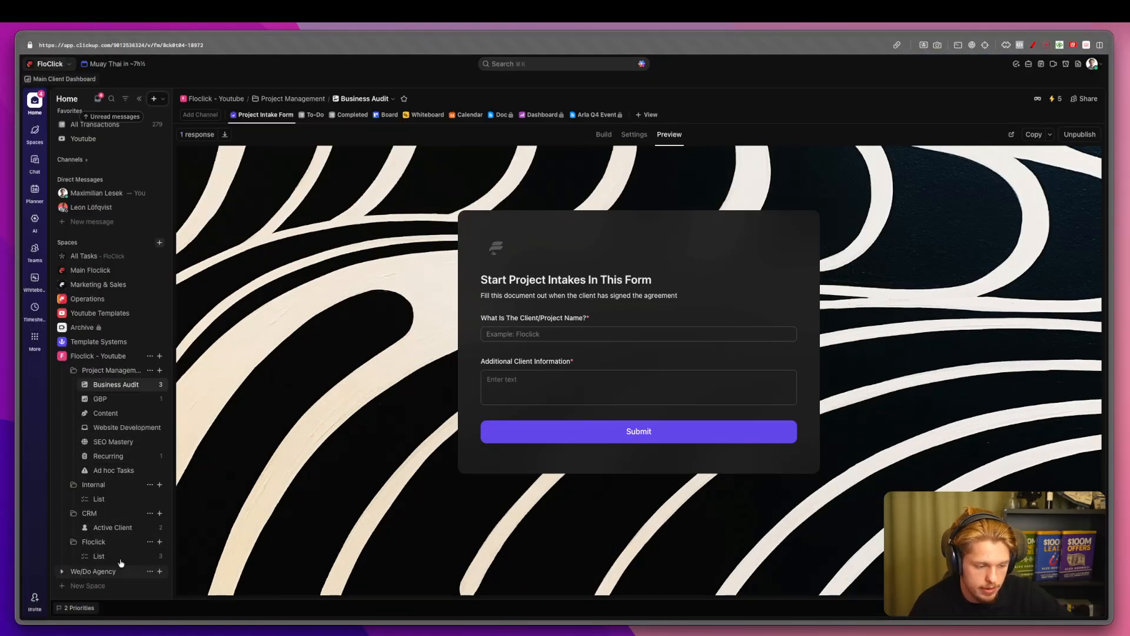
click(75, 545)
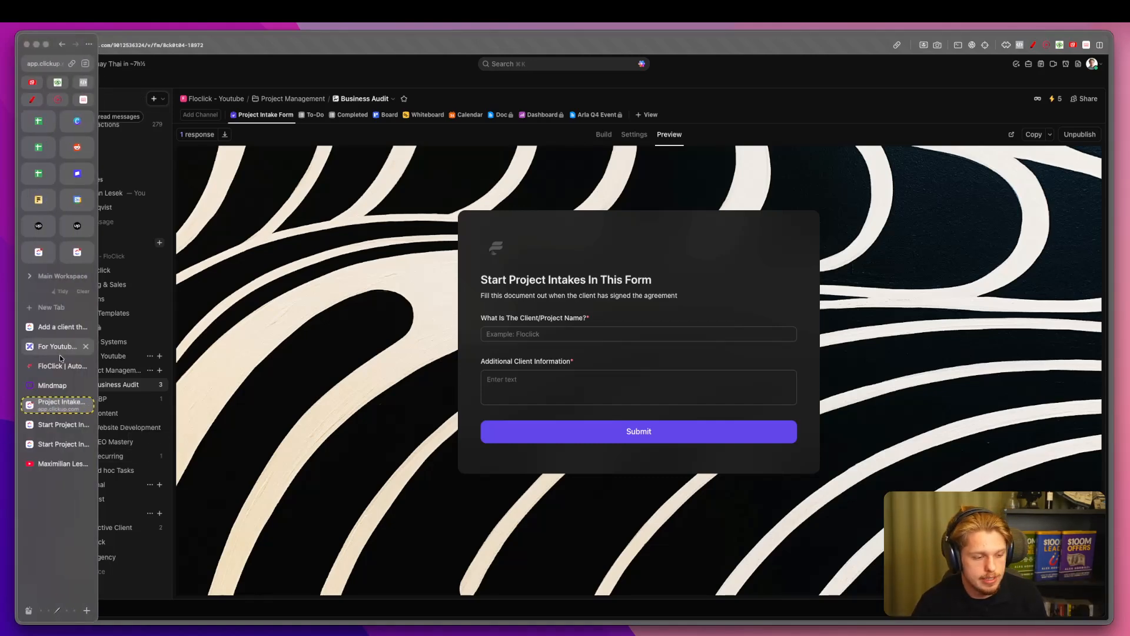
click(51, 344)
scroll(512, 388, down, 4)
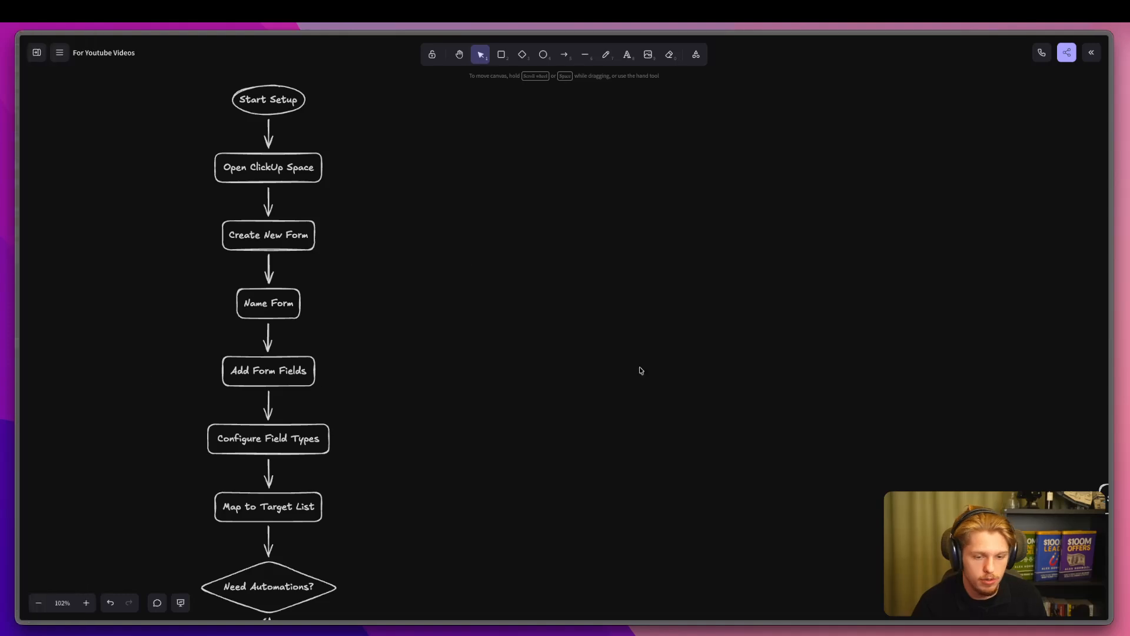
scroll(511, 393, down, 5)
scroll(511, 392, right, 1)
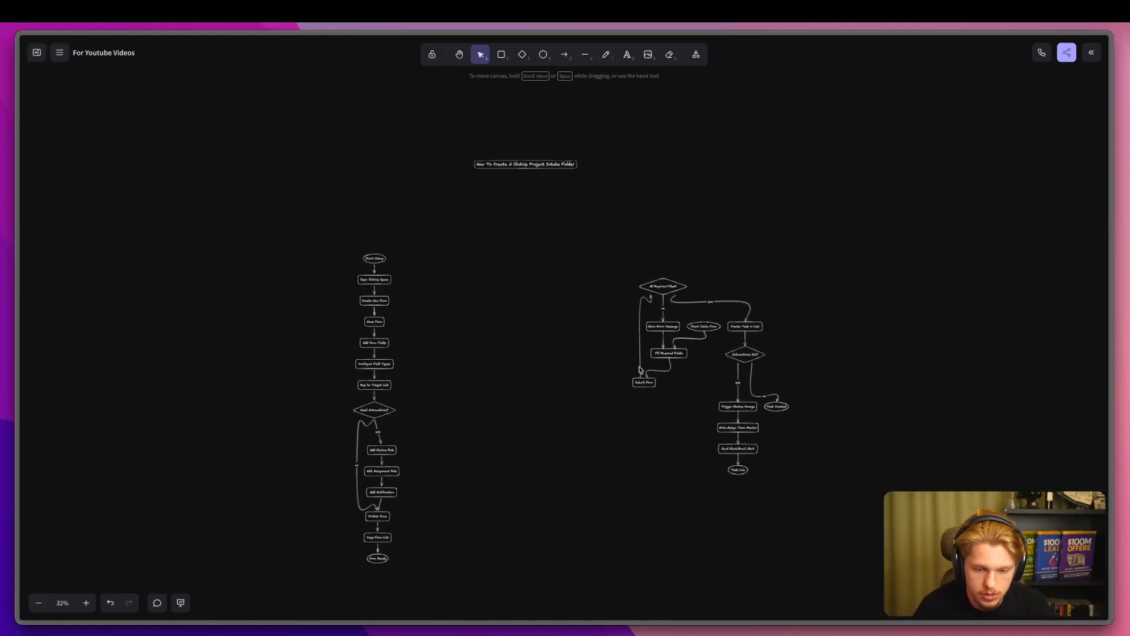
scroll(639, 365, up, 5)
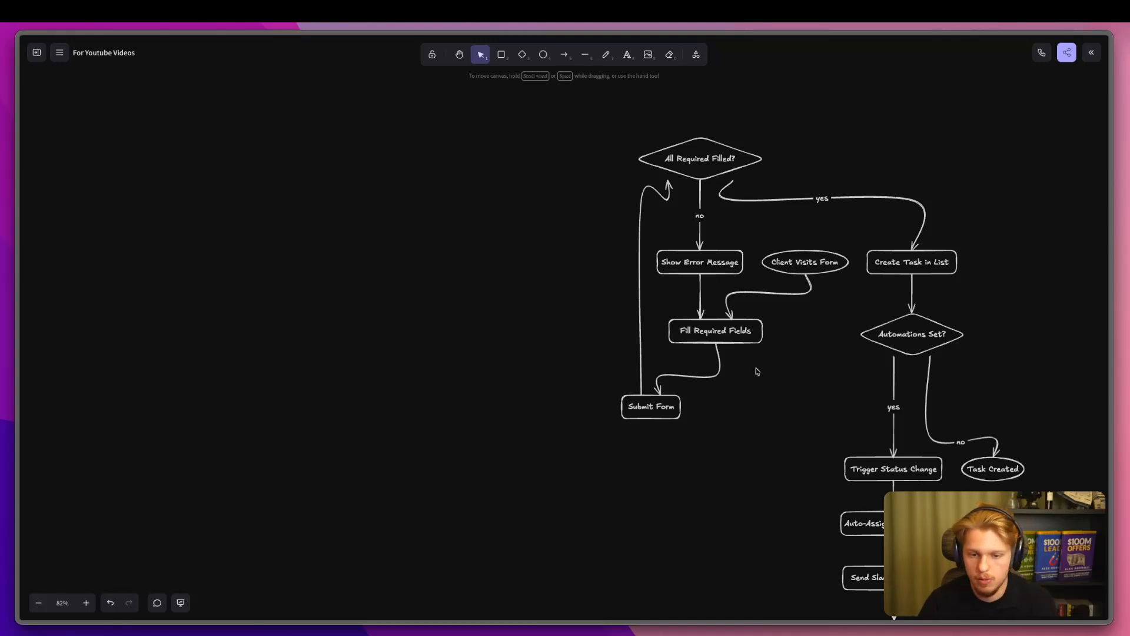
mouse_move(17, 396)
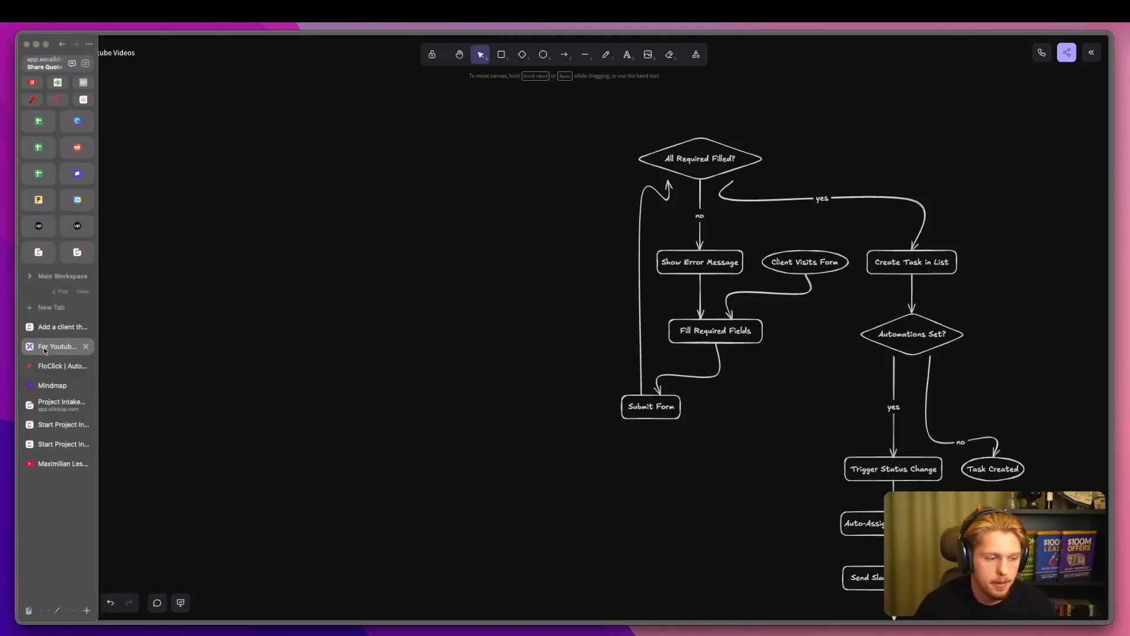
click(49, 400)
click(53, 366)
scroll(616, 378, down, 10)
scroll(617, 377, down, 5)
mouse_move(17, 327)
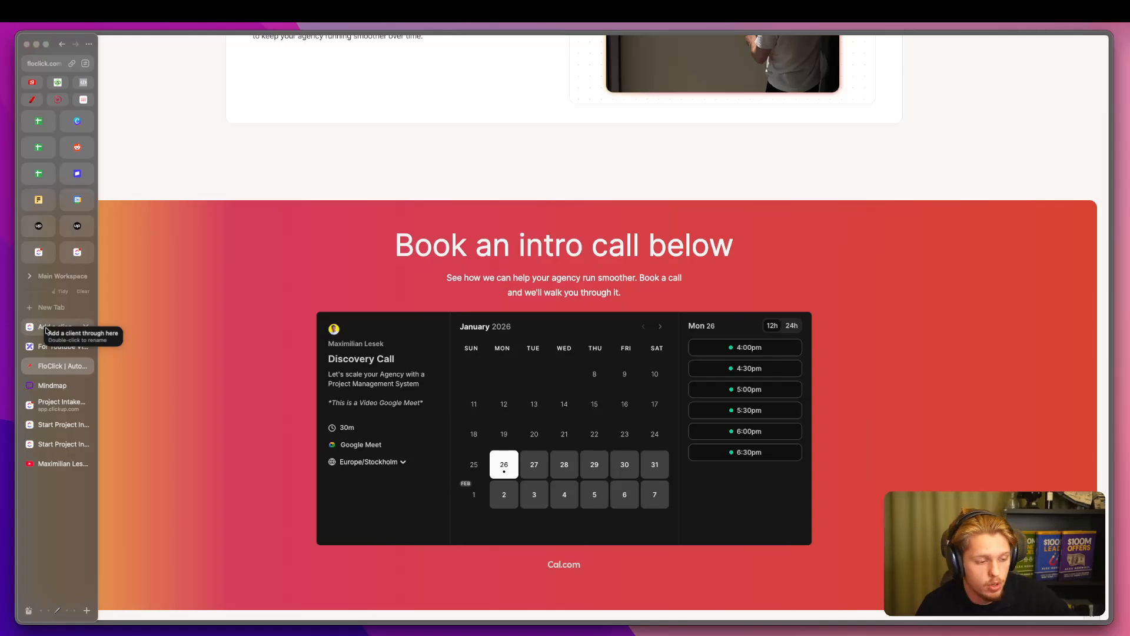
click(47, 405)
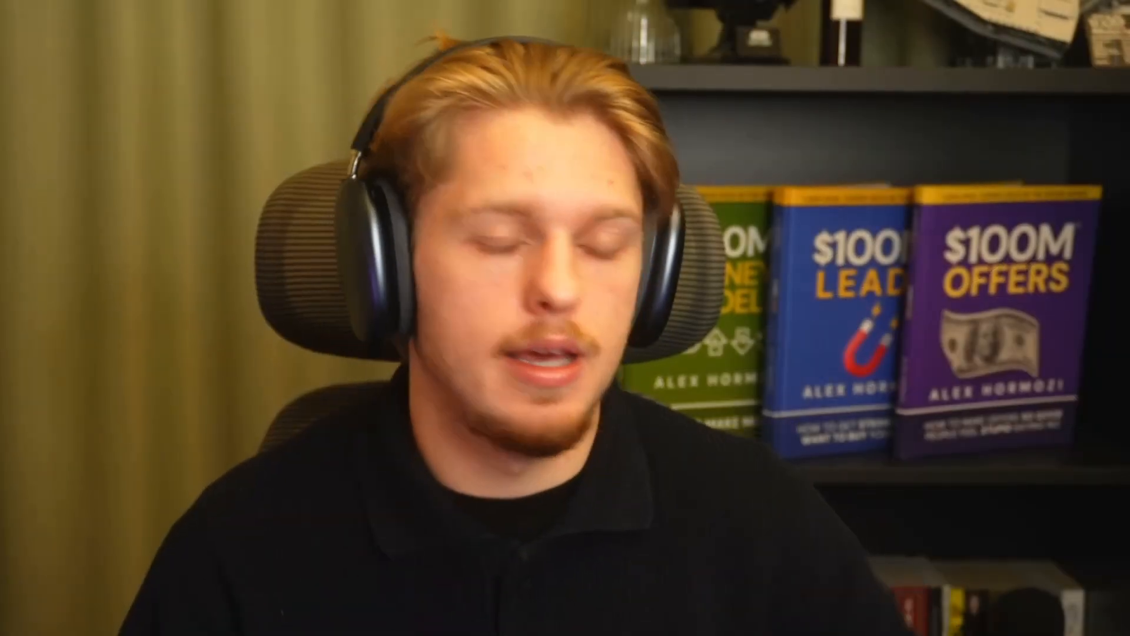